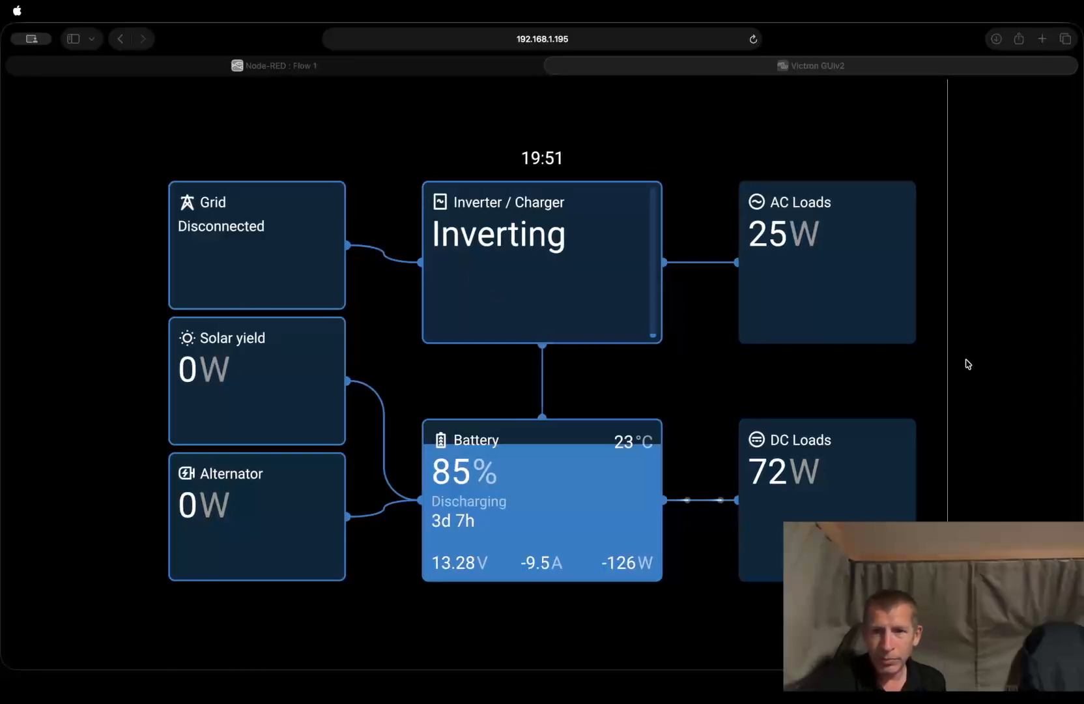
Wake the display, open the system settings and look through the Integrations page down to the Venus OS Large features.
click(971, 384)
click(588, 380)
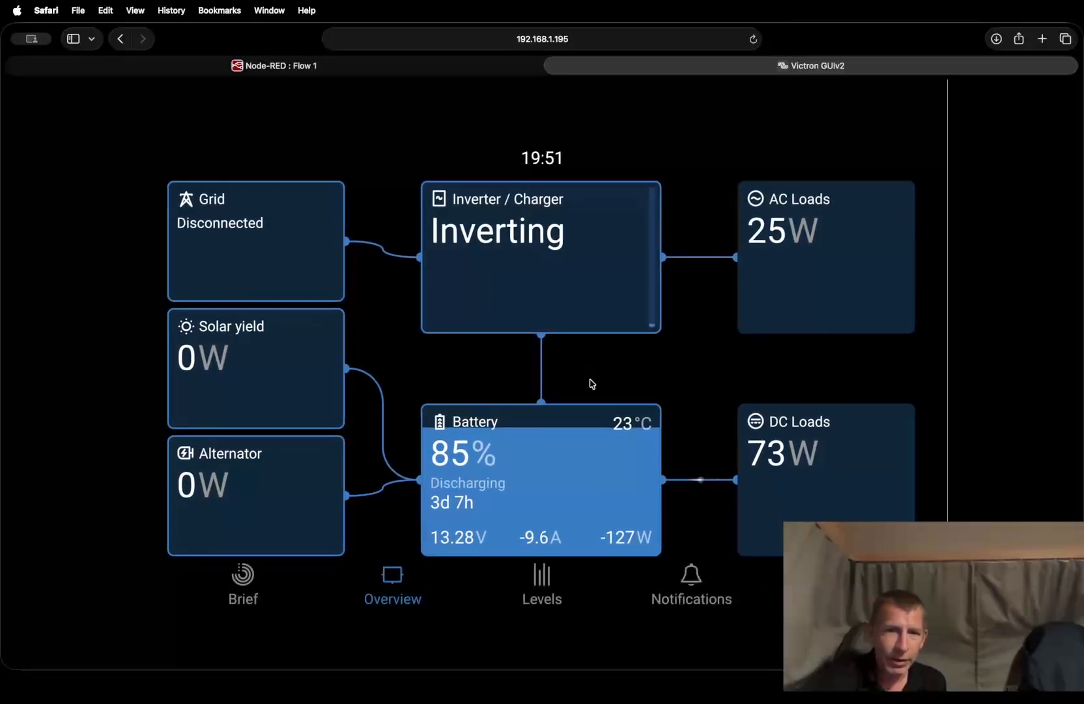
click(841, 584)
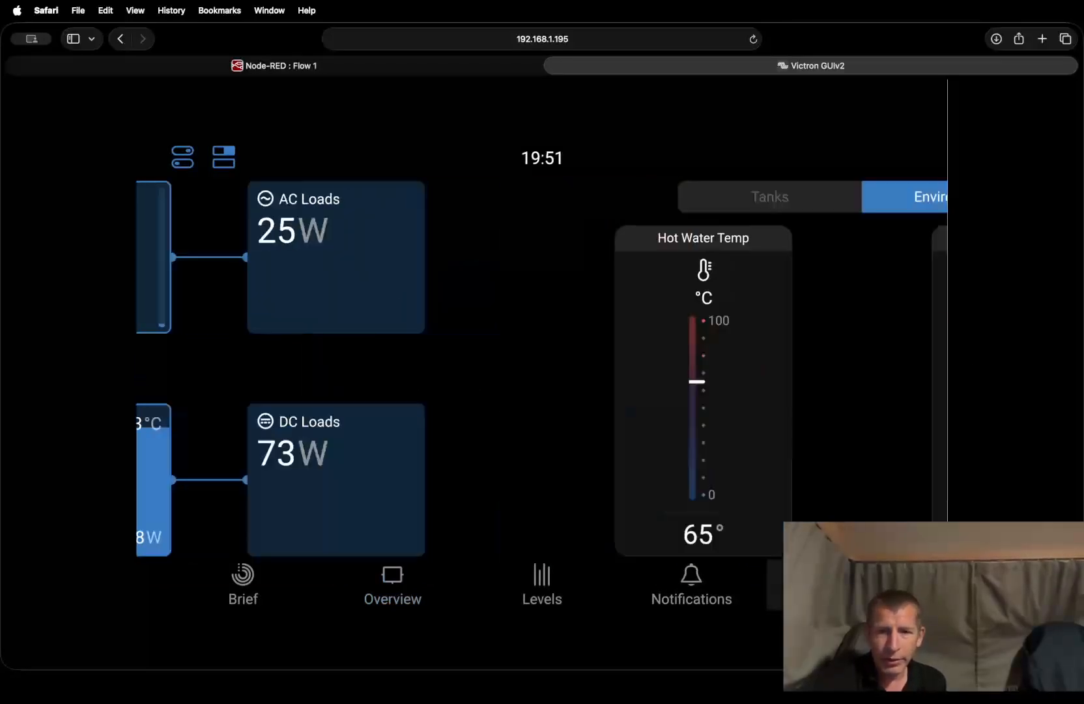
scroll(573, 423, down, 1)
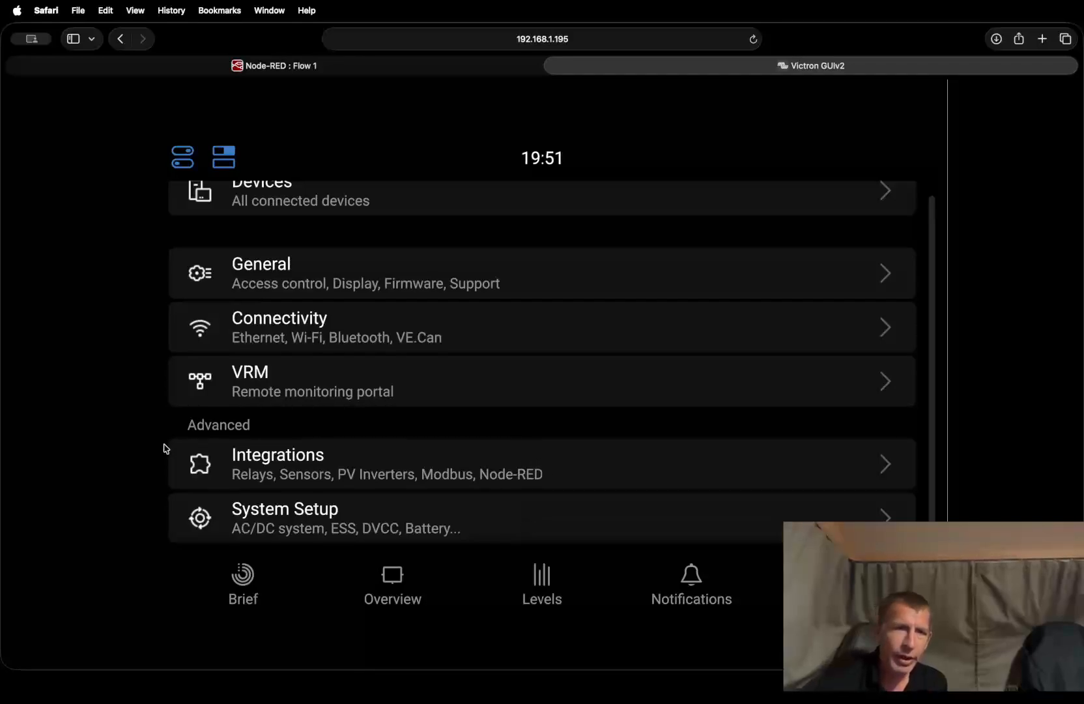
click(390, 475)
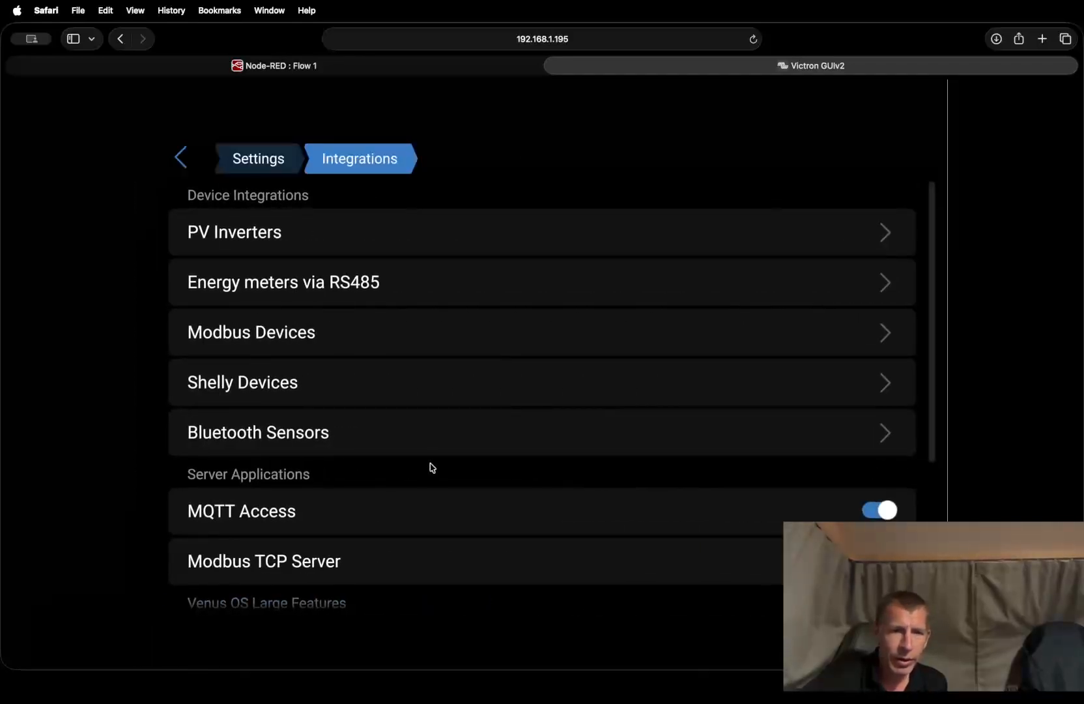
scroll(428, 461, down, 1)
scroll(430, 462, down, 5)
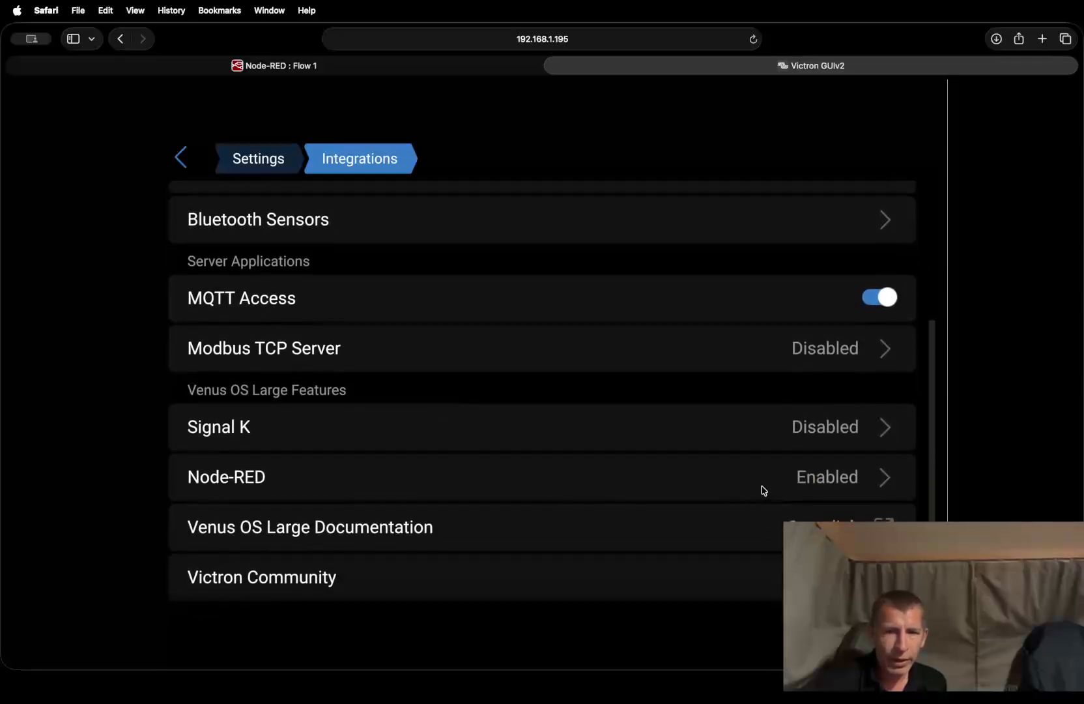
scroll(599, 448, up, 5)
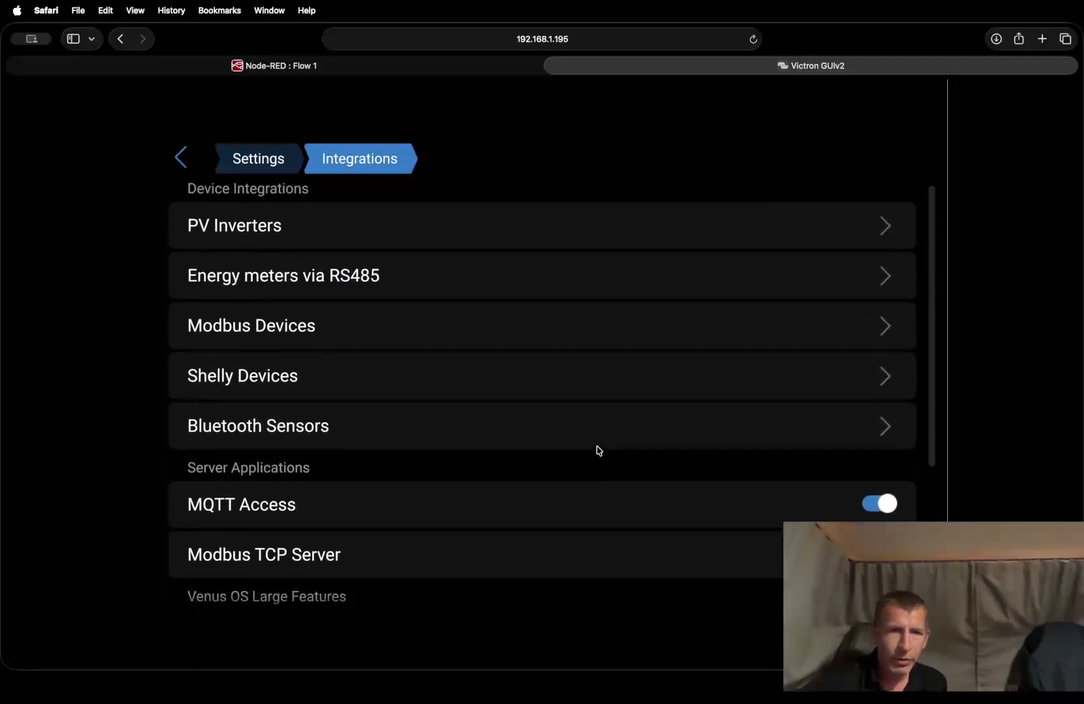
Go back to the main settings and open the firmware's online update options under General.
click(301, 156)
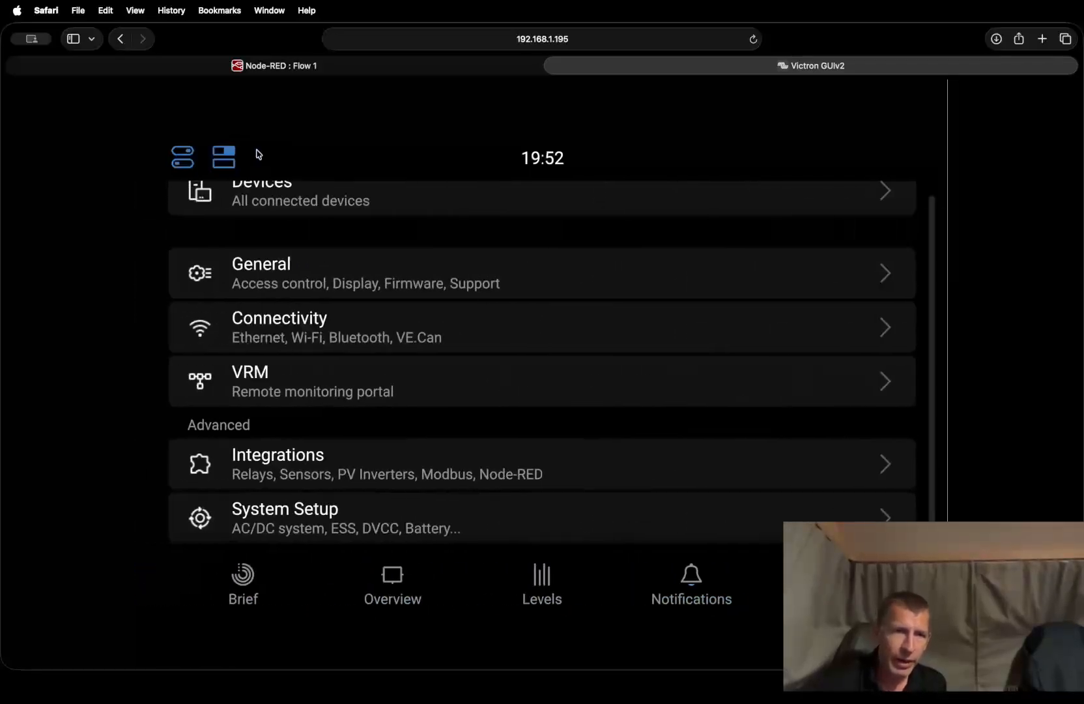
click(376, 283)
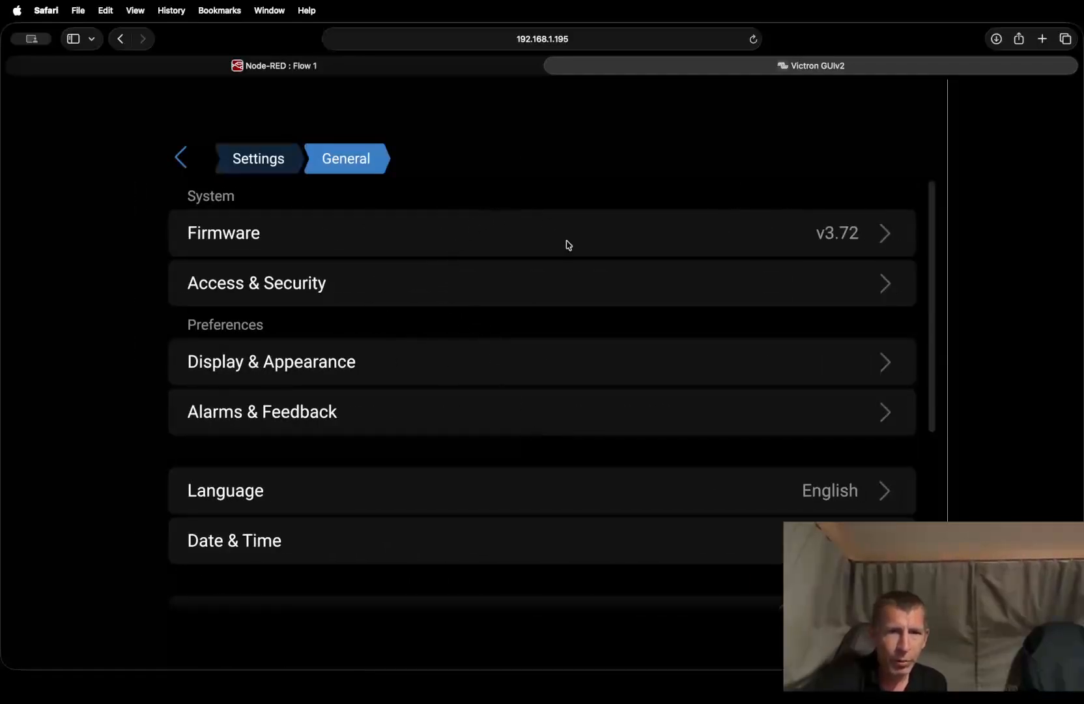
click(621, 253)
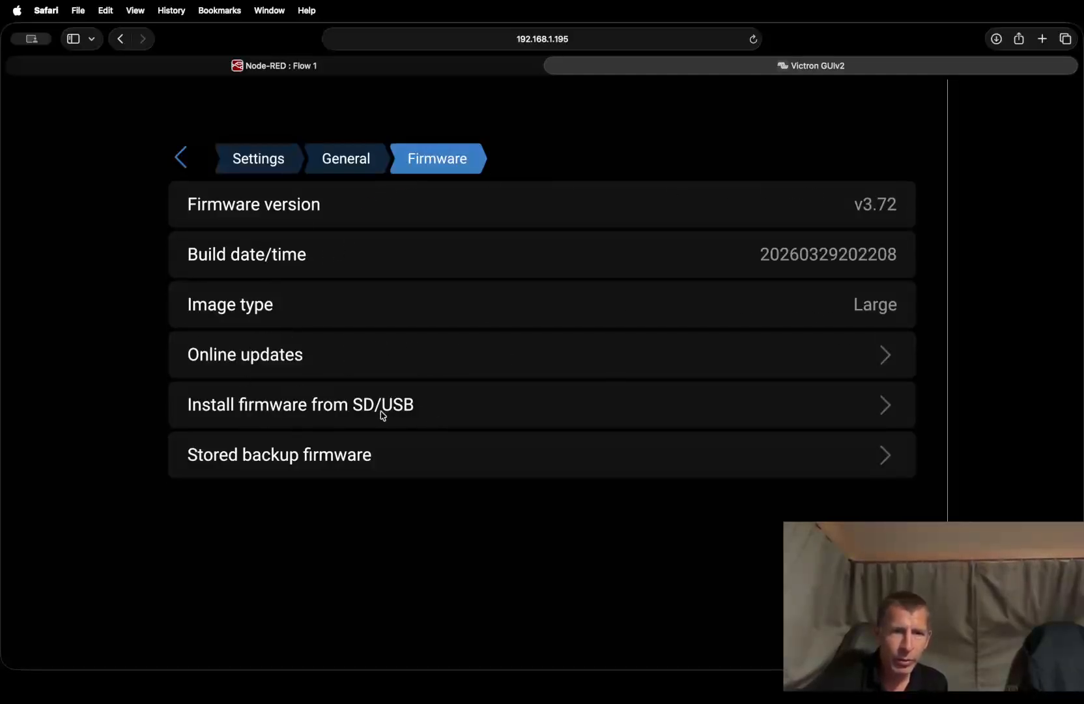
click(603, 359)
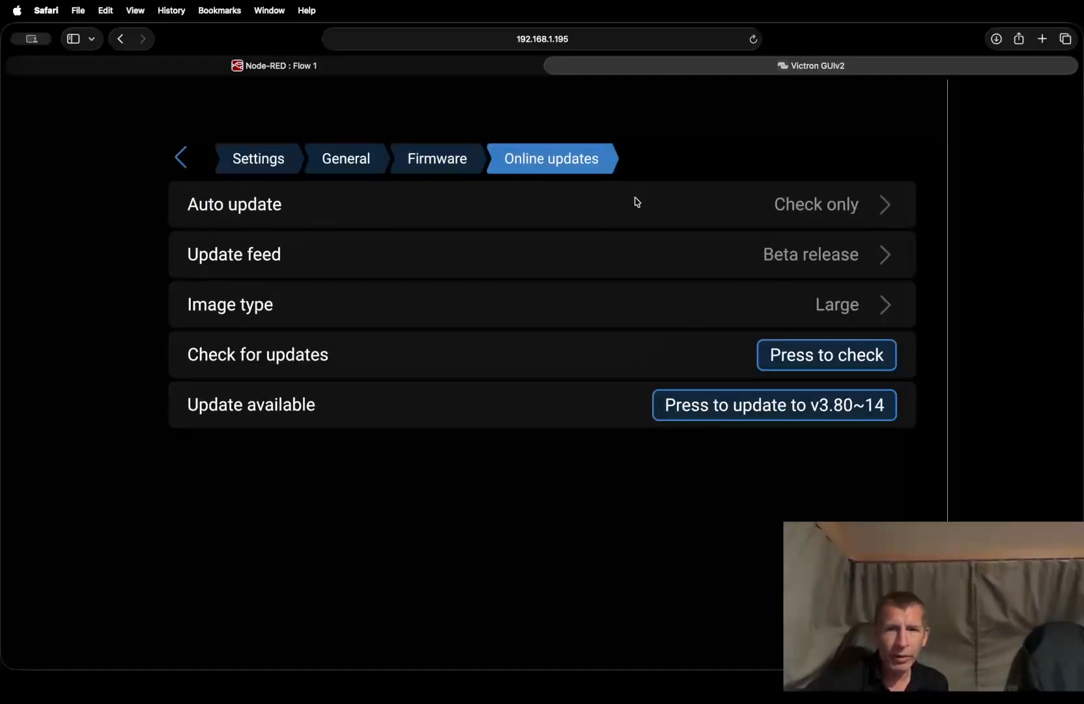
View the available choices for the firmware's update feed and image type, leaving the selections as they are.
click(846, 265)
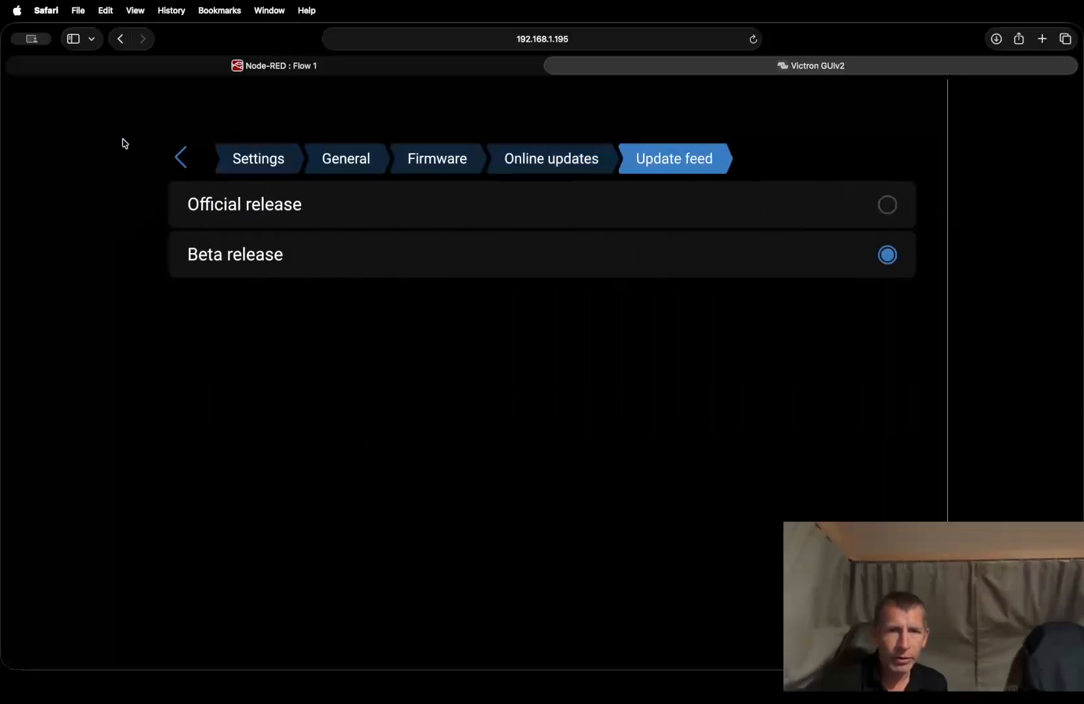
click(182, 160)
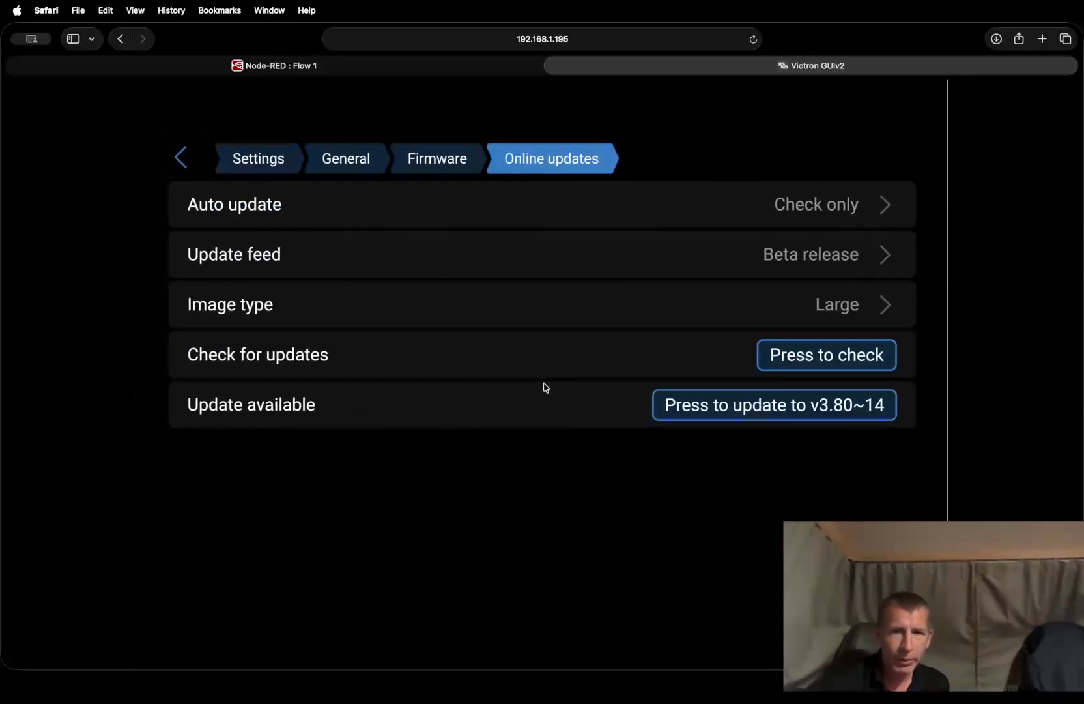
click(560, 302)
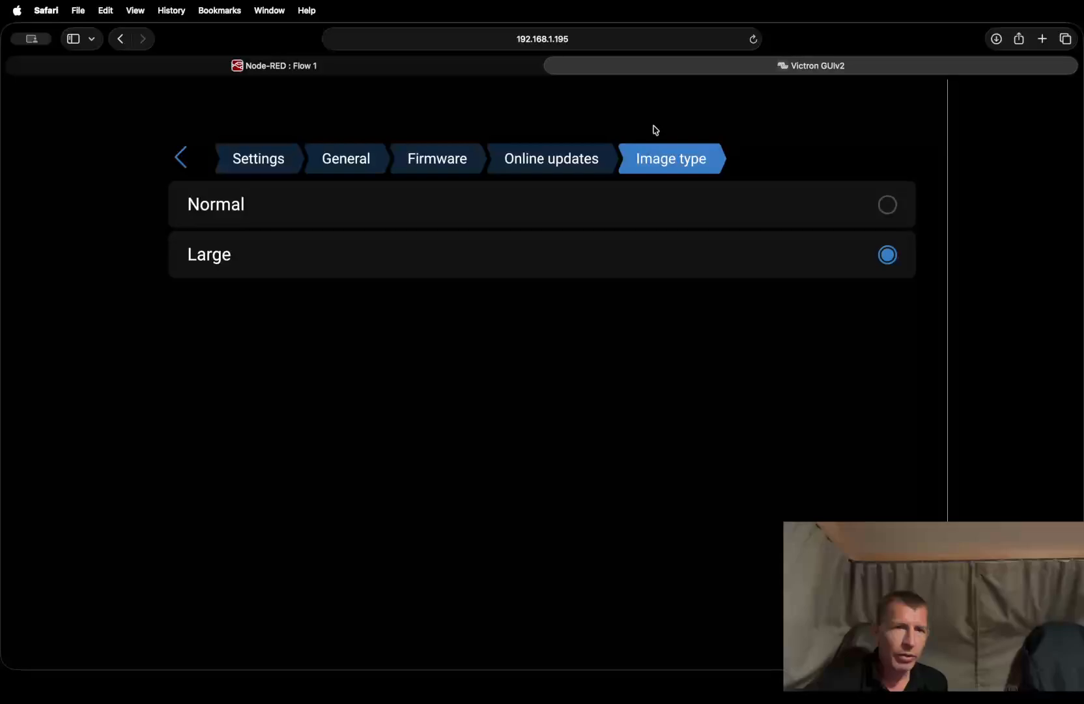
click(570, 164)
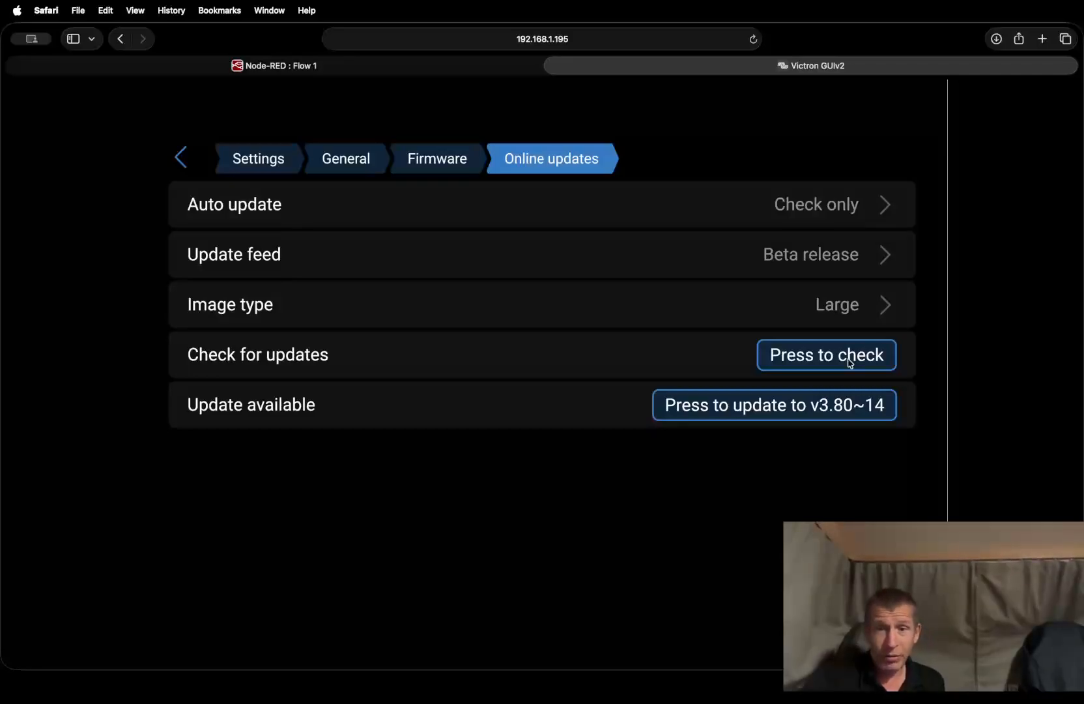
Return to the Integrations settings, open the Node-RED entry and launch the Node-RED editor from its access link.
click(259, 162)
click(425, 482)
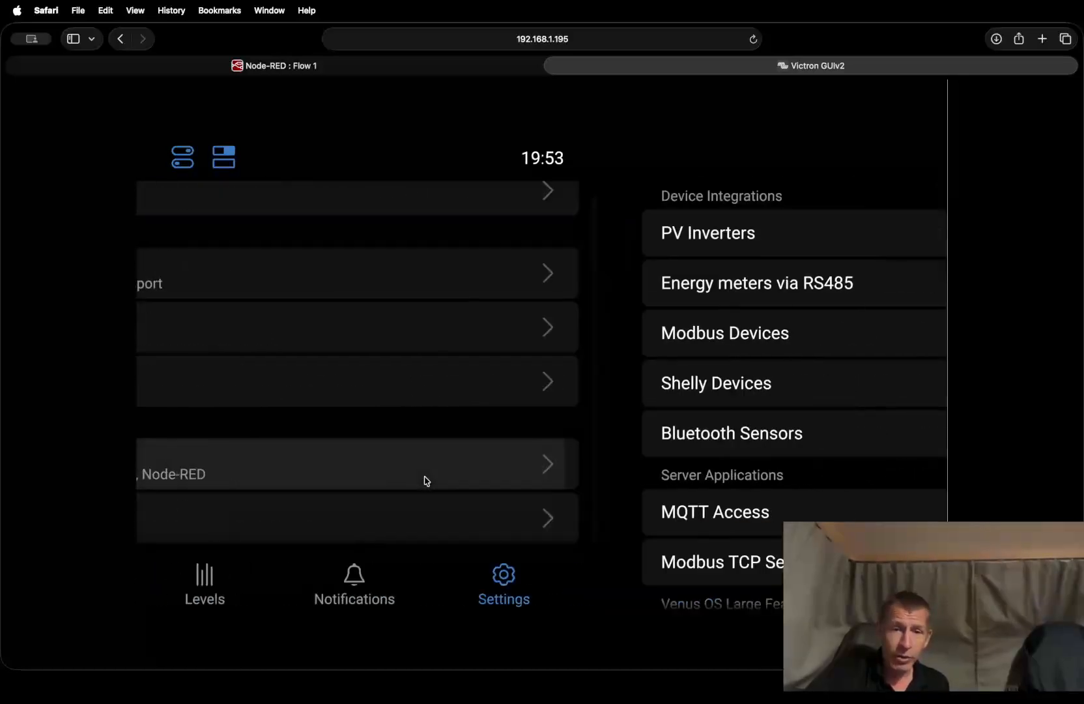
scroll(428, 478, down, 2)
scroll(430, 475, down, 3)
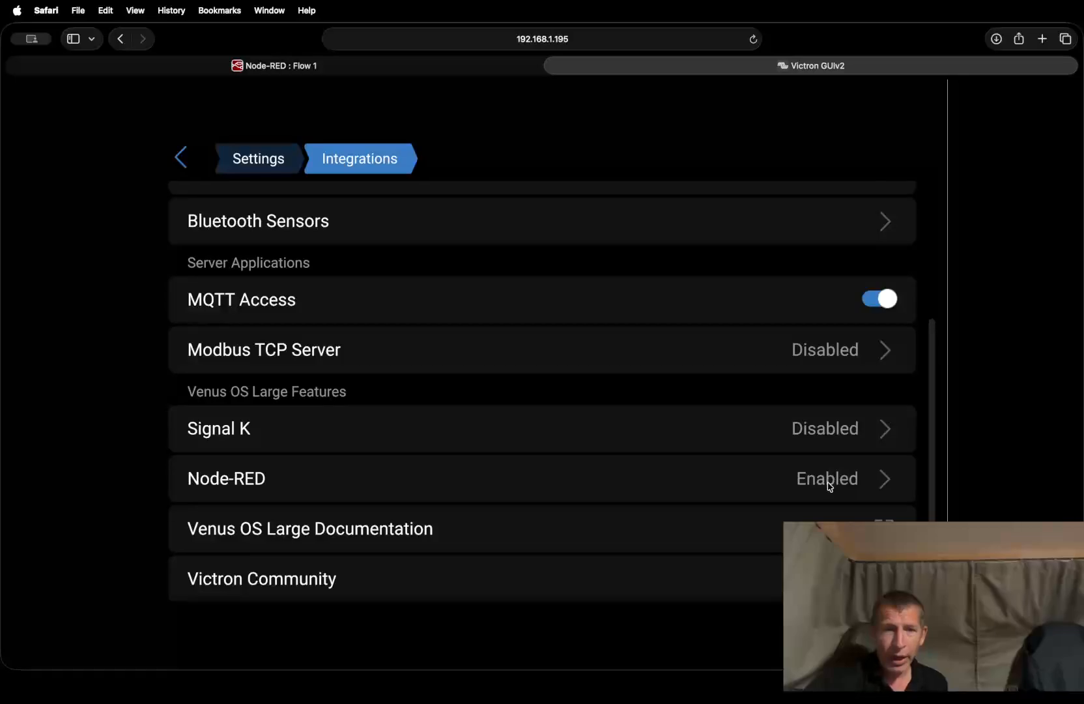
click(884, 483)
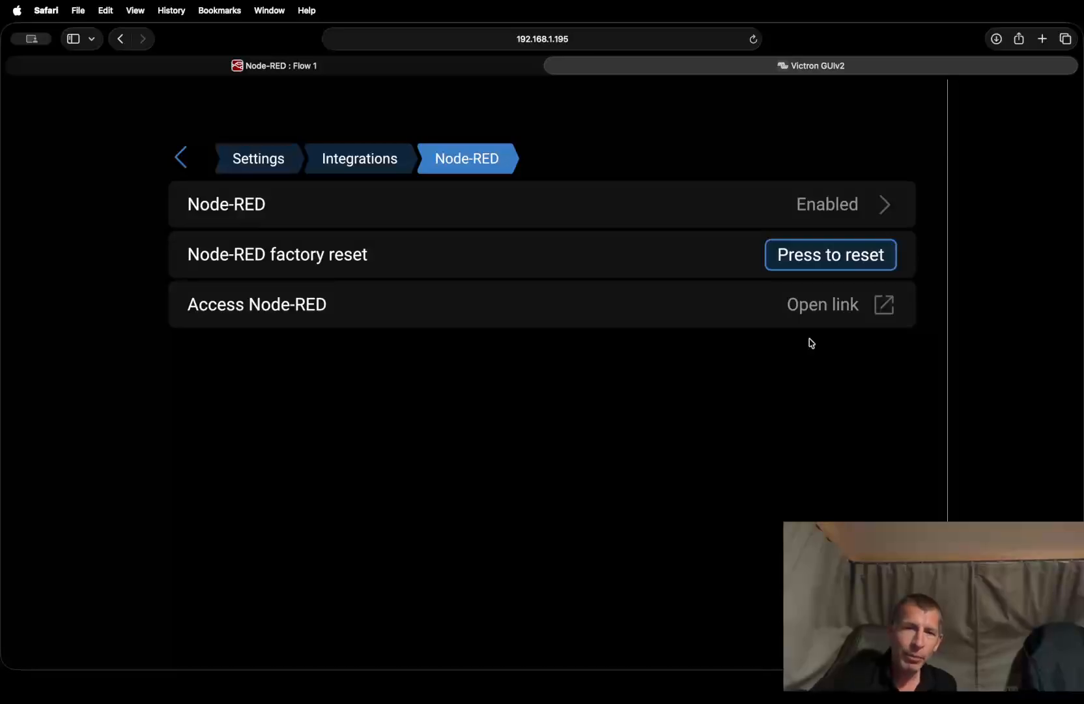
click(831, 308)
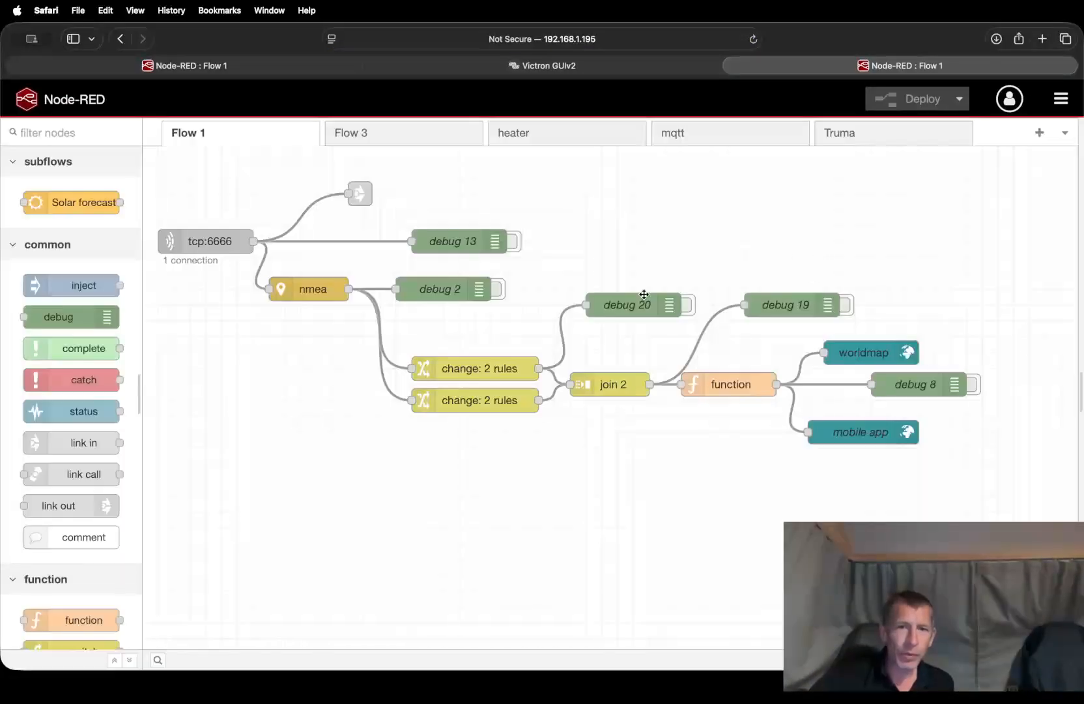
Look over Flow 1 and browse the node palette through the storage, Victron and dashboard nodes.
click(653, 685)
click(777, 583)
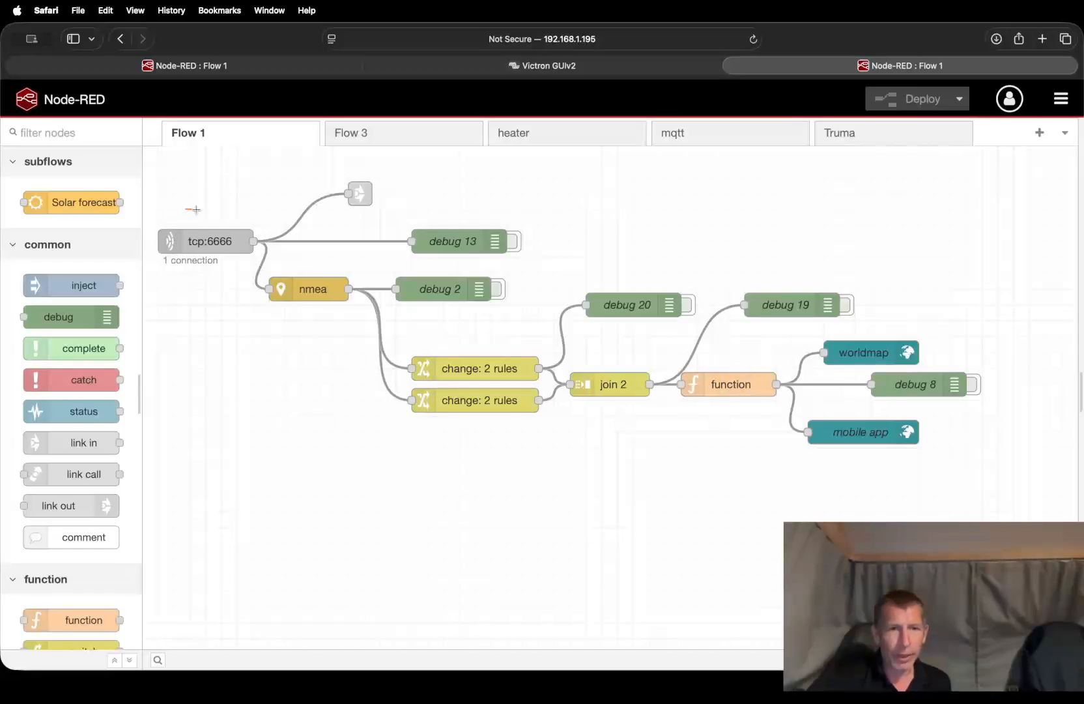
drag(185, 207, 248, 287)
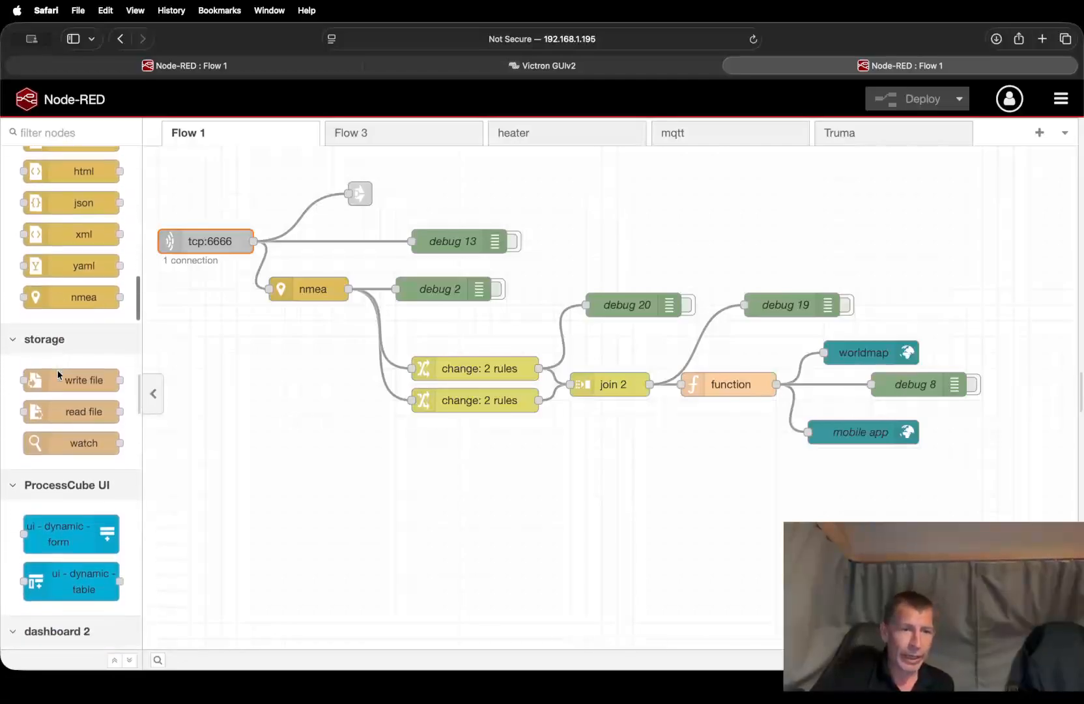
scroll(57, 371, down, 5)
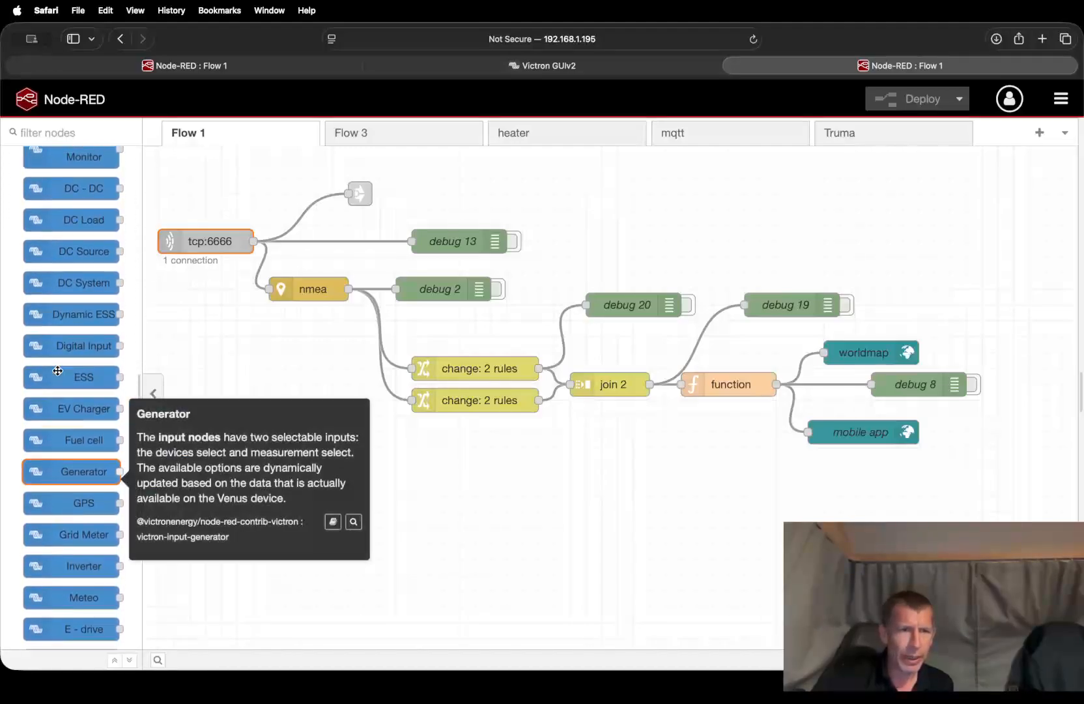
scroll(57, 370, down, 1)
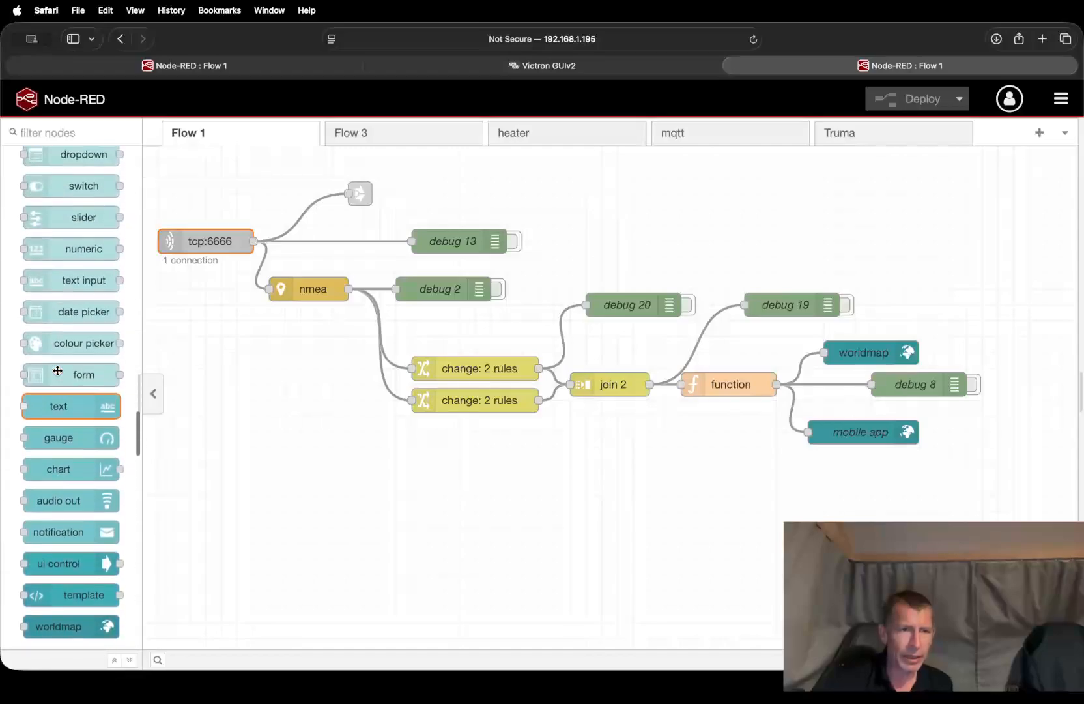
scroll(57, 370, up, 1)
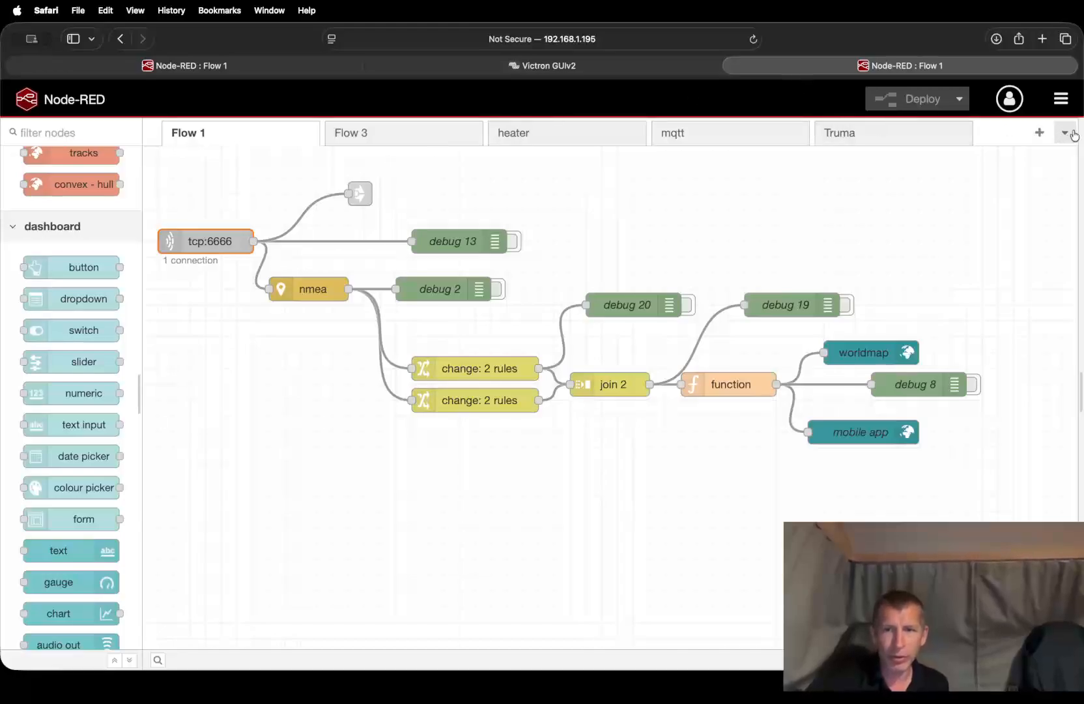
Add a new empty flow, deploy it and dismiss the notice about unused configuration nodes.
click(1041, 133)
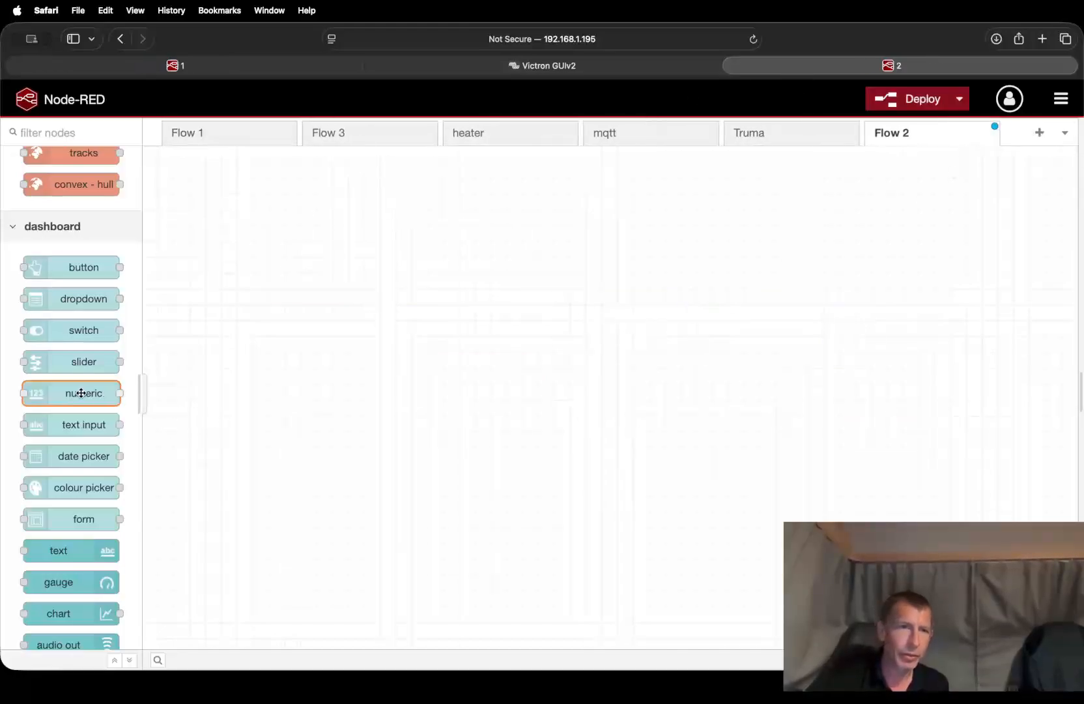
scroll(90, 401, down, 2)
scroll(89, 405, down, 1)
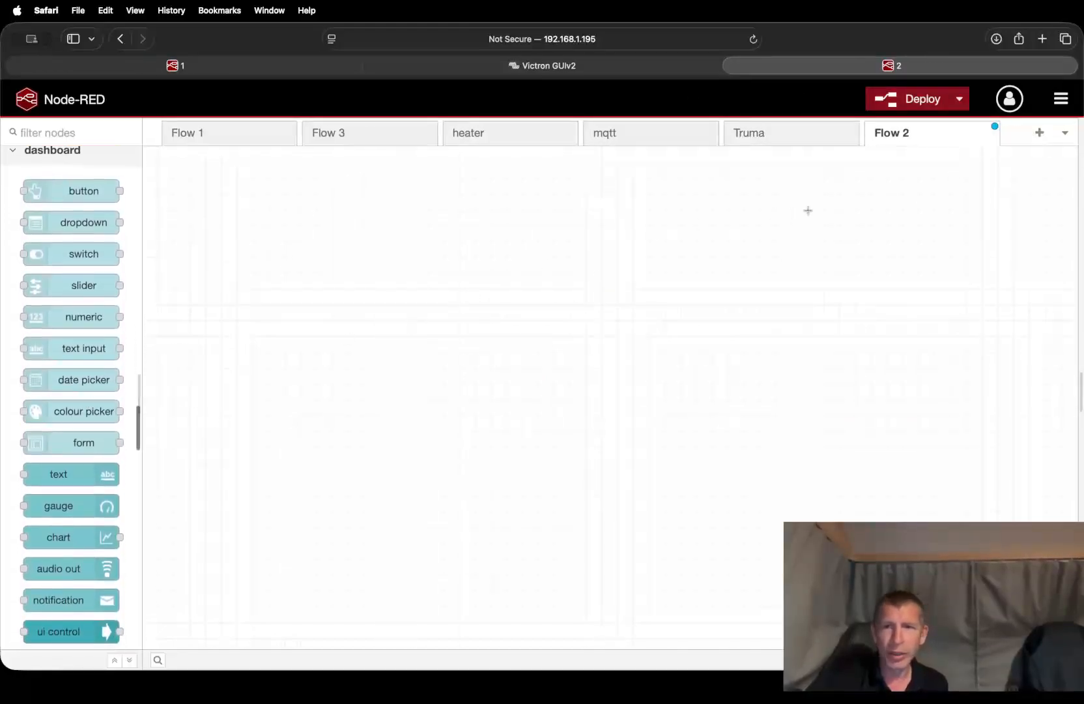
click(917, 104)
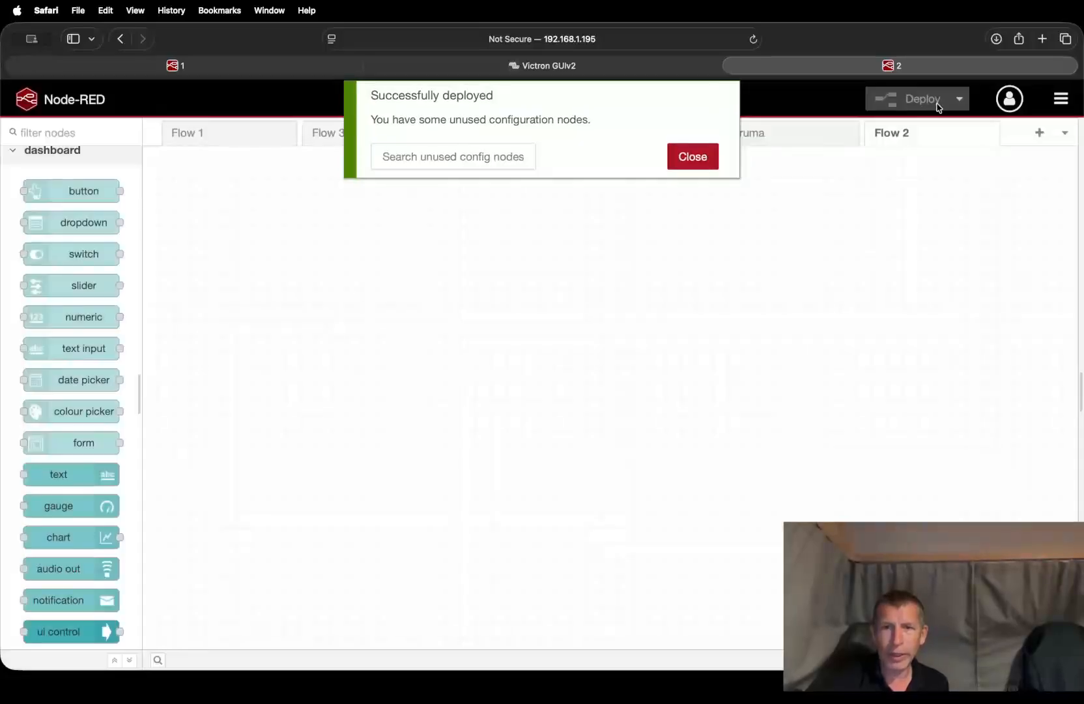
click(692, 157)
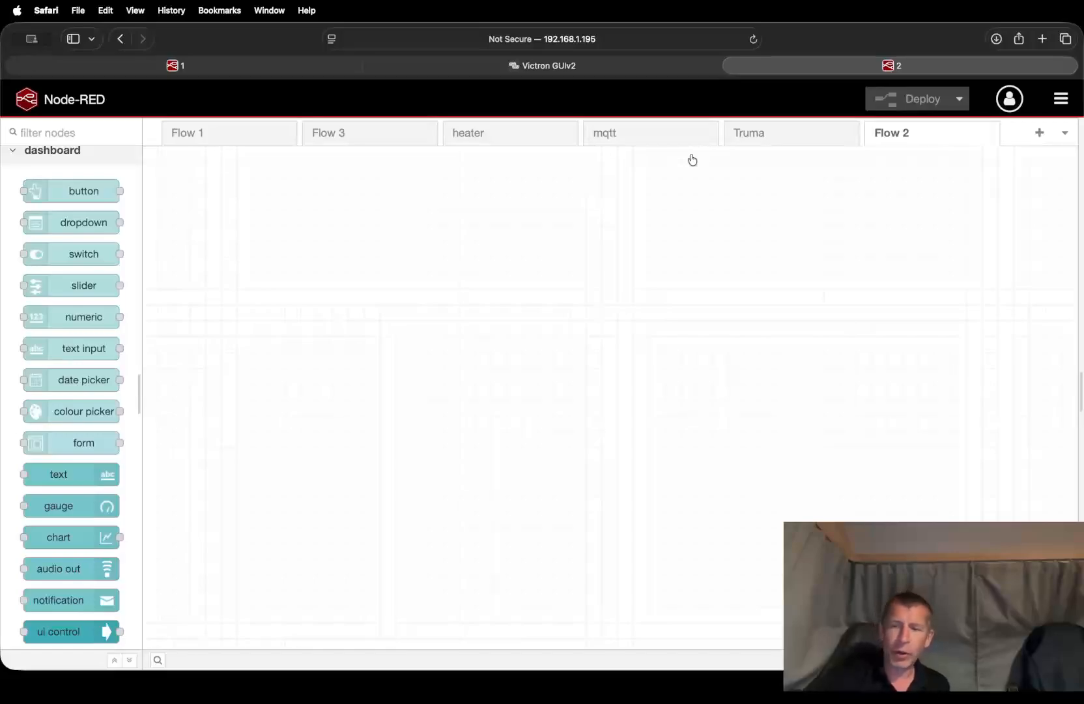
Open the Truma flow and examine its whole node layout at a reduced zoom level.
click(744, 133)
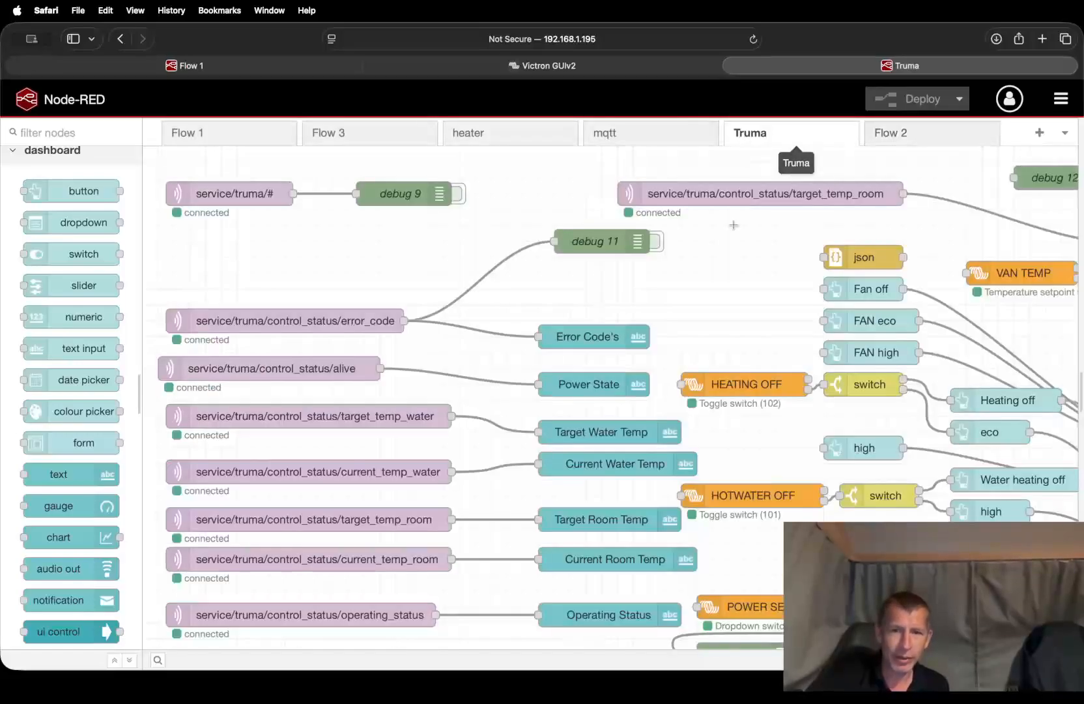
scroll(575, 356, down, 3)
scroll(575, 356, up, 3)
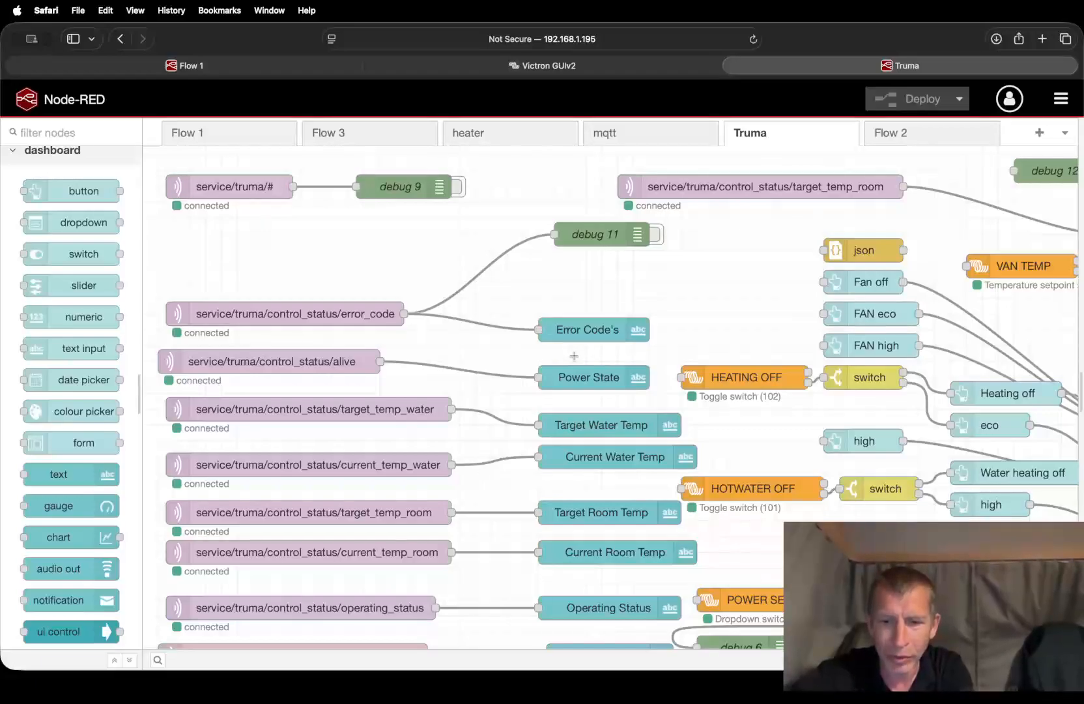
key(super+minus)
key(super+minus)
key(super+minus)
key(super+minus)
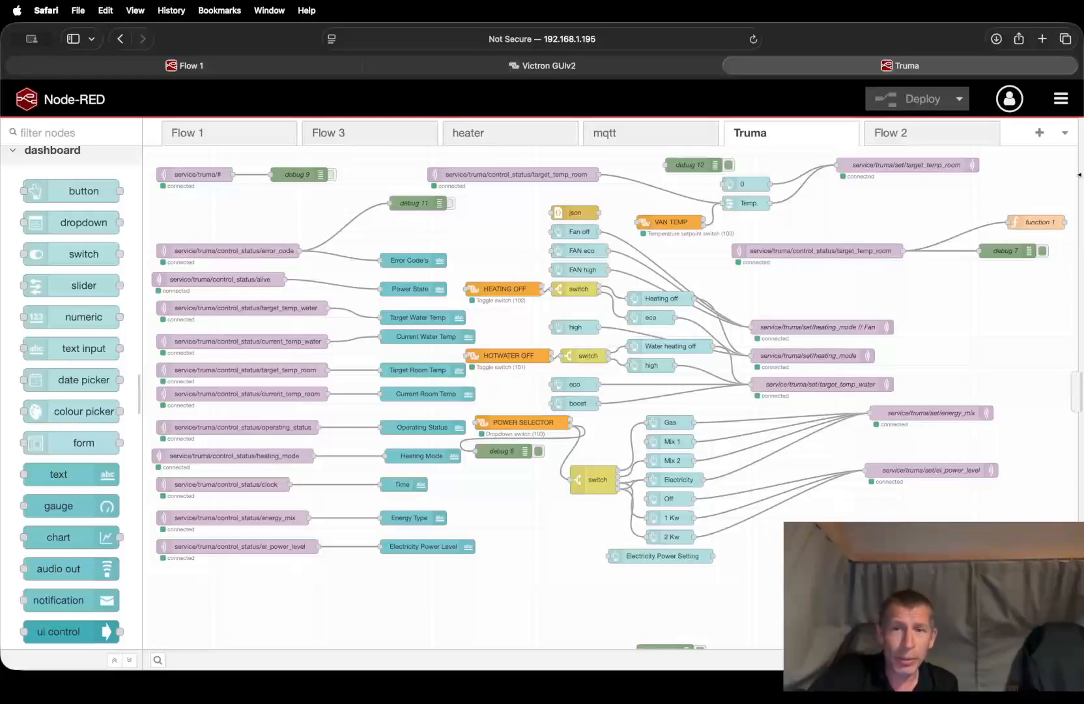
Look through Flow 2, Flow 1, heater and mqtt in turn, ending on the Truma flow.
click(921, 137)
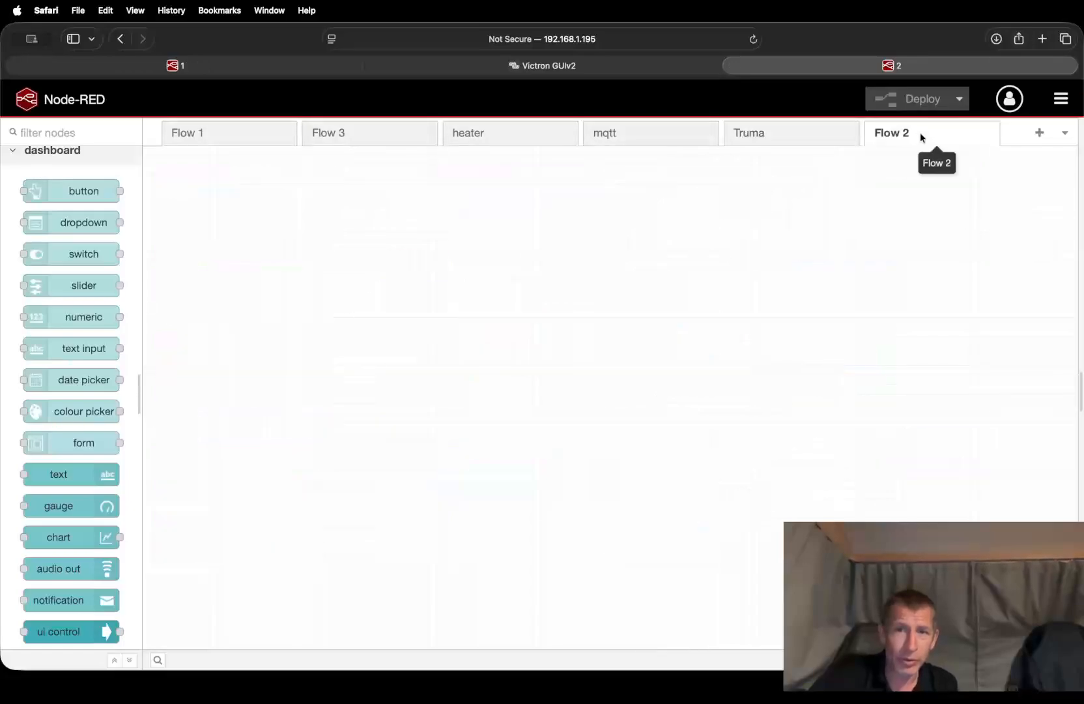
click(203, 134)
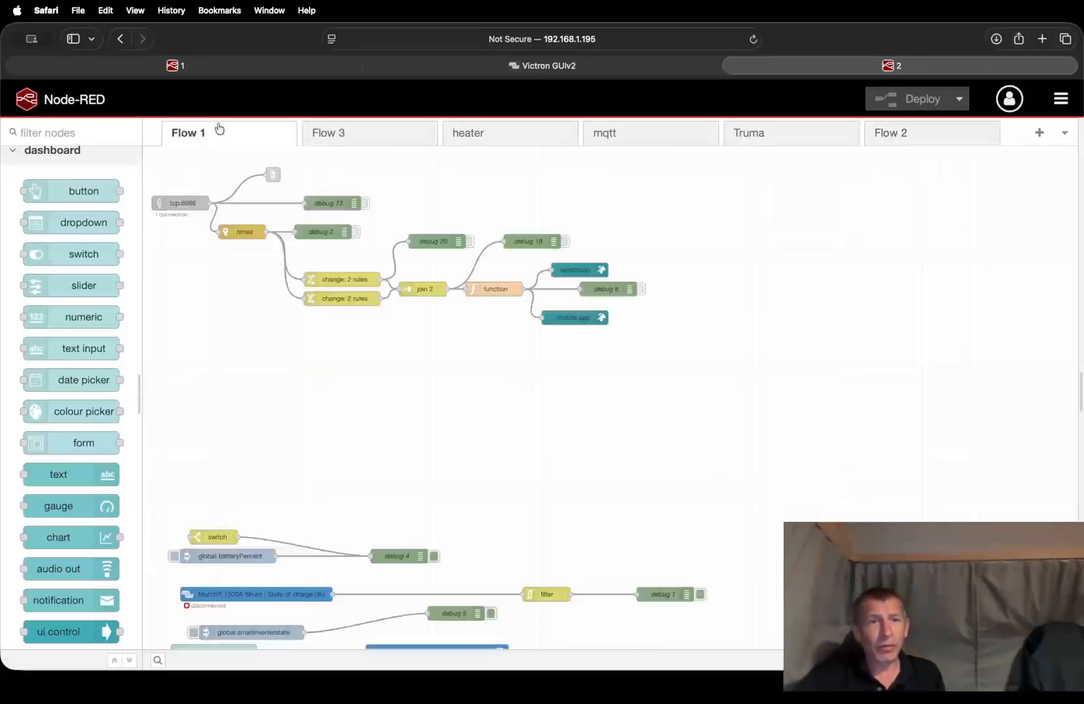
click(501, 140)
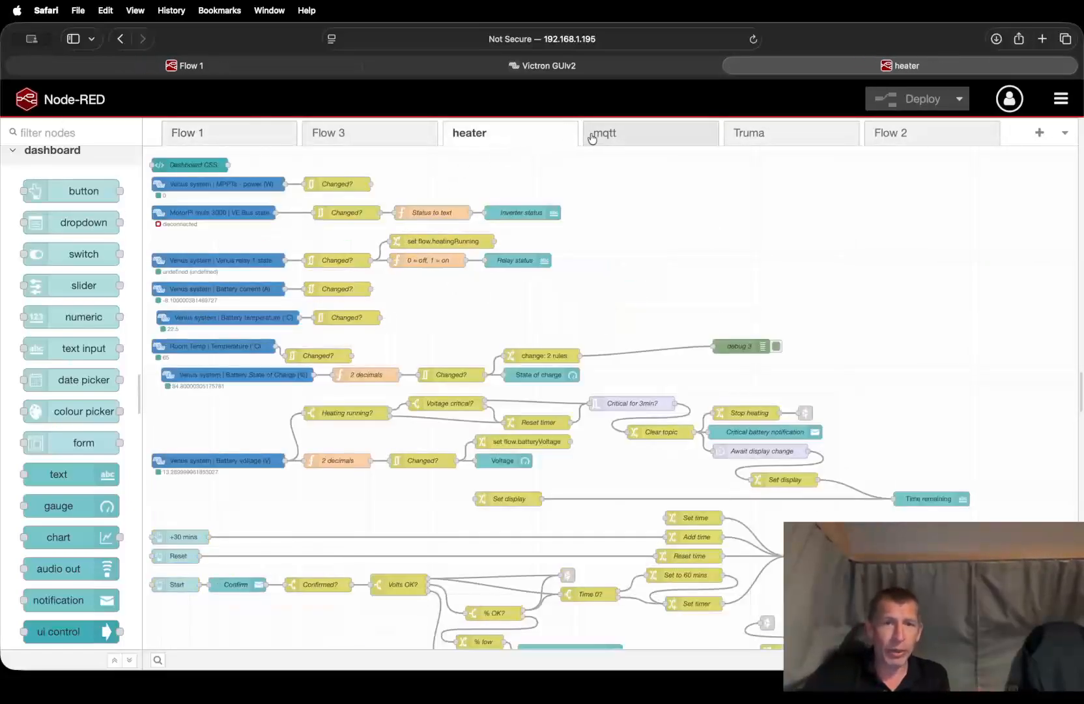
click(598, 136)
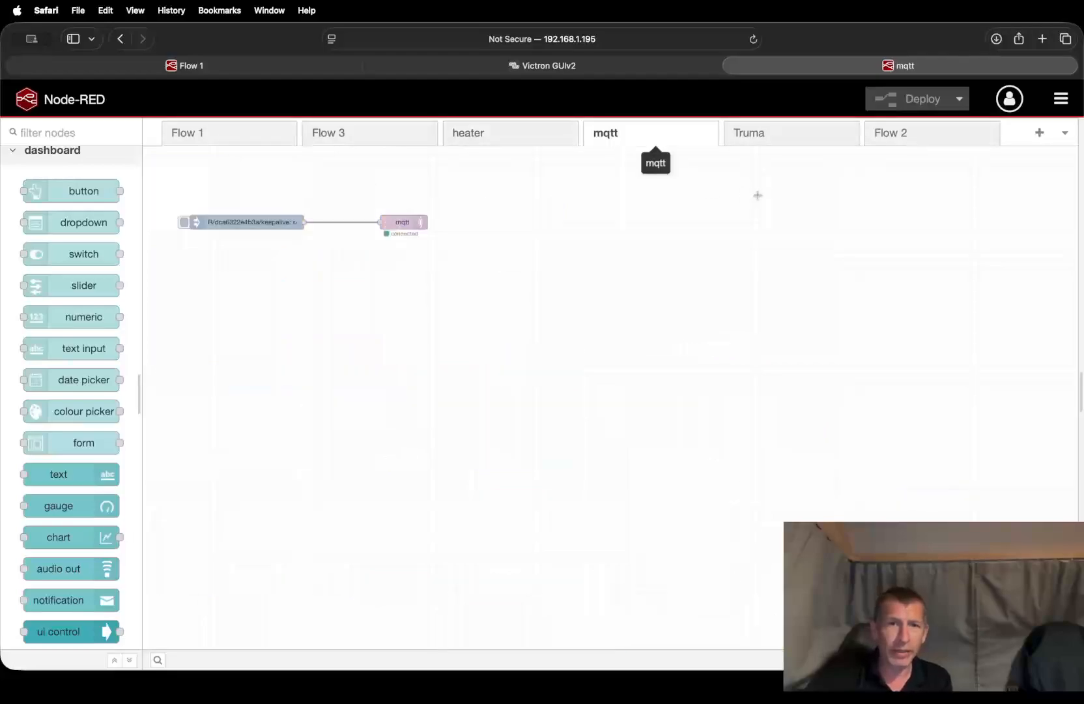
click(755, 139)
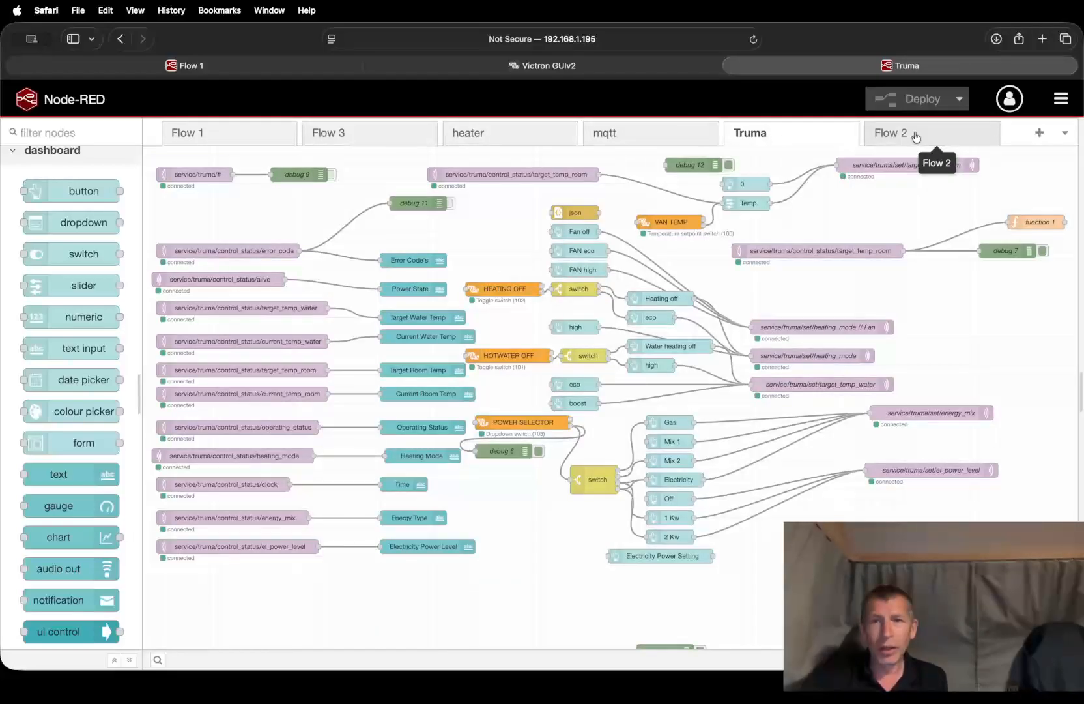
Open Flow 2 and browse the Victron Energy nodes in the palette, reading the AC Charger node's description.
click(905, 139)
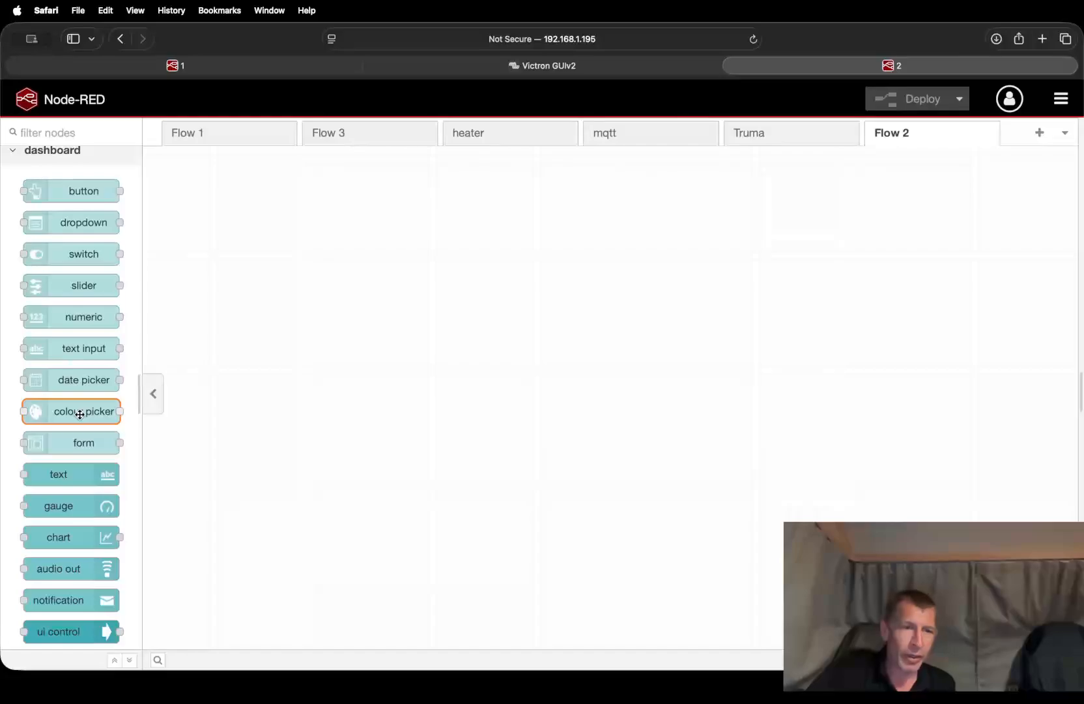
scroll(74, 456, down, 10)
scroll(73, 456, down, 15)
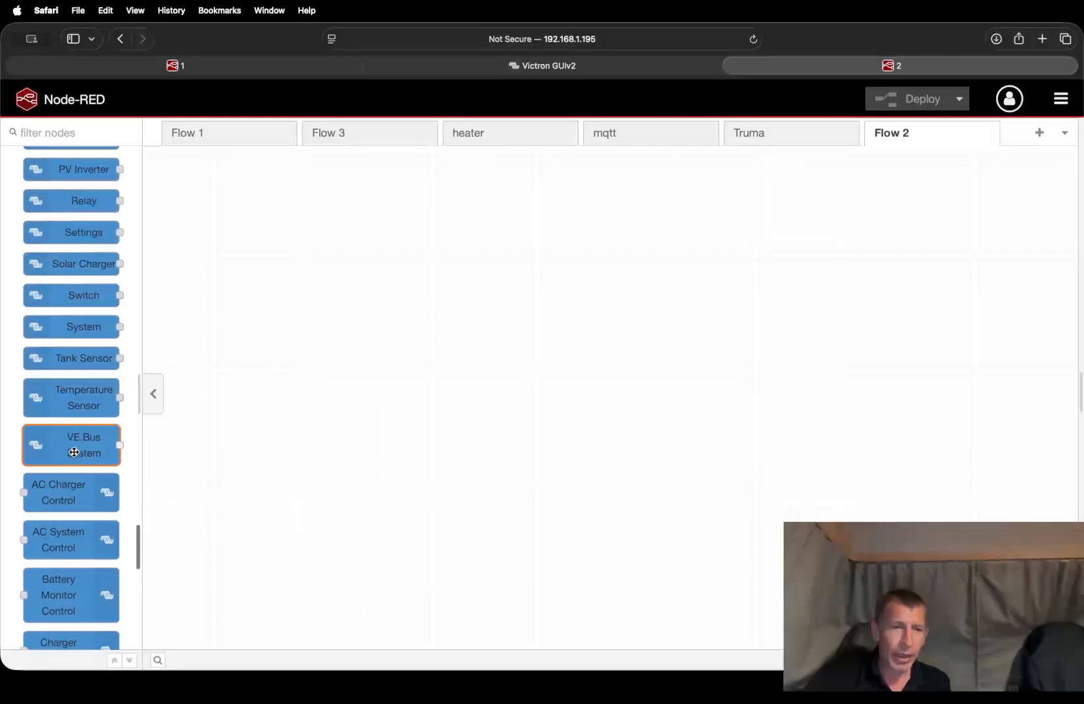
scroll(75, 453, up, 8)
scroll(76, 451, up, 6)
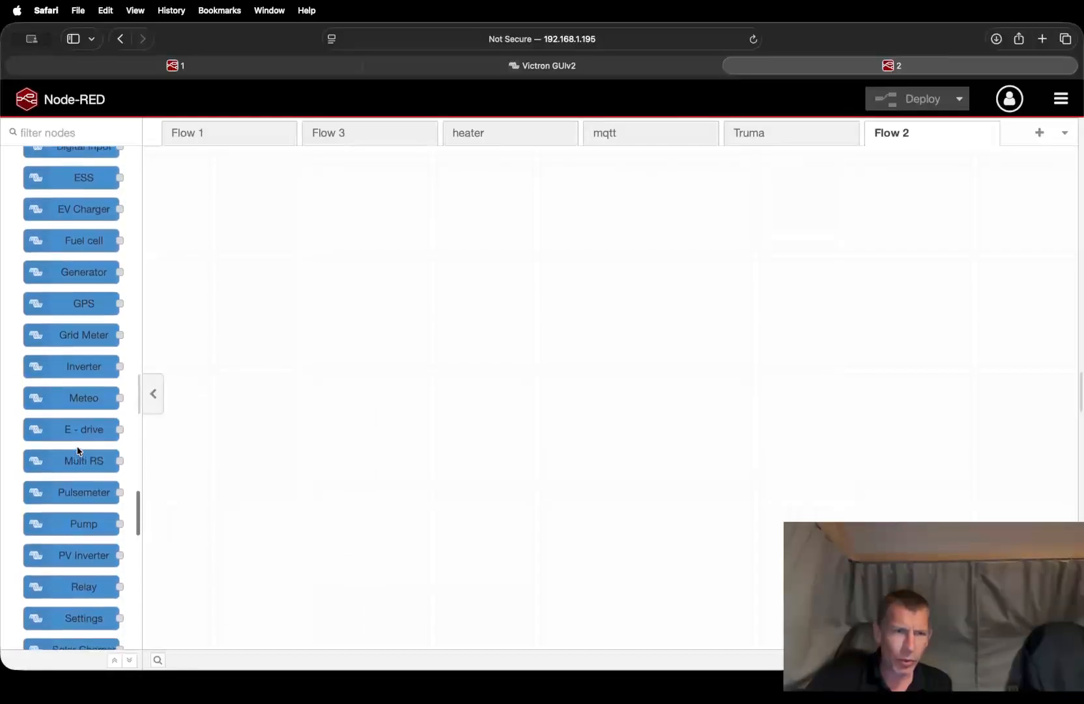
scroll(78, 447, up, 4)
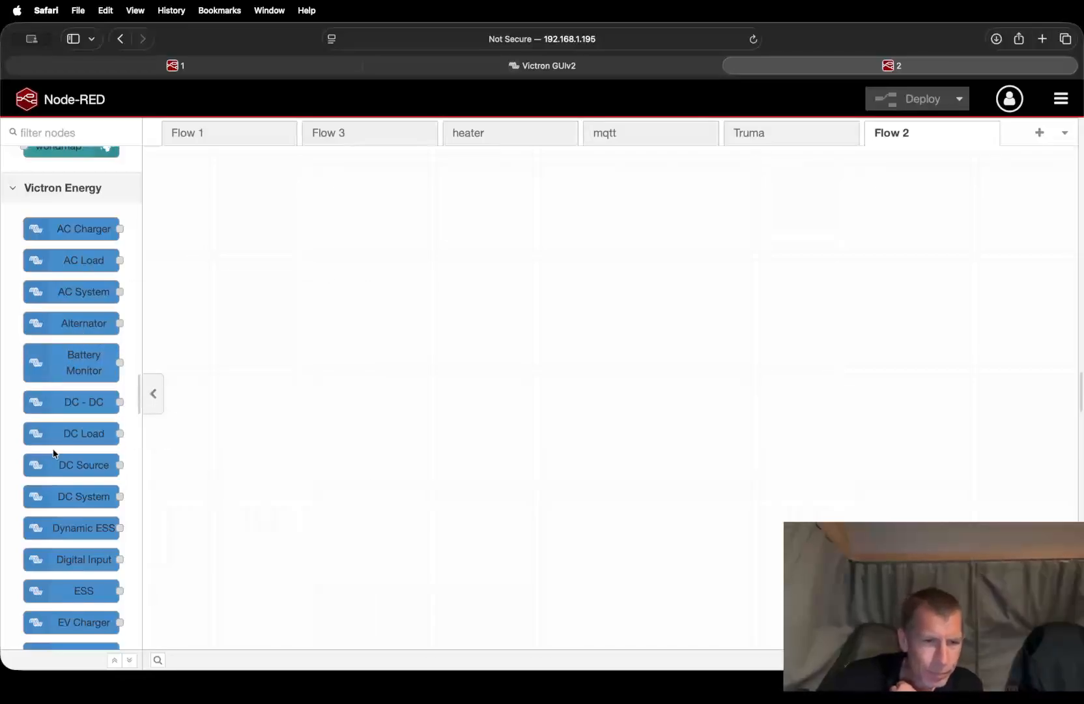
scroll(54, 449, down, 3)
scroll(54, 448, down, 3)
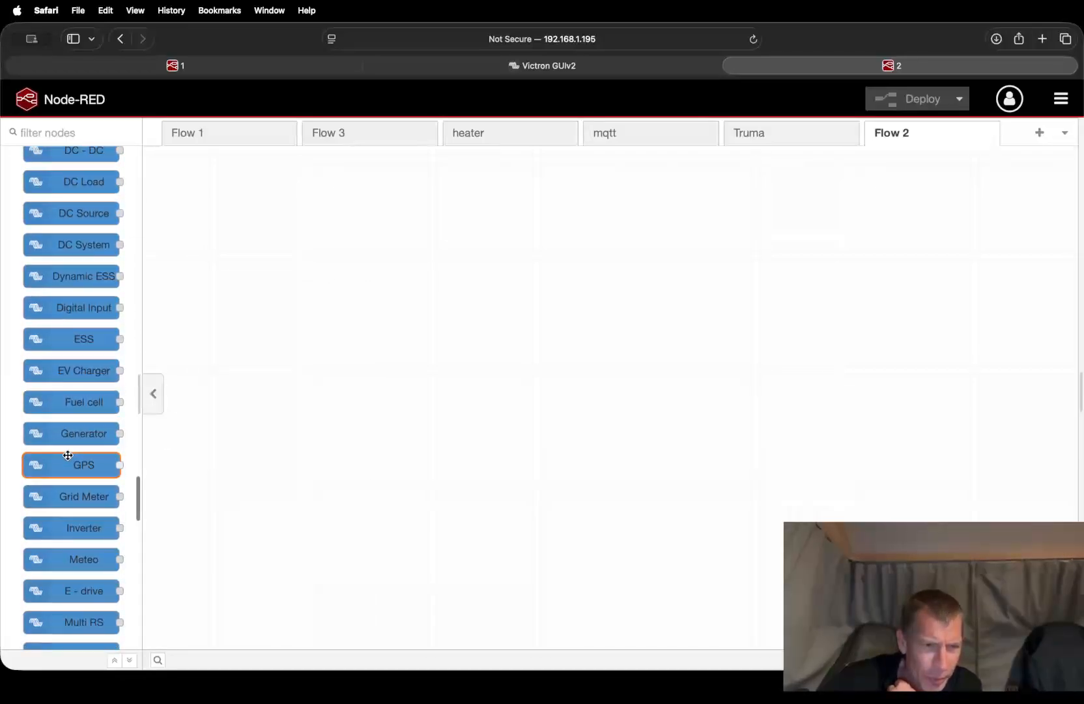
mouse_move(69, 456)
scroll(68, 456, down, 10)
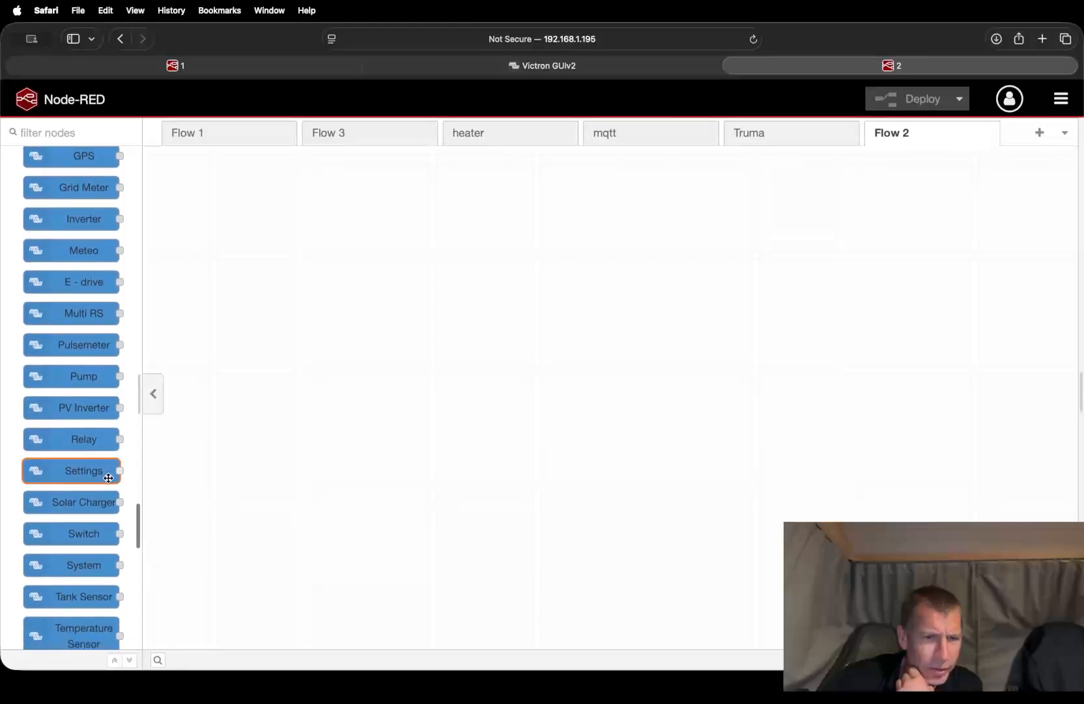
scroll(109, 481, down, 2)
scroll(108, 479, up, 3)
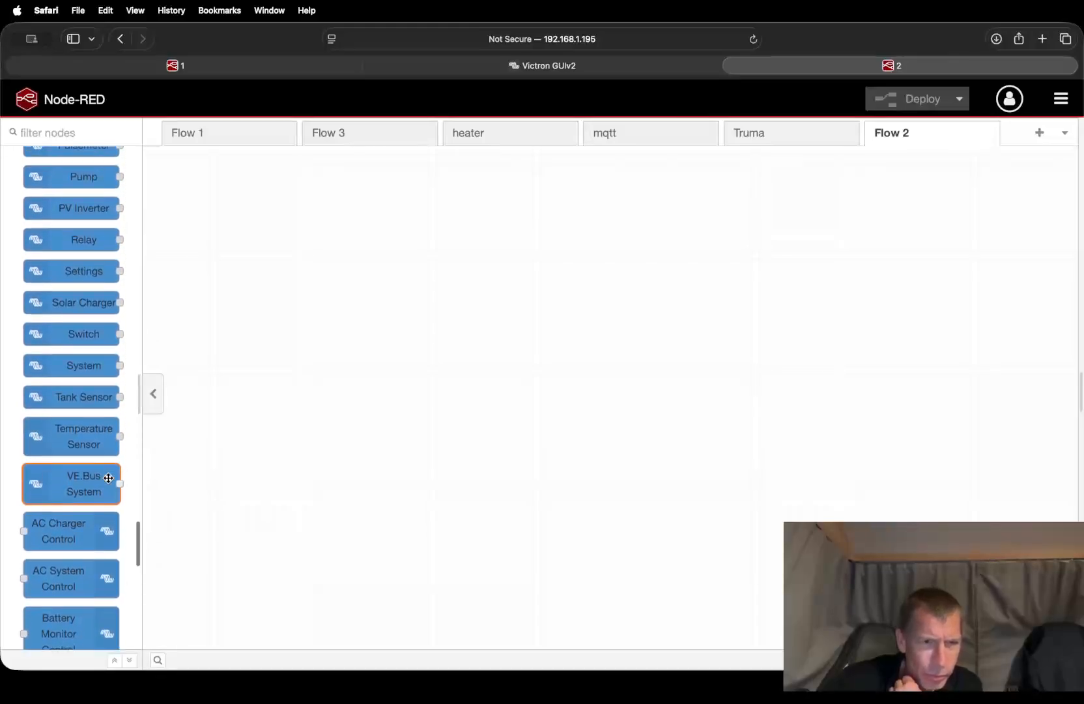
scroll(104, 476, up, 13)
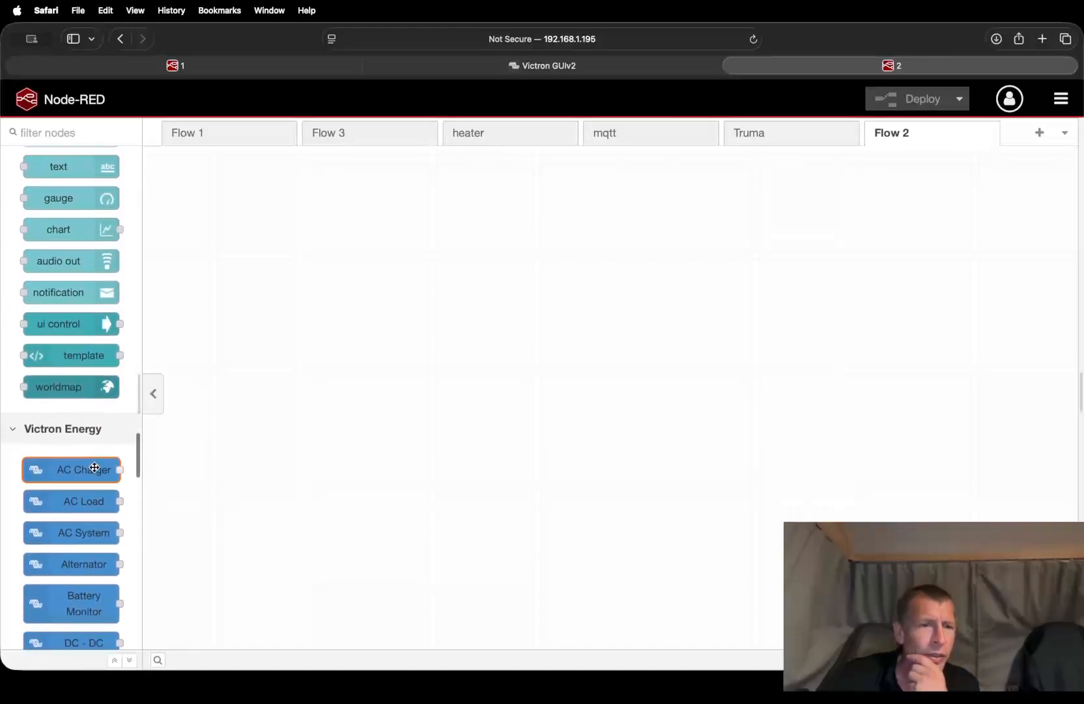
scroll(95, 469, down, 3)
scroll(95, 469, down, 1)
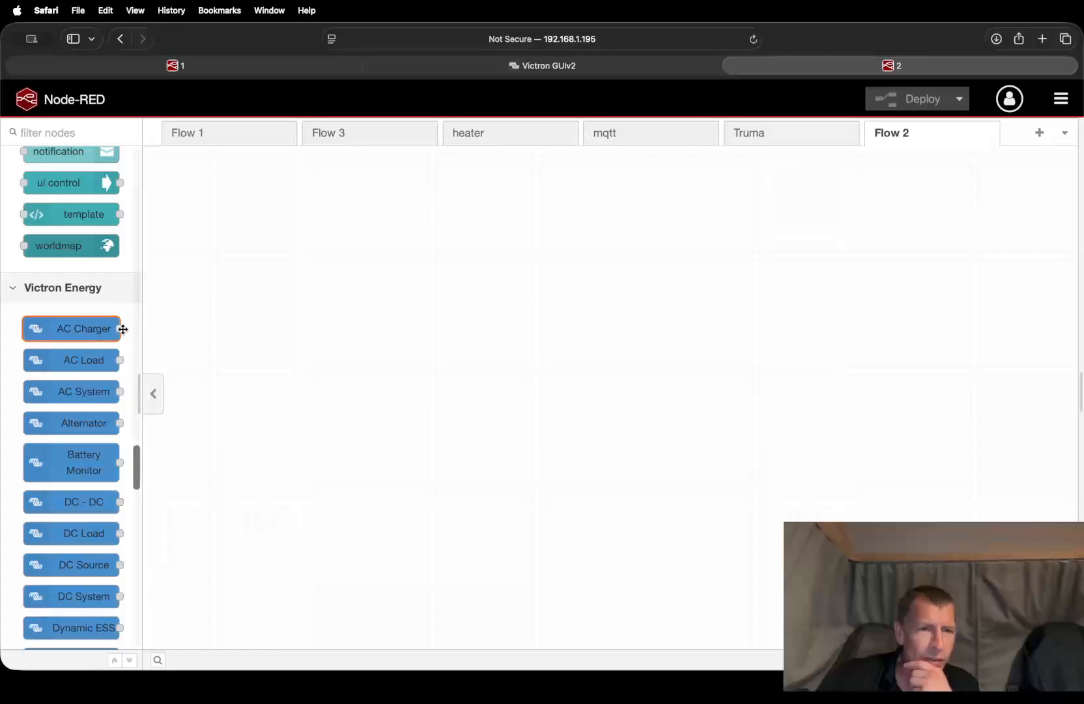
mouse_move(121, 331)
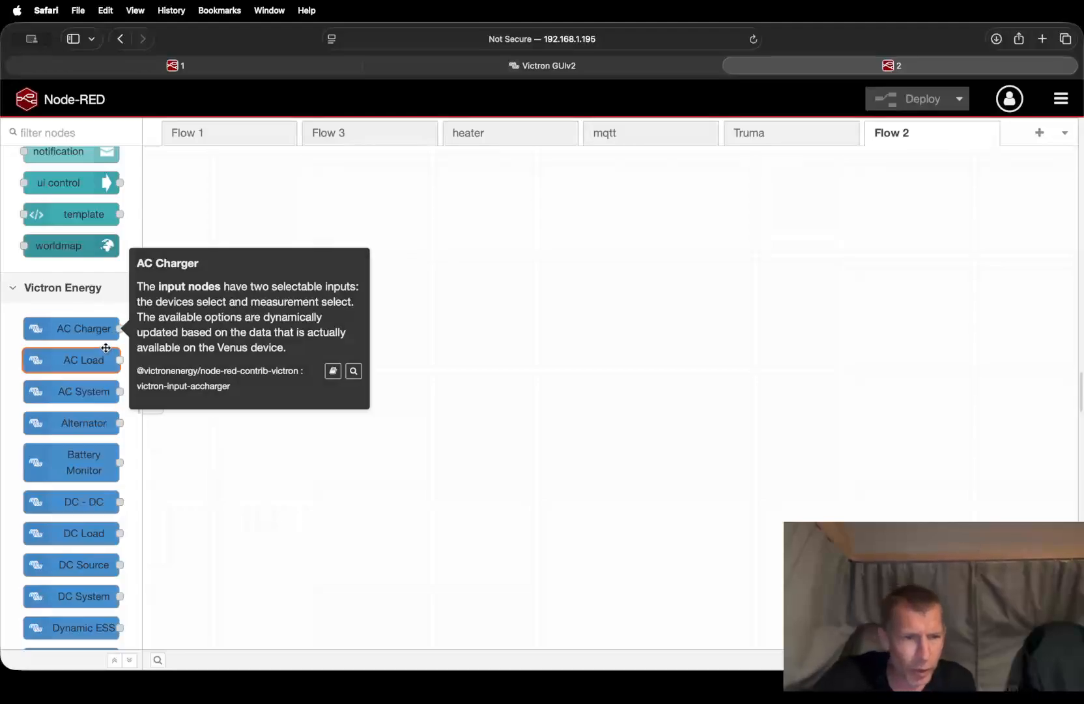
Find the VE.Bus System input node among the Victron Energy nodes and add it to the empty Flow 2.
scroll(86, 421, down, 5)
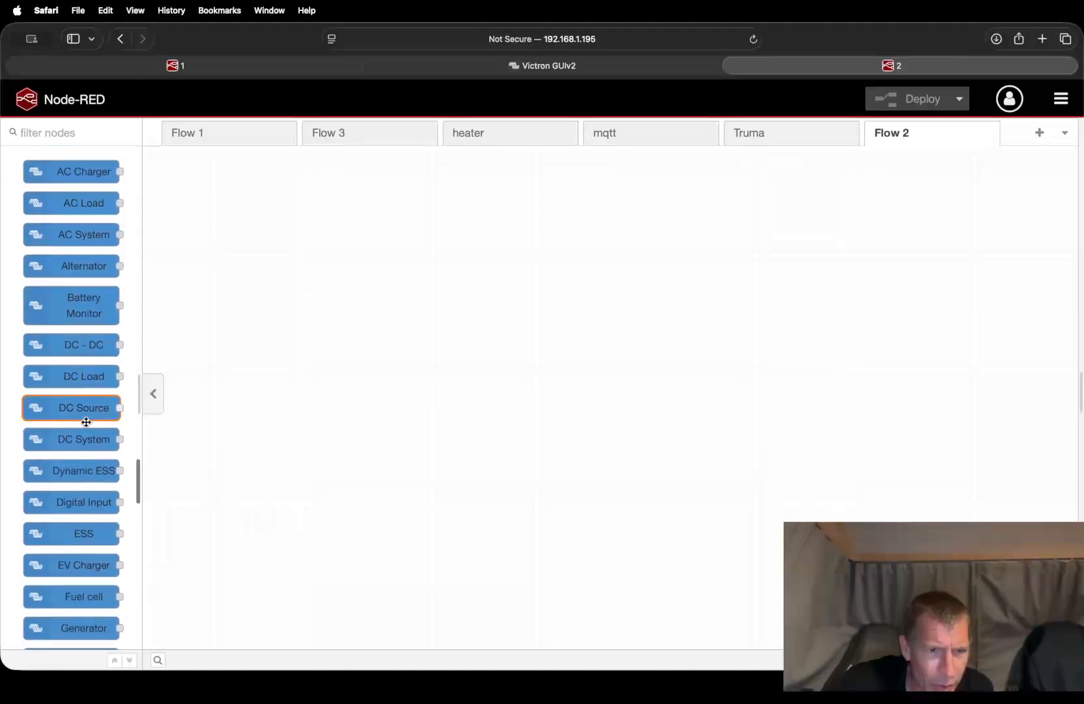
scroll(86, 422, down, 6)
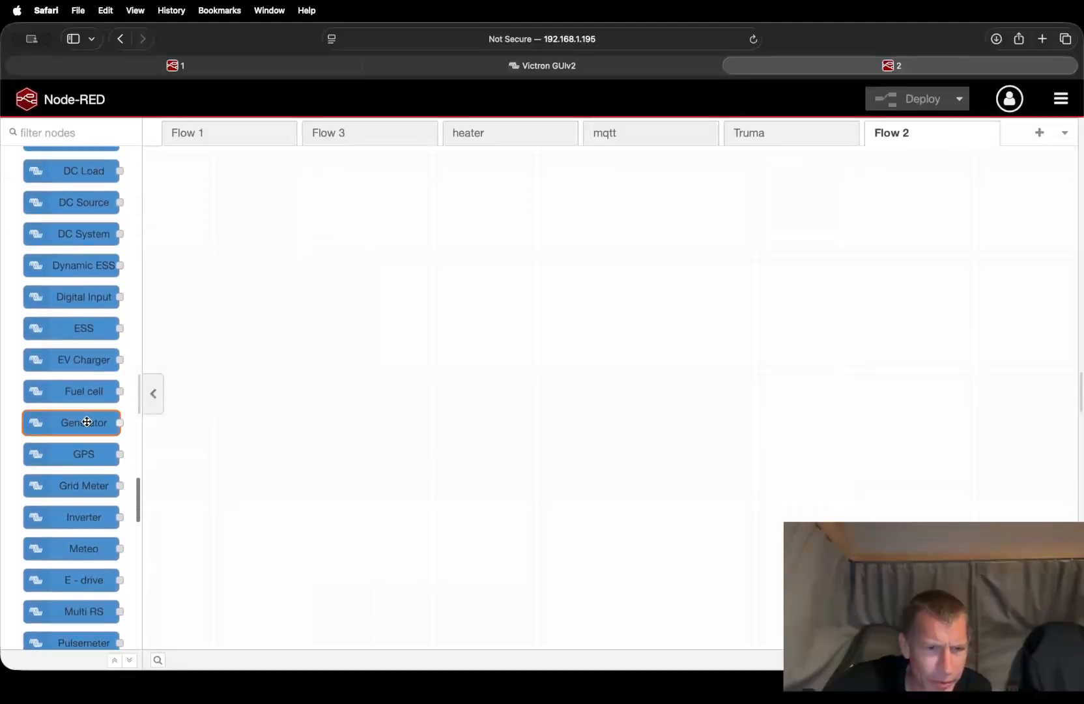
scroll(86, 421, down, 8)
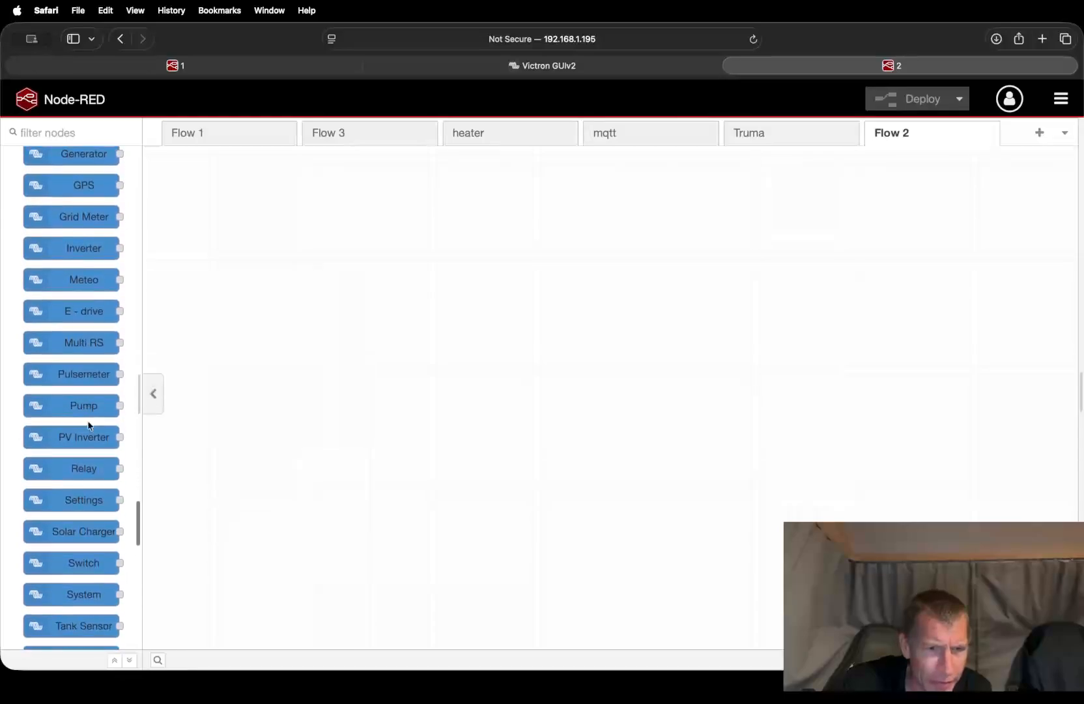
scroll(90, 425, down, 7)
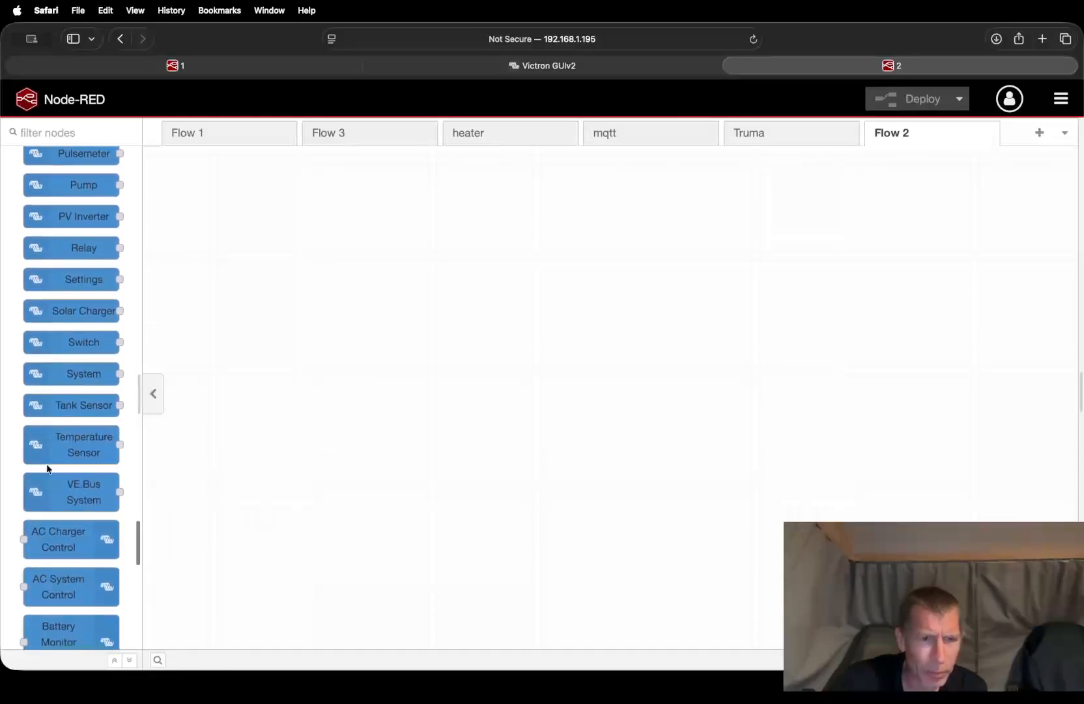
mouse_move(73, 498)
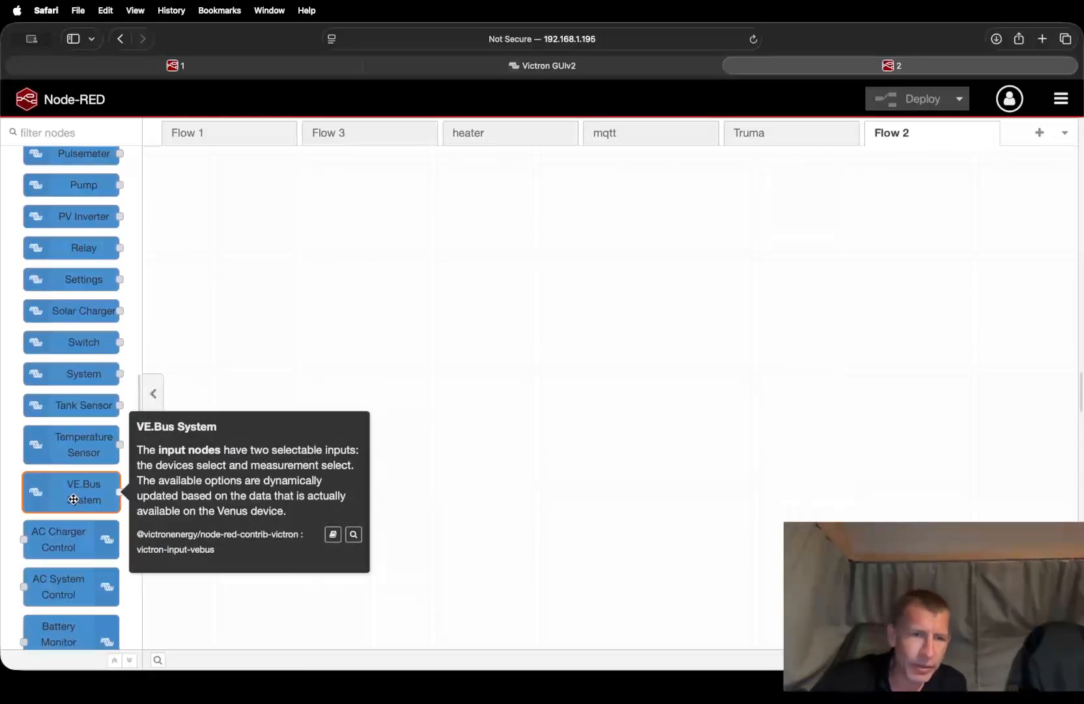
drag(69, 497, 269, 247)
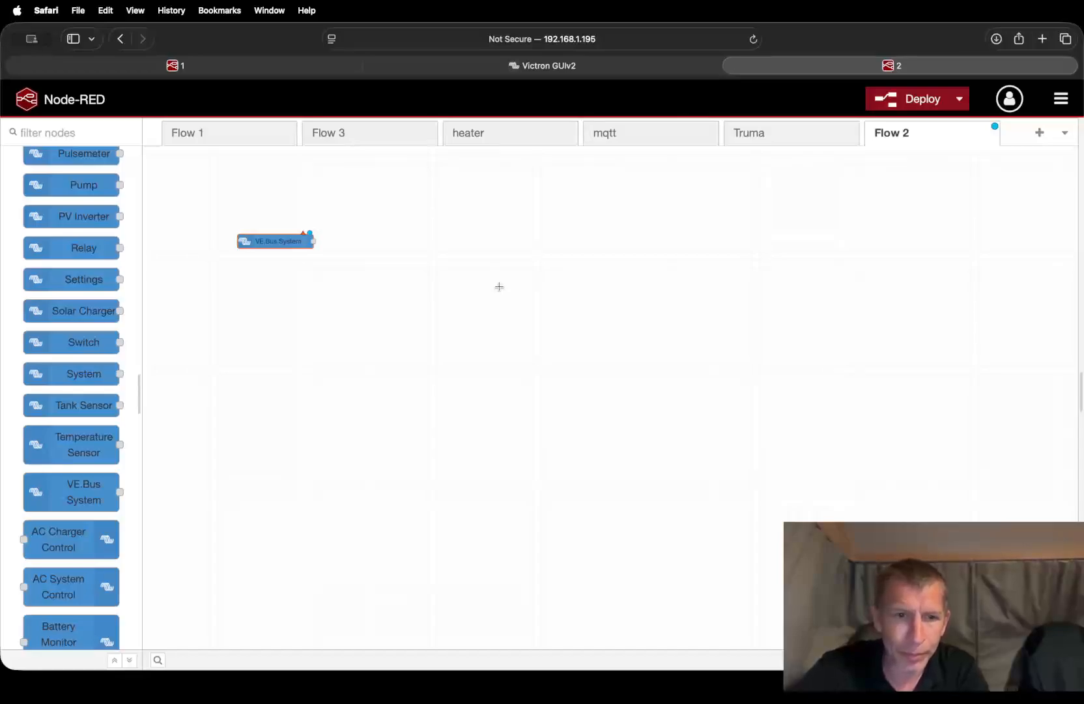
Try to deploy Flow 2 with the unconfigured VE.Bus System node, cancelling at the confirmation.
key(super+equal)
key(super+equal)
key(super+equal)
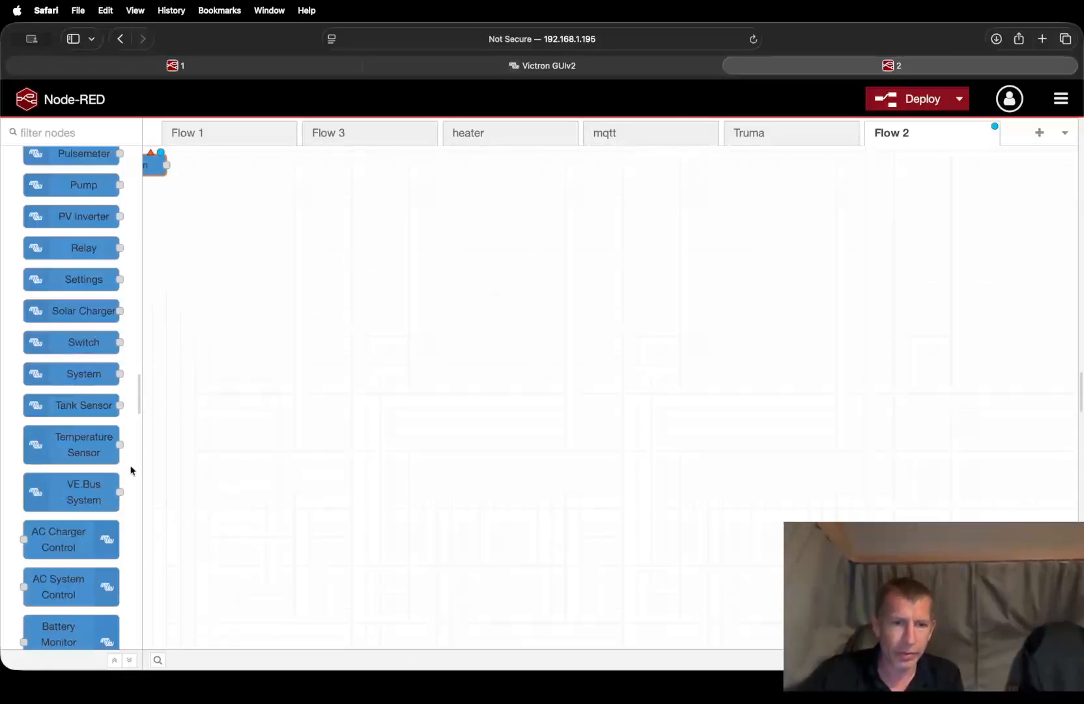
scroll(441, 487, left, 4)
scroll(385, 371, down, 2)
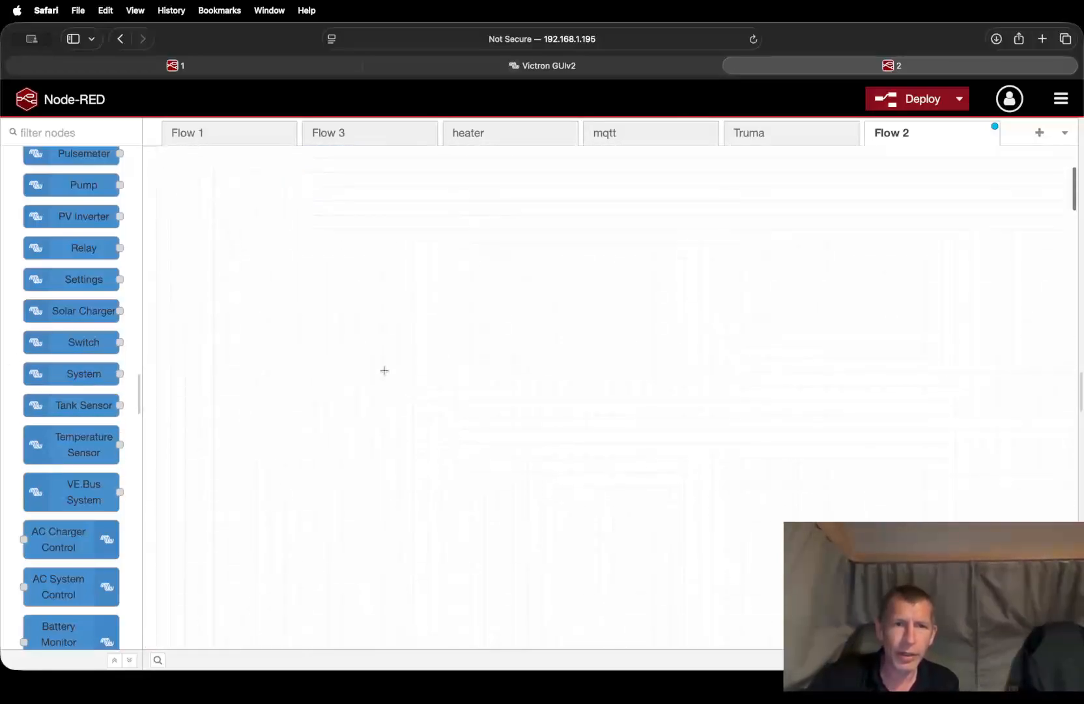
scroll(384, 371, up, 2)
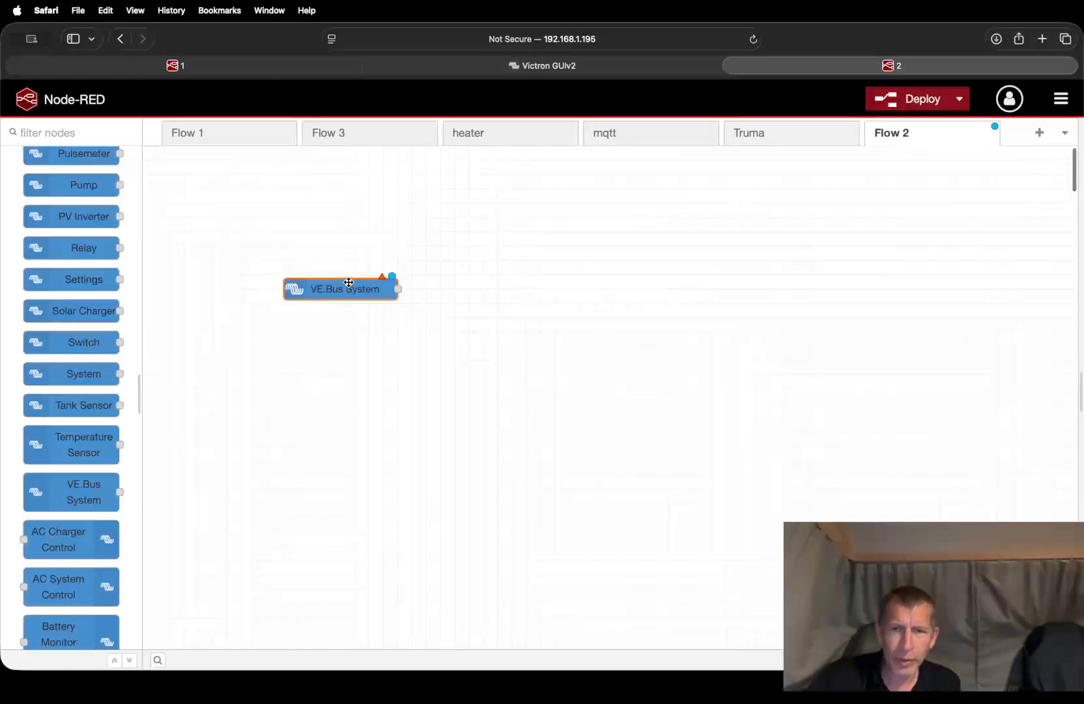
scroll(341, 291, down, 1)
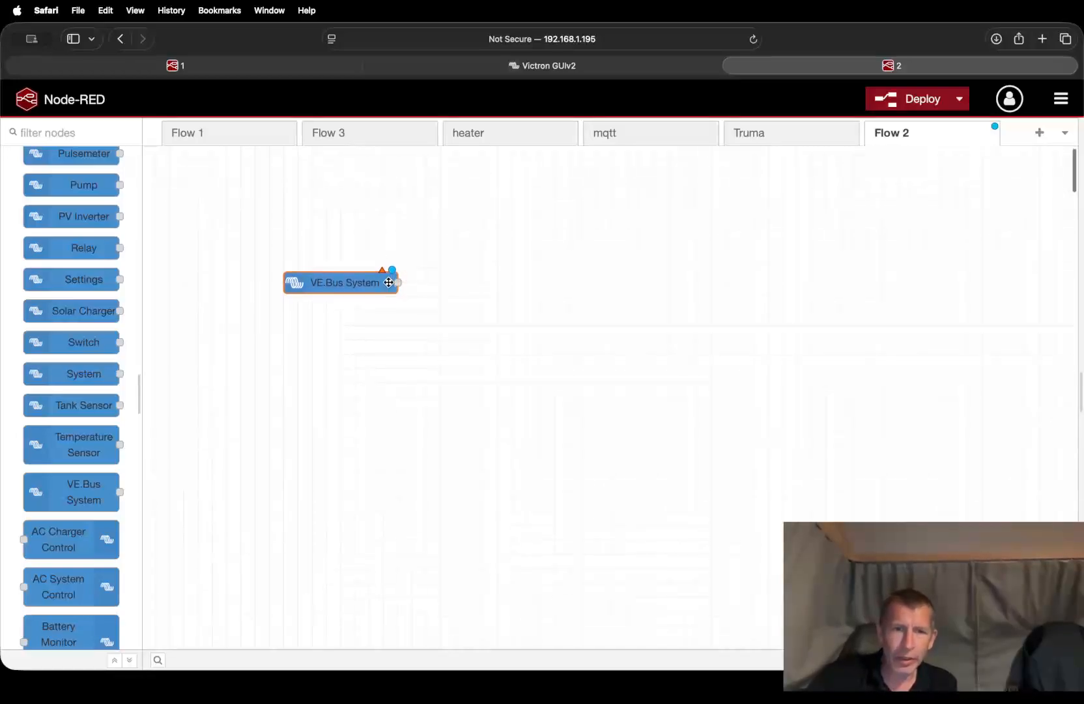
scroll(390, 284, left, 1)
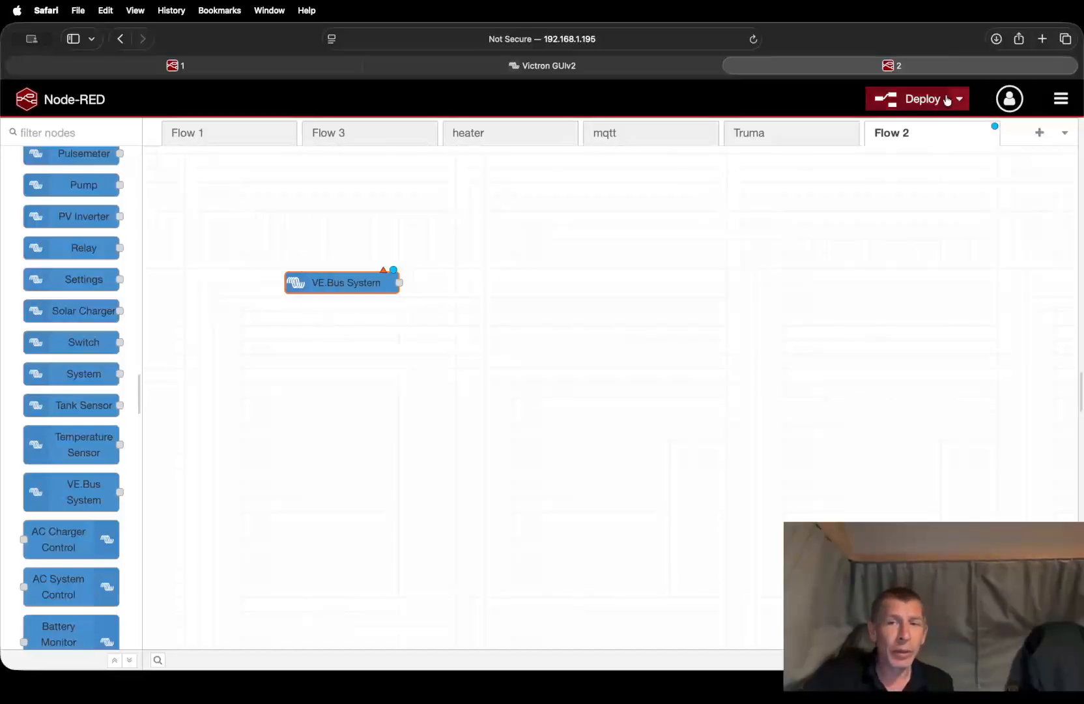
click(908, 101)
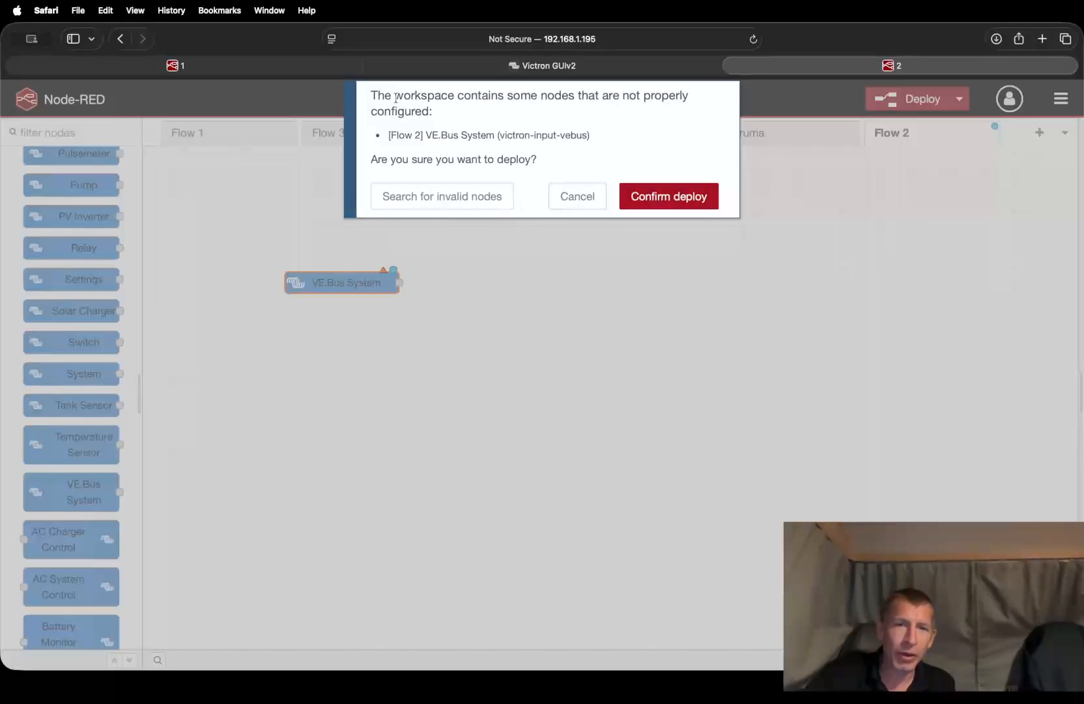
click(576, 199)
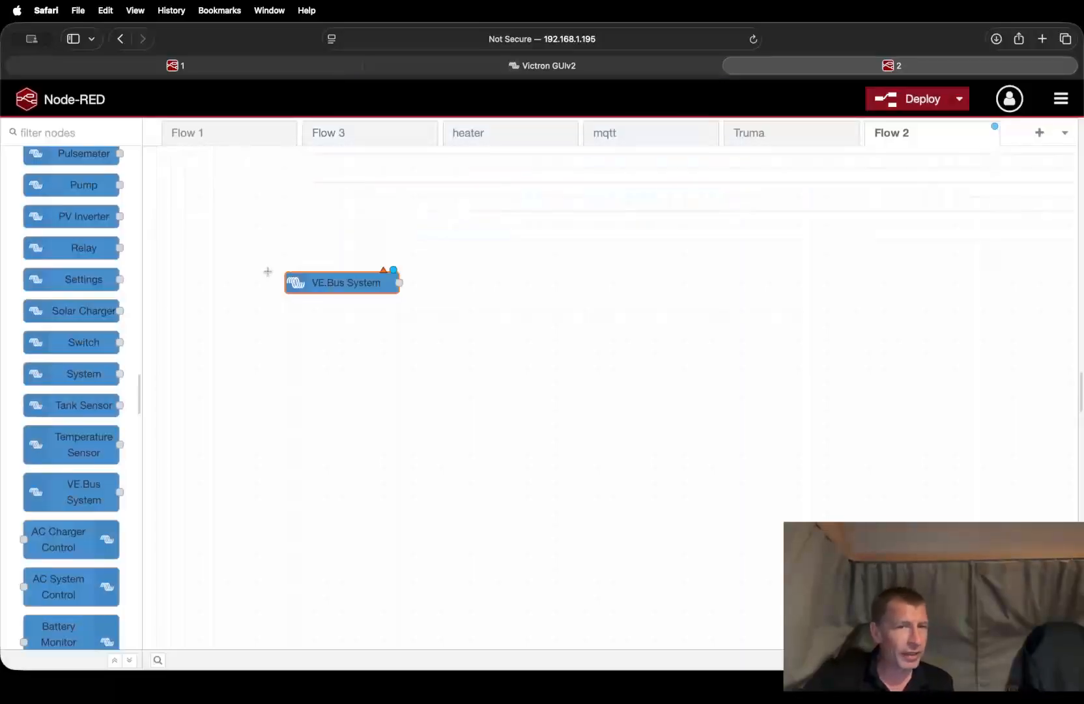
Open the VE.Bus System node's properties and choose MultiPlus-II 12/3000/120-32 (290) as its VE.Bus System.
drag(322, 280, 322, 277)
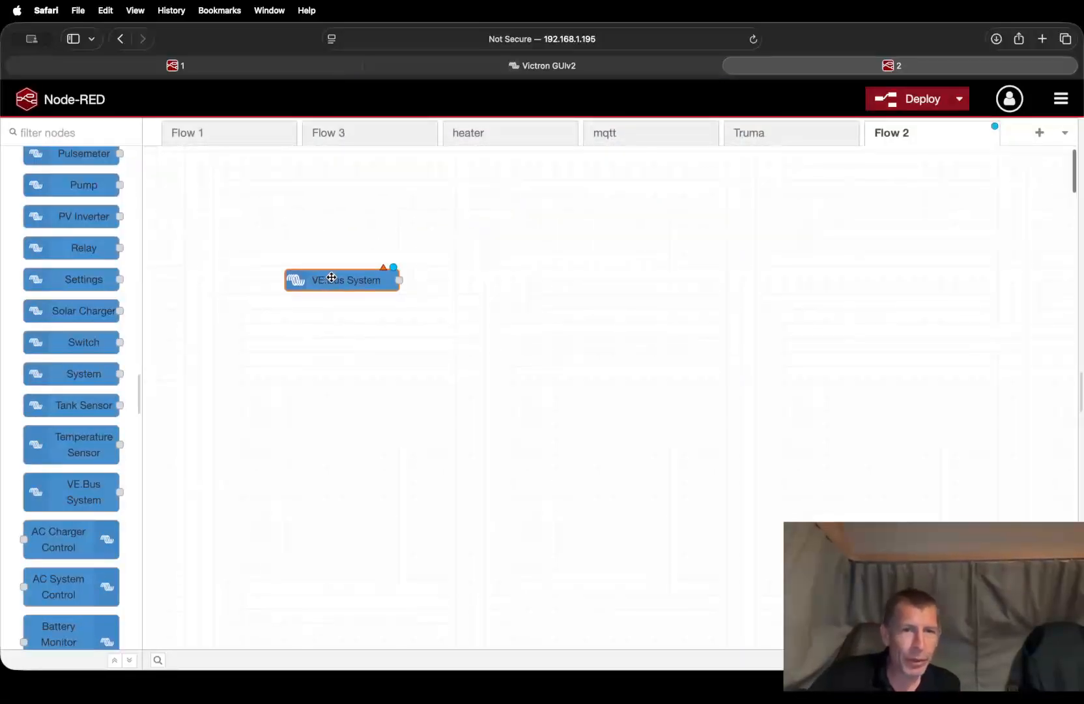
double_click(353, 280)
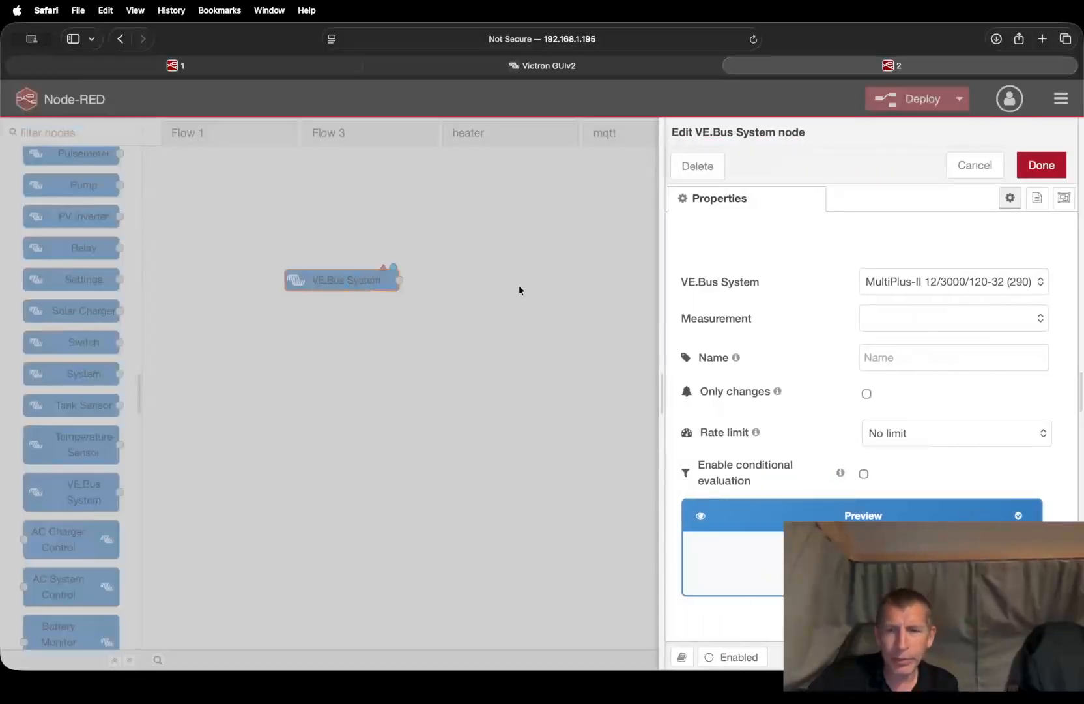
click(1007, 283)
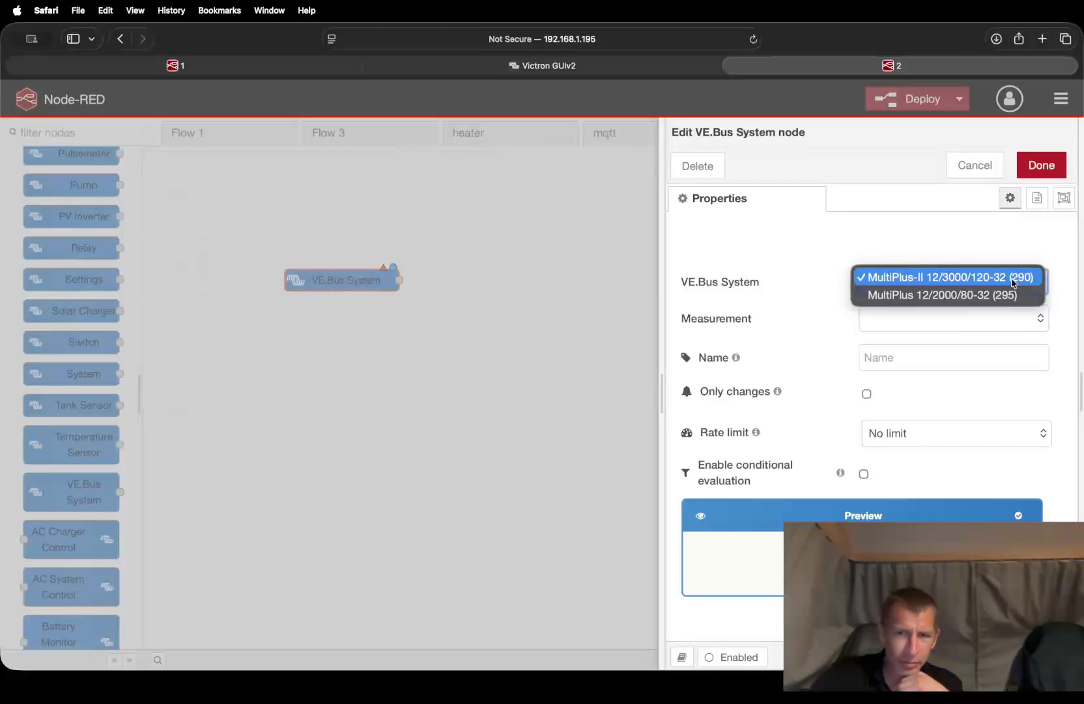
click(956, 281)
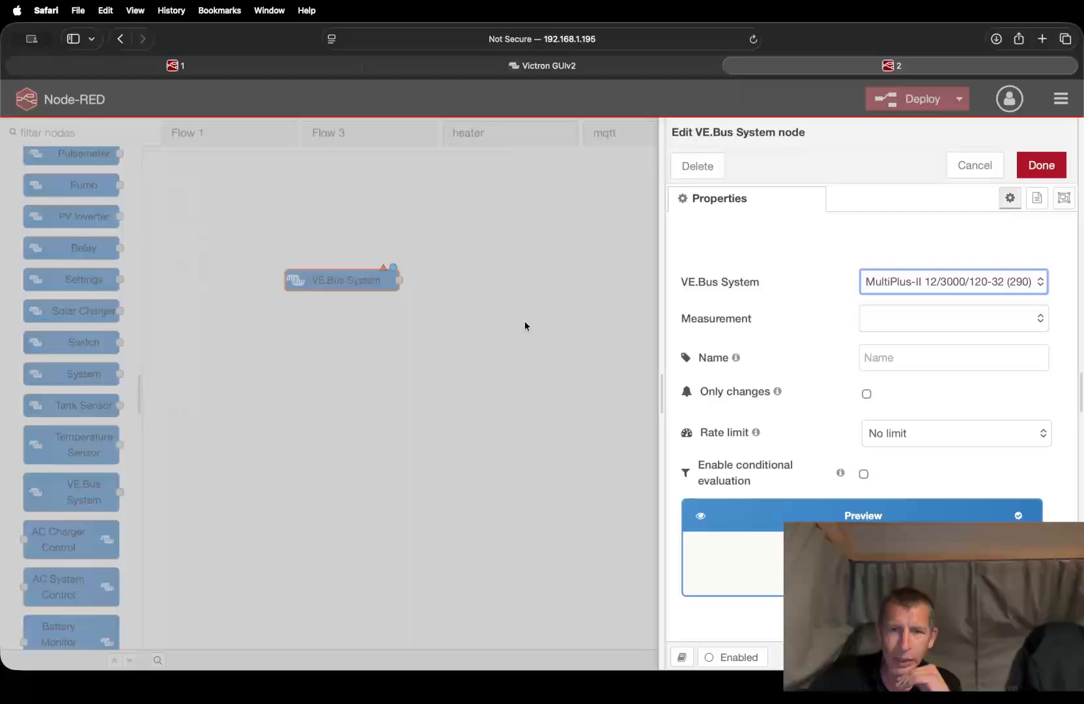
Look through the available measurements and set the VE.Bus System node's measurement to Battery temperature (°C).
click(919, 327)
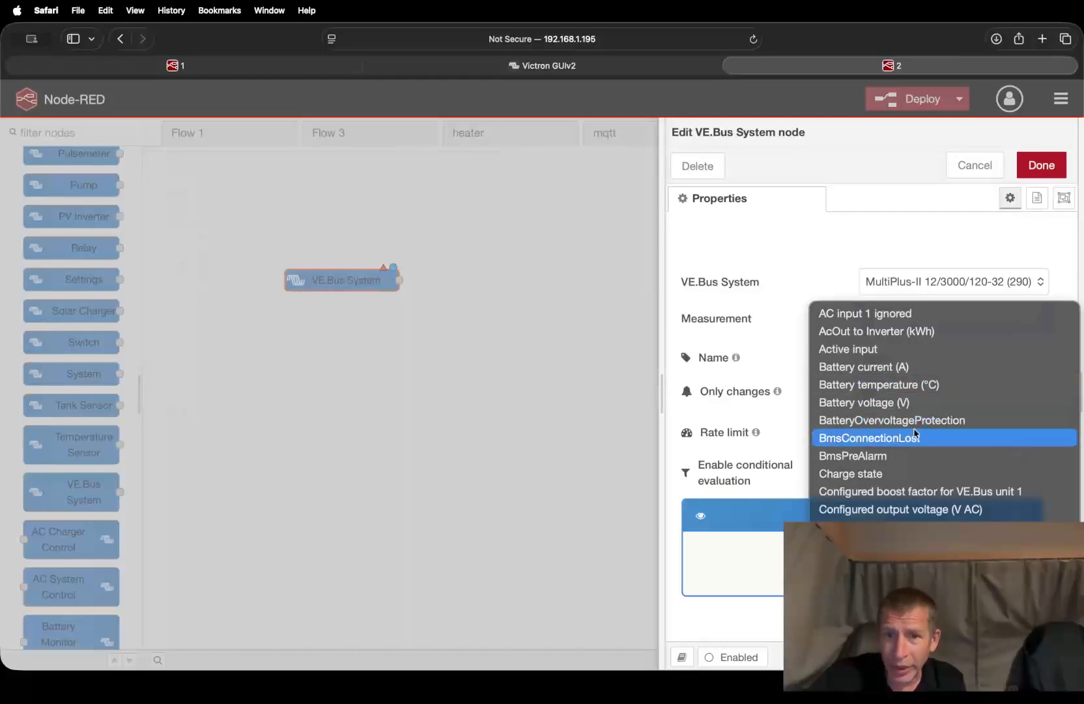
scroll(946, 495, down, 10)
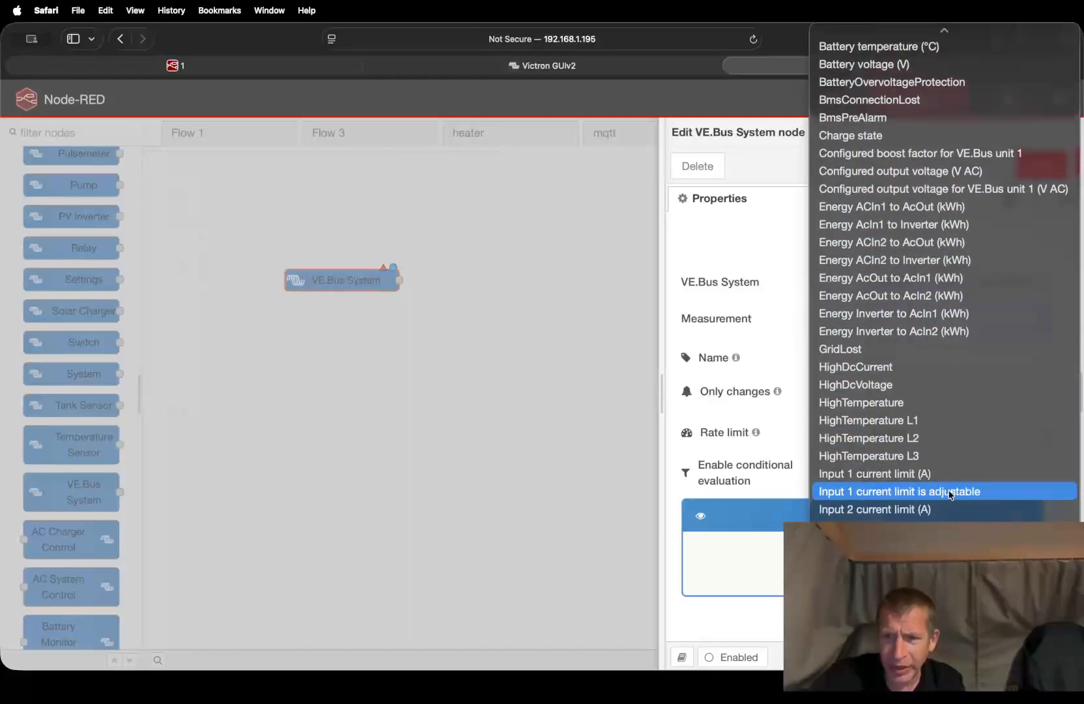
scroll(953, 494, down, 8)
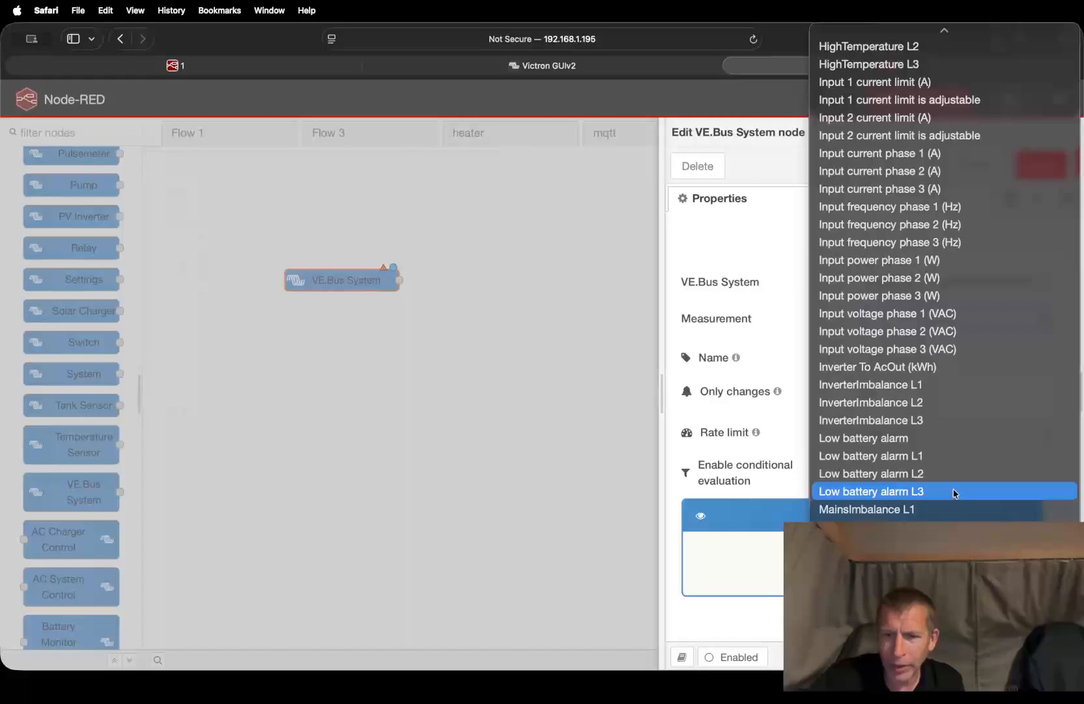
scroll(958, 489, down, 8)
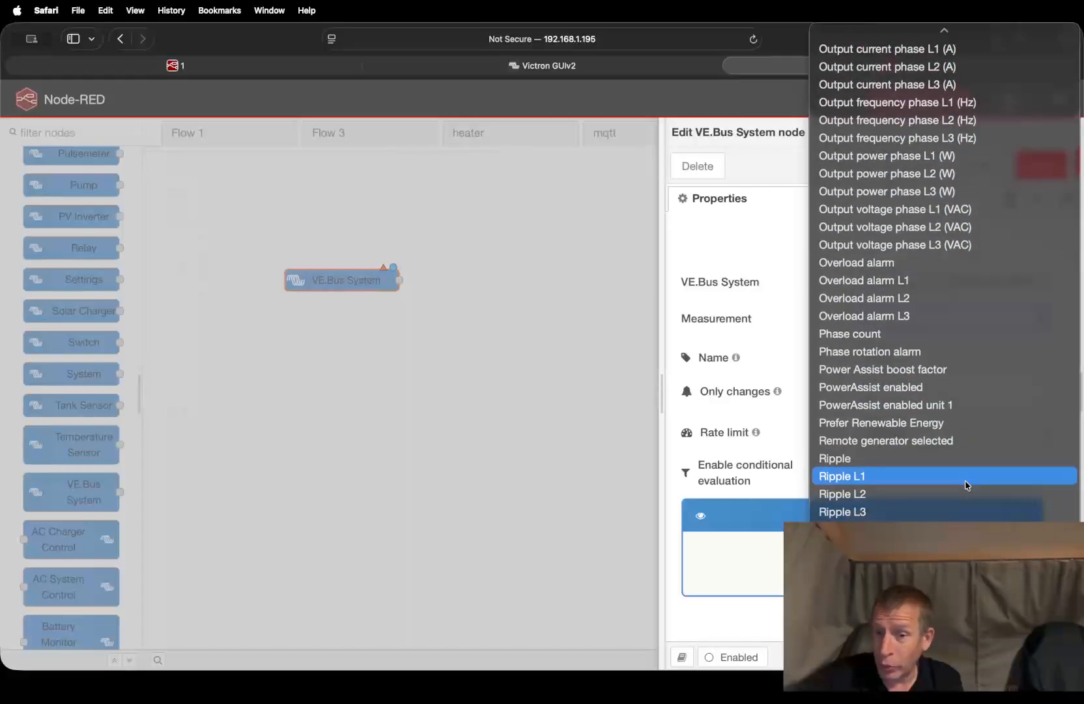
scroll(966, 485, up, 8)
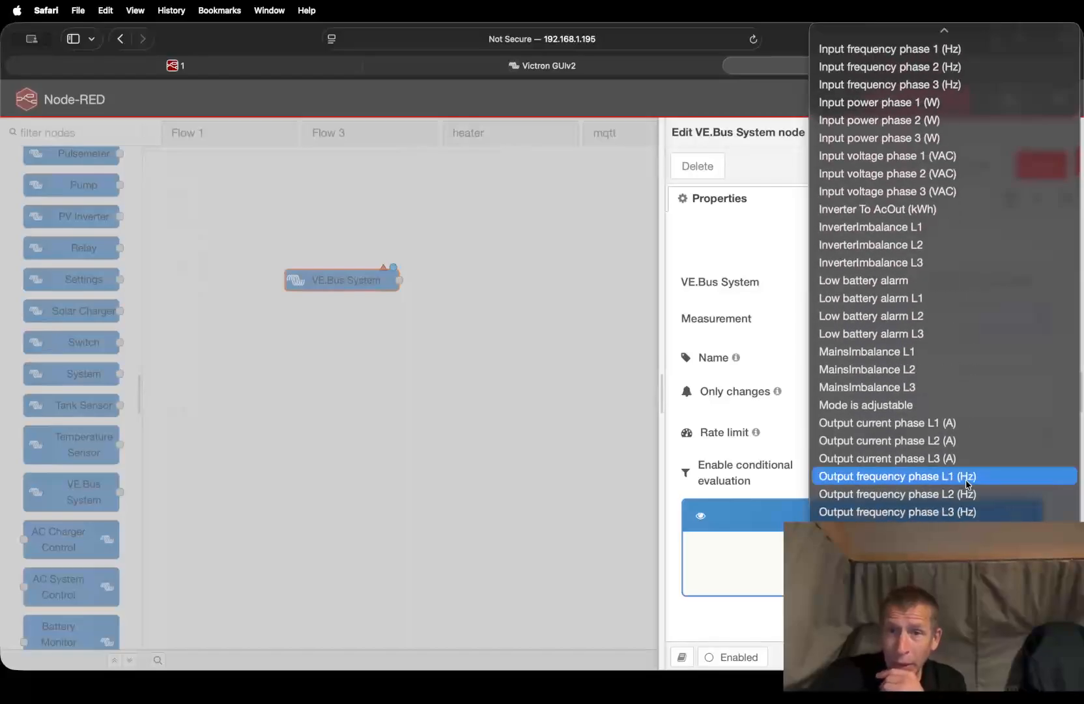
scroll(966, 485, up, 12)
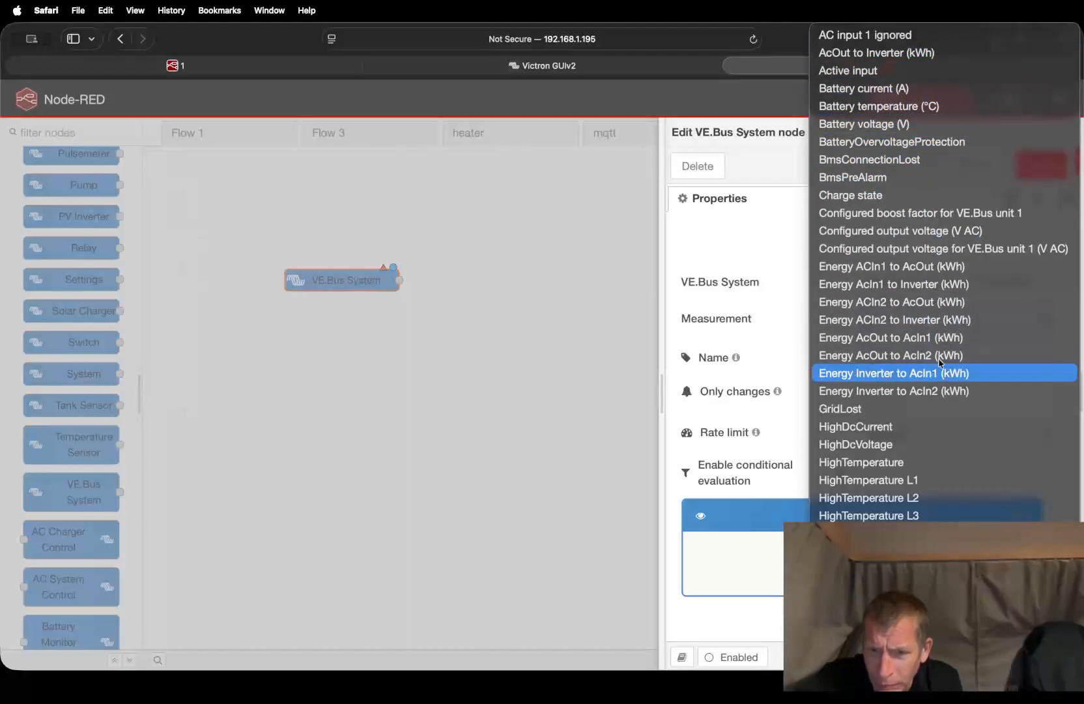
scroll(953, 390, down, 4)
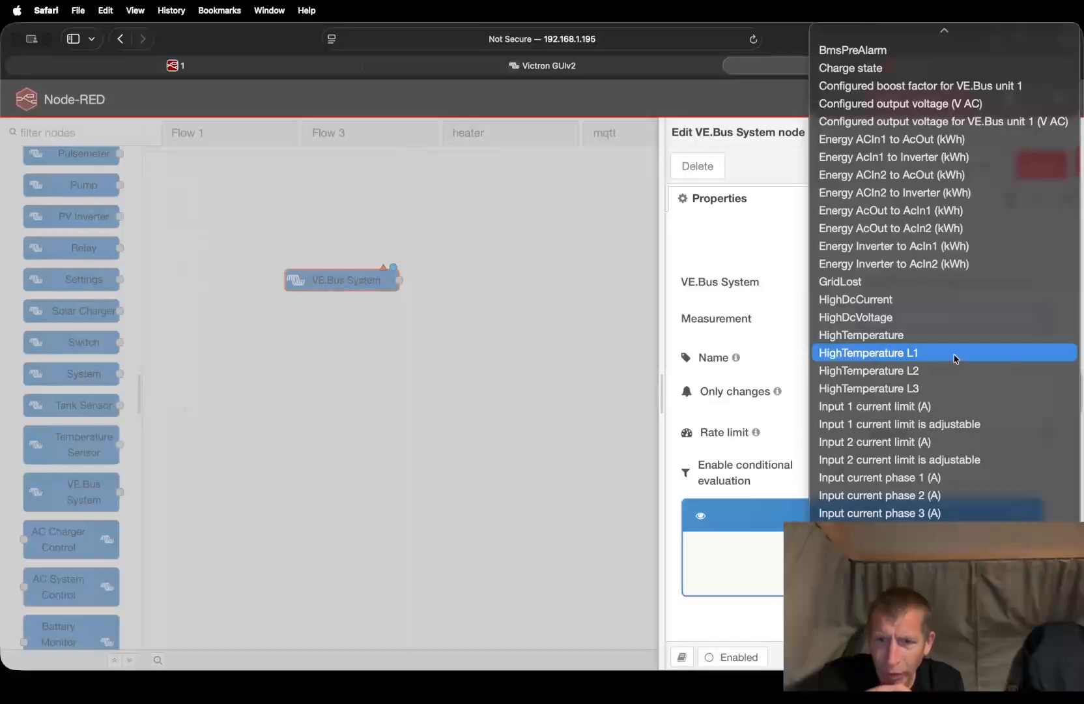
scroll(956, 357, down, 10)
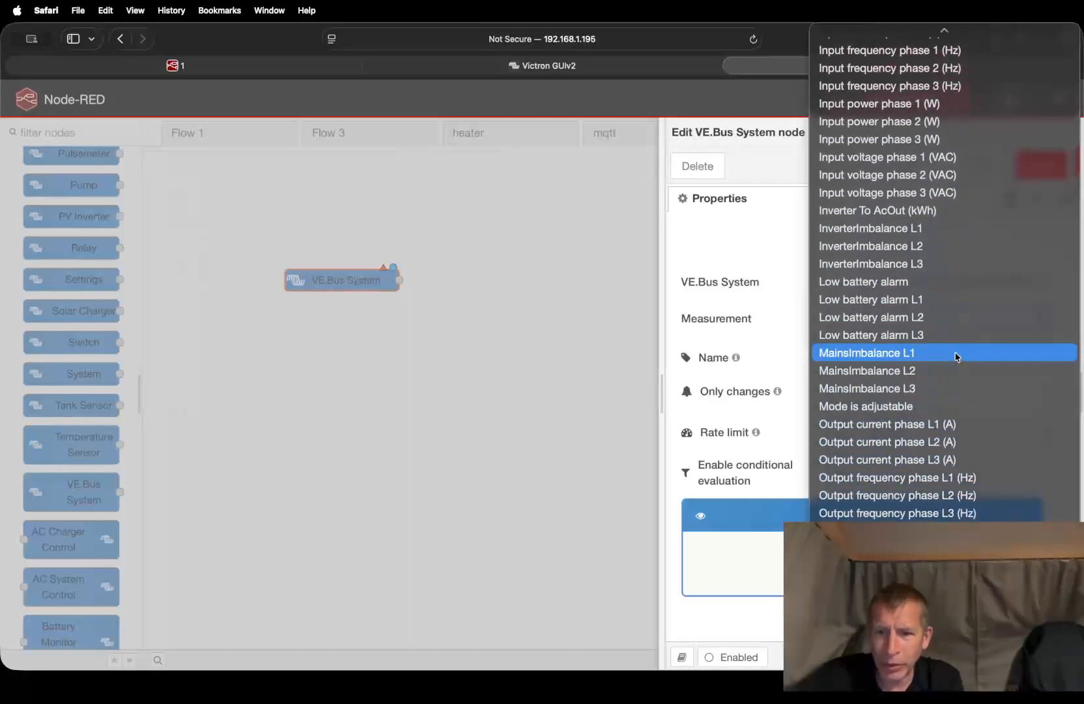
scroll(956, 357, down, 2)
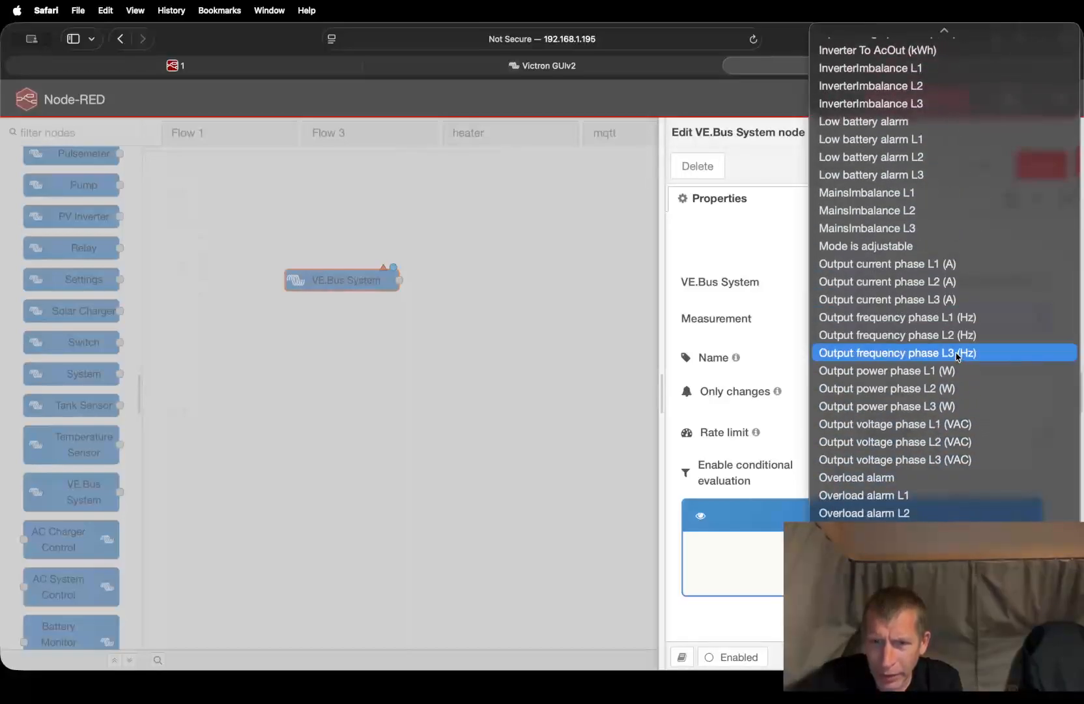
scroll(956, 358, up, 1)
scroll(956, 357, down, 3)
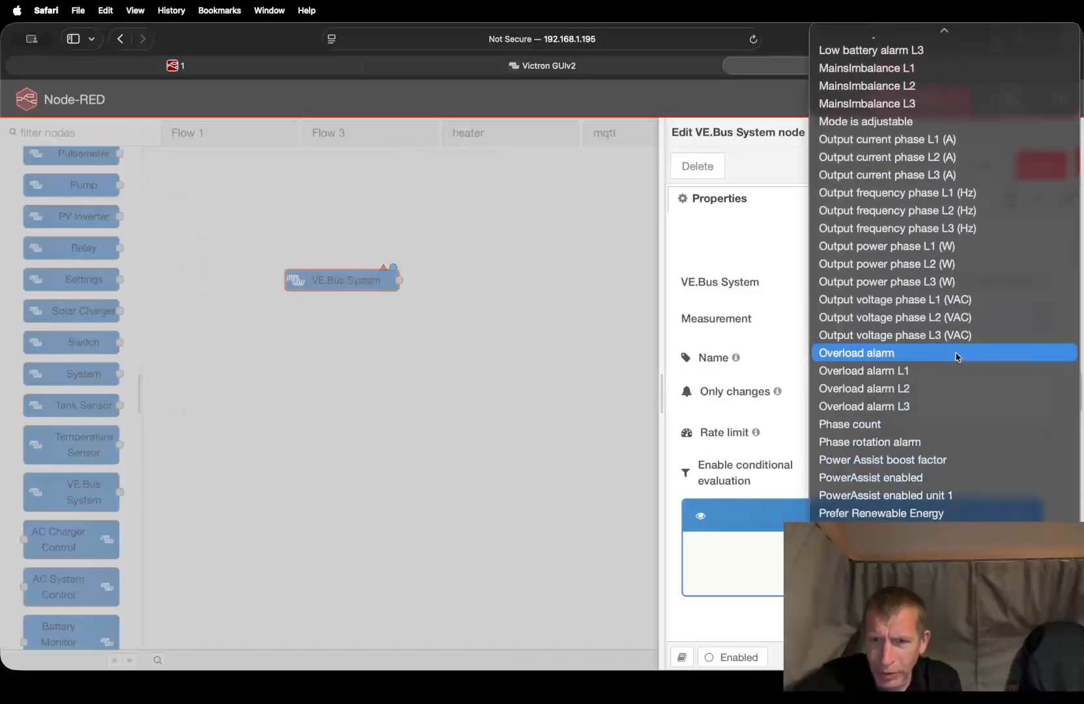
scroll(956, 357, down, 2)
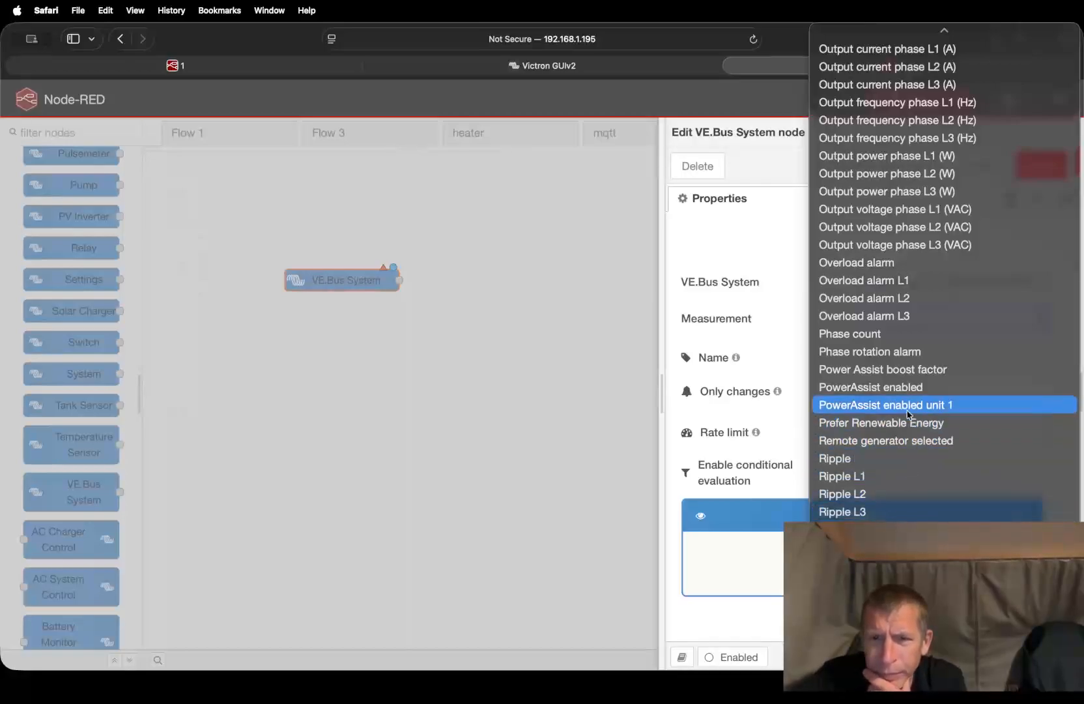
scroll(893, 387, up, 2)
scroll(892, 386, up, 8)
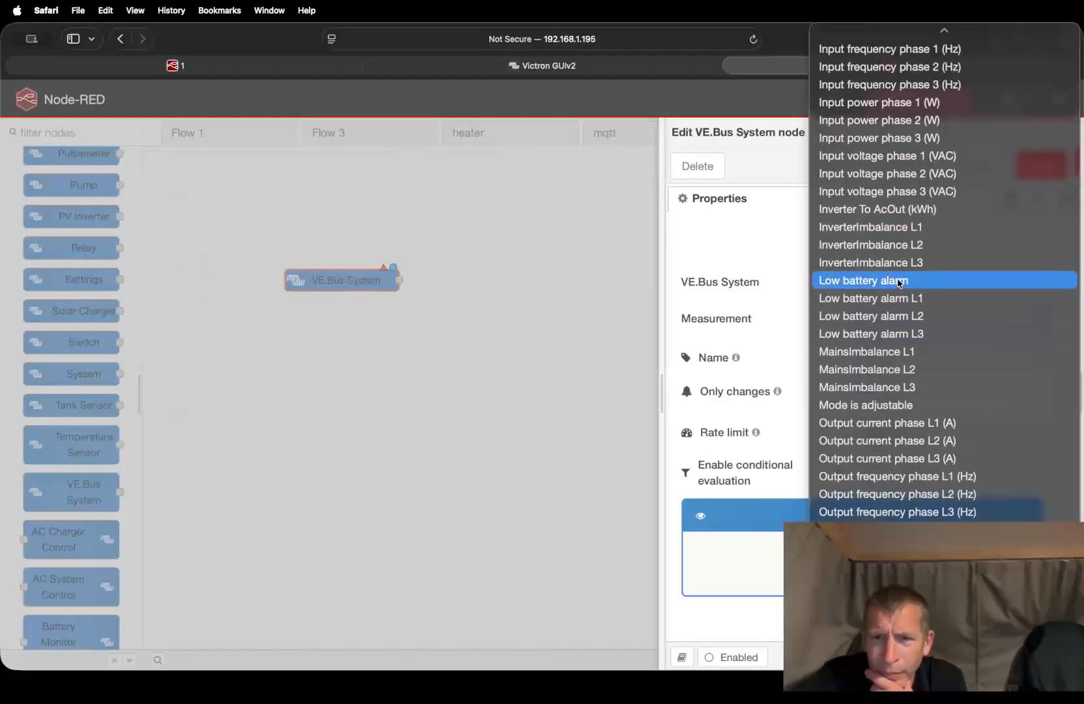
scroll(896, 290, up, 6)
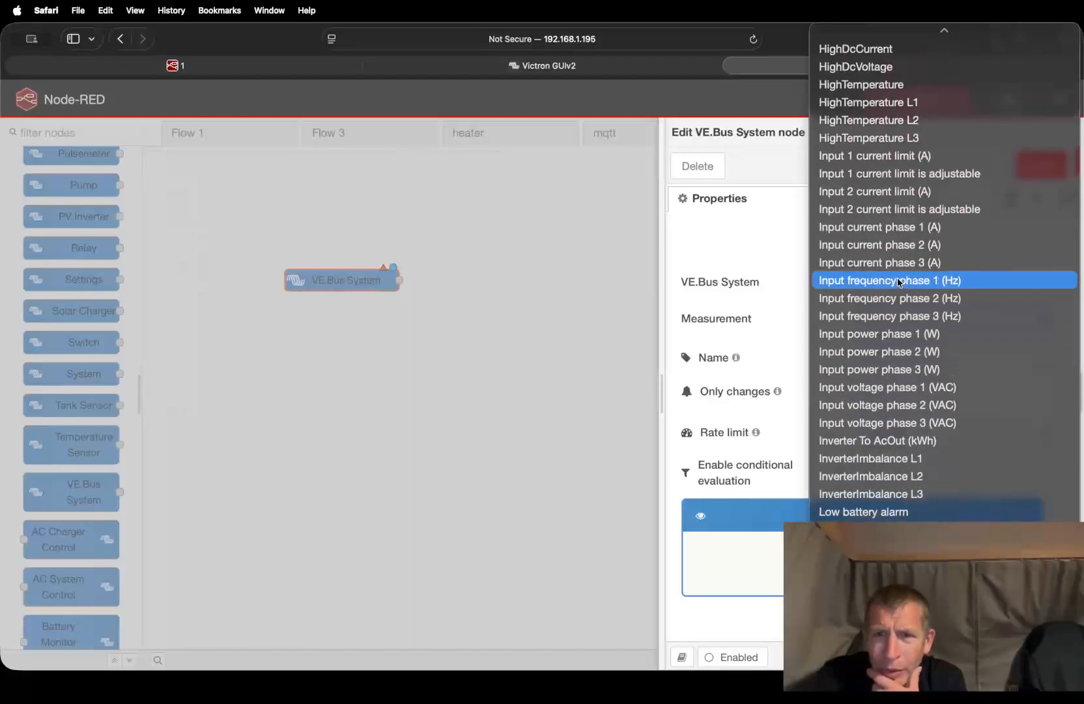
scroll(898, 281, up, 3)
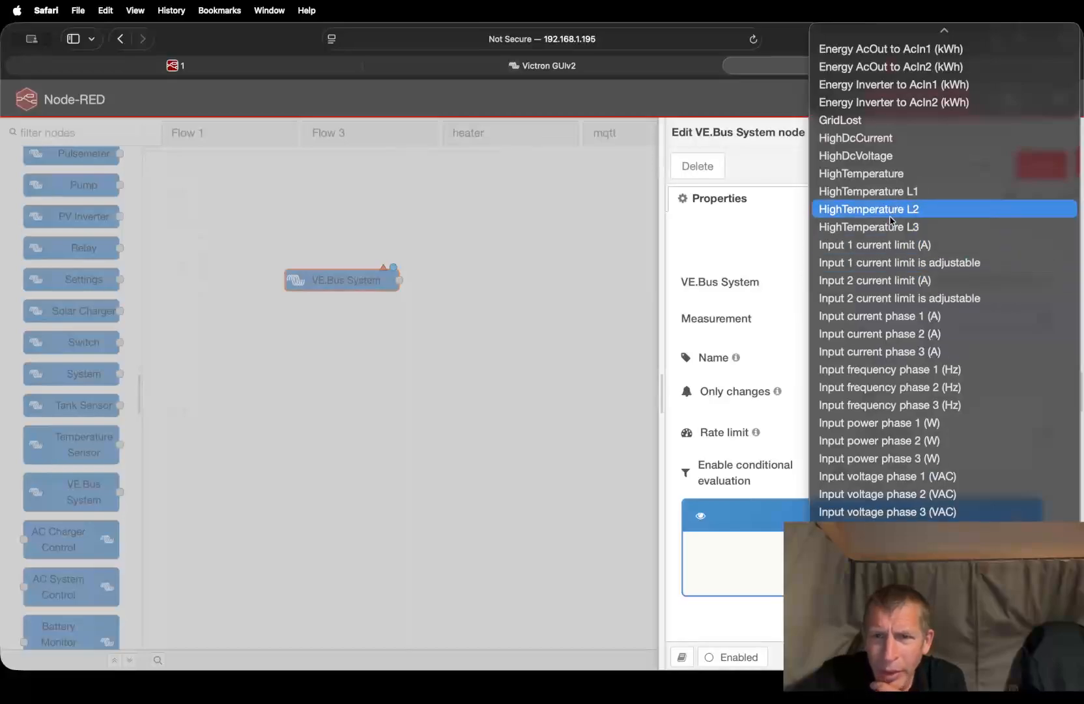
scroll(895, 209, down, 3)
scroll(891, 120, up, 9)
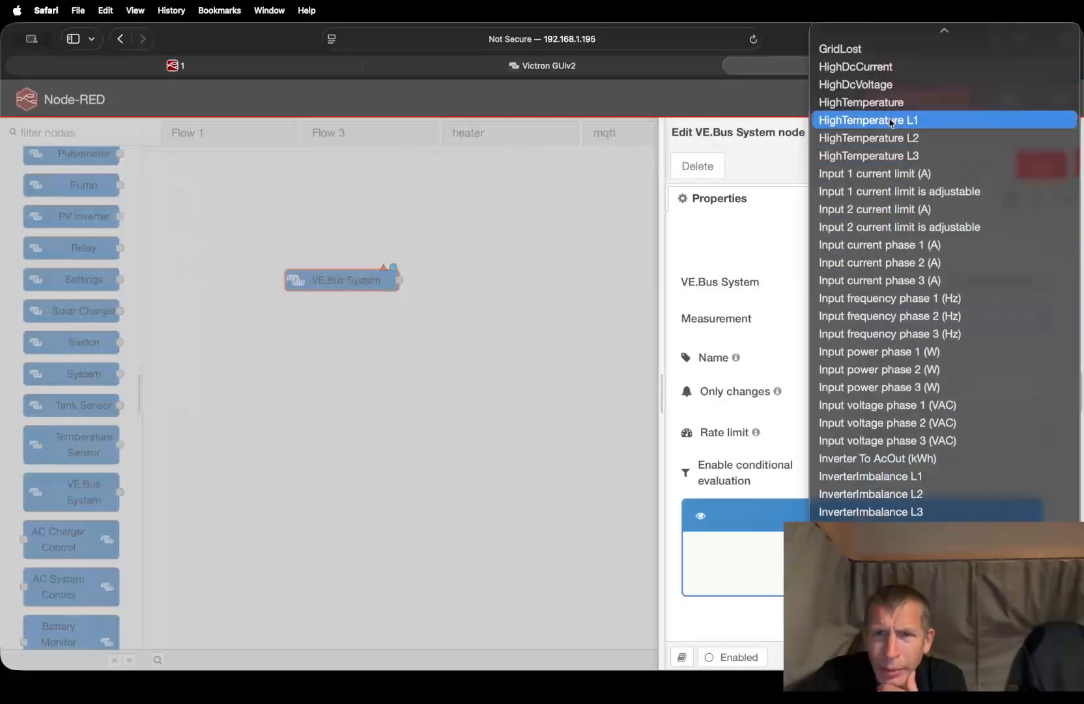
scroll(889, 120, up, 3)
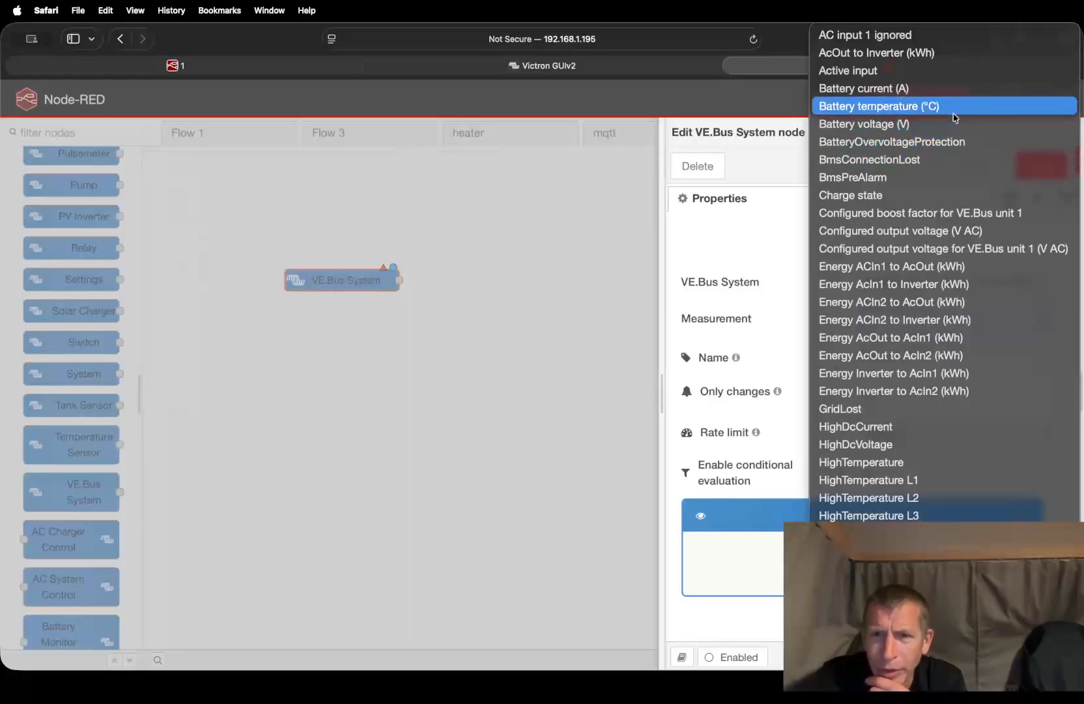
click(924, 110)
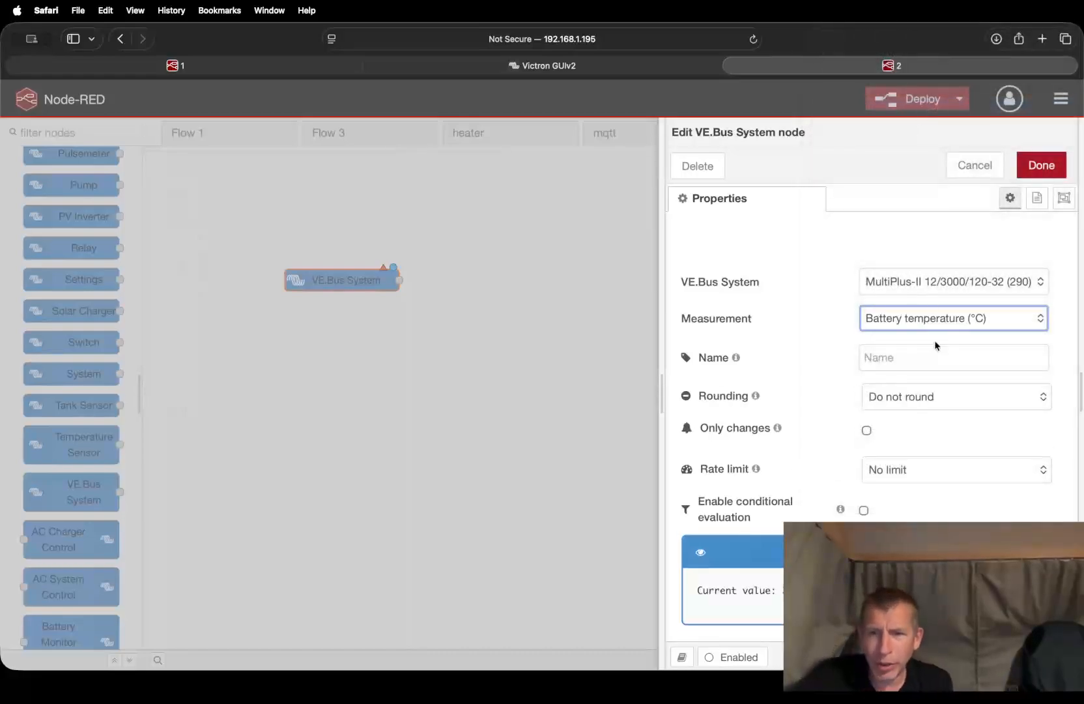
Name the node bat temp, keep its rate limit at No limit, and apply the properties.
click(926, 358)
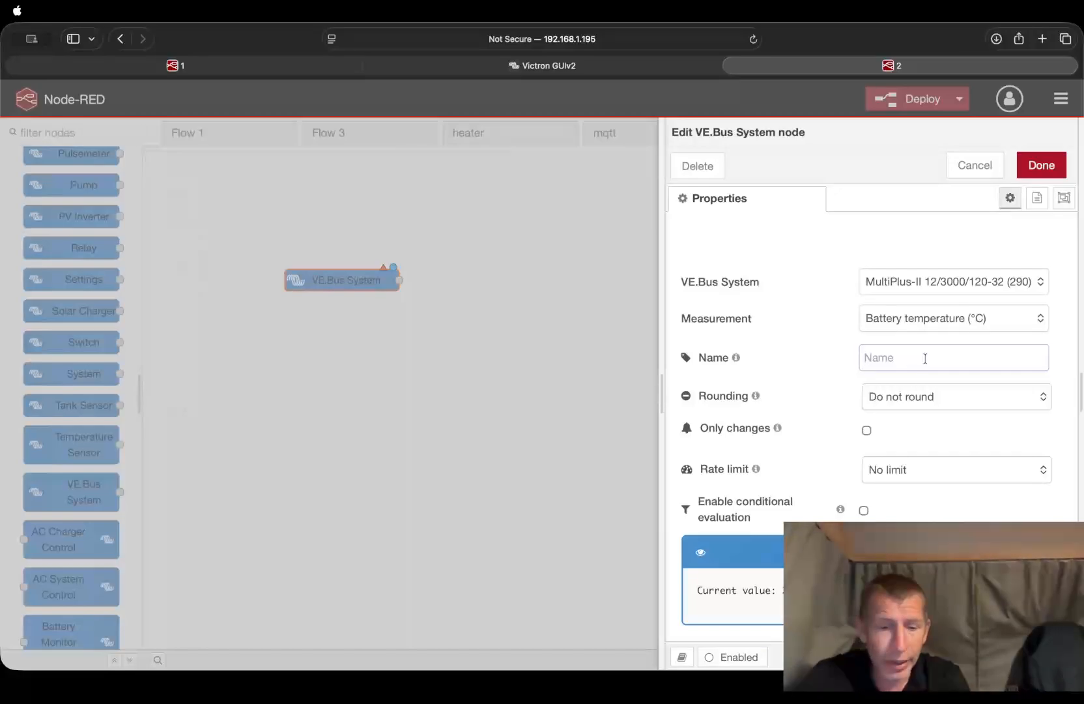
text(bat temp)
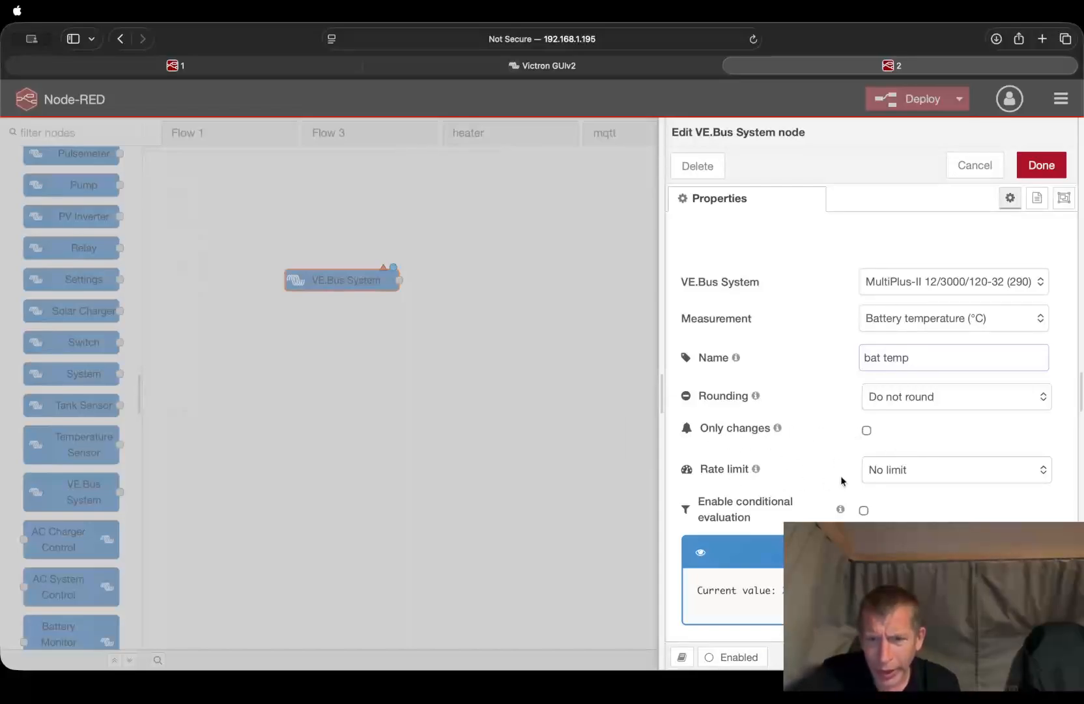
click(946, 472)
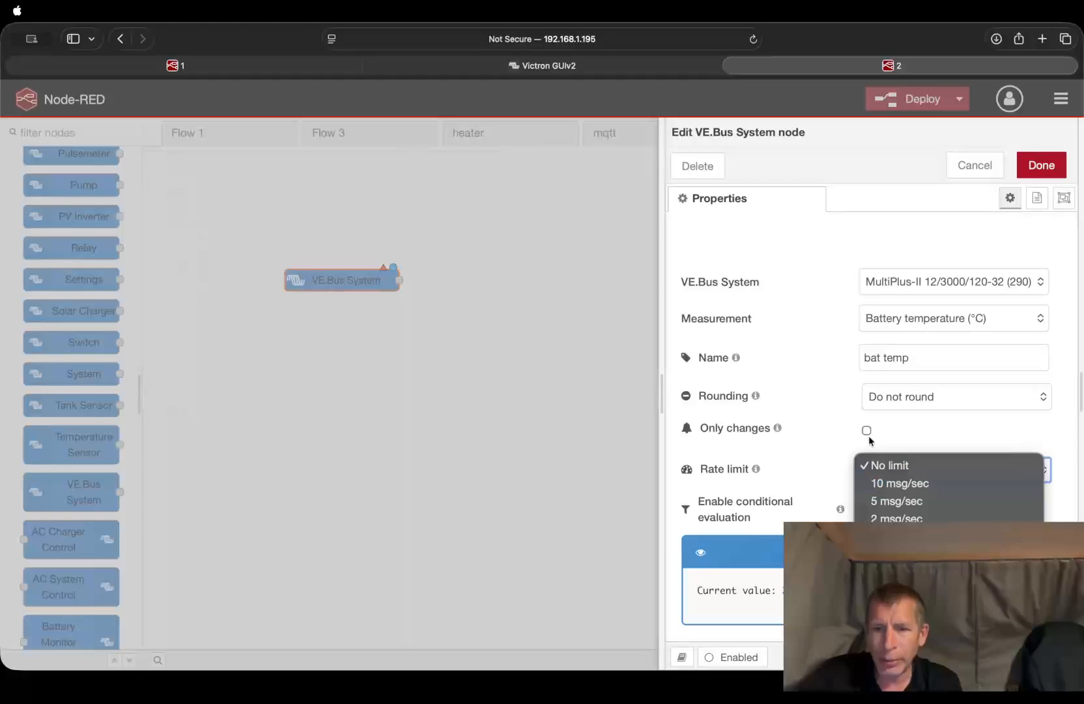
click(824, 427)
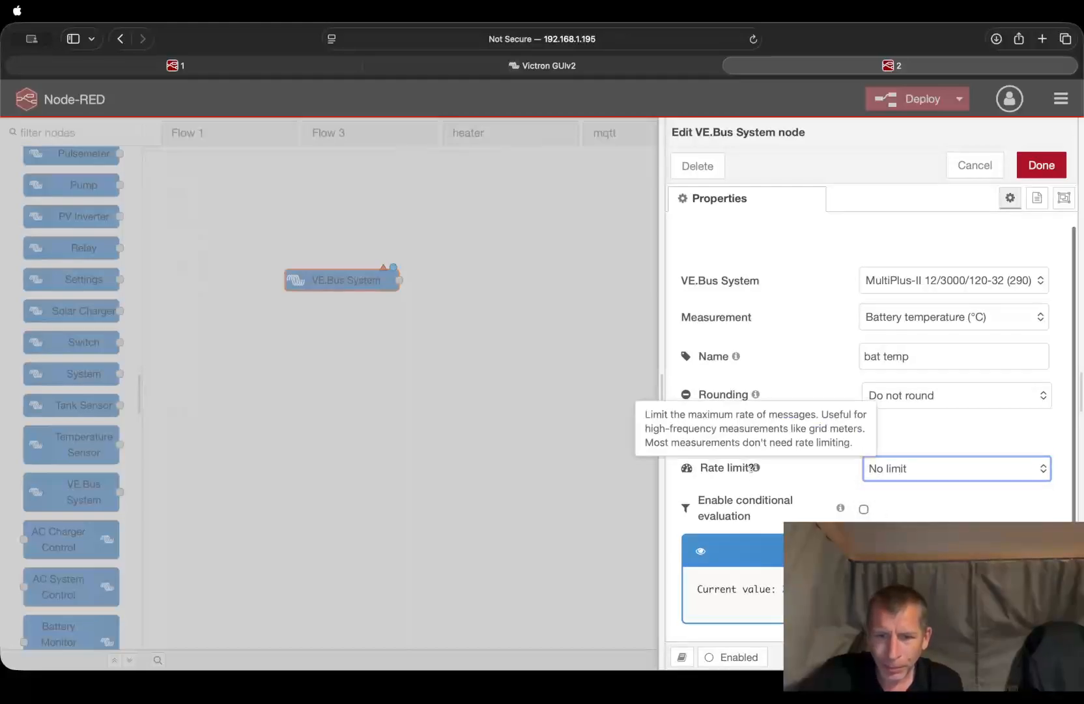
scroll(768, 580, down, 2)
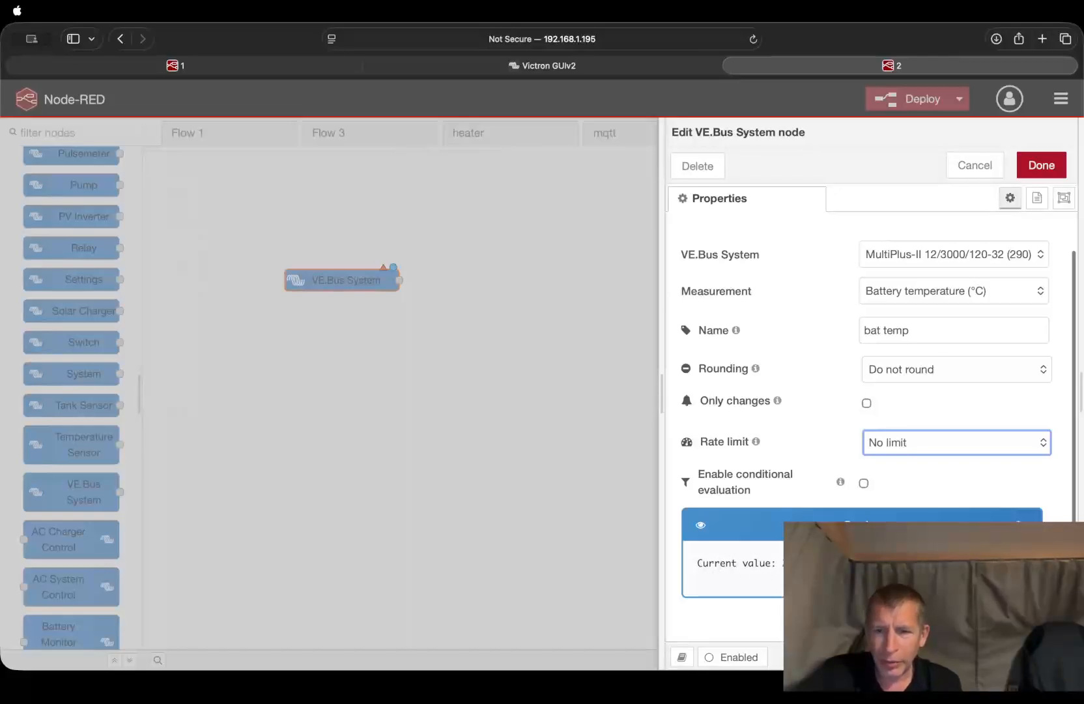
click(1056, 165)
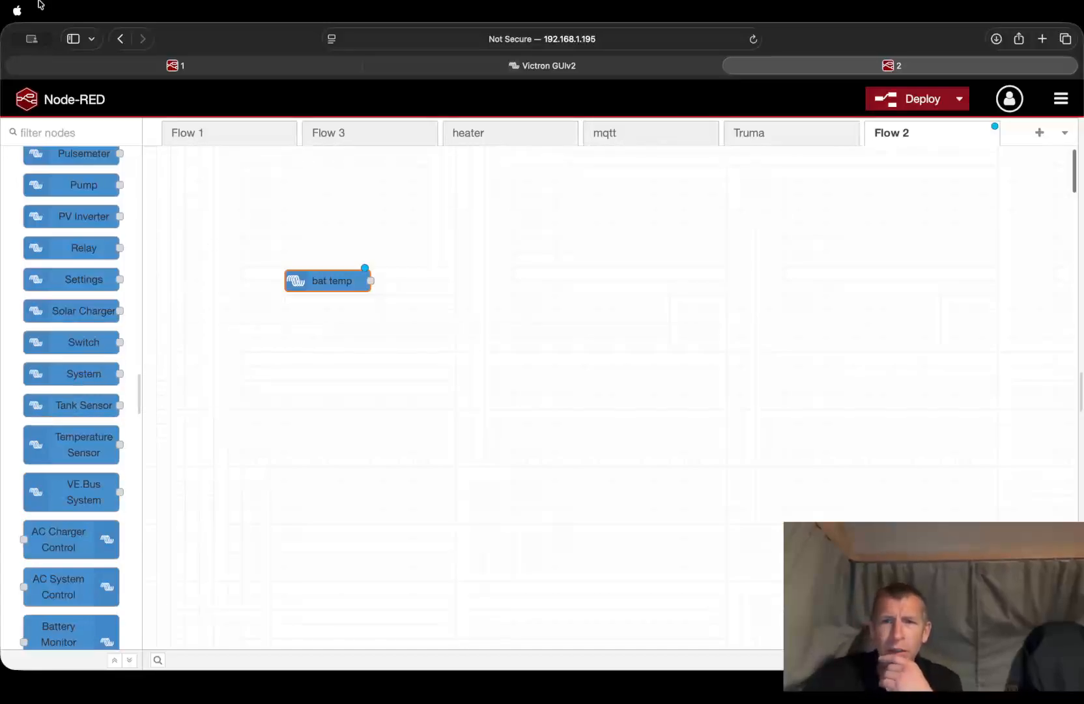
Deploy the flow with the bat temp node and dismiss the deployment notification.
click(925, 99)
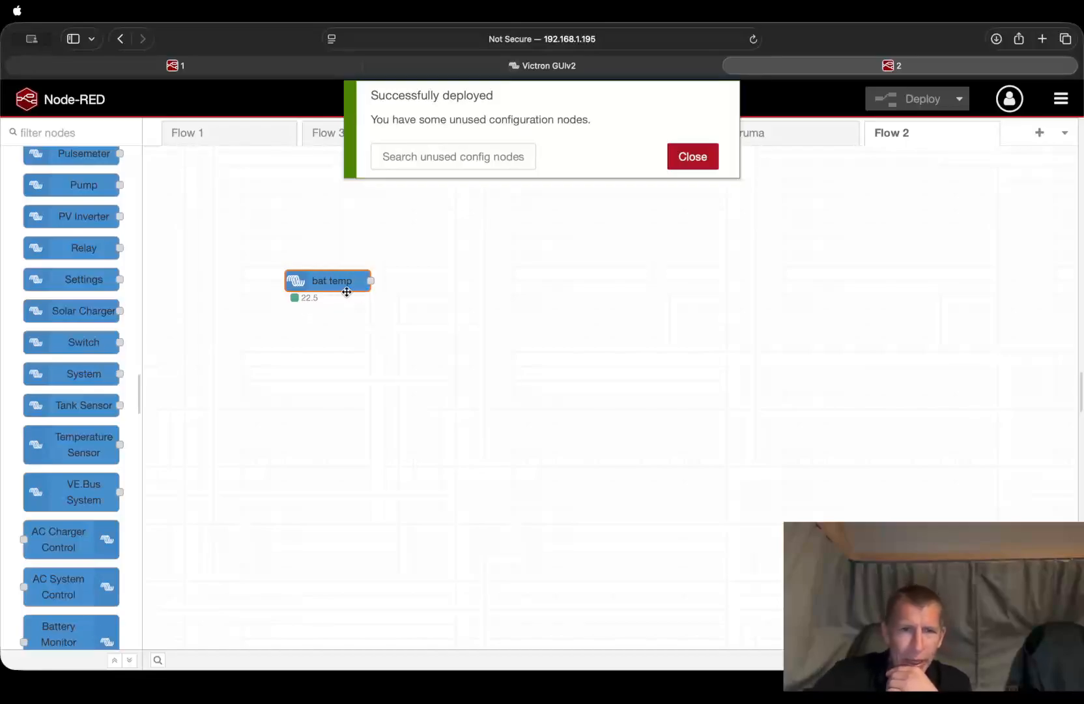
click(685, 167)
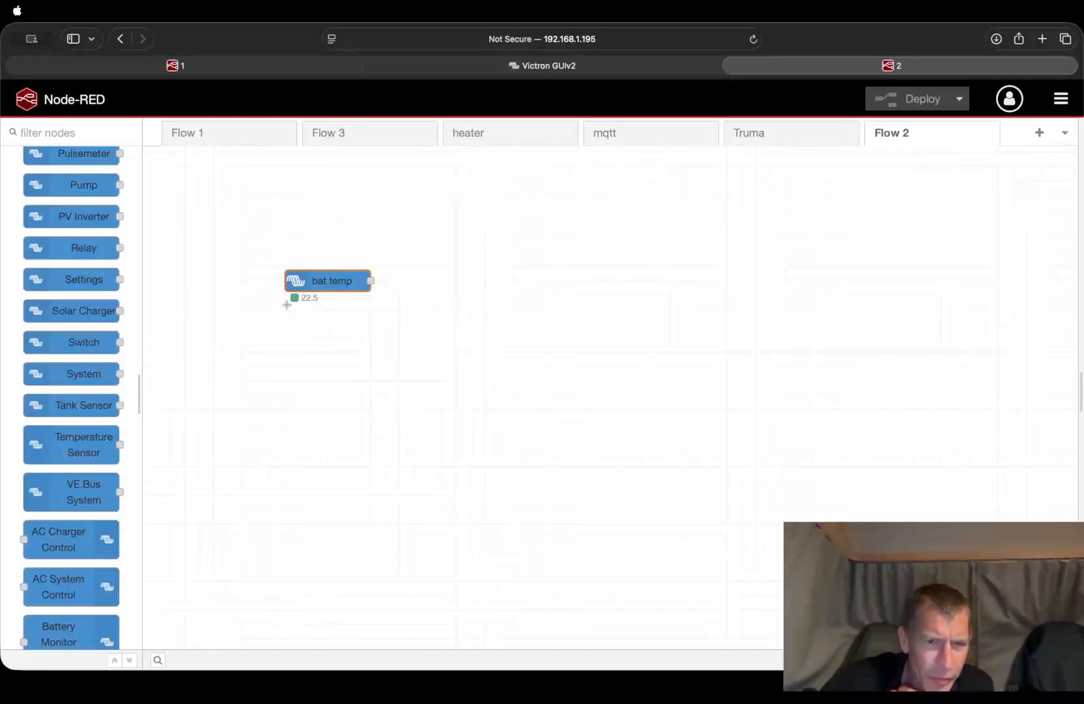
scroll(312, 306, down, 1)
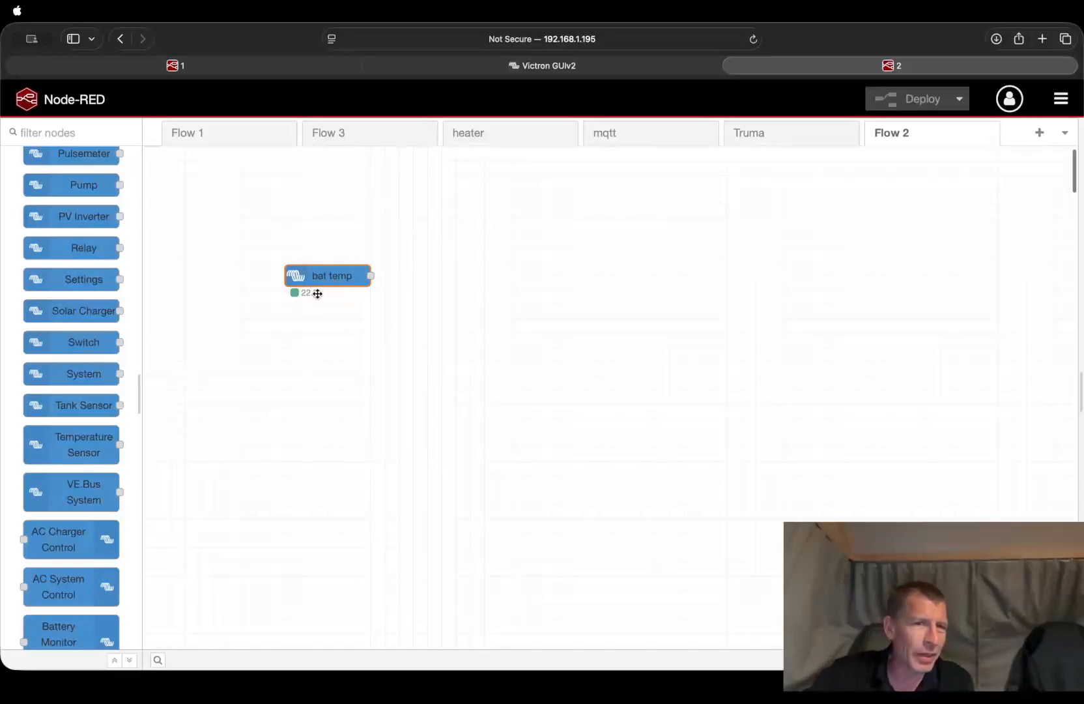
scroll(97, 293, down, 1)
Find the debug node among the common nodes and add it to Flow 2 beside the bat temp node.
scroll(122, 290, up, 10)
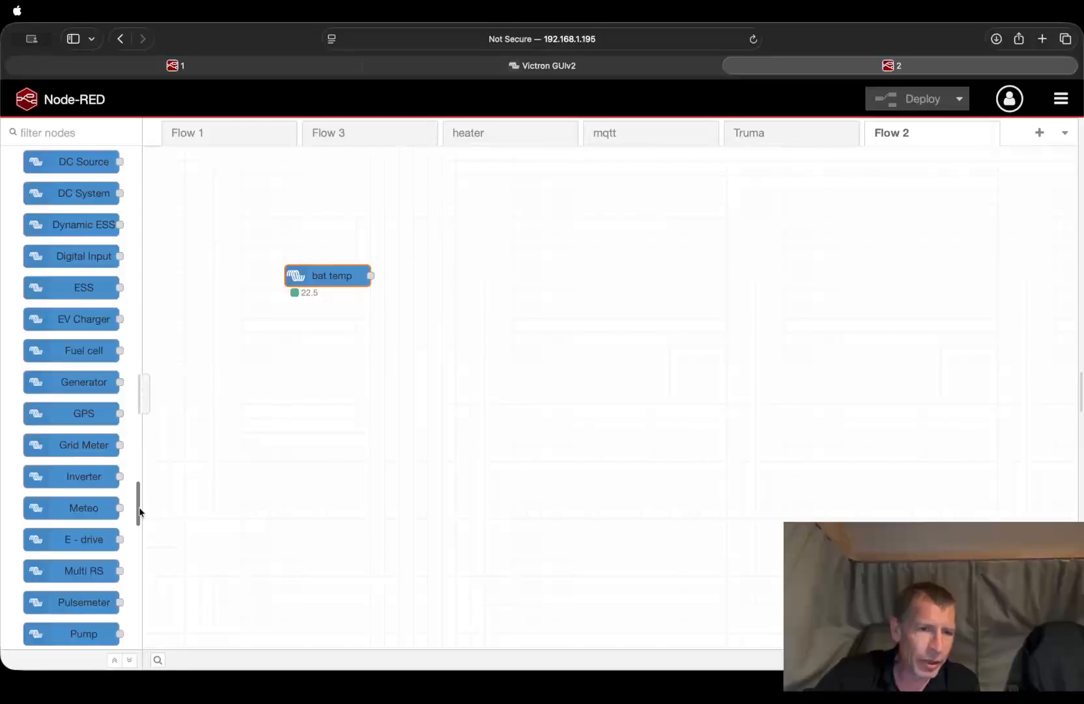
drag(139, 509, 148, 406)
scroll(71, 260, down, 3)
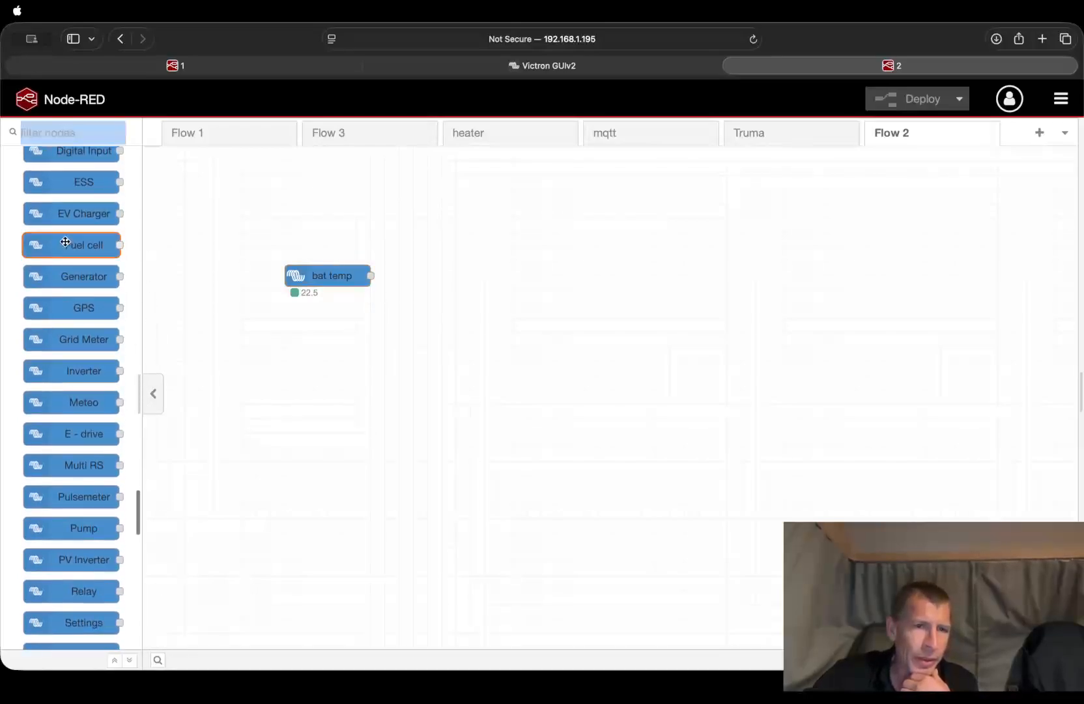
scroll(65, 248, up, 8)
scroll(59, 251, up, 15)
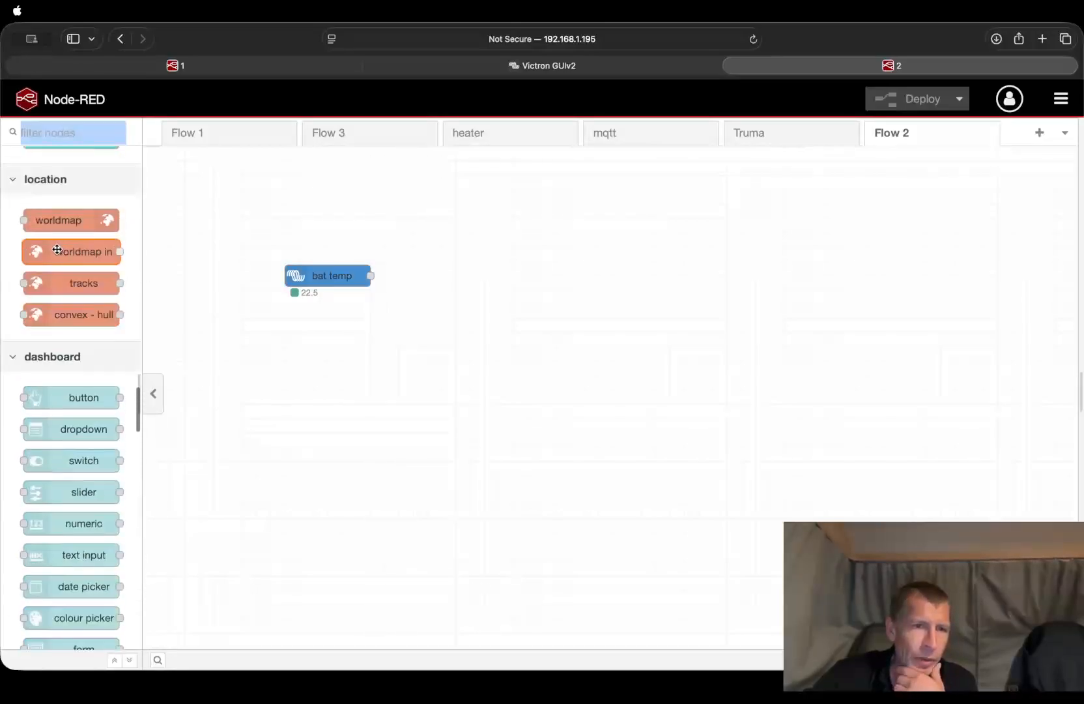
scroll(60, 254, up, 15)
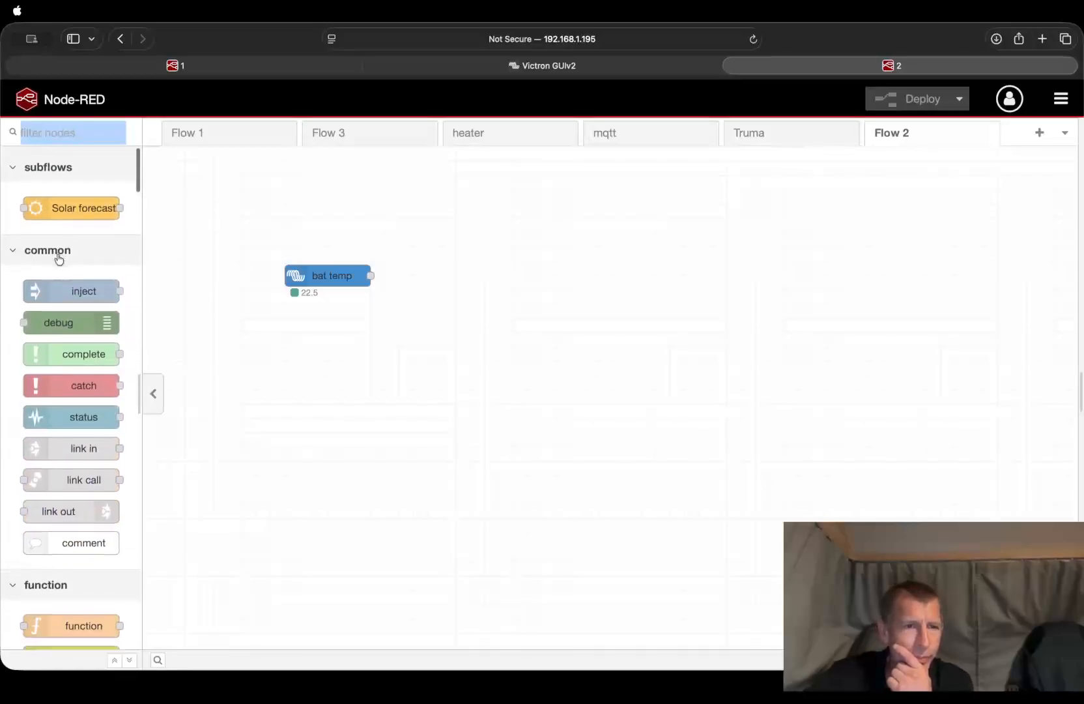
drag(84, 325, 571, 272)
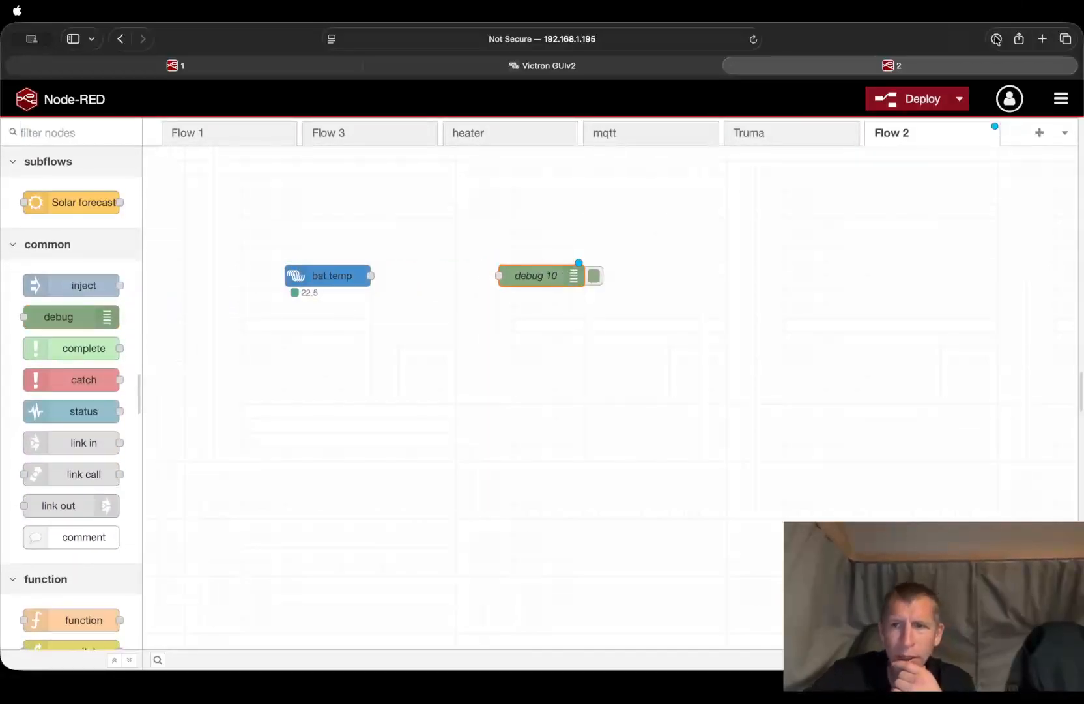
Show the debug sidebar next to Flow 2.
click(1066, 133)
click(1066, 133)
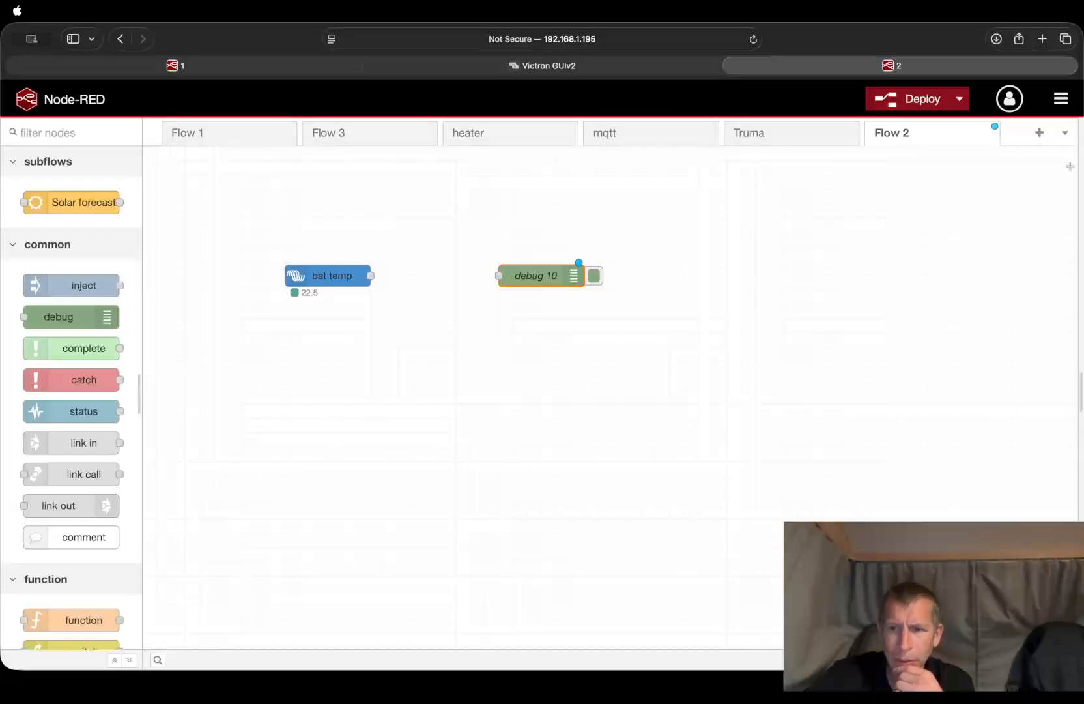
click(1069, 391)
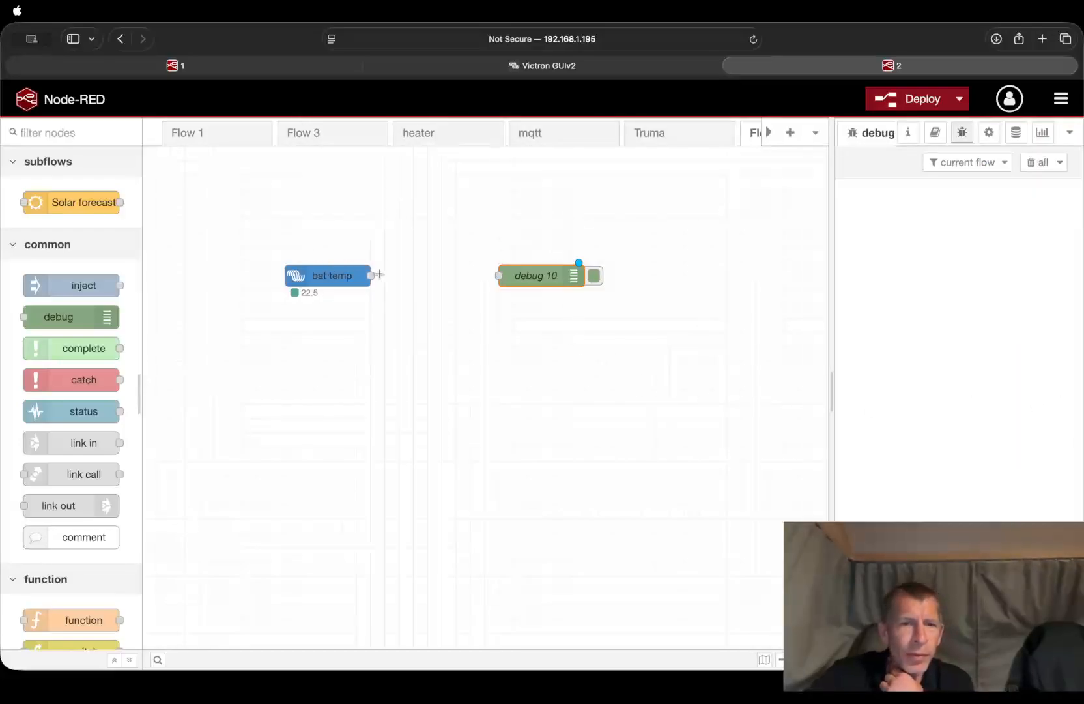
Wire the bat temp node's output to the debug node's input and move bat temp farther from the debug node.
drag(370, 276, 500, 276)
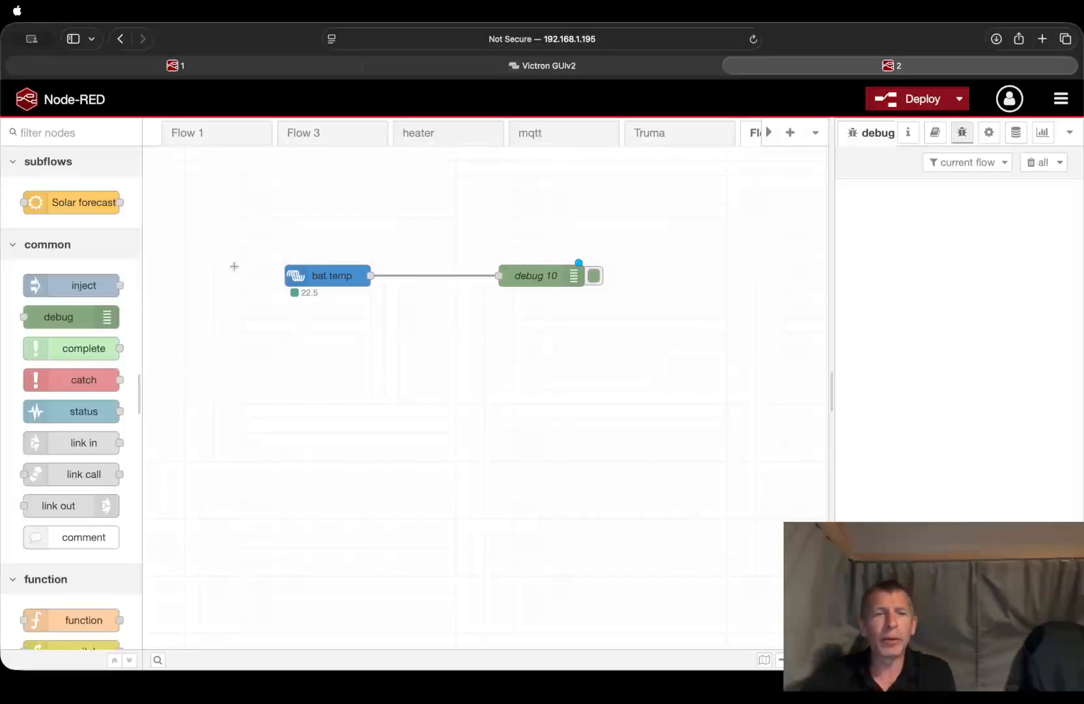
drag(325, 280, 282, 279)
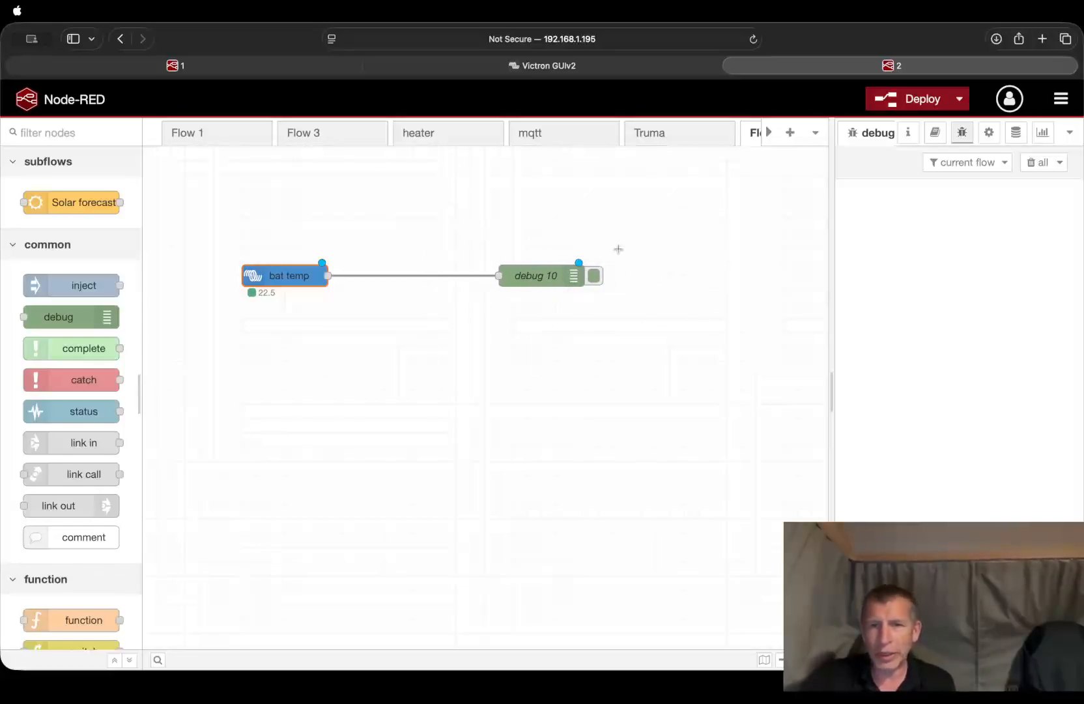
Set the debug node's output to complete msg object, deploy the flow and dismiss the deployment notification.
double_click(547, 276)
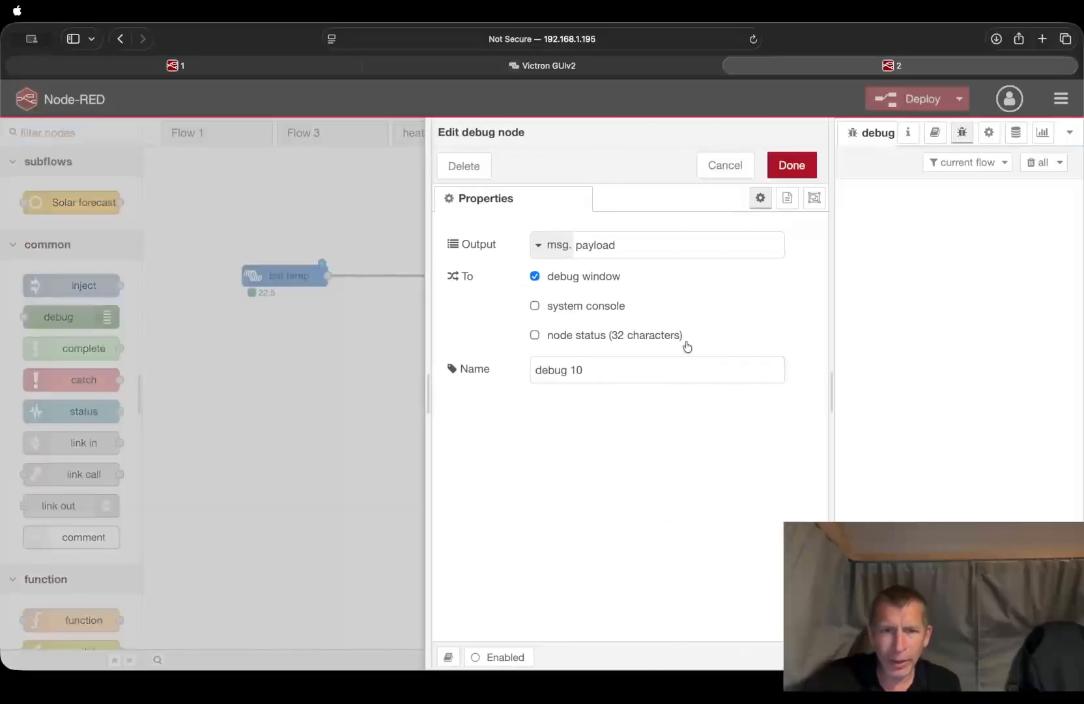
click(561, 251)
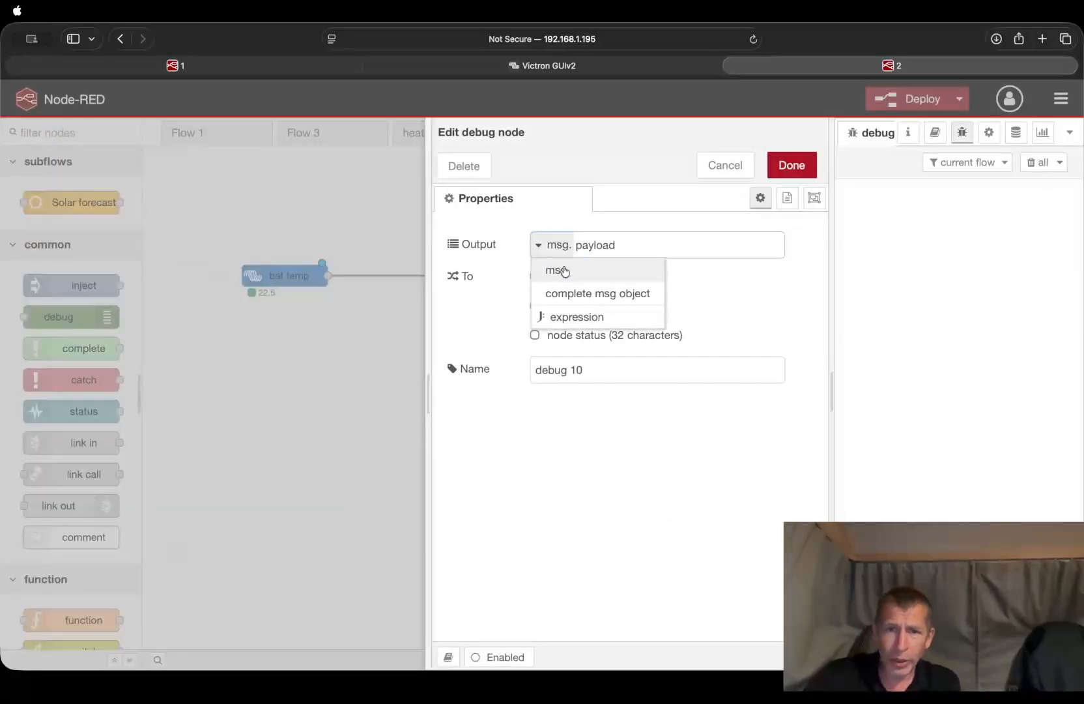
click(637, 294)
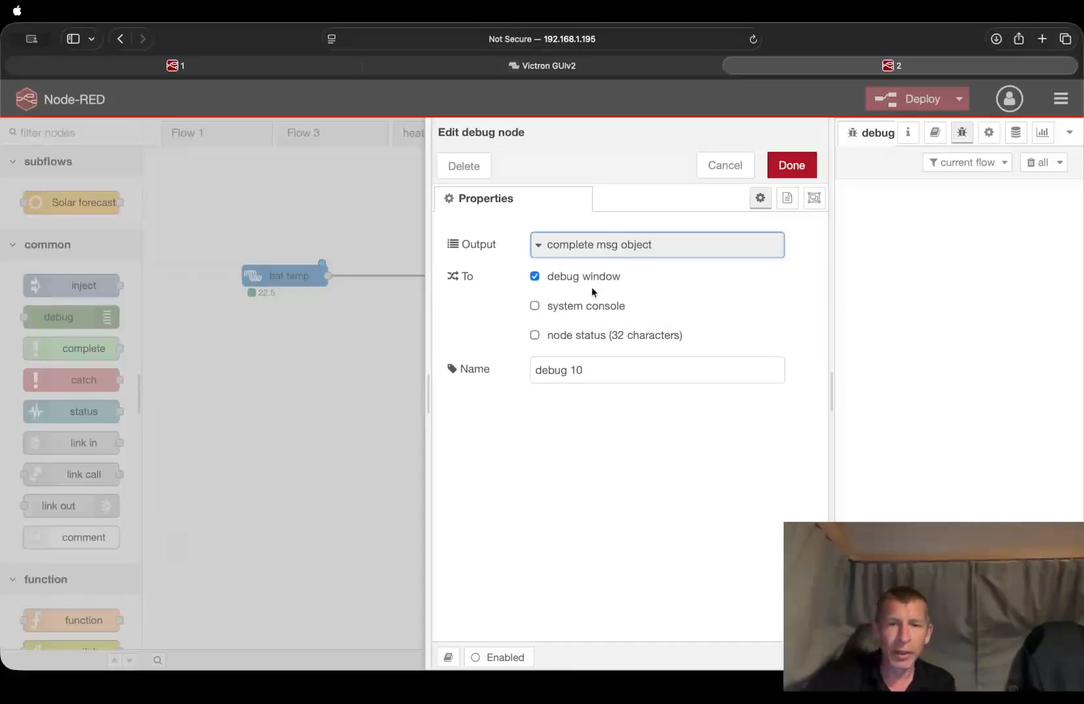
click(791, 165)
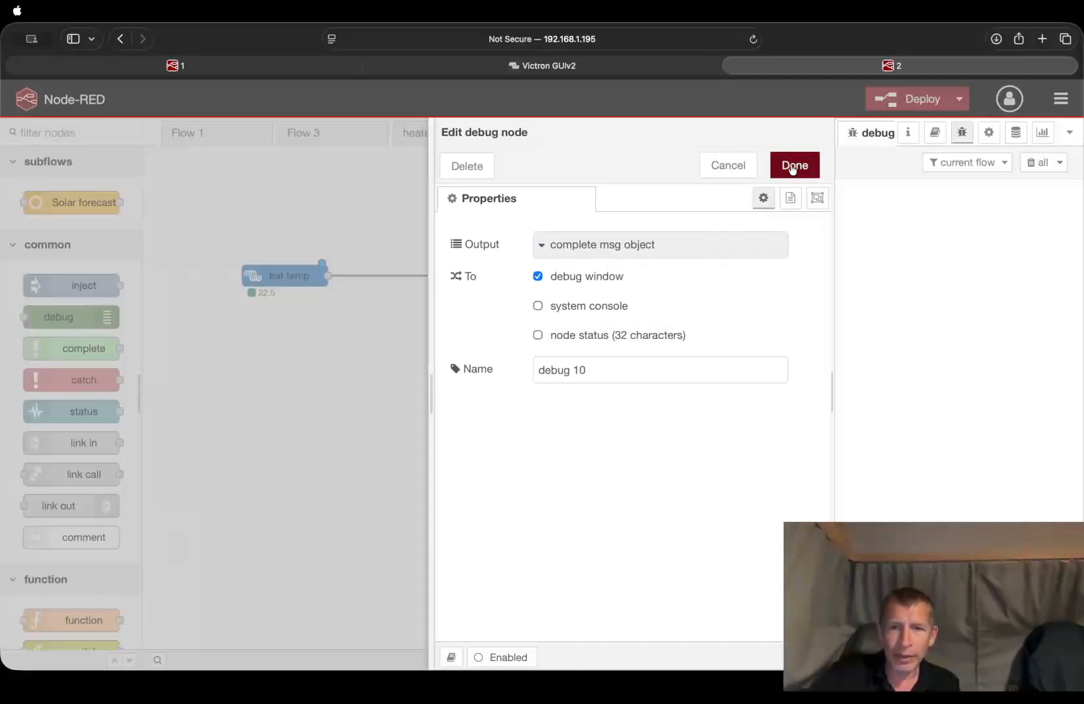
click(906, 105)
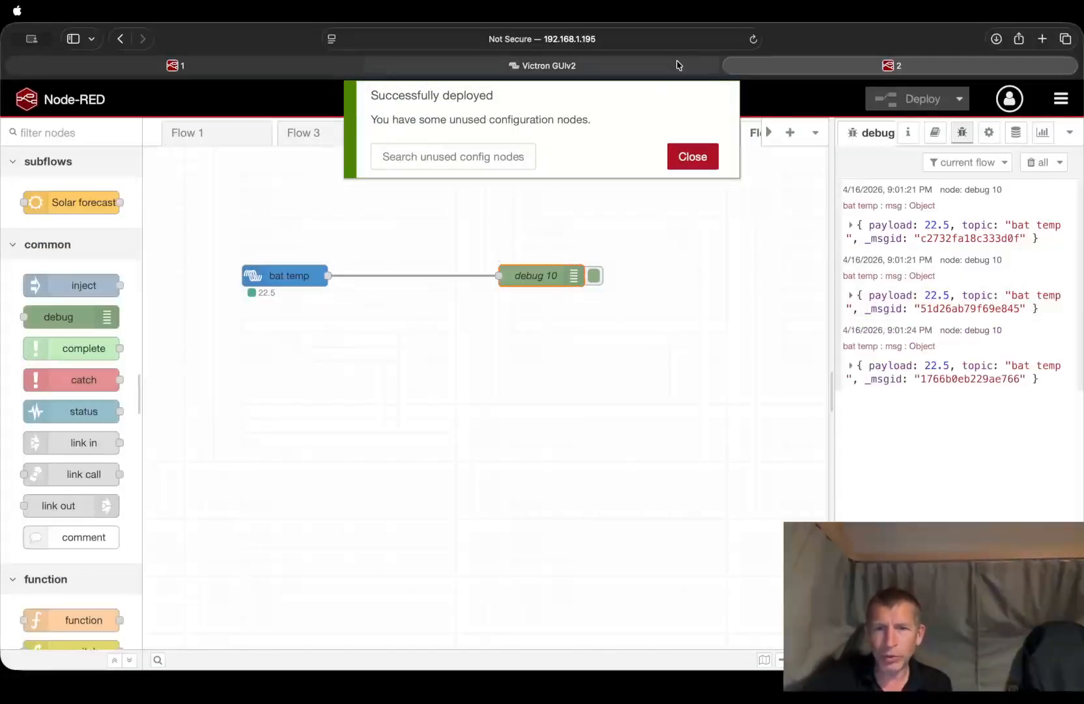
click(693, 158)
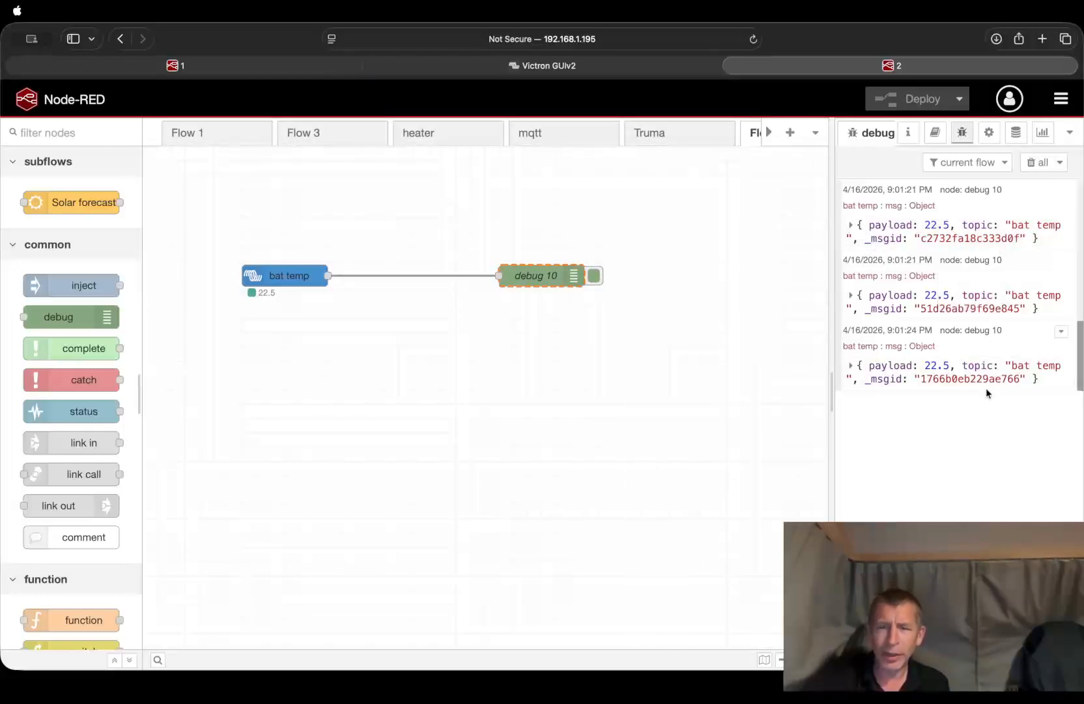
Expand the first bat temp message in the debug sidebar and examine its contents.
click(851, 235)
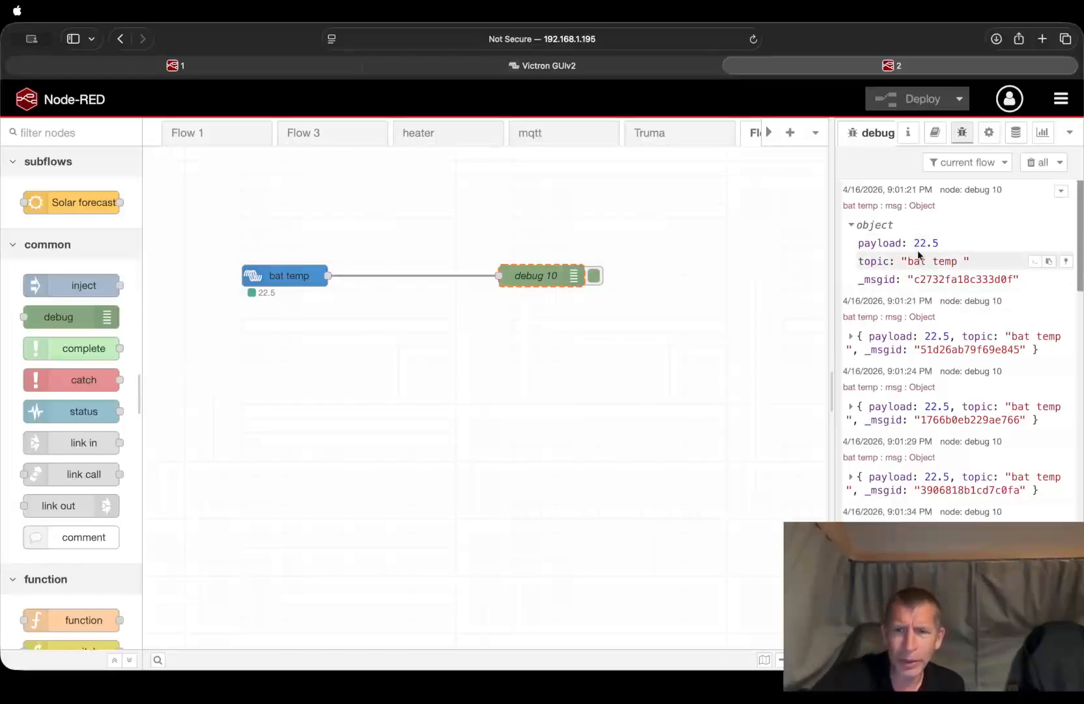
scroll(913, 267, down, 2)
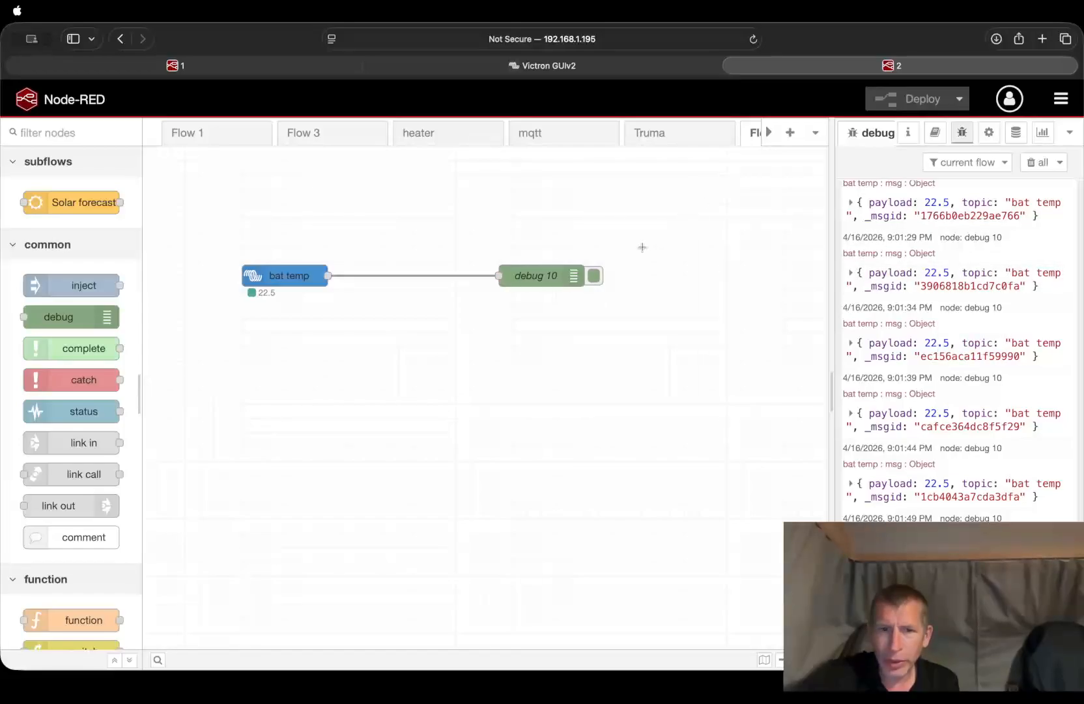
Deactivate the debug node's output and expand one of the bat temp messages already logged in the debug sidebar.
click(594, 276)
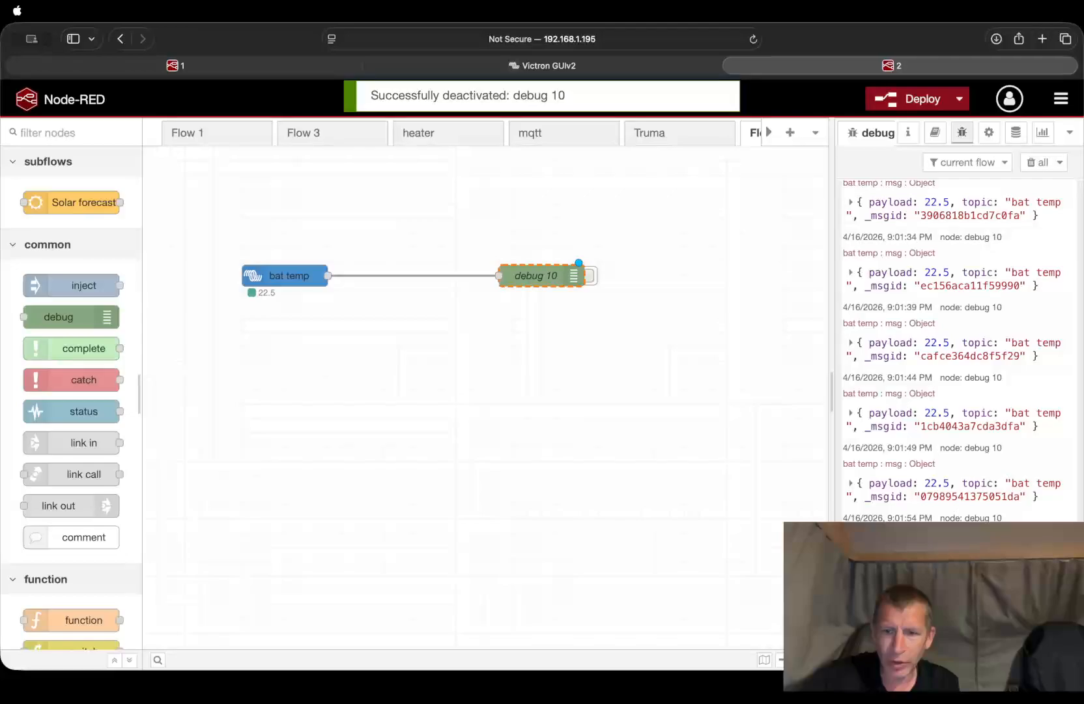
scroll(593, 271, right, 1)
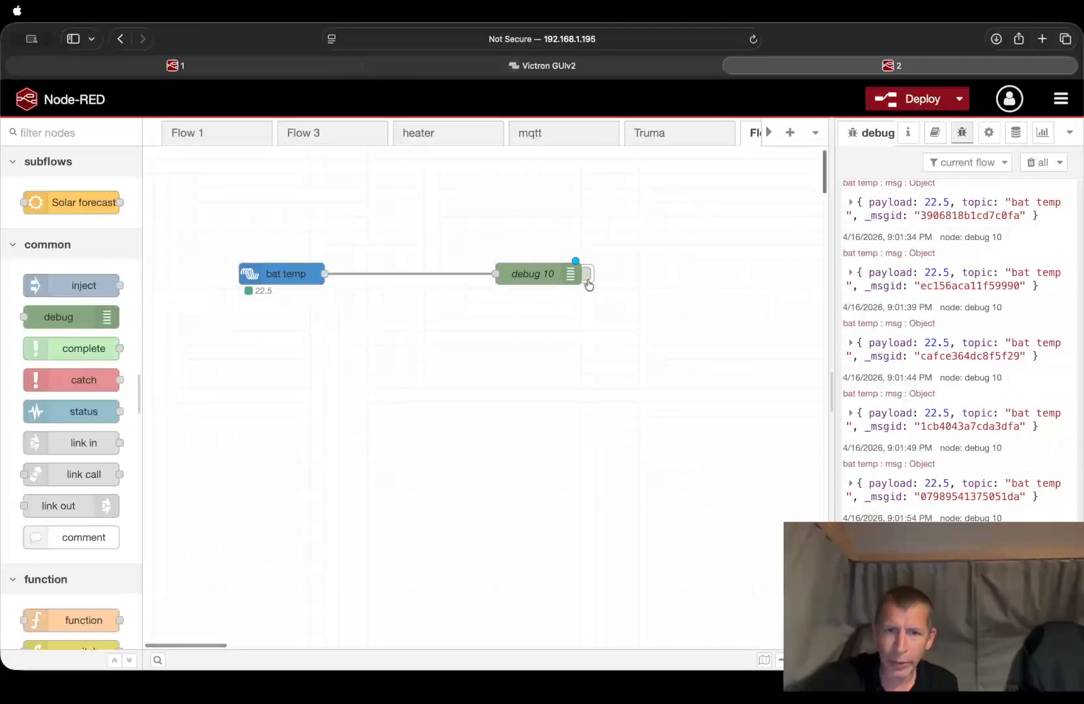
scroll(586, 276, right, 1)
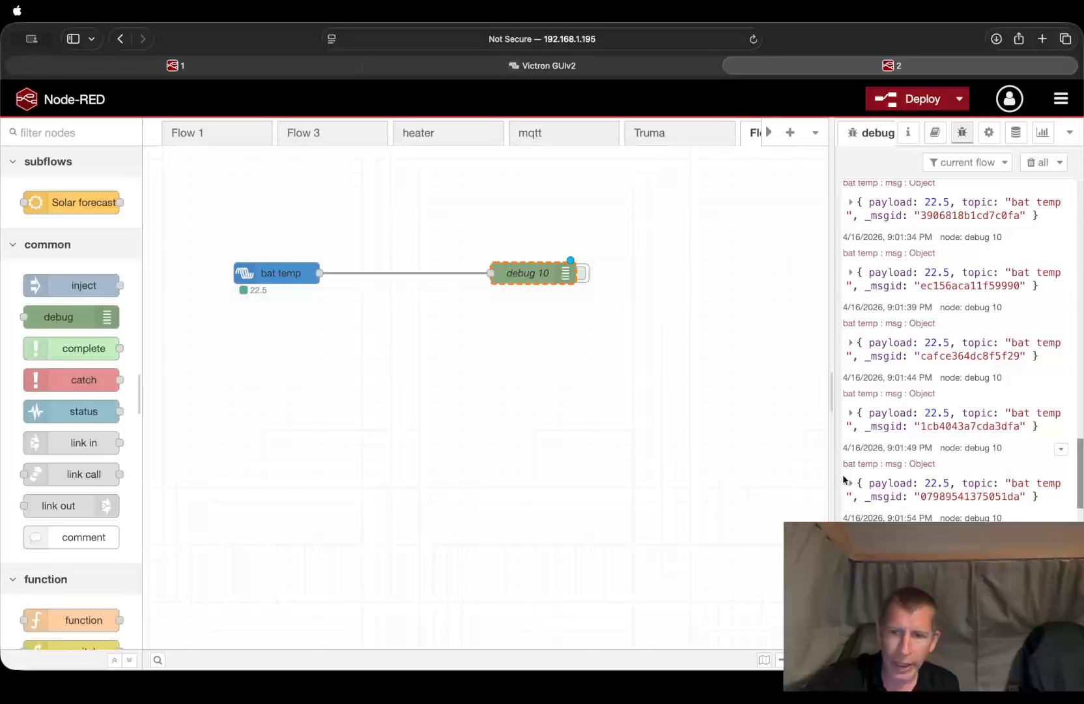
scroll(958, 352, up, 5)
scroll(958, 352, down, 5)
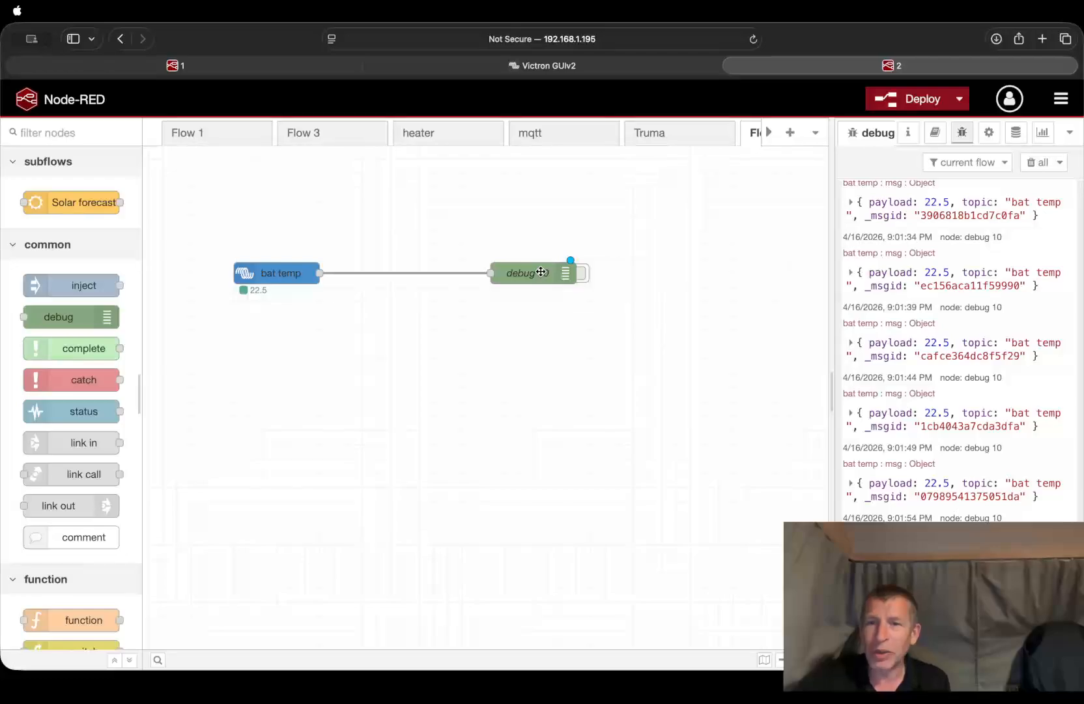
scroll(849, 206, up, 1)
click(849, 207)
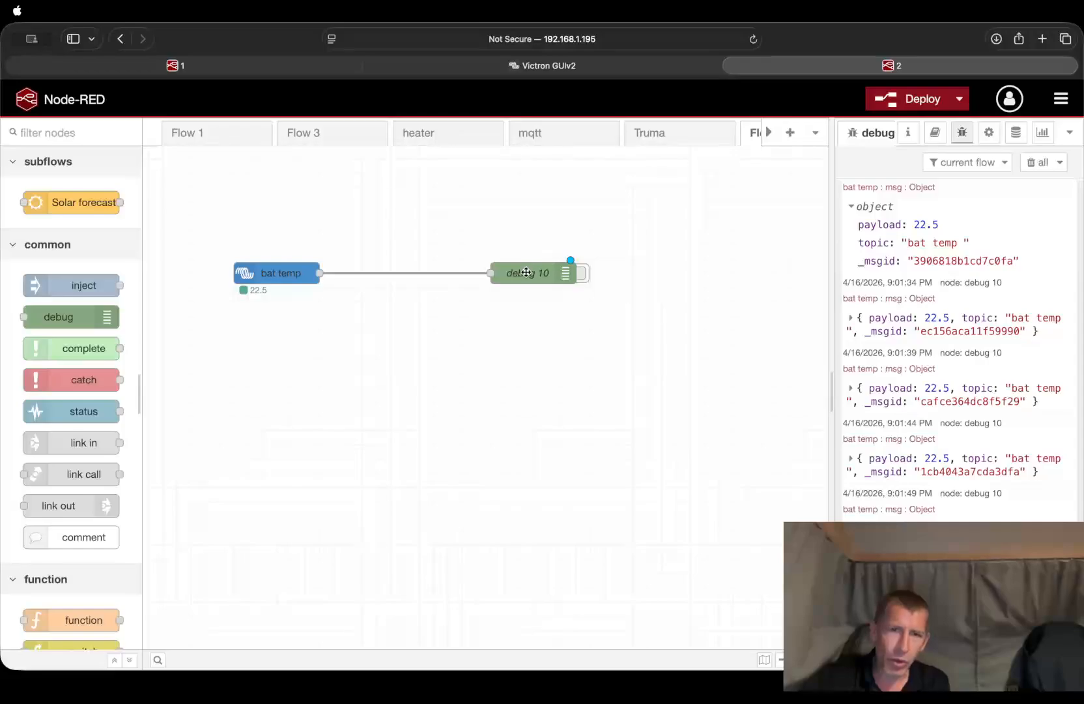
Move the debug node higher and farther away from the bat temp node to make room between them.
drag(526, 272, 652, 230)
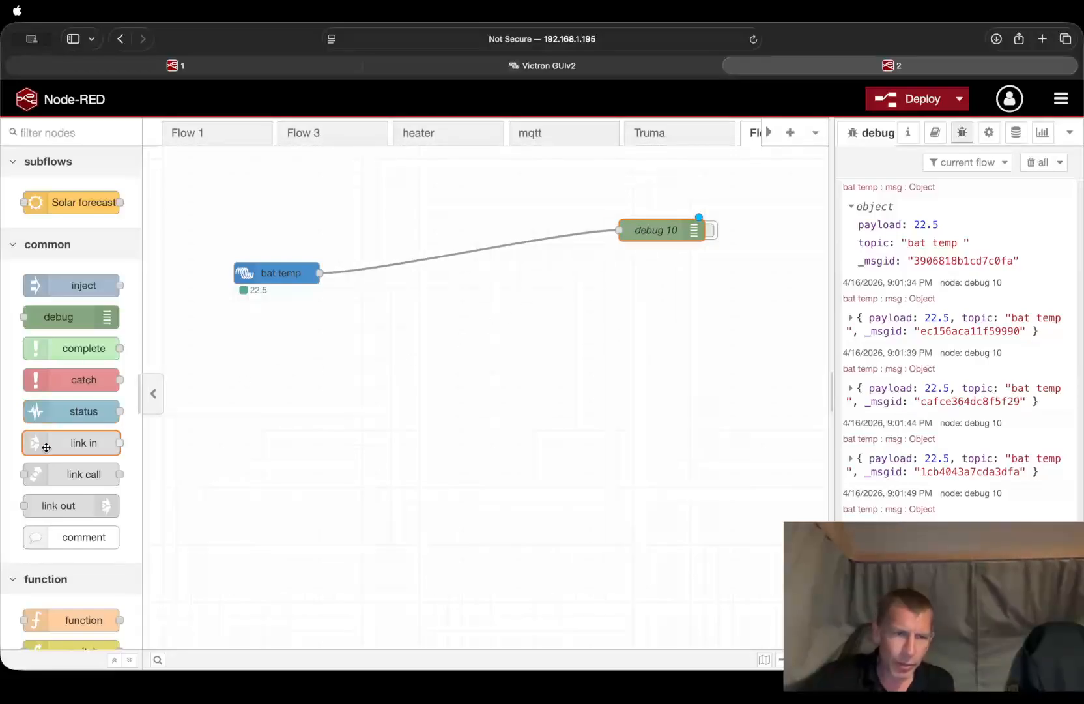
scroll(58, 492, down, 5)
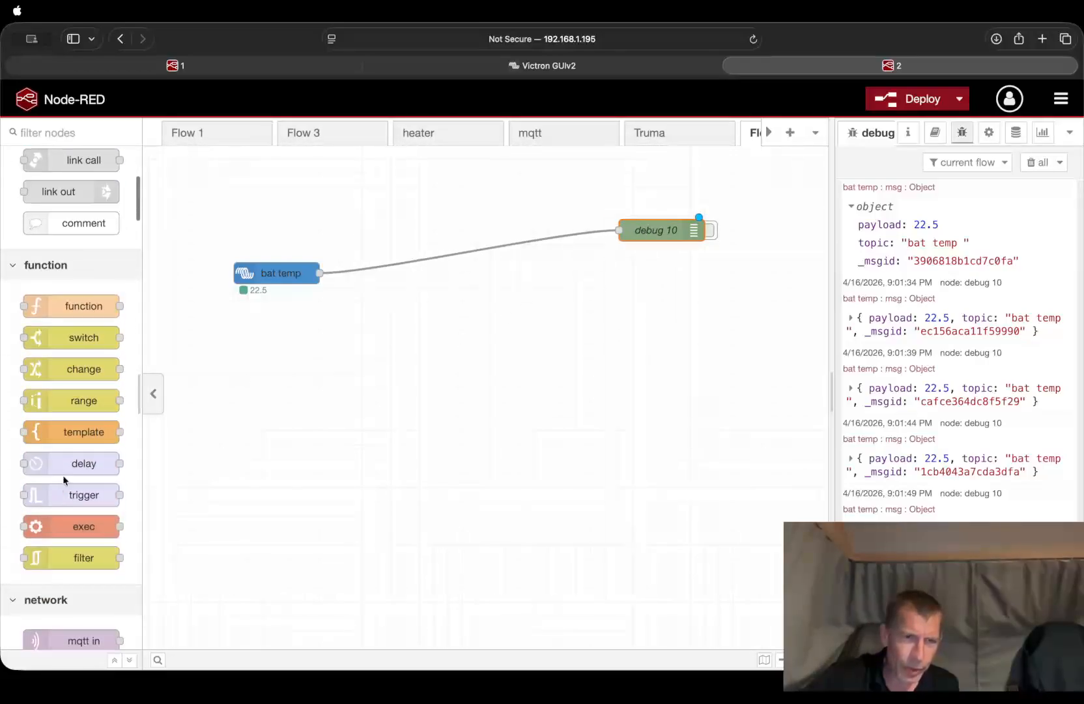
scroll(222, 163, down, 1)
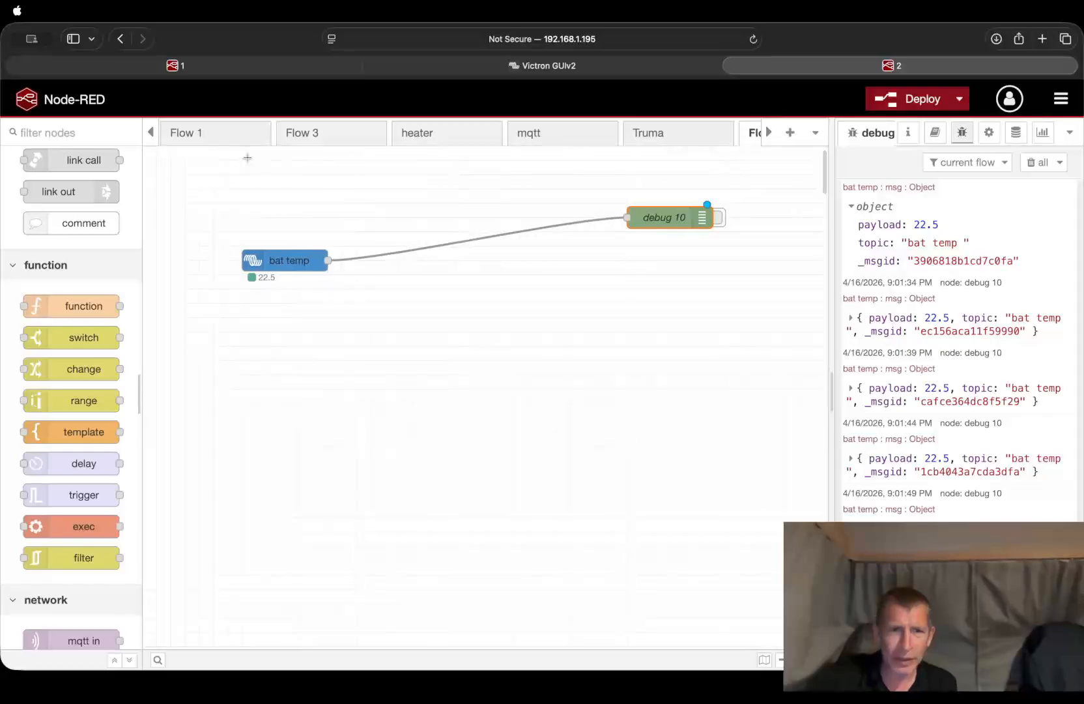
View Flow 3 and the heater flow to examine how their existing nodes are arranged.
click(323, 133)
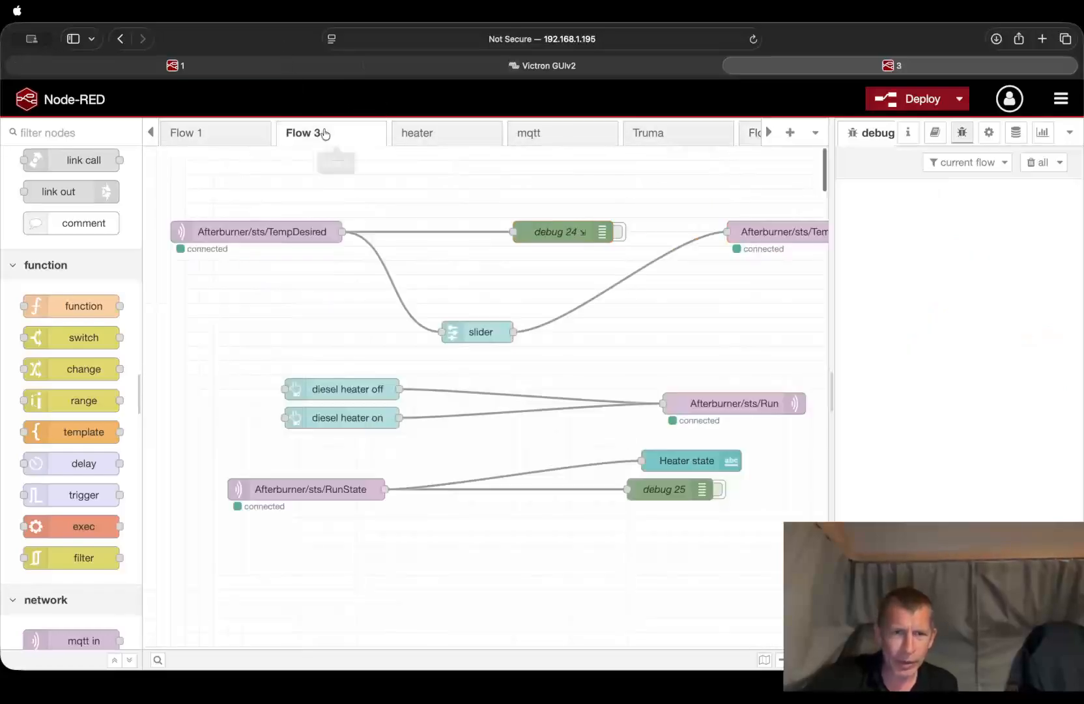
click(466, 139)
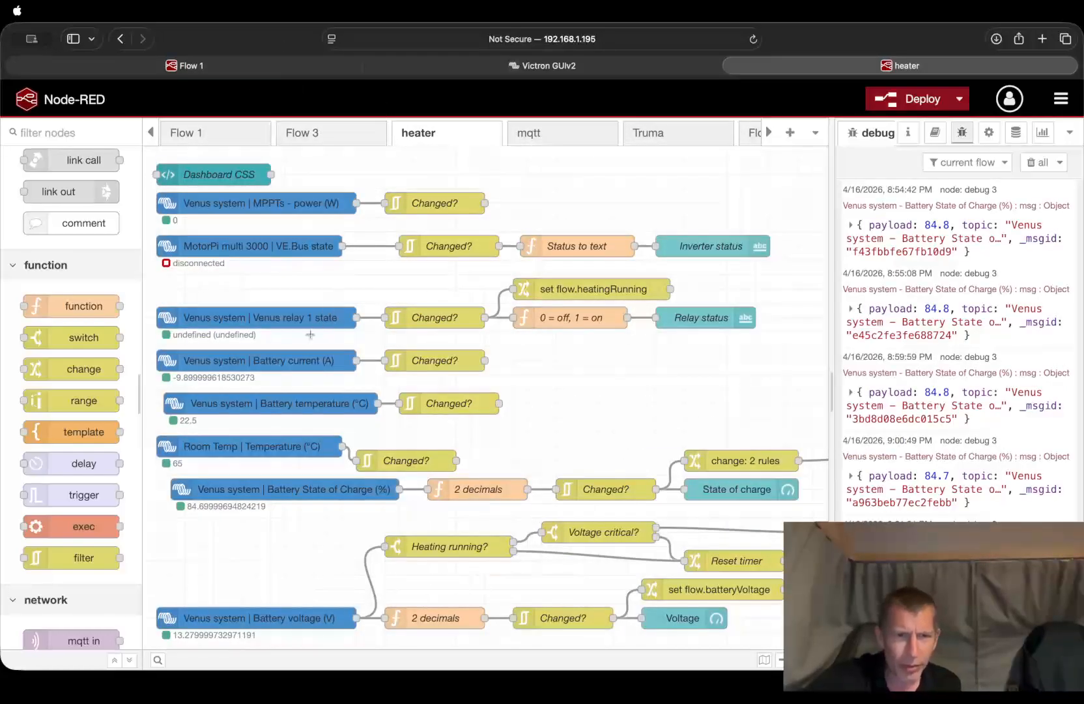
scroll(310, 335, down, 2)
scroll(376, 349, up, 2)
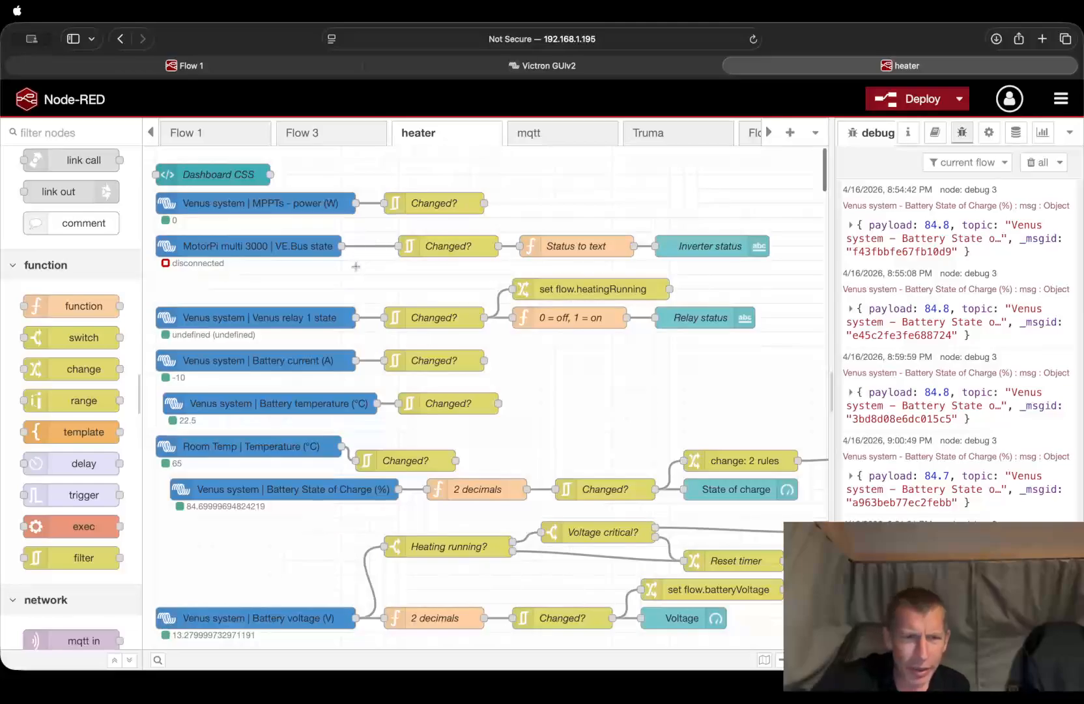
Reassign the disconnected VE.Bus state node to MultiPlus-II 12/3000/120-32 (290), deploy the heater flow and dismiss the notification.
double_click(225, 245)
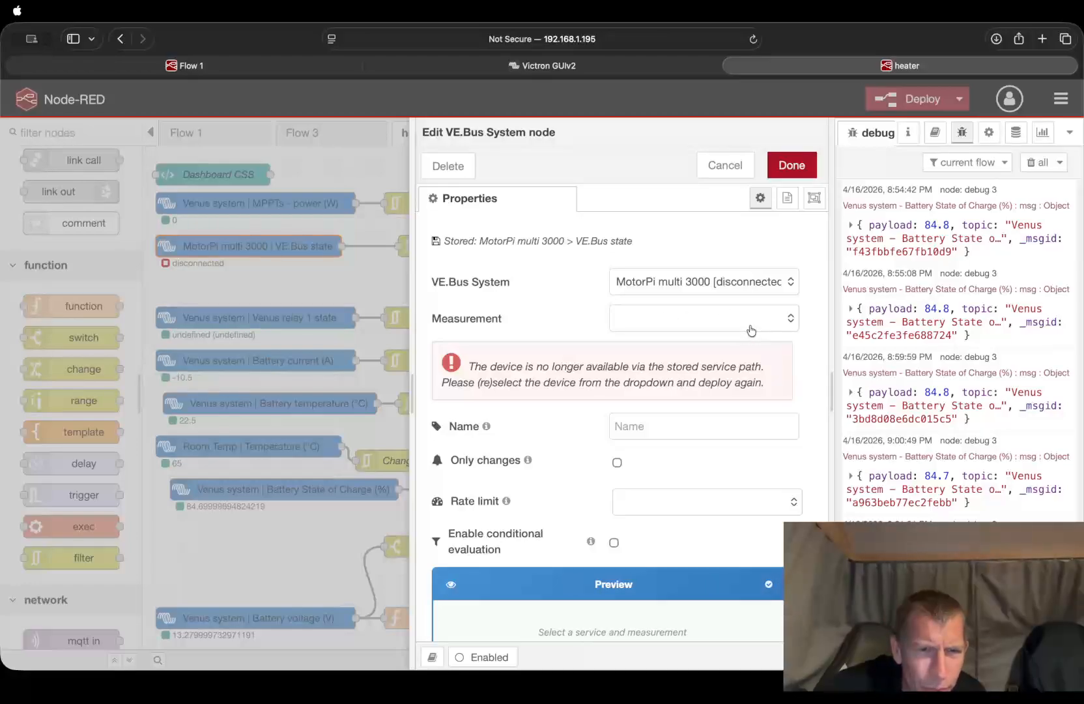
click(751, 330)
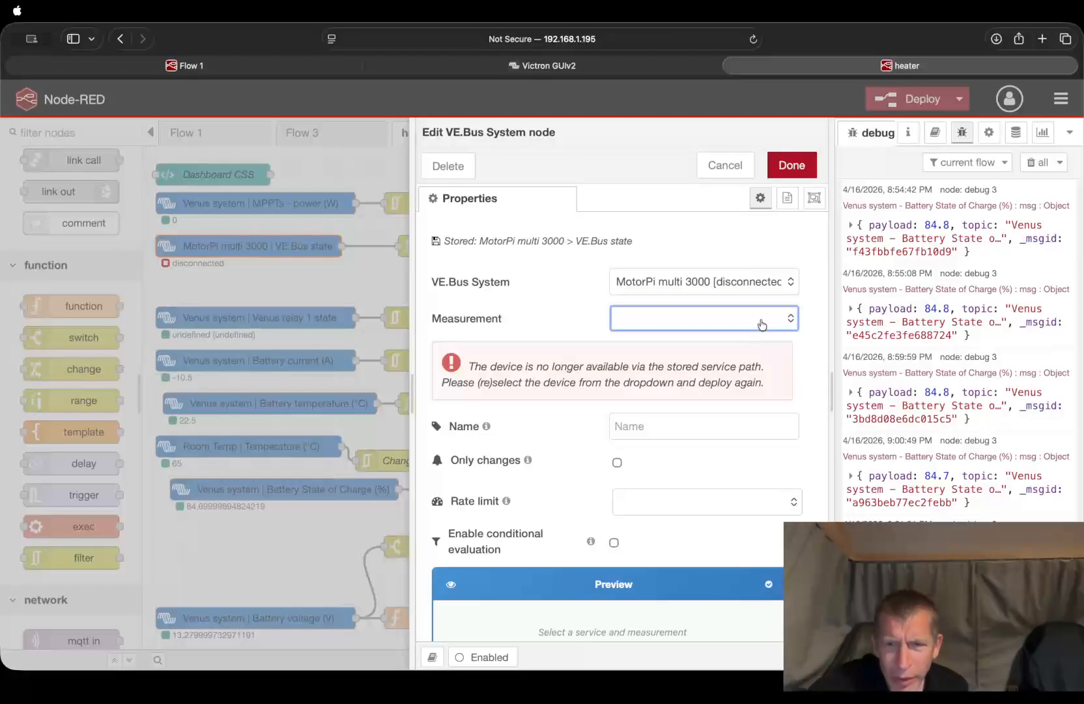
click(788, 284)
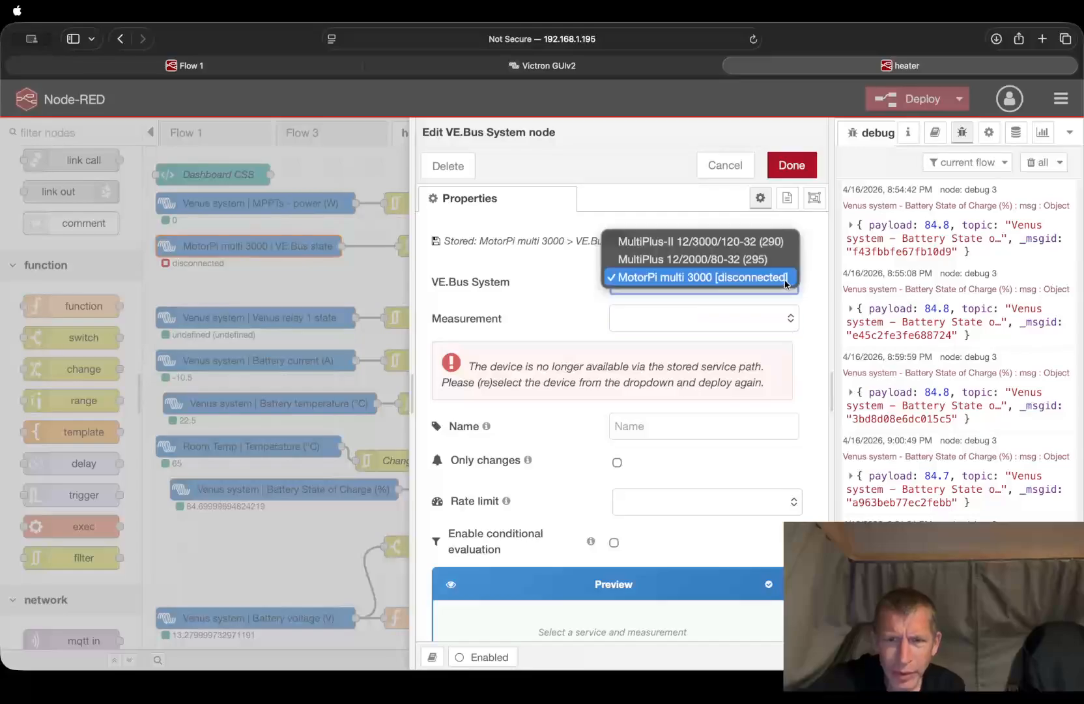
click(782, 242)
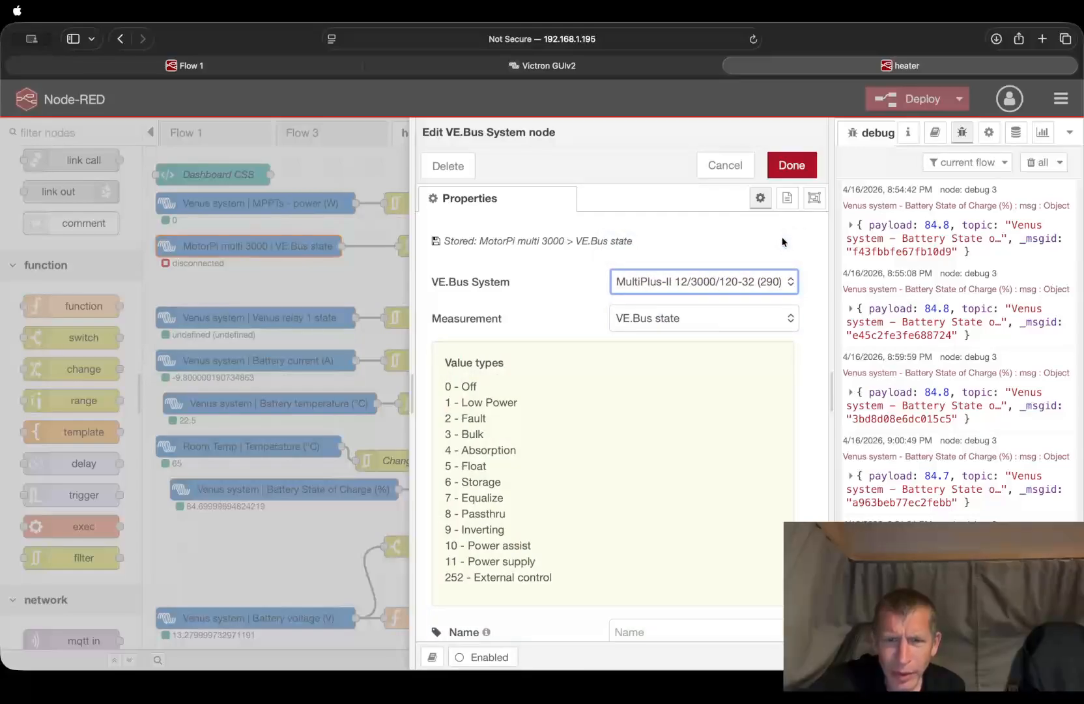
click(793, 165)
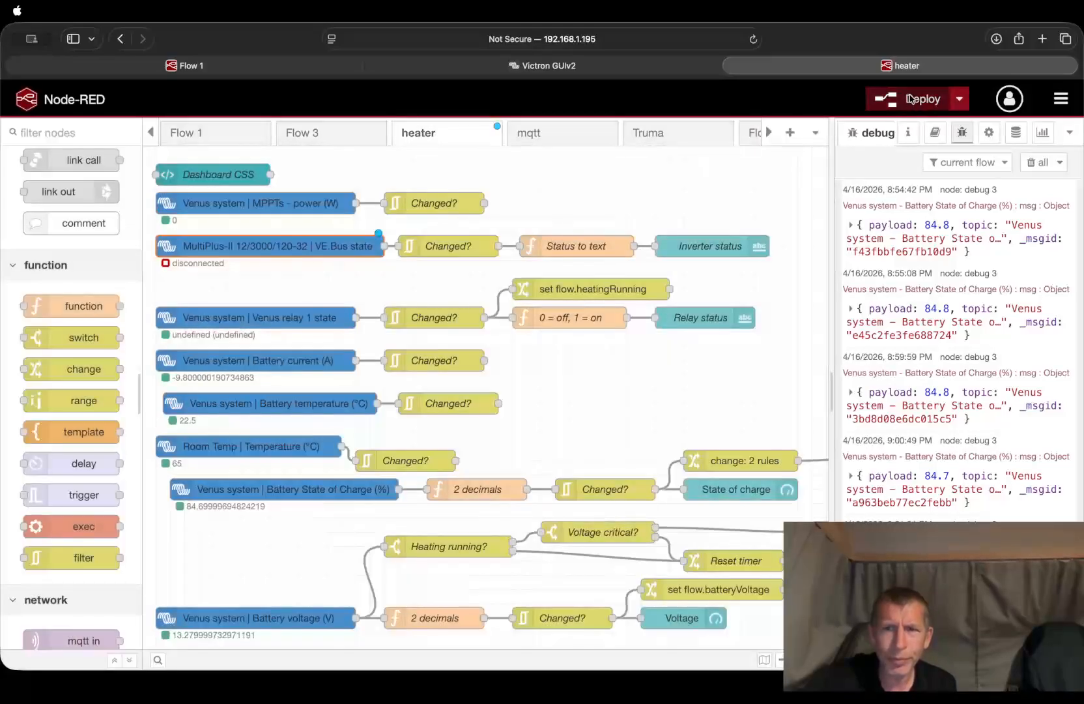
click(912, 99)
click(692, 157)
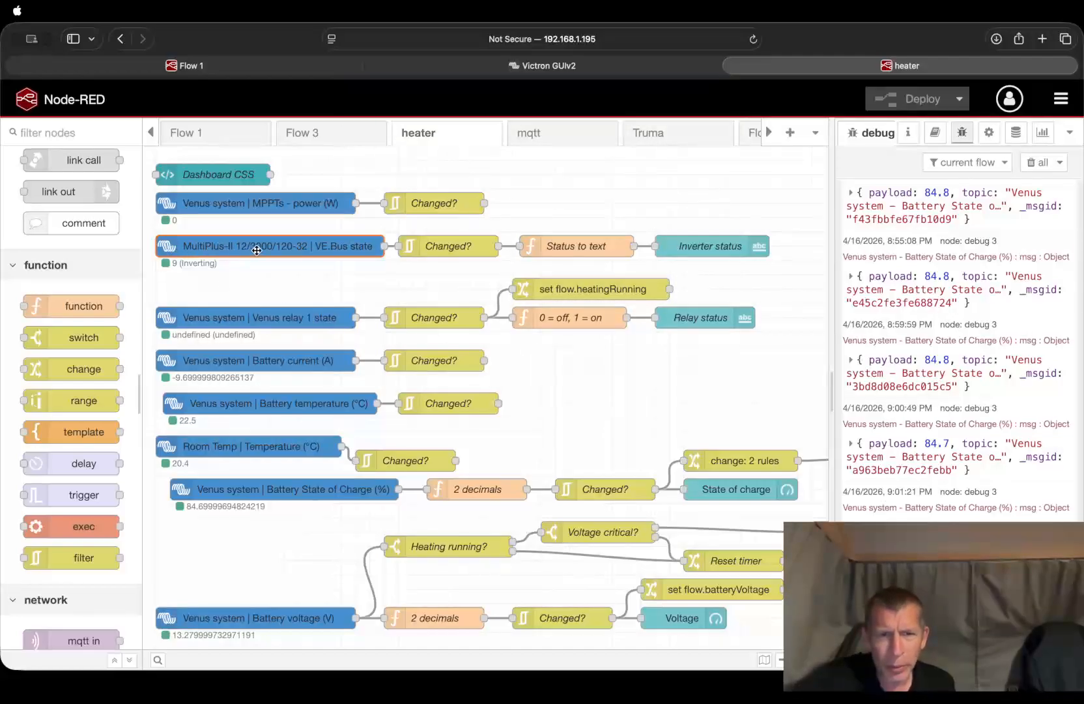
Review the list of VE.Bus state value types in the MultiPlus-II node's properties and cancel the edit.
double_click(325, 255)
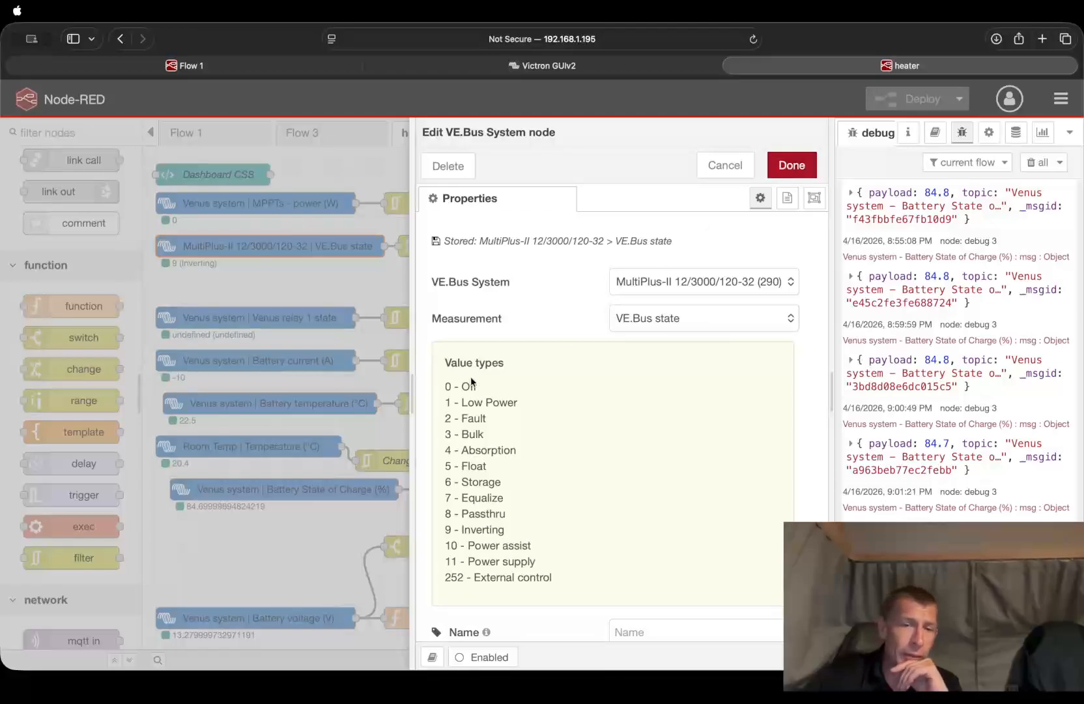
drag(432, 366, 573, 581)
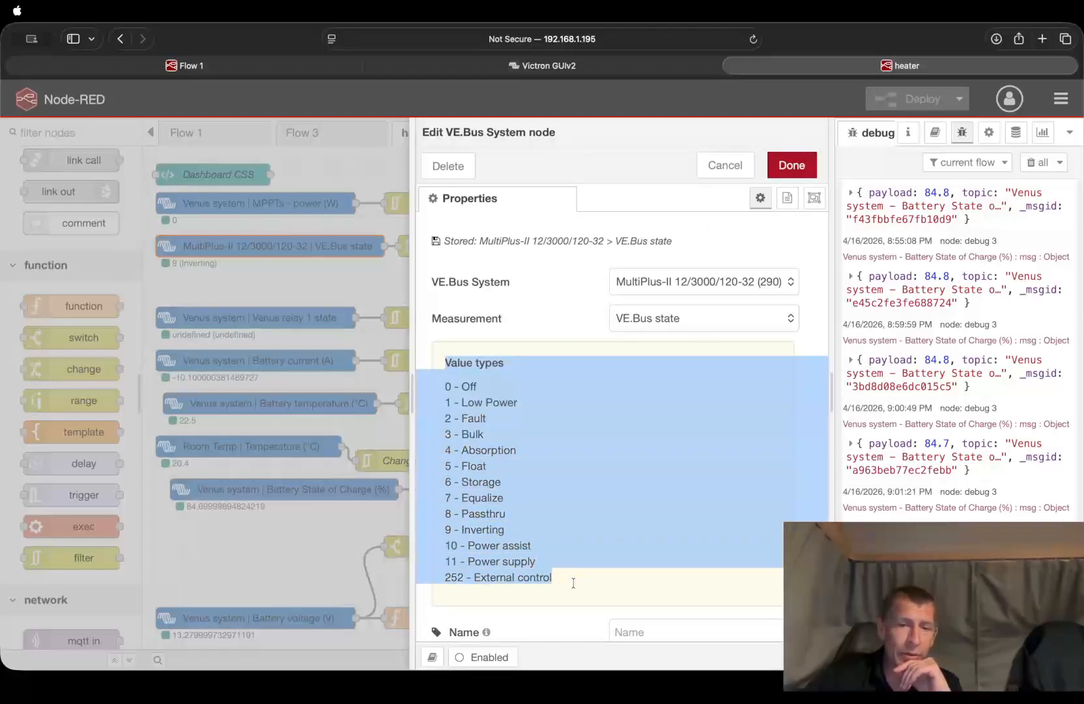
click(587, 578)
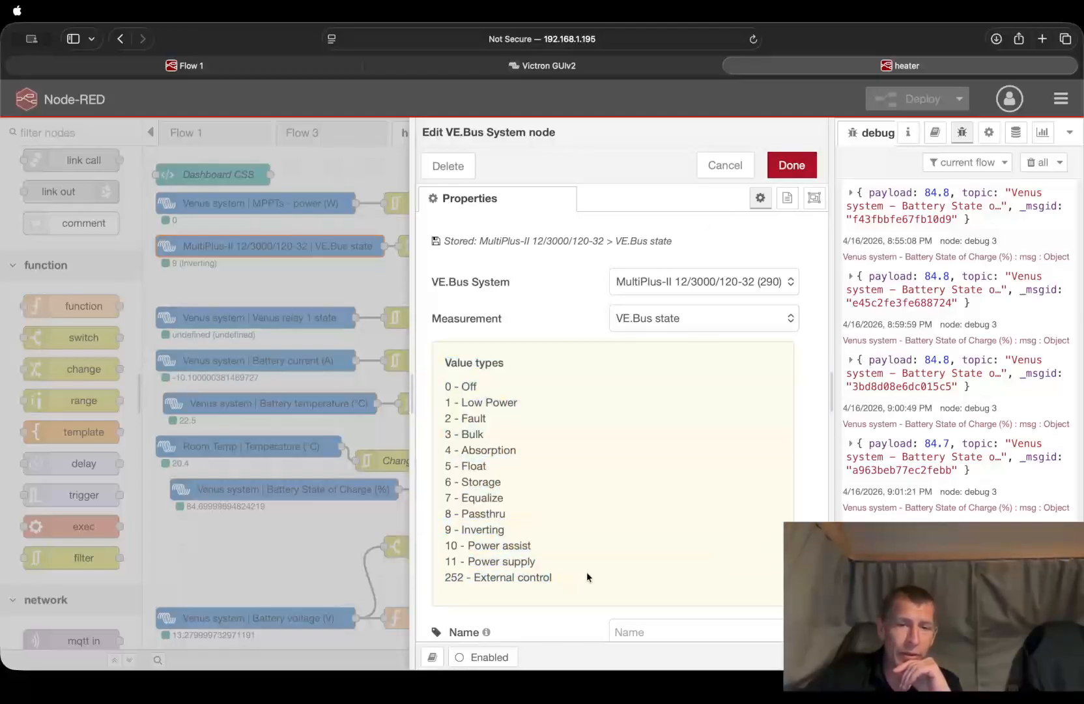
click(722, 167)
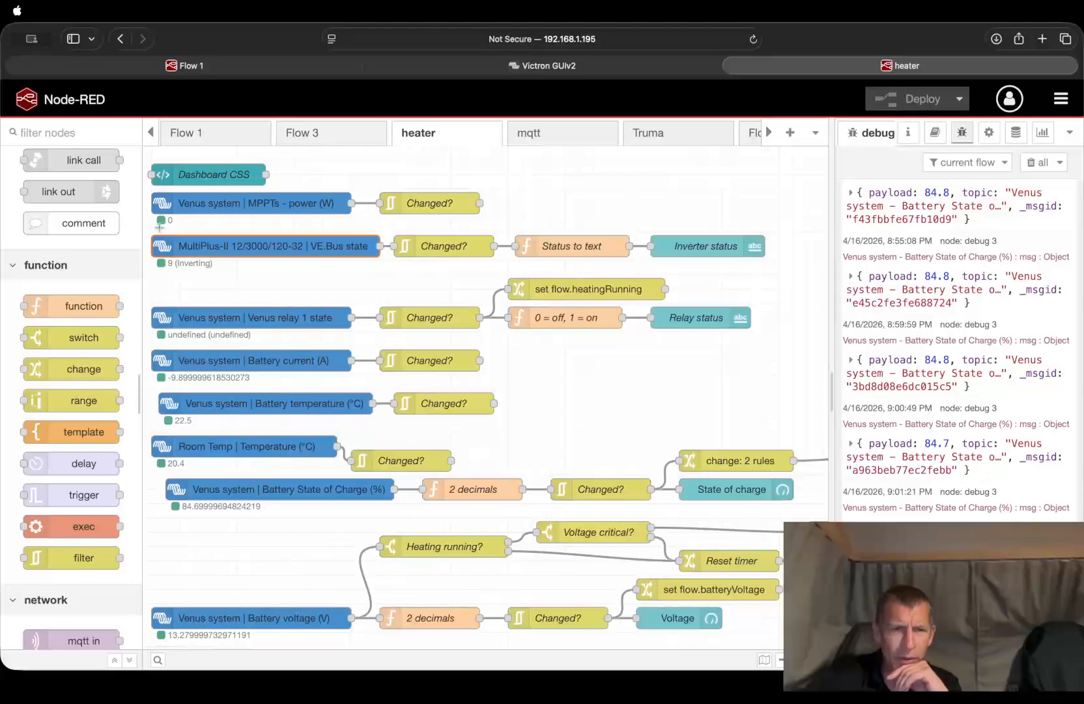
Inspect the properties of the MPPTs - power node and the MultiPlus-II VE.Bus state node, cancelling each edit.
double_click(225, 202)
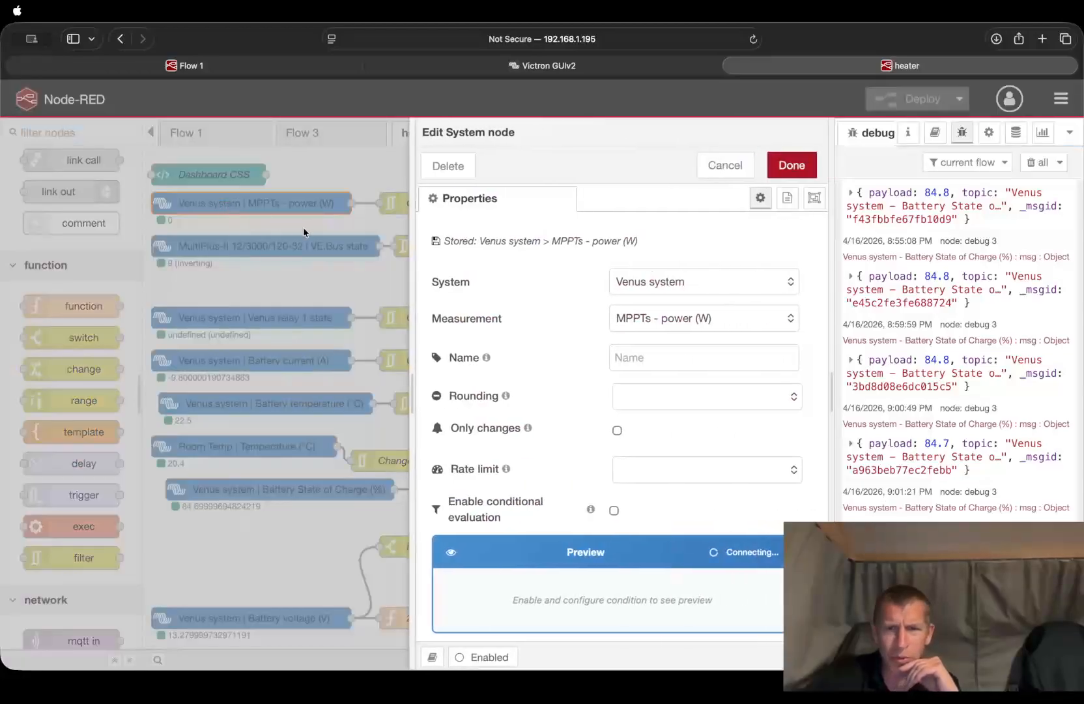
click(725, 165)
double_click(270, 249)
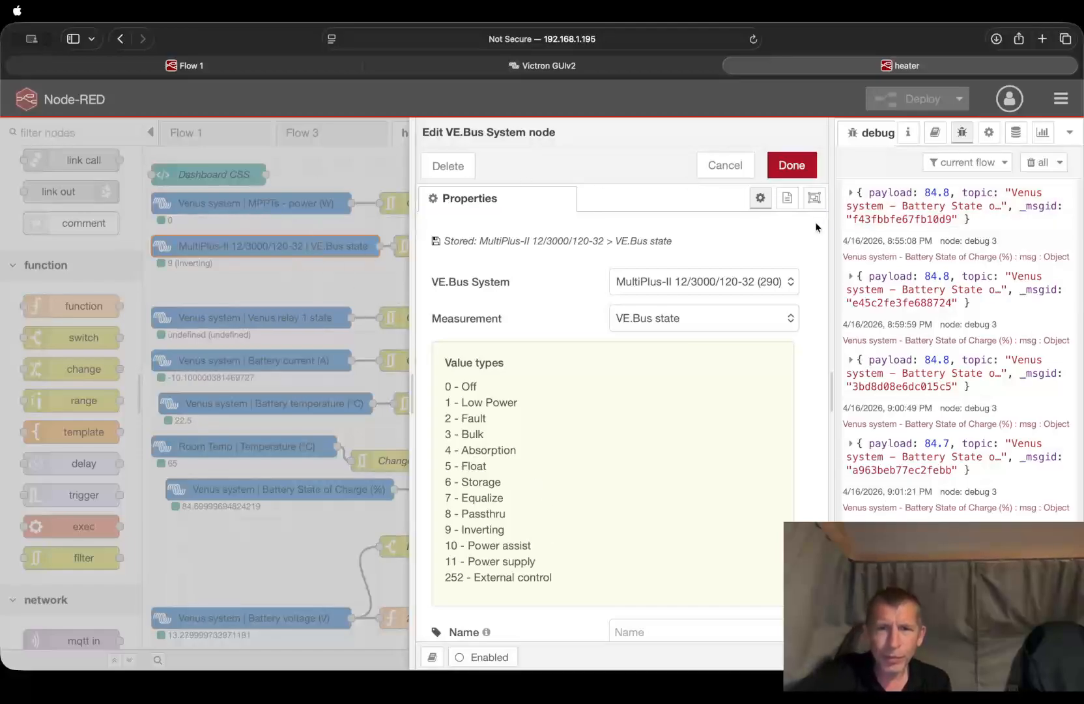
click(724, 165)
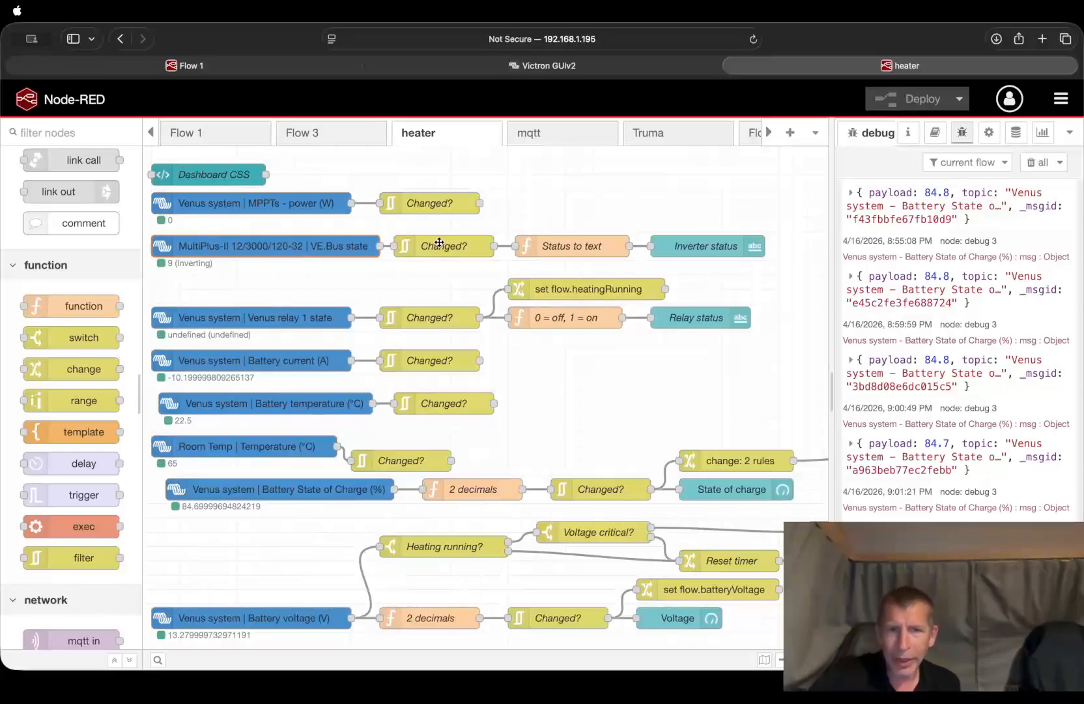
Review the mode and property settings of the Changed? filter node before Status to text and cancel the edit.
double_click(439, 243)
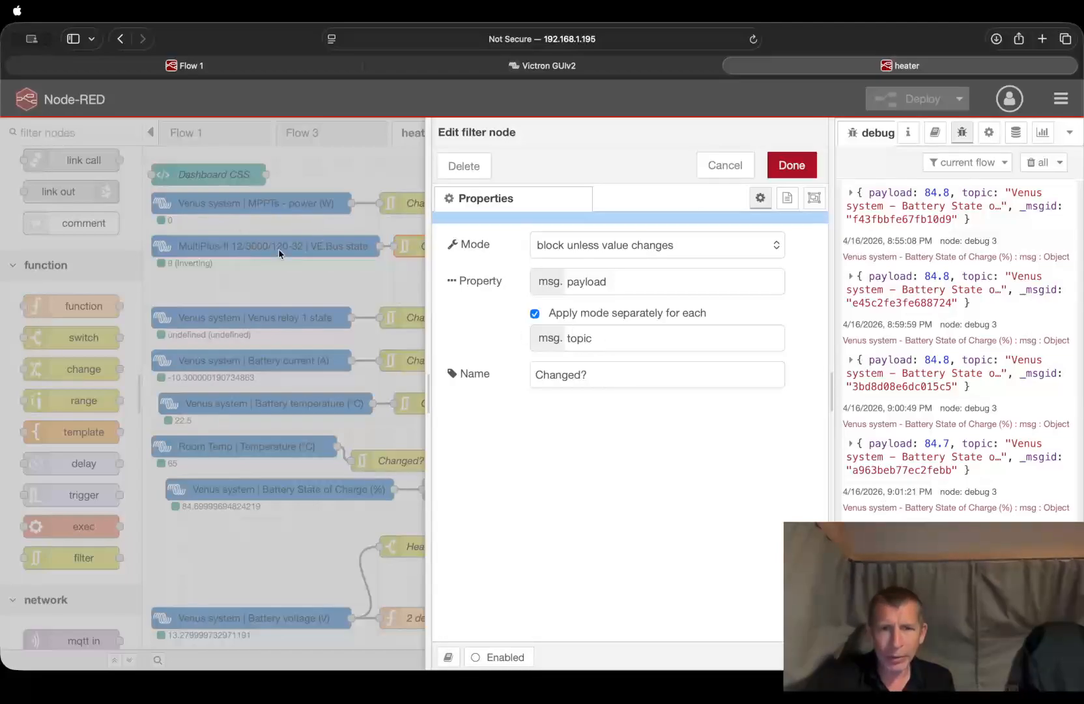
click(713, 165)
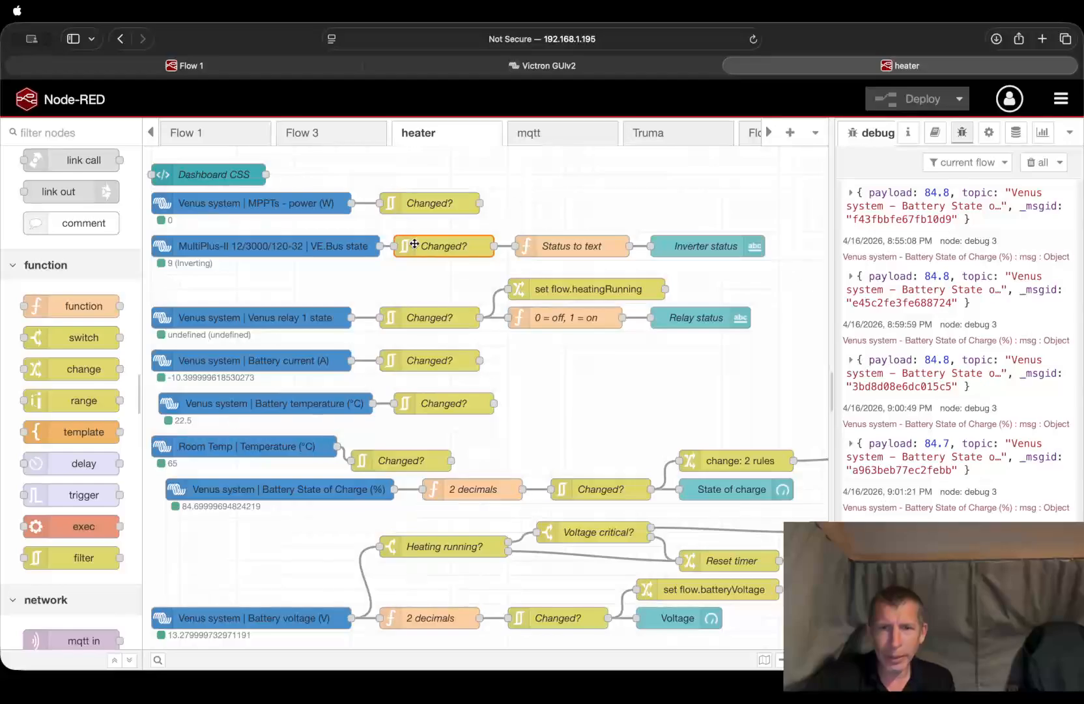
scroll(391, 235, right, 1)
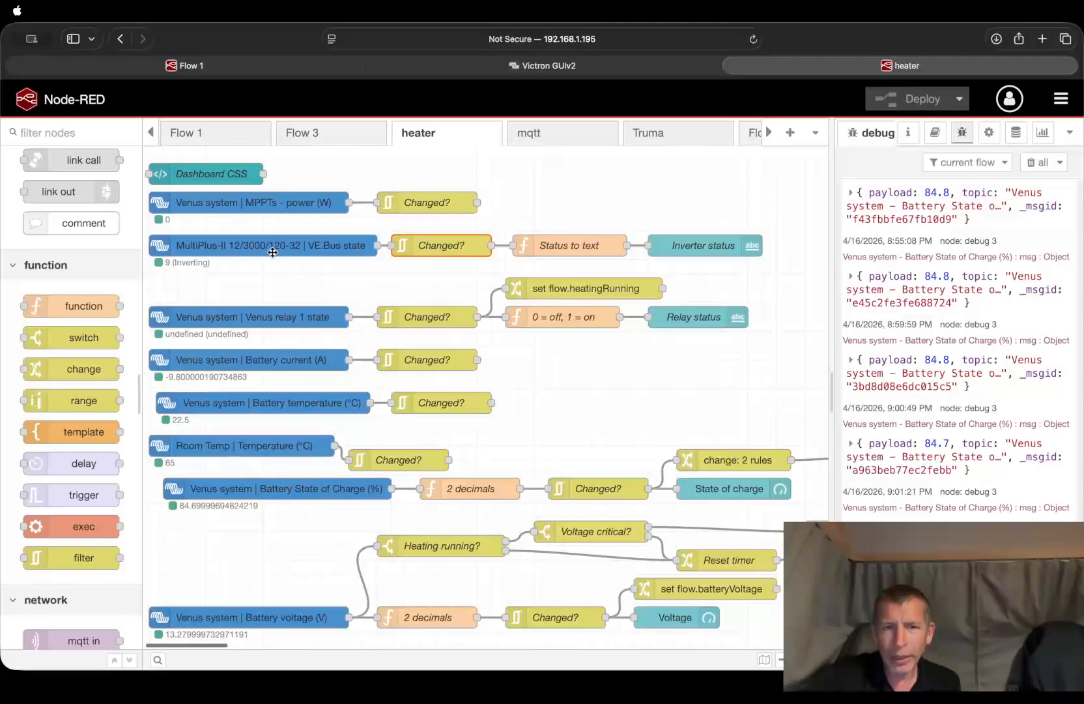
Inspect the code of the Status to text function and the properties of the Inverter status text node, cancelling each edit.
double_click(586, 245)
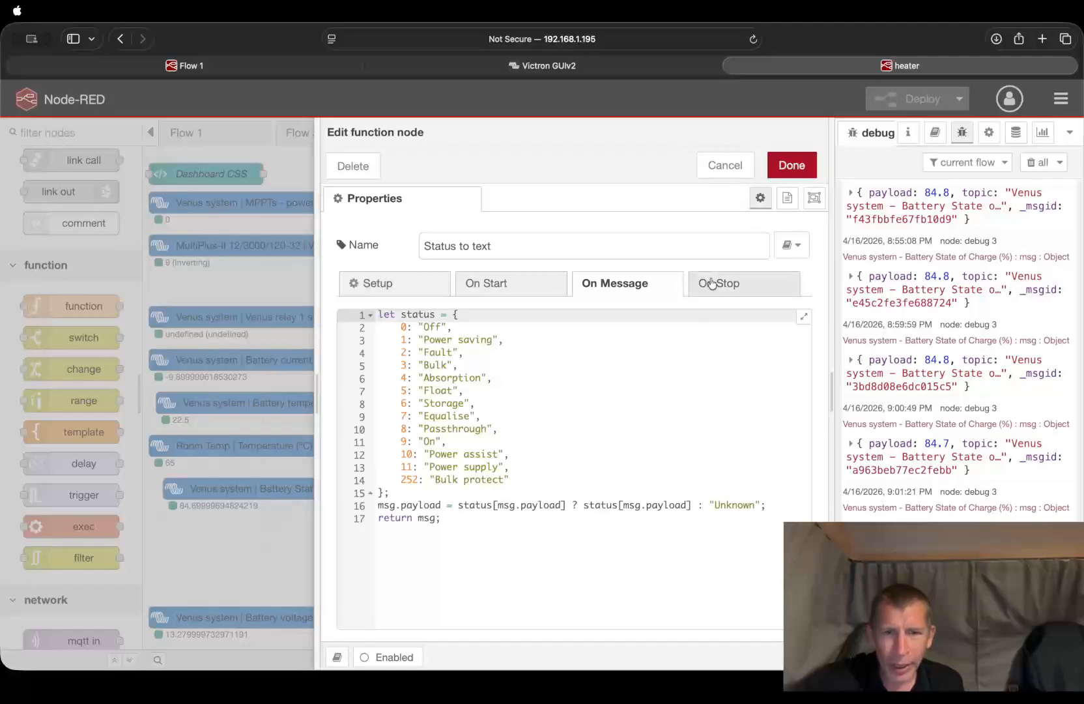
click(713, 167)
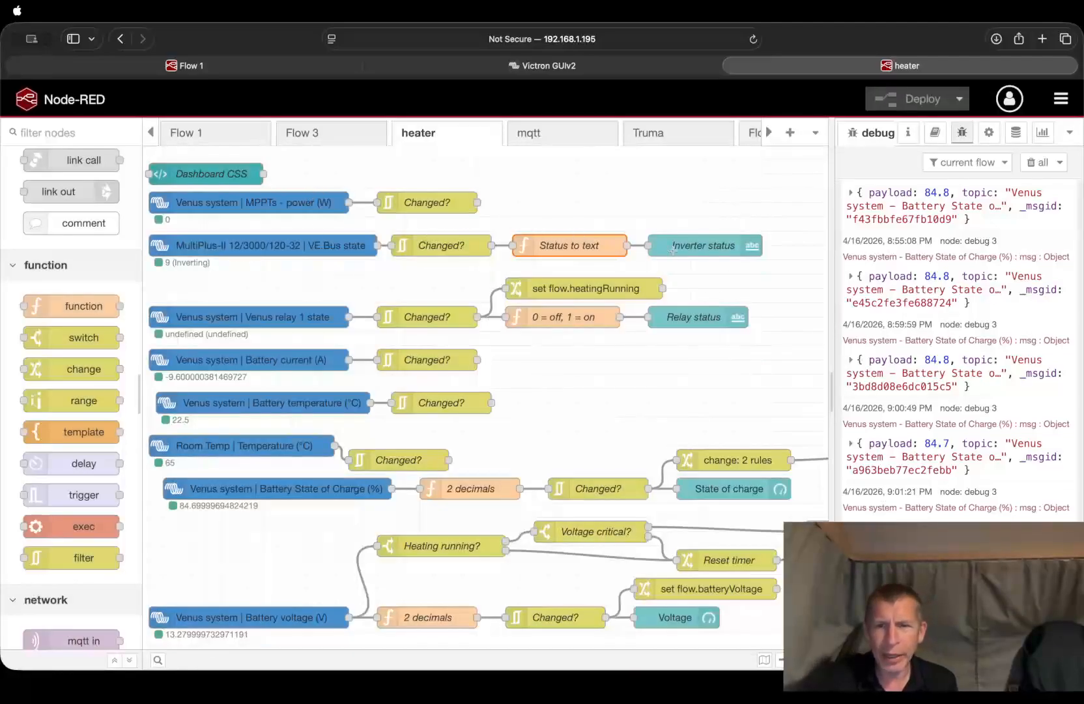
double_click(714, 239)
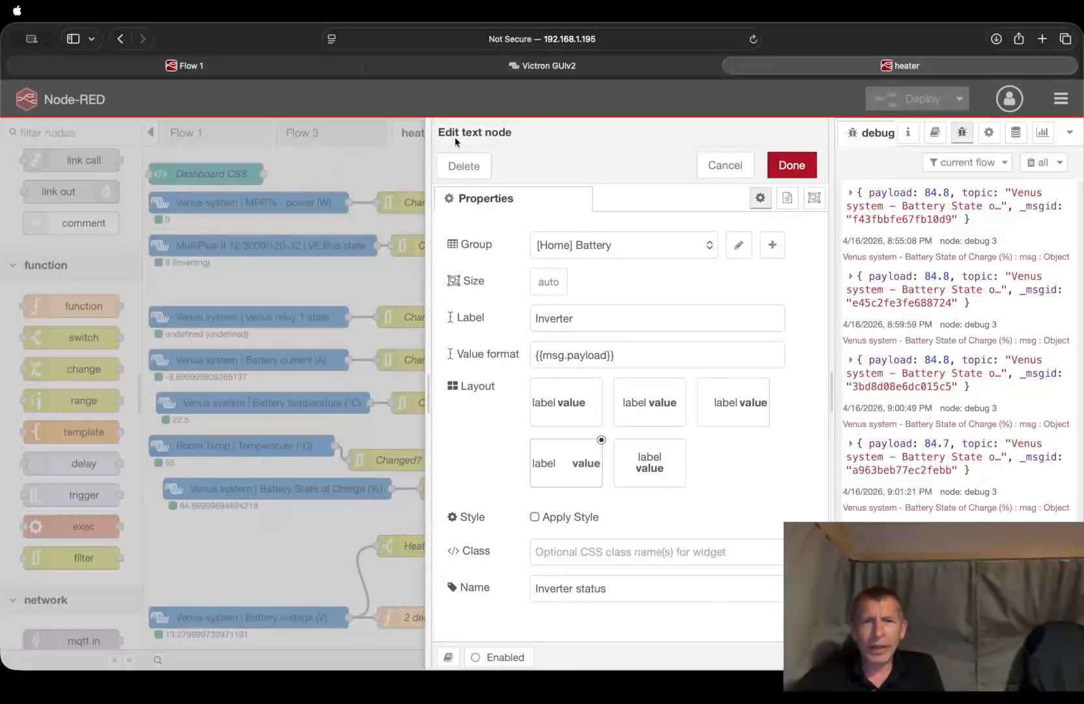
click(726, 166)
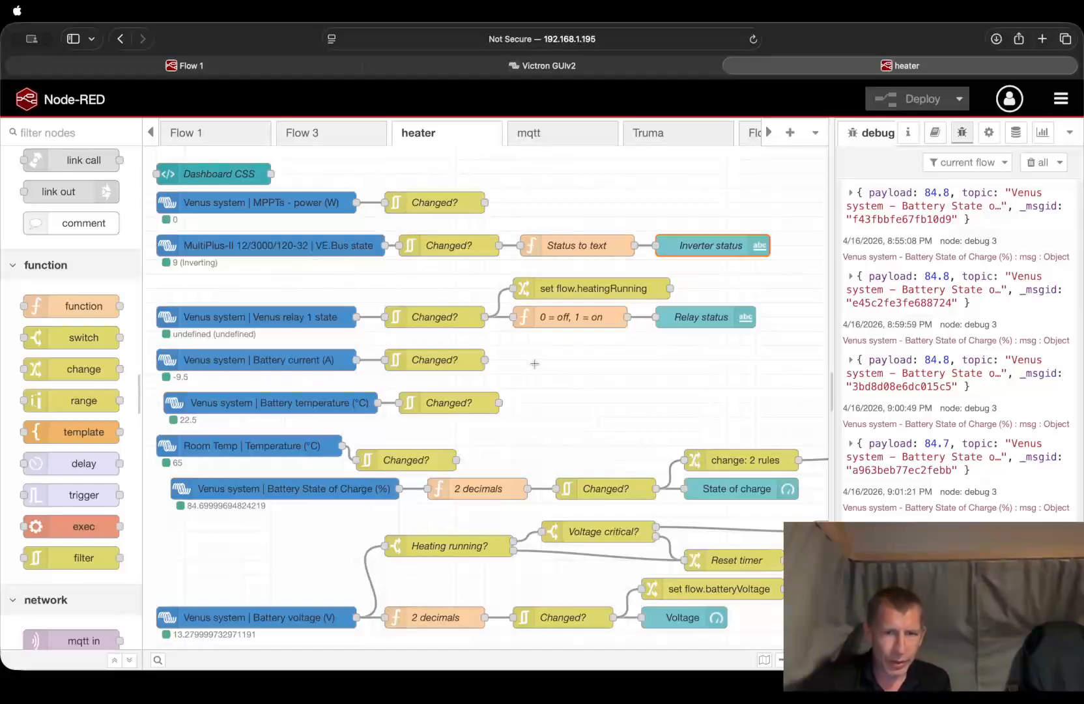
Look through the node palette as far as the dashboard 2 widgets.
scroll(541, 363, down, 5)
scroll(541, 363, up, 5)
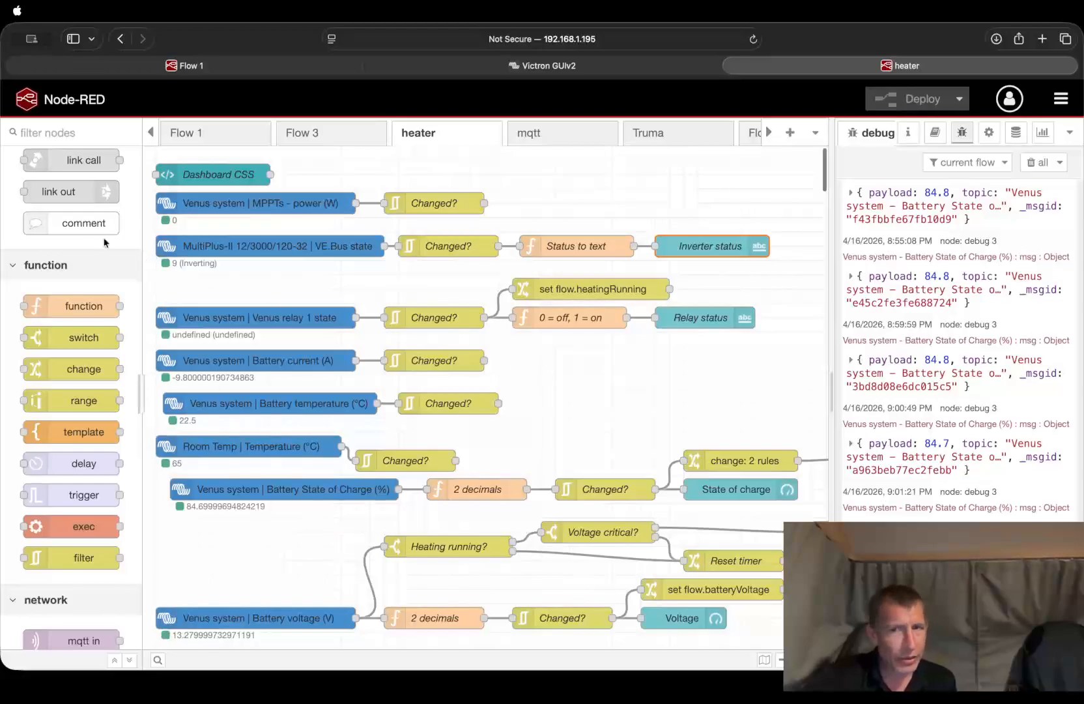
scroll(69, 306, down, 10)
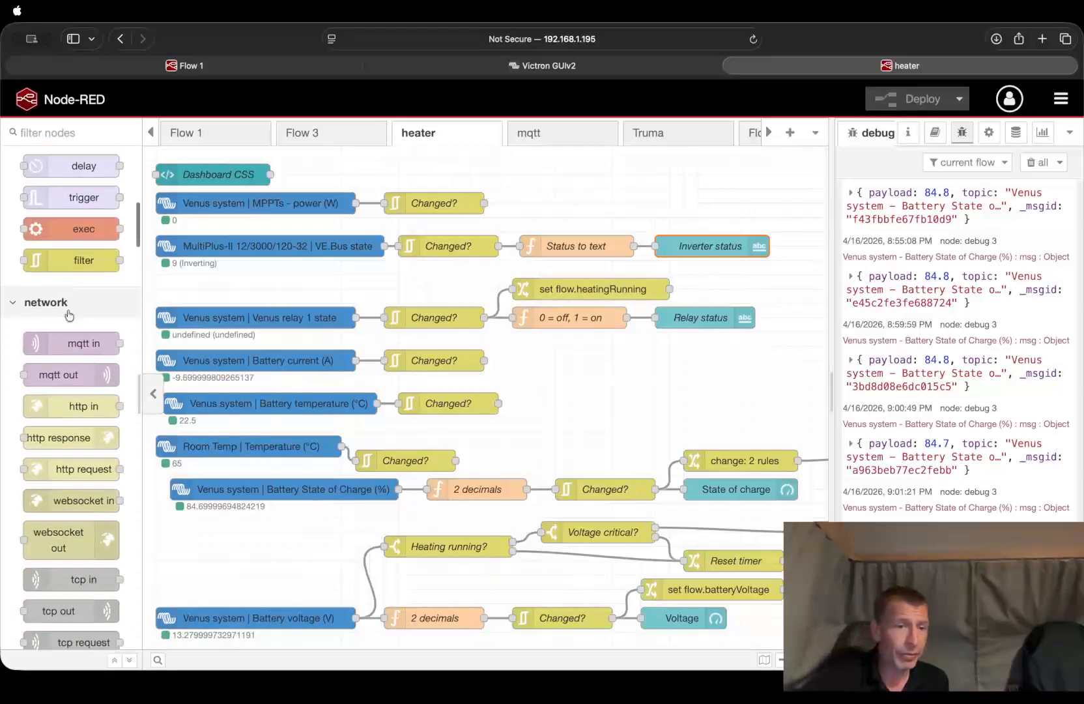
scroll(69, 310, down, 15)
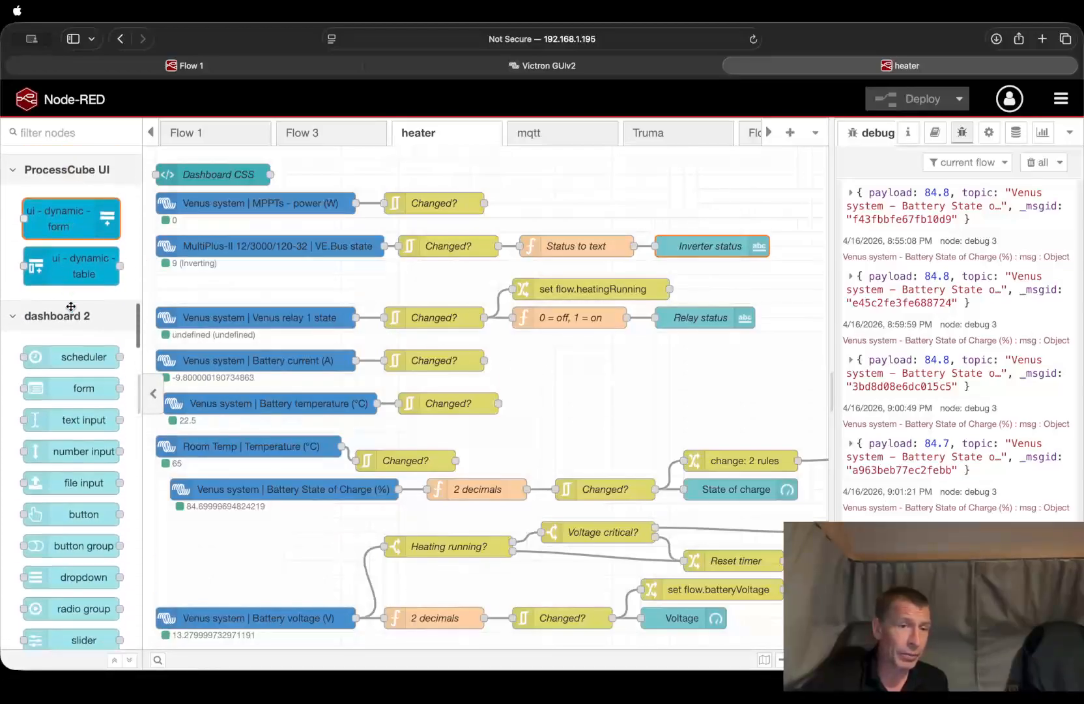
scroll(72, 310, down, 1)
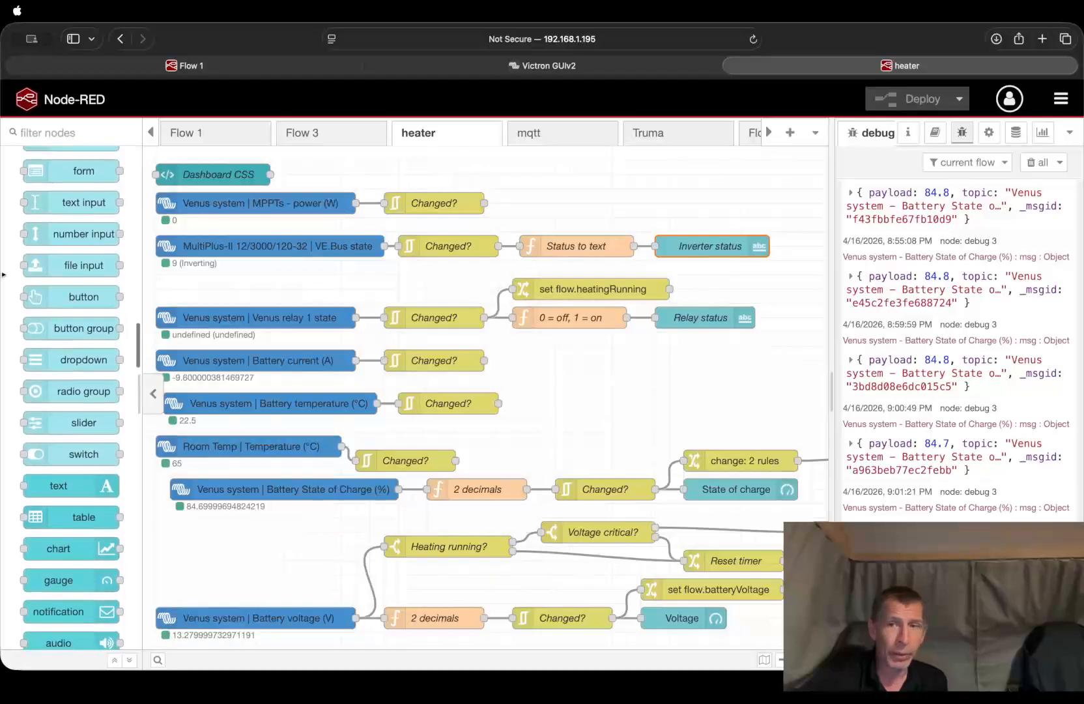
Search the installable modules in the palette manager for "dashboard".
click(1062, 101)
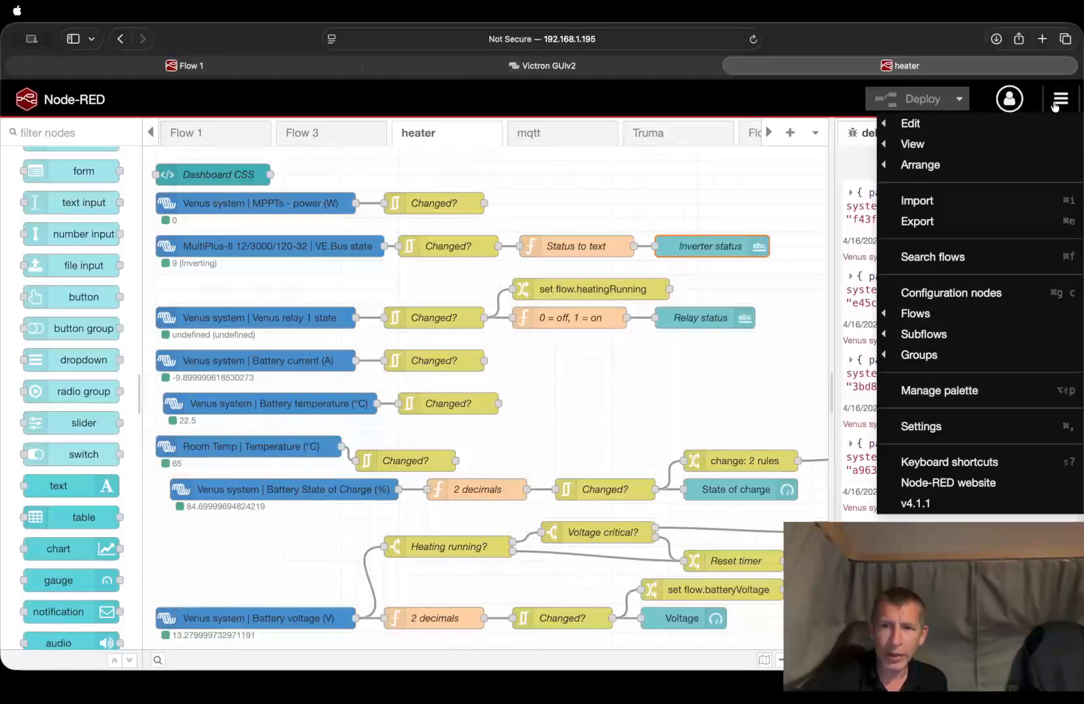
click(955, 399)
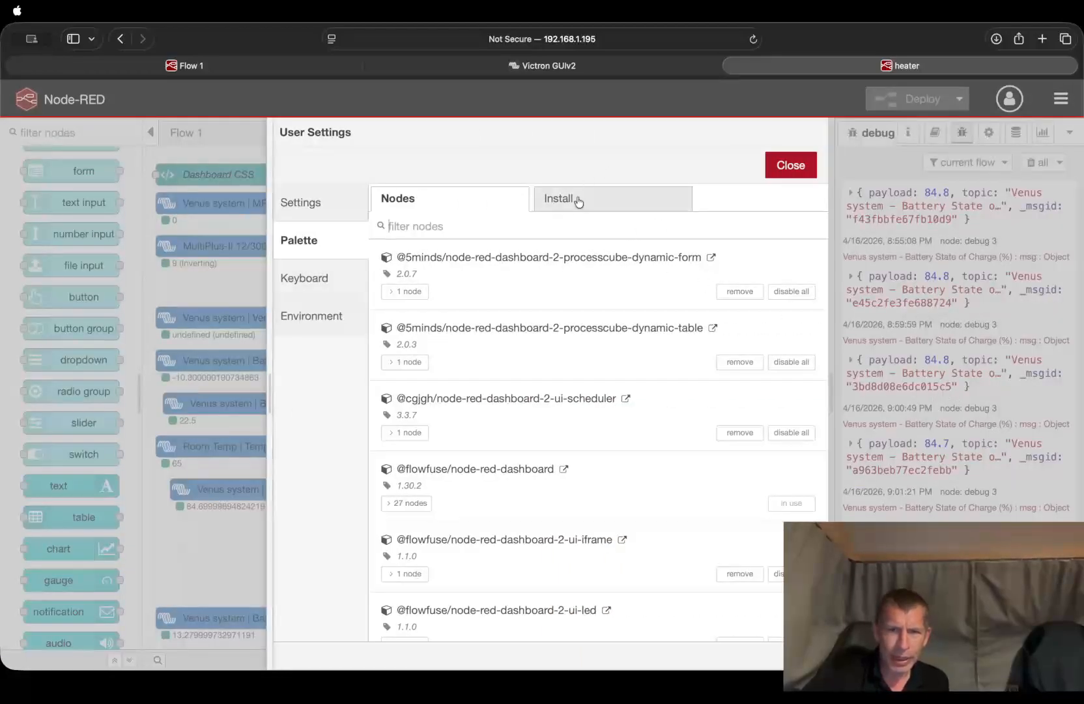
click(568, 206)
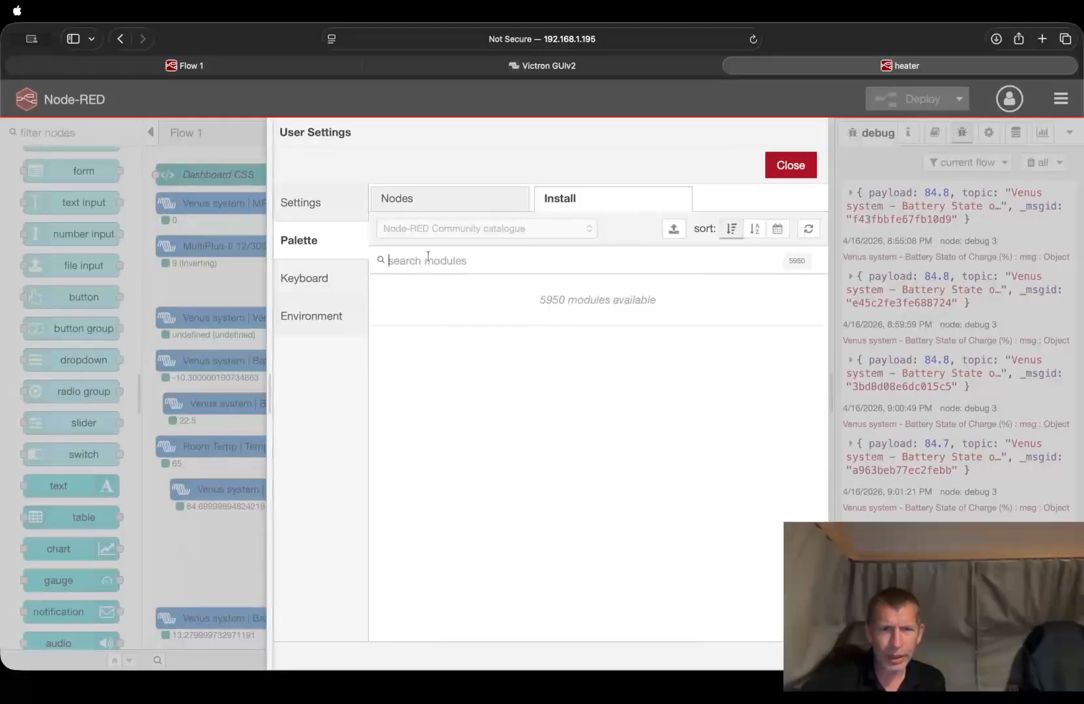
text(d)
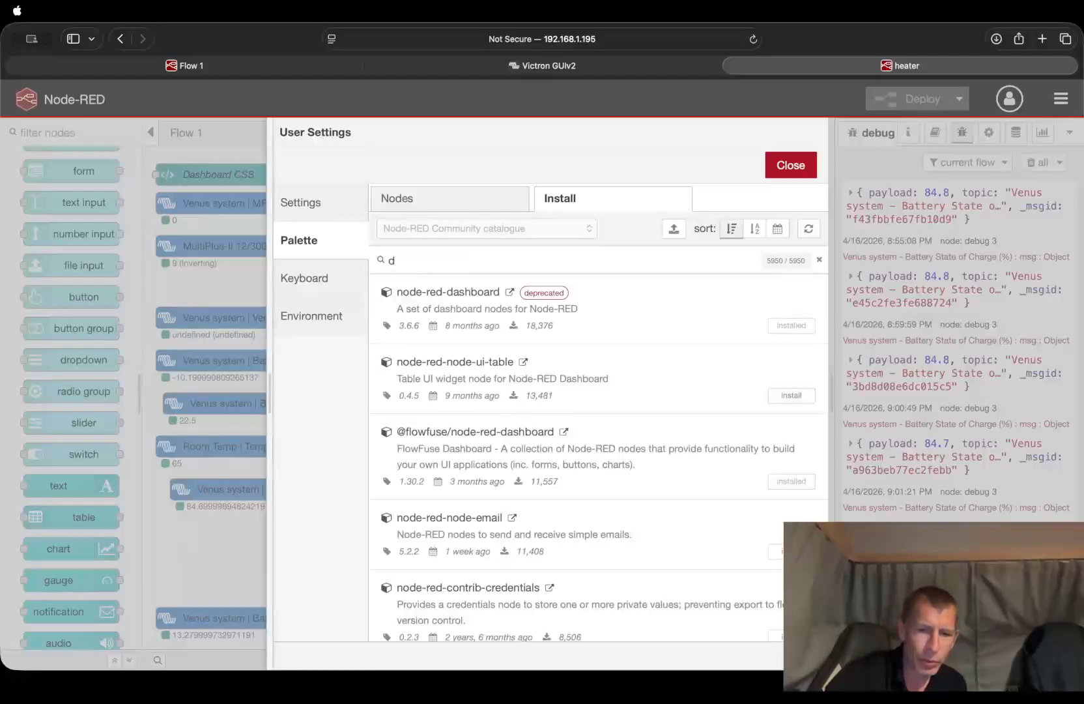
text(ashboard)
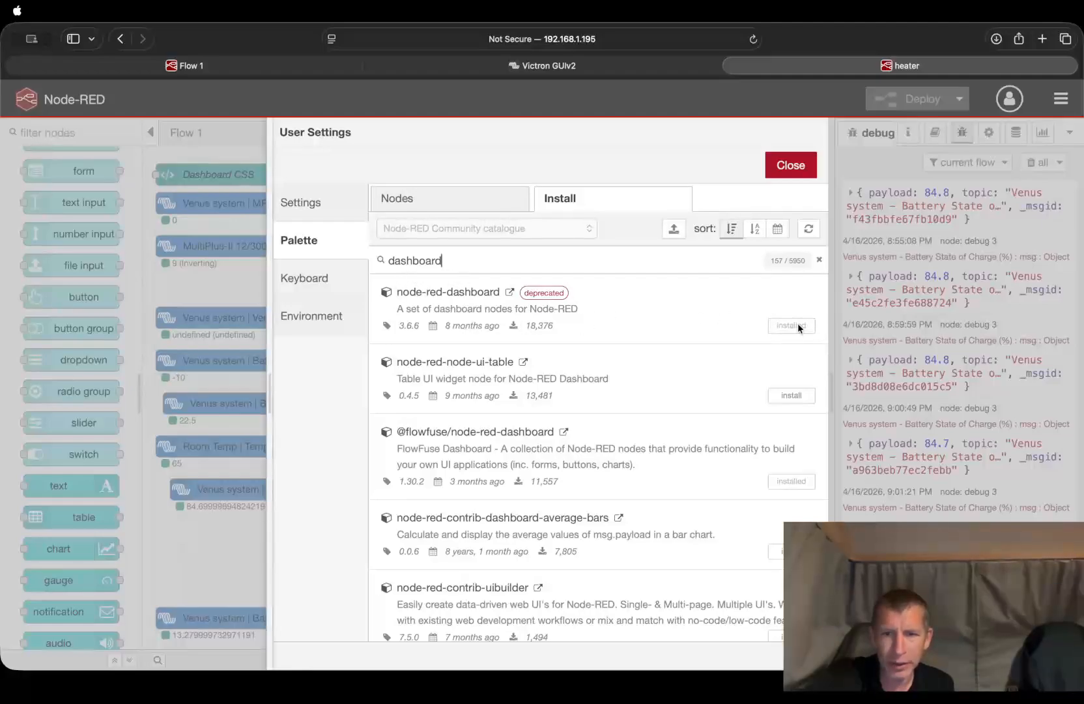
Review the library page of the node-red-dashboard module, then return to the heater flow and close the user settings.
click(509, 293)
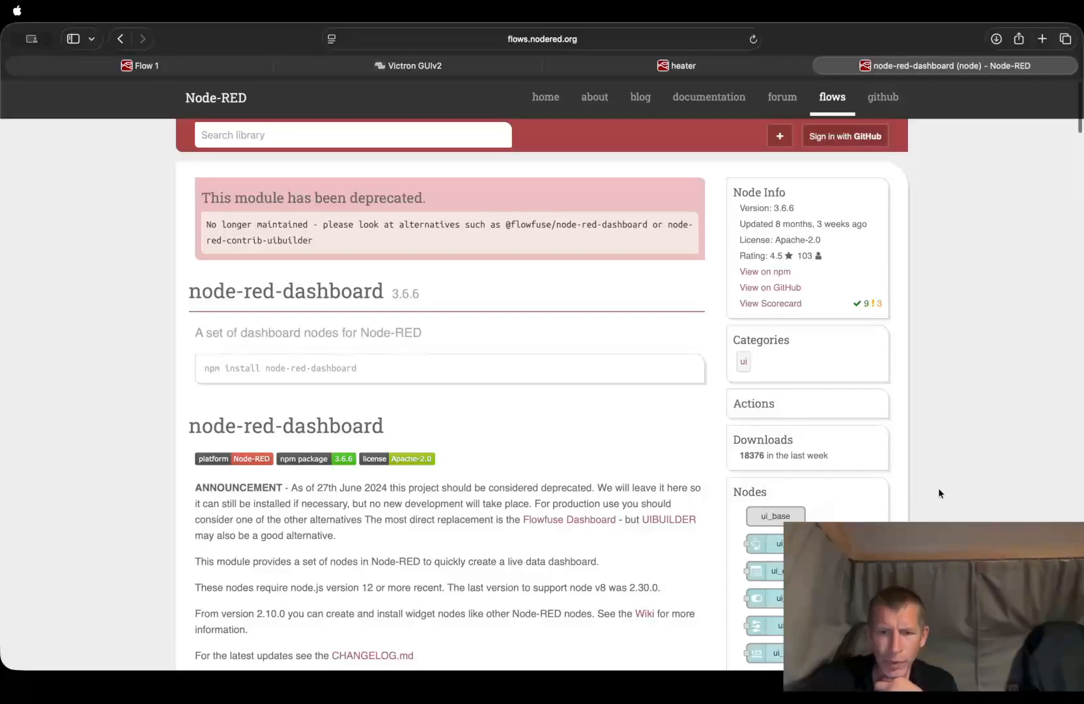
scroll(937, 488, down, 5)
scroll(934, 492, down, 2)
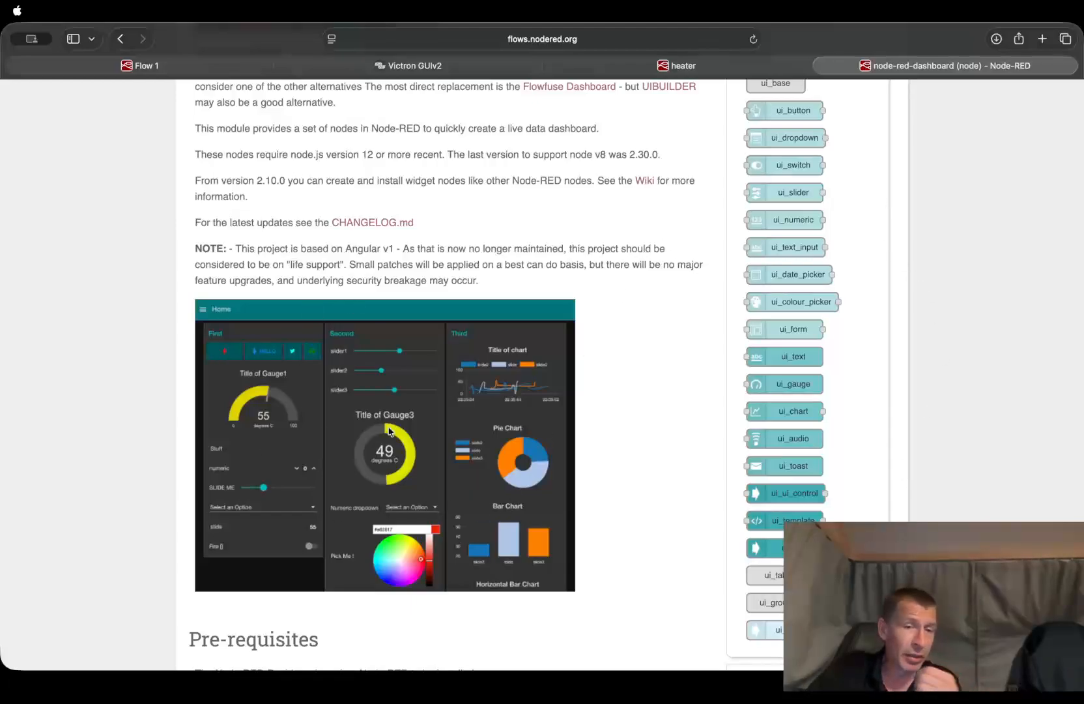
scroll(391, 430, down, 4)
scroll(398, 423, up, 1)
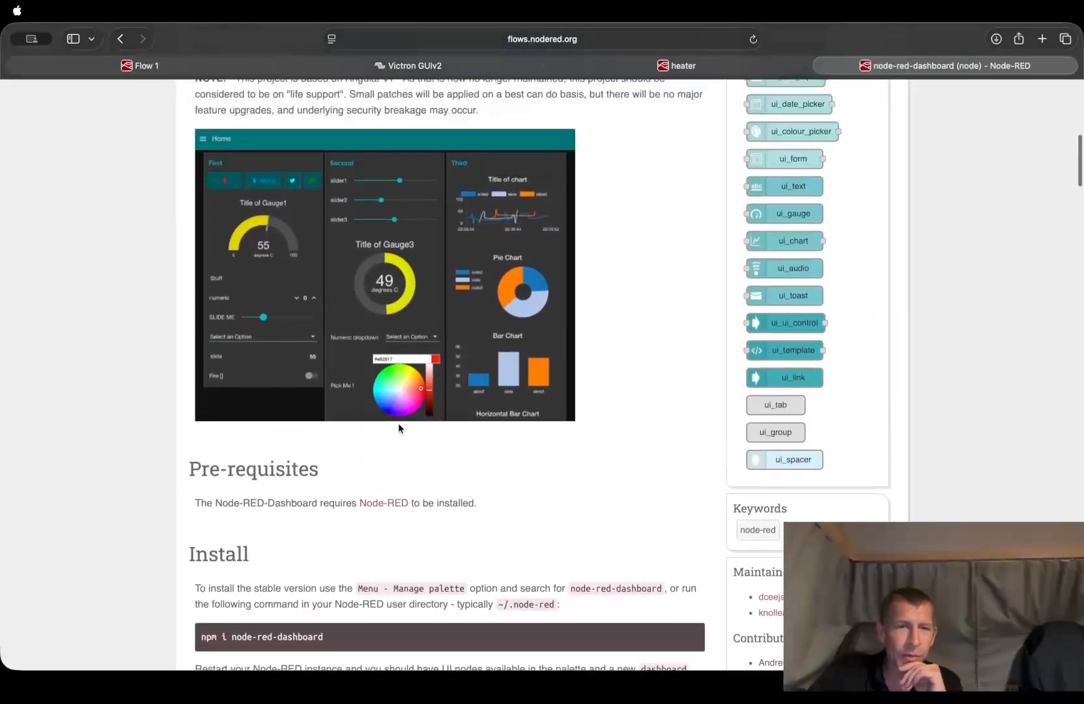
scroll(398, 423, up, 4)
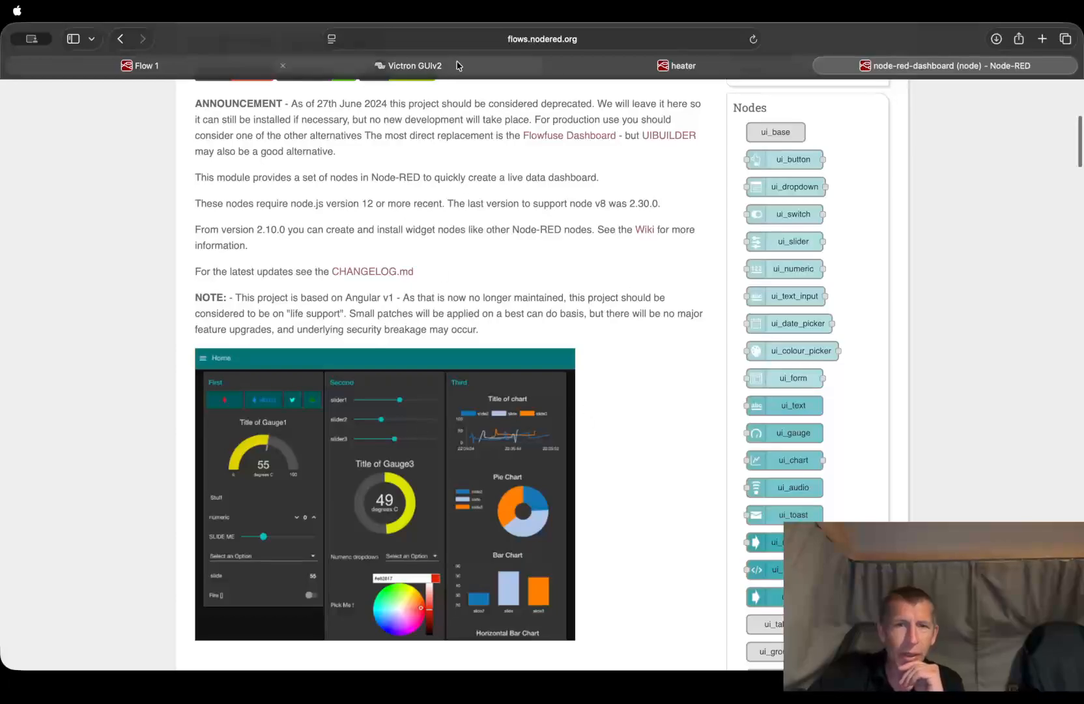
click(720, 70)
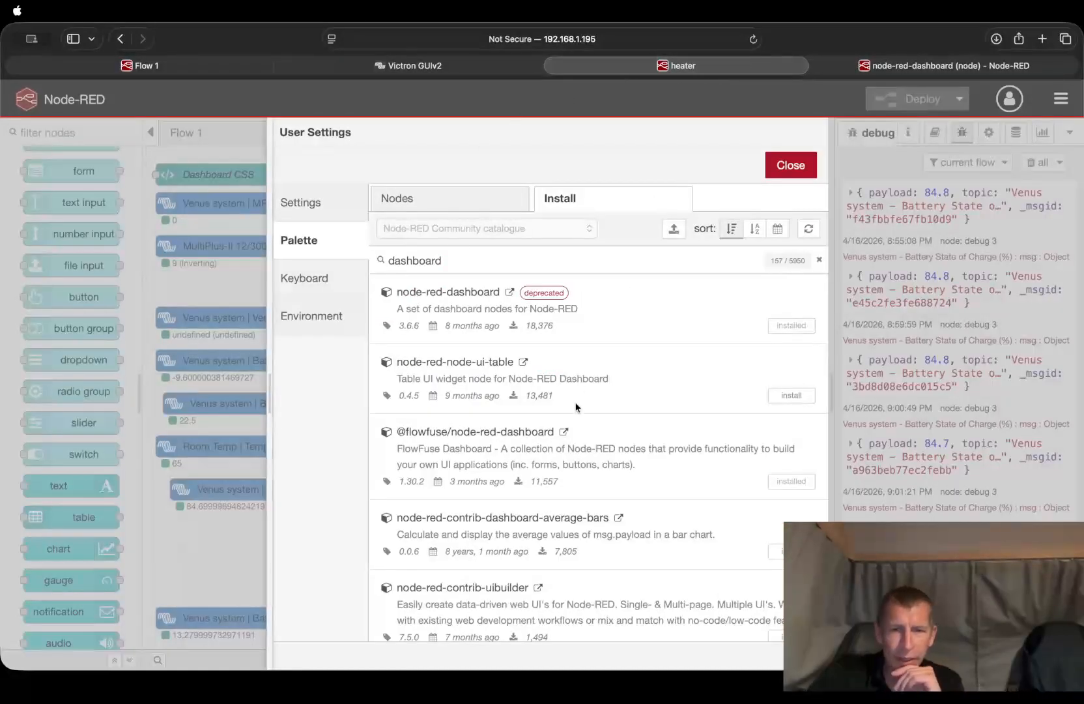
click(790, 166)
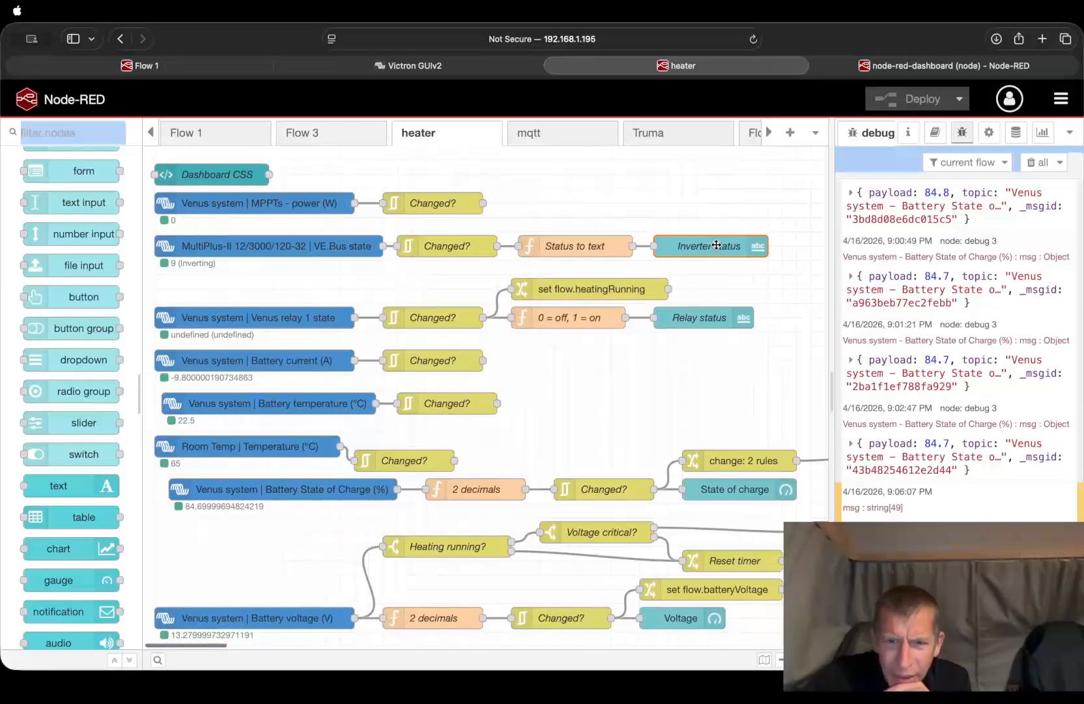
Open the Inverter status text node's properties, show the Dashboard layout sidebar alongside and accept the node's settings.
double_click(715, 245)
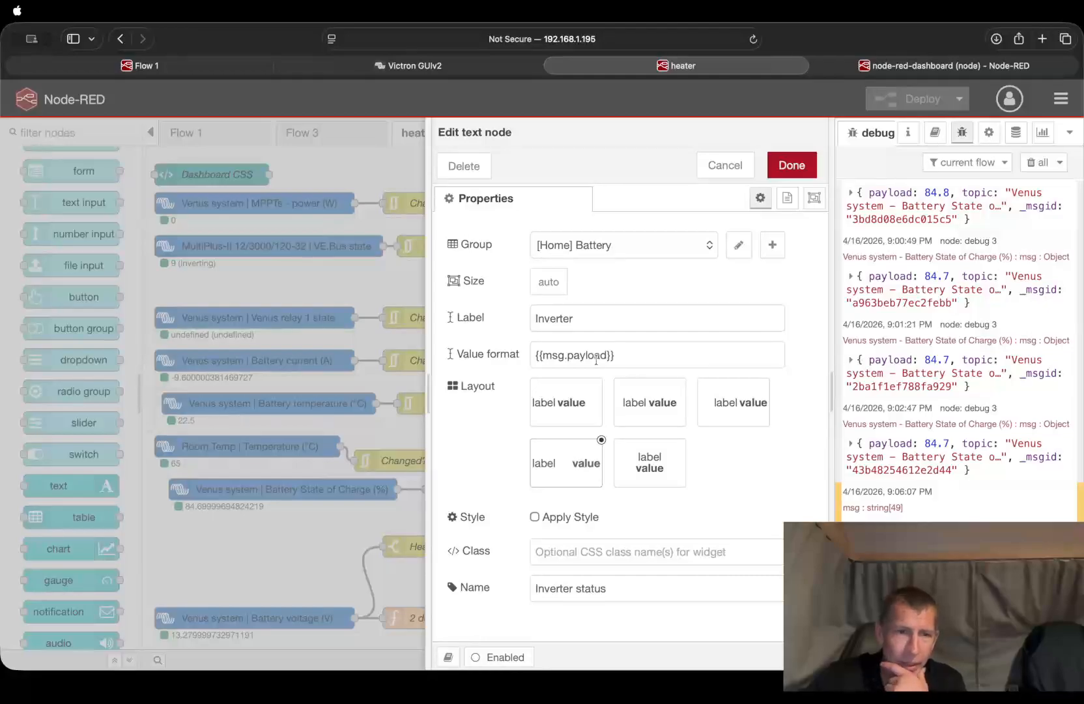
click(1069, 133)
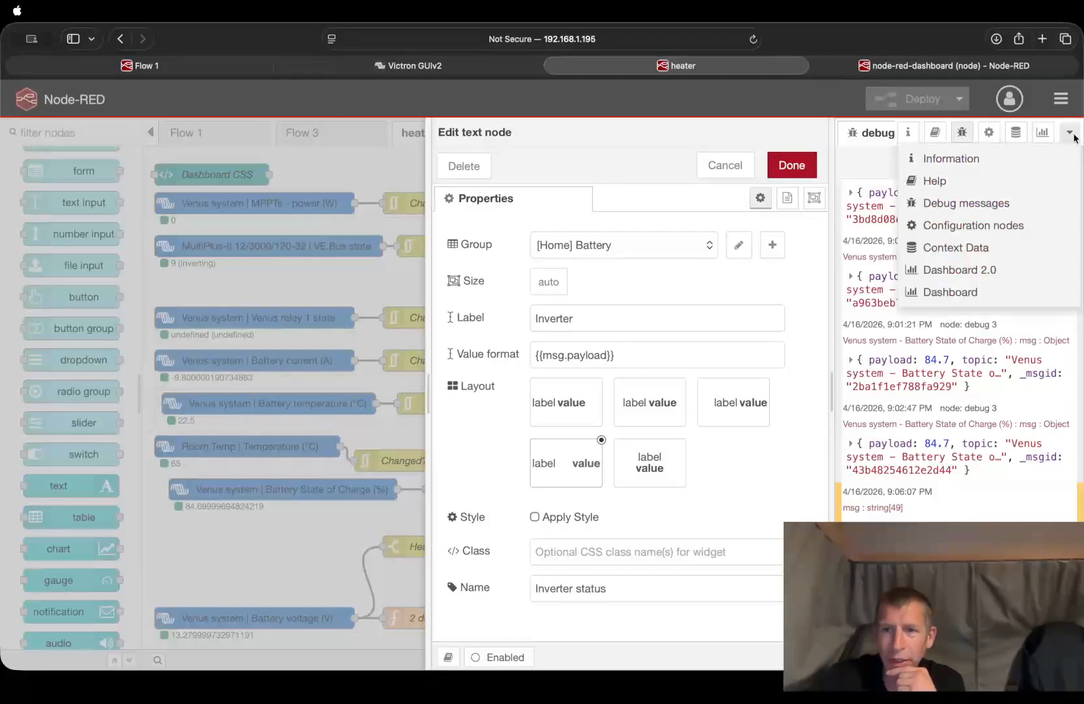
click(949, 292)
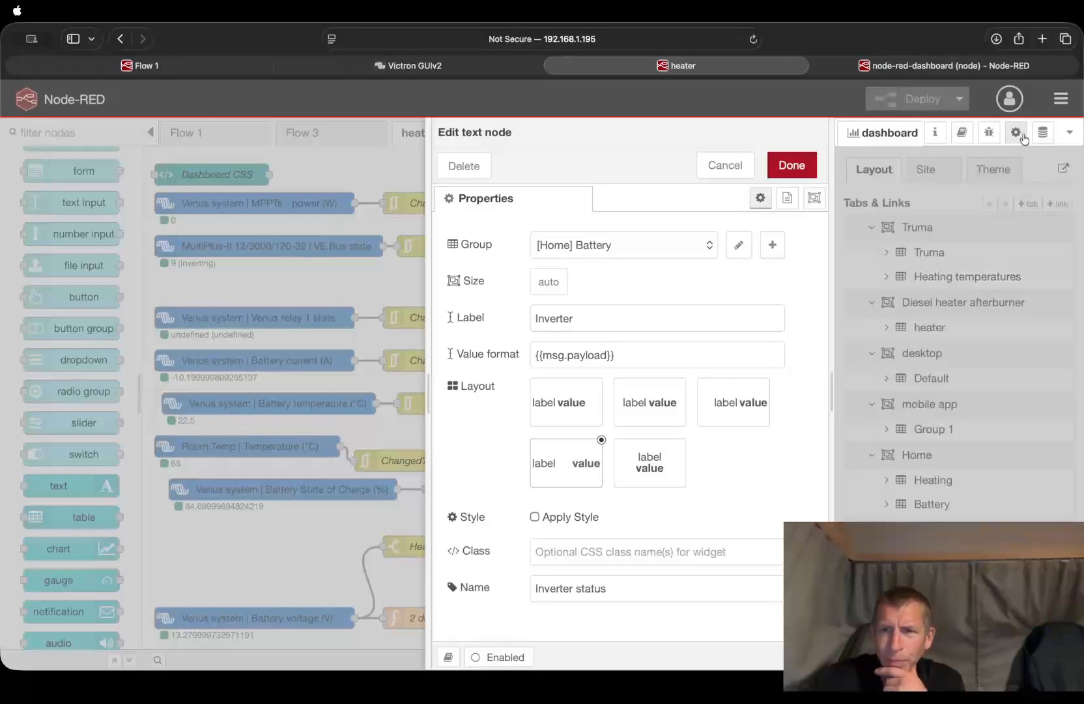
click(773, 167)
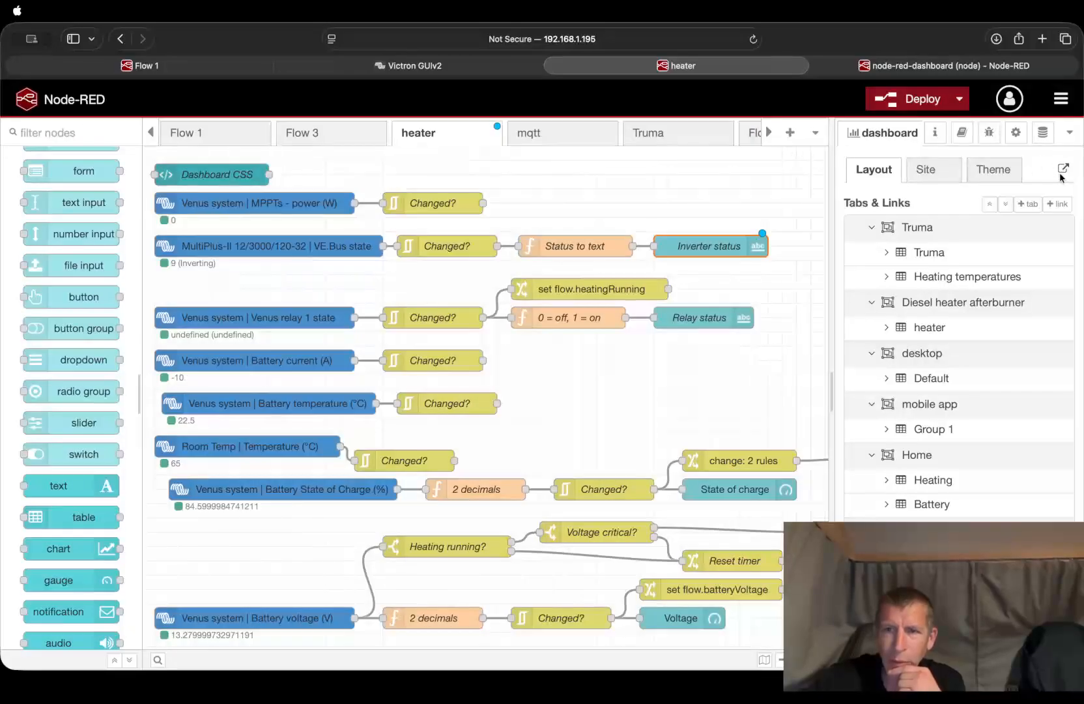
Open the live dashboard and go to its Home page to view the battery widgets and inverter status.
click(1063, 167)
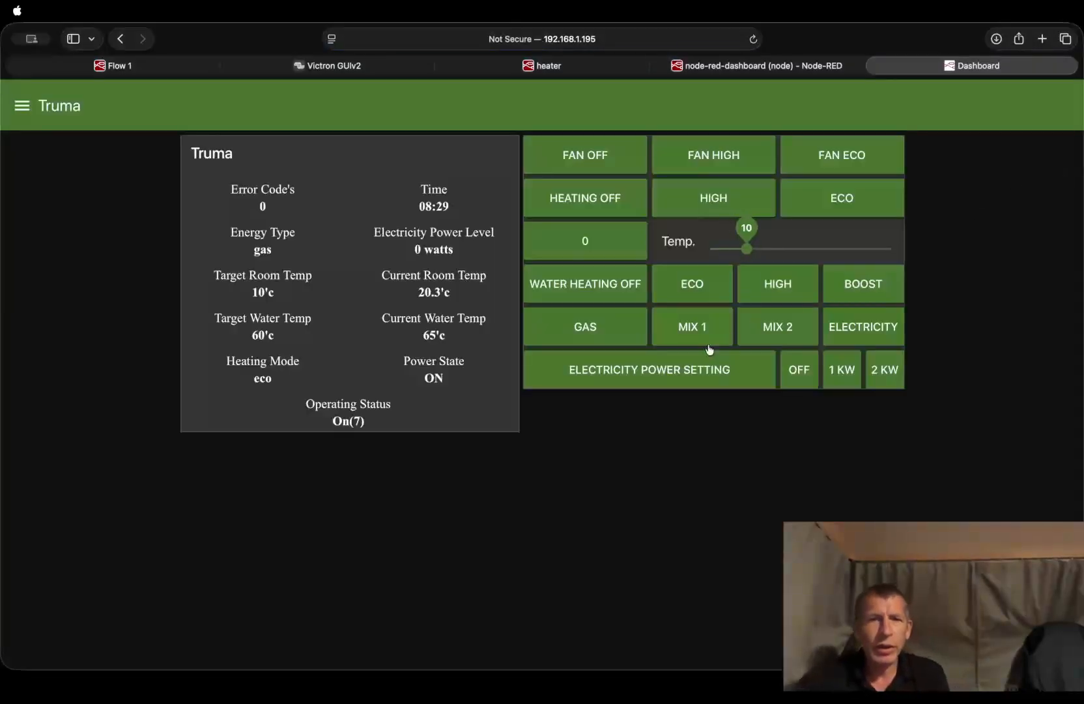
click(22, 115)
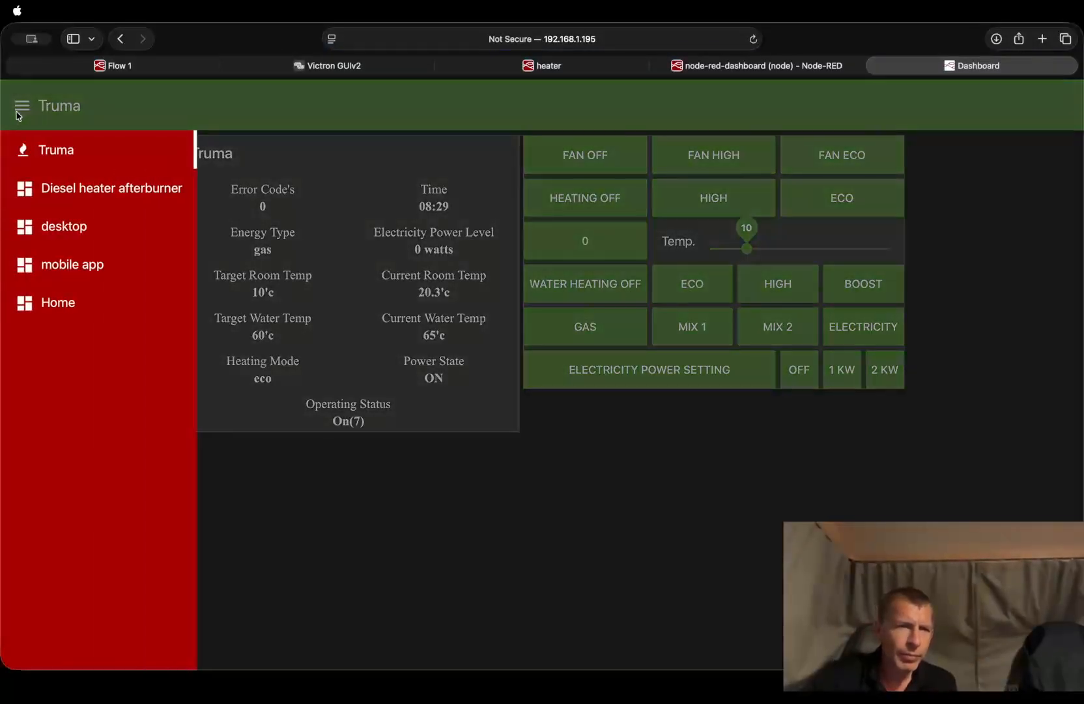
click(85, 303)
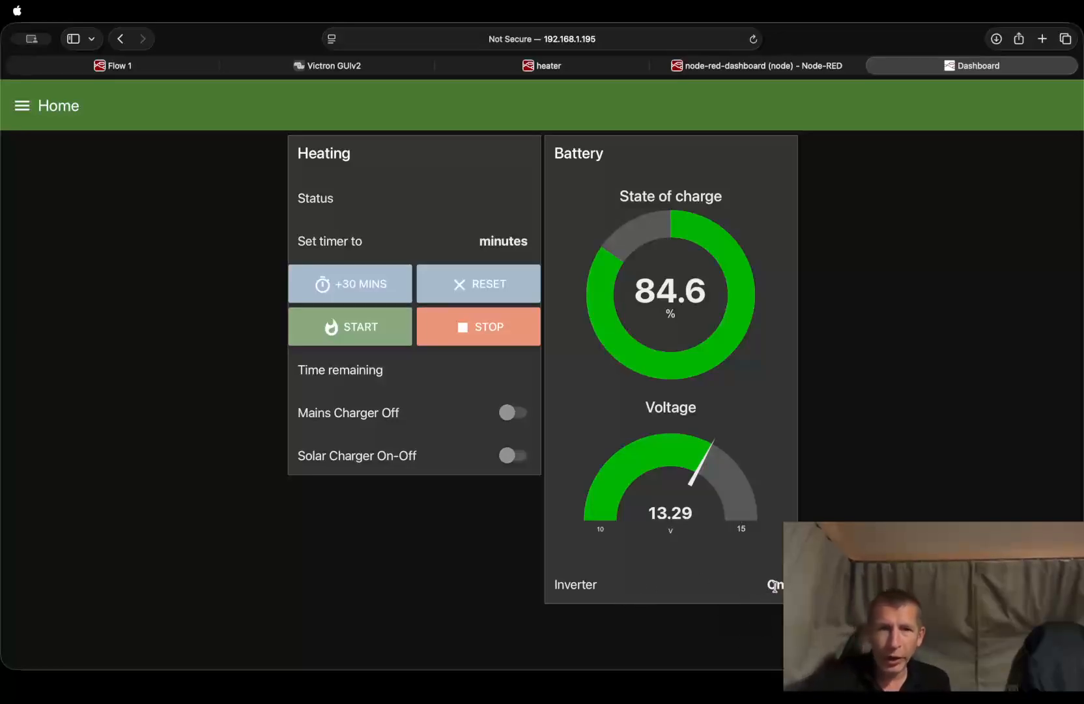
In the heater flow's Status to text function, set the text for status 9 to "inverting" and save the node.
click(544, 67)
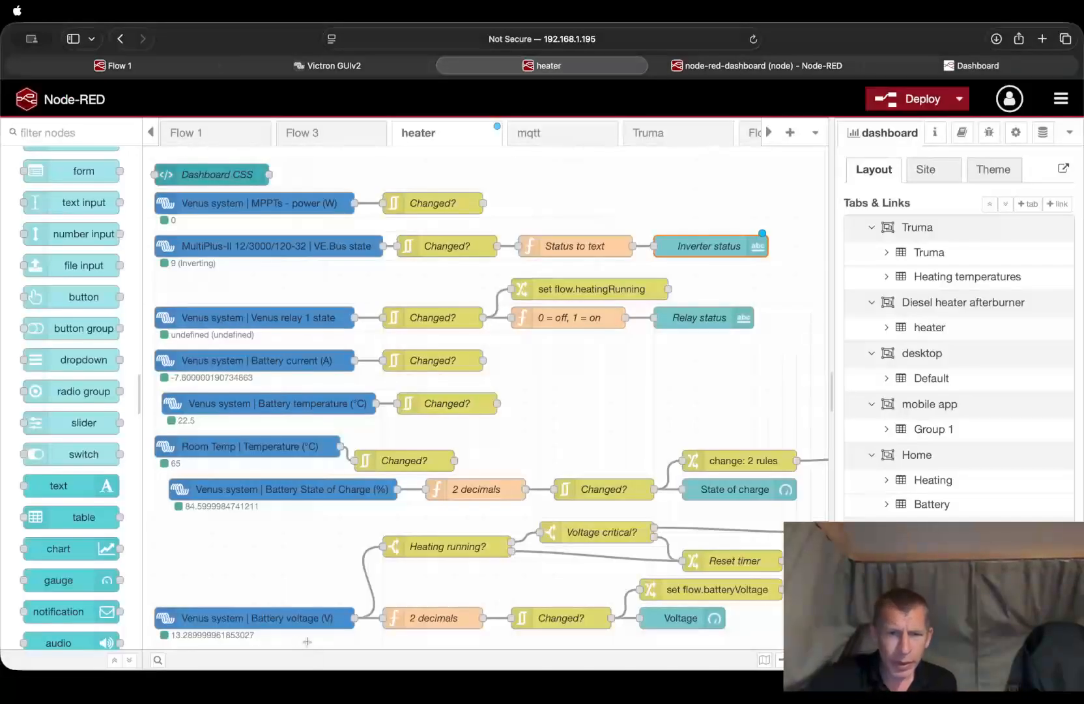
double_click(571, 247)
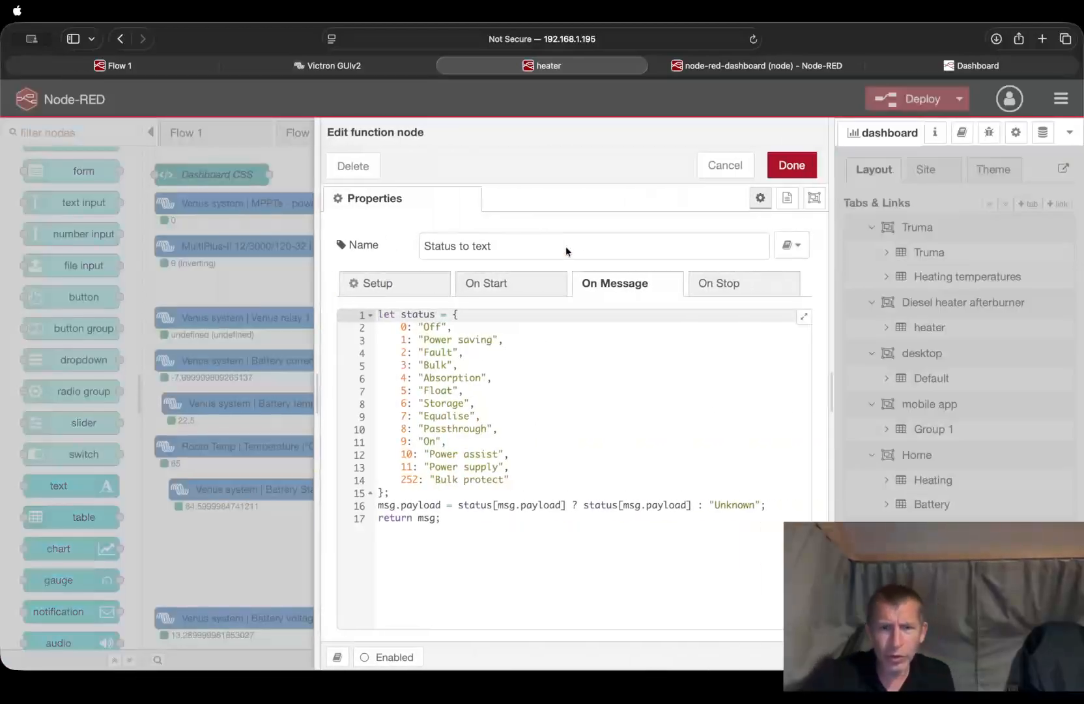
shift+click(435, 443)
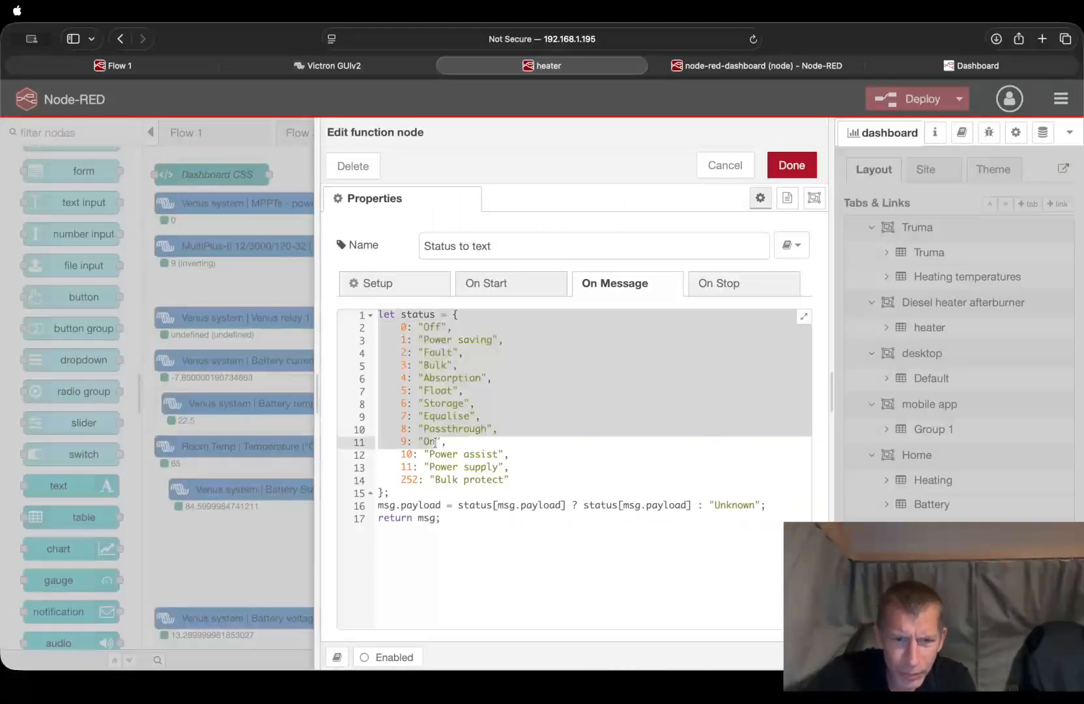
click(442, 443)
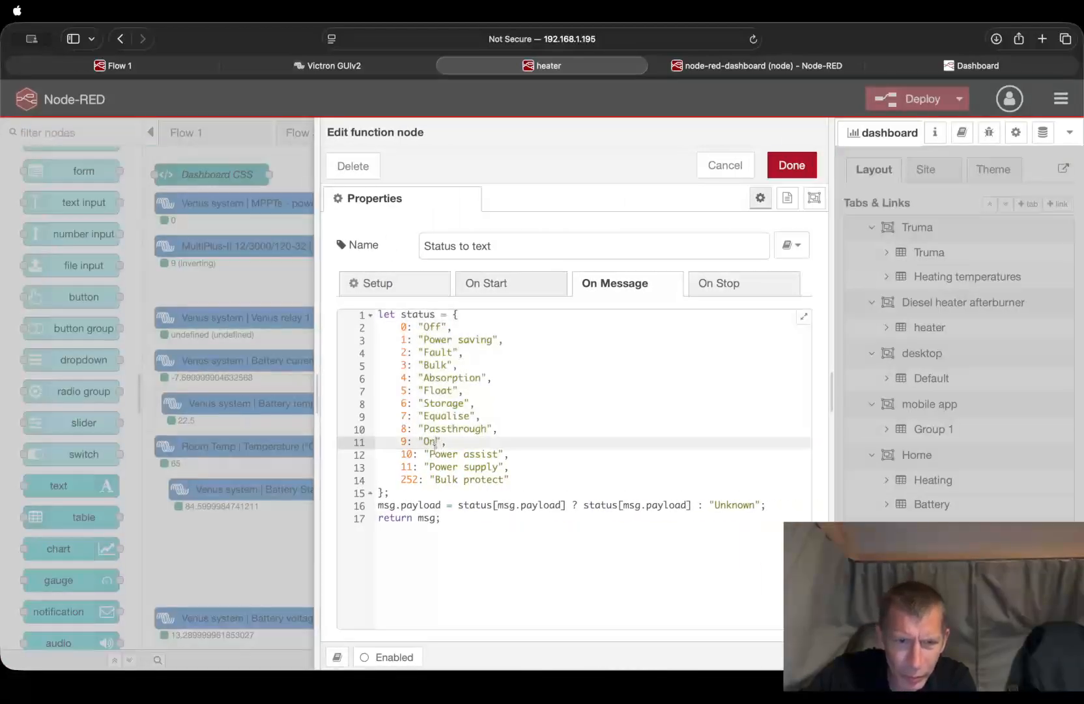
key(BackSpace)
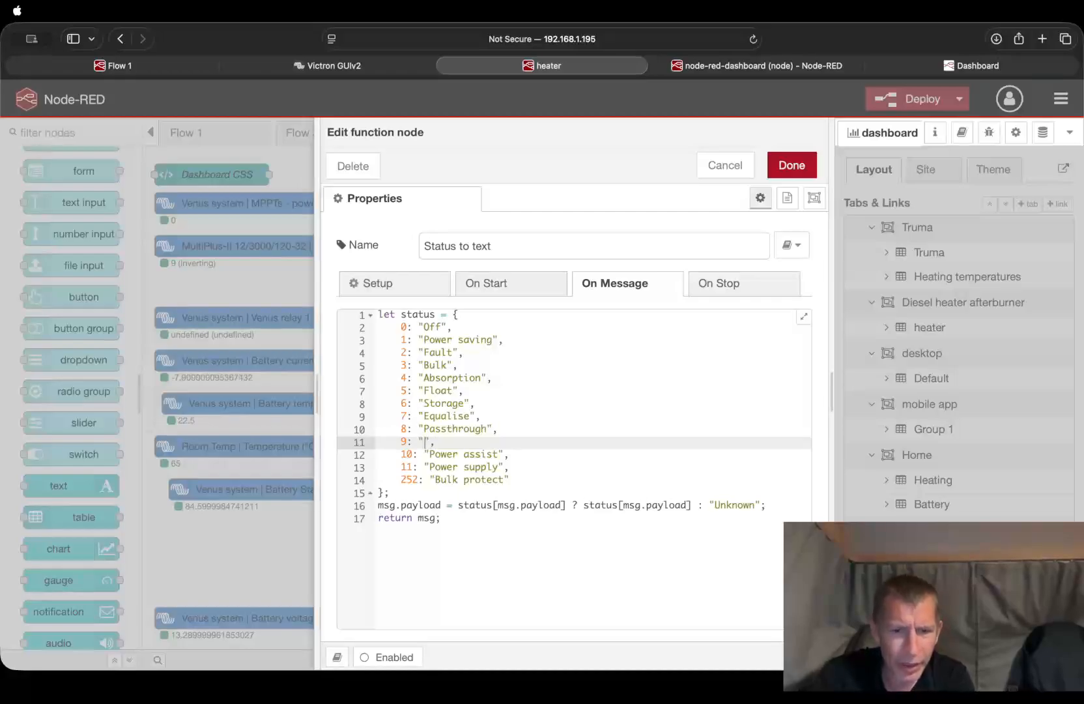
text(inver)
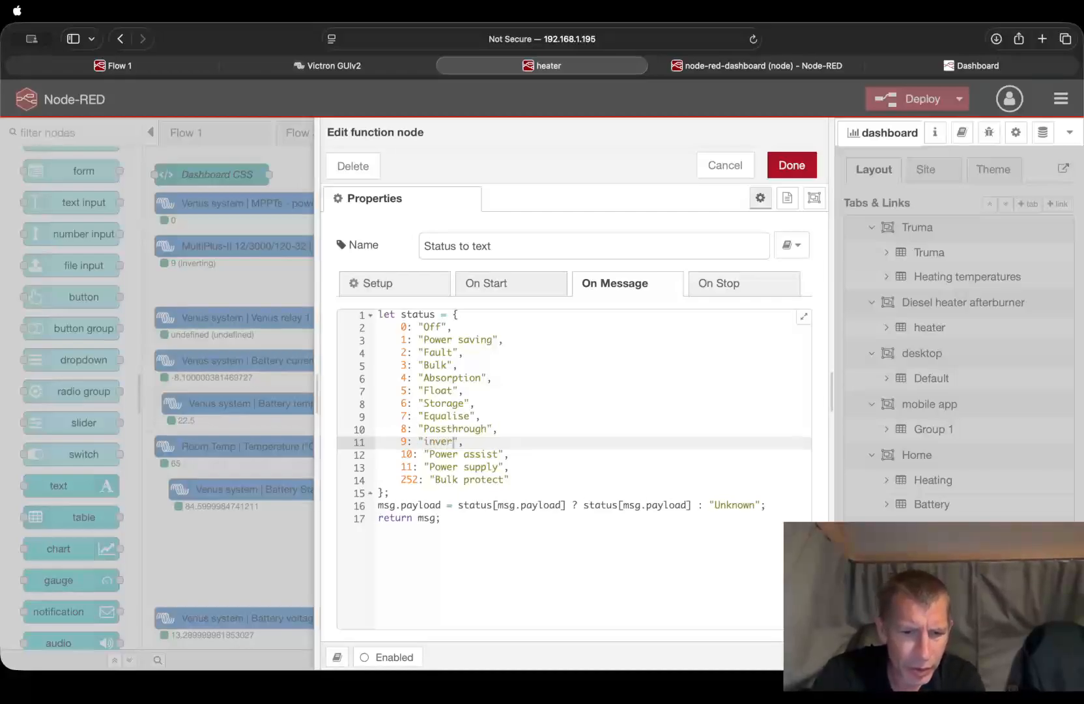
text(ting)
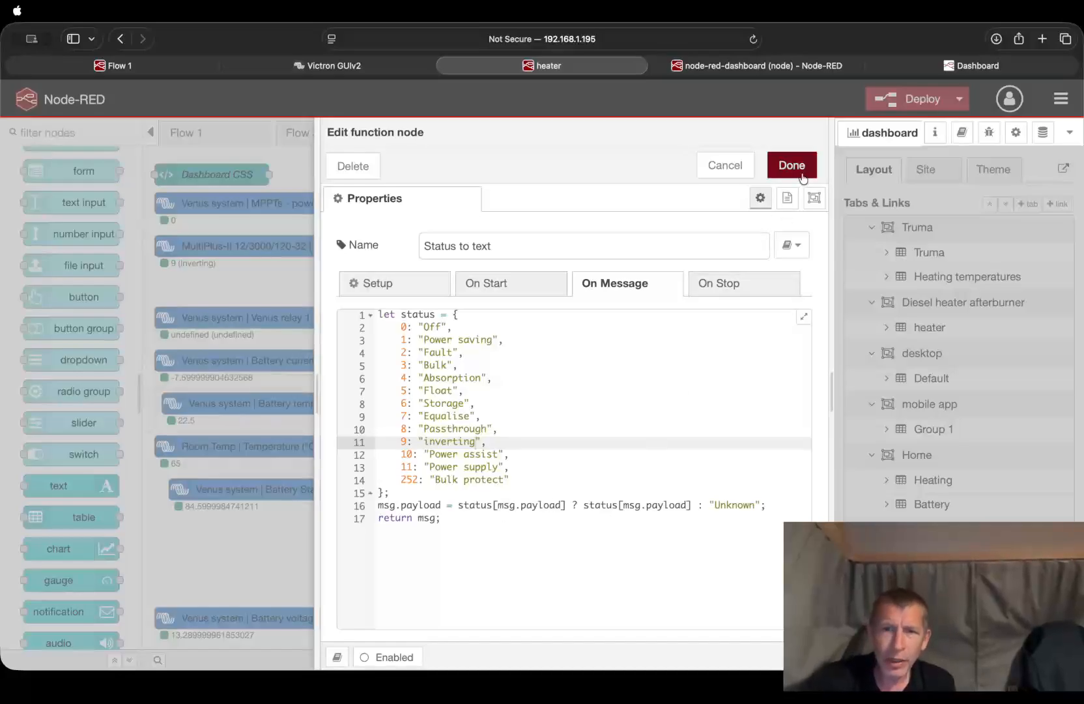
click(803, 176)
Deploy the edited heater flow and check the Inverter entry on the live dashboard.
click(909, 99)
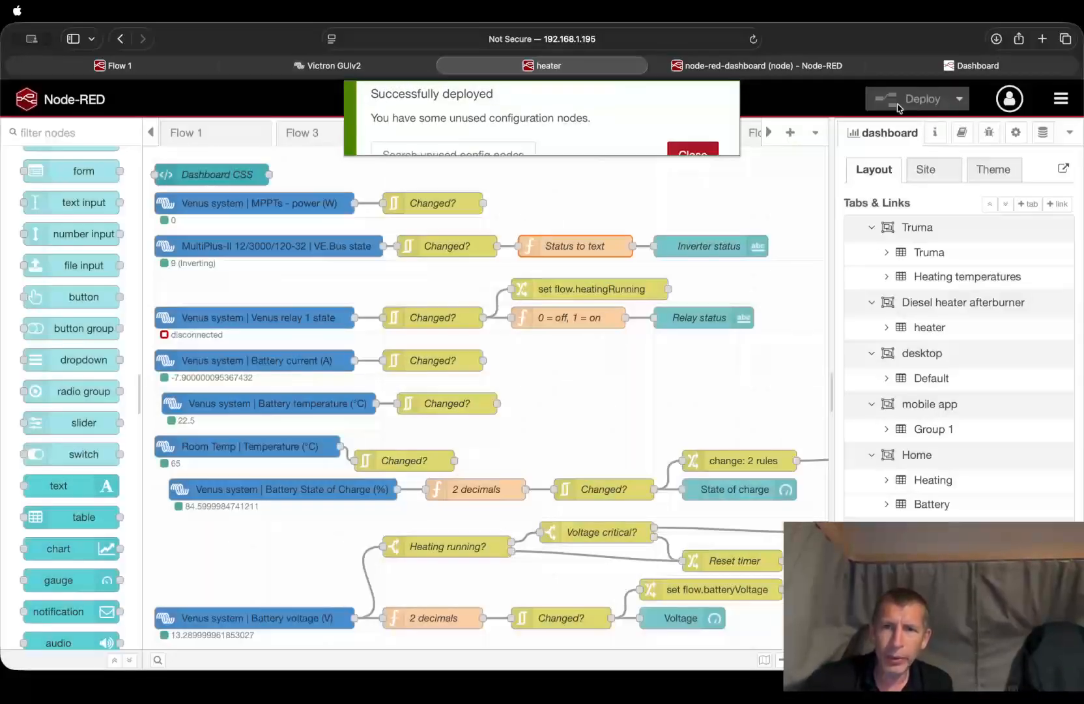
click(984, 68)
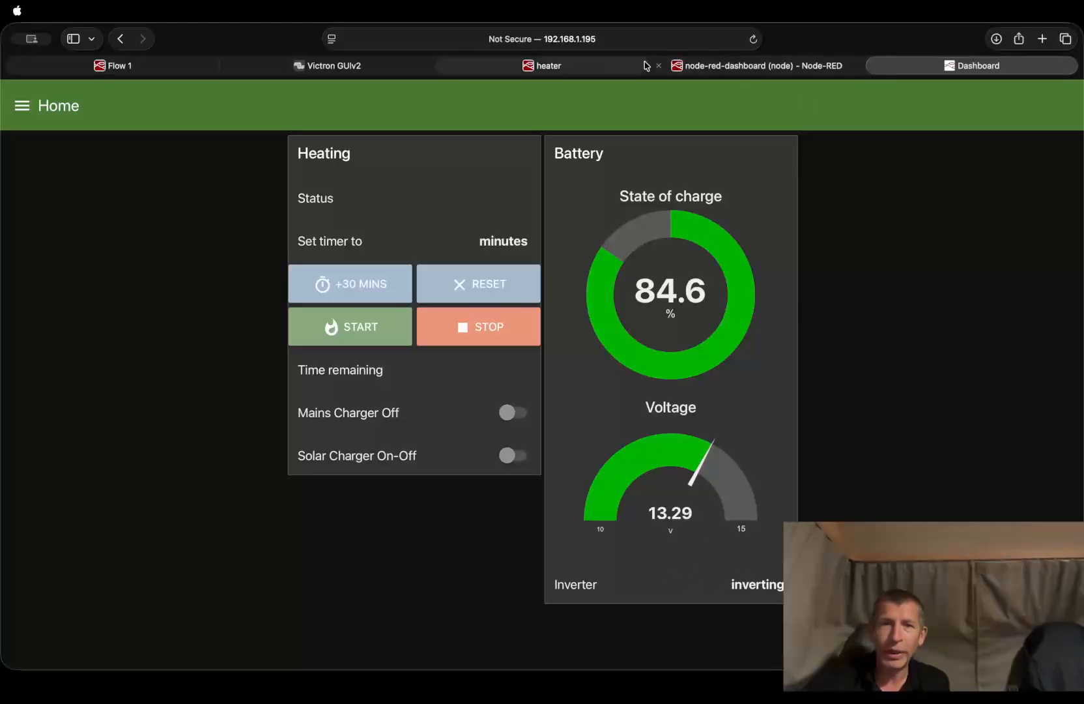
Return to the heater flow and review the Status to text function's code and the MultiPlus-II VE.Bus state node's value types.
click(598, 66)
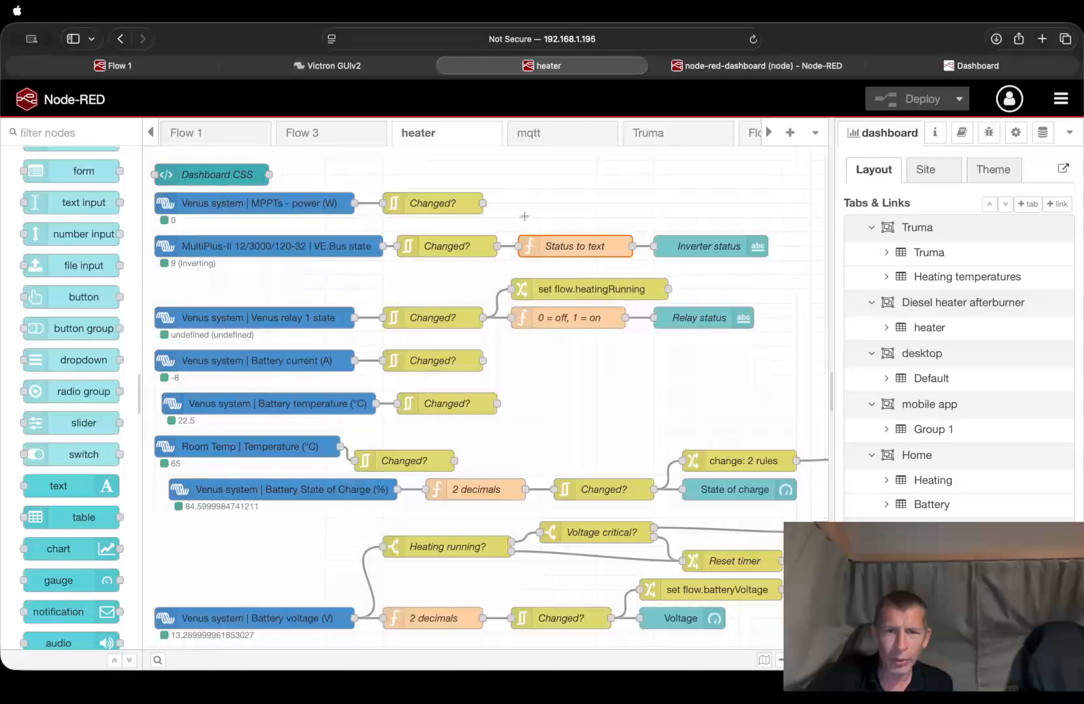
double_click(564, 249)
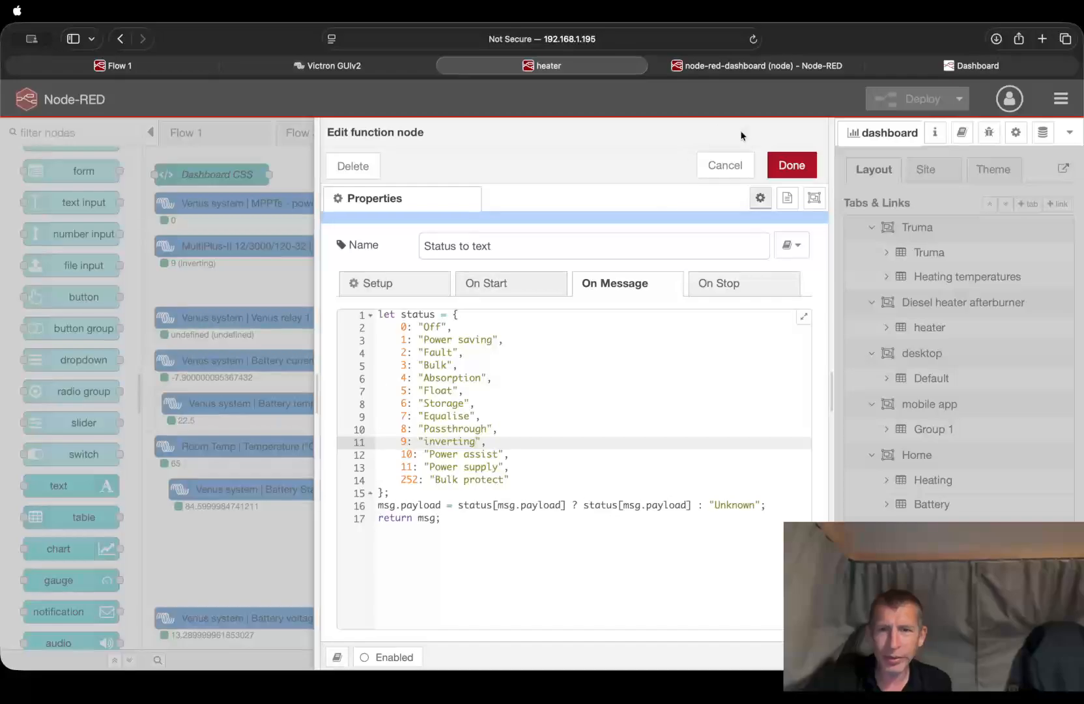
click(792, 165)
click(261, 246)
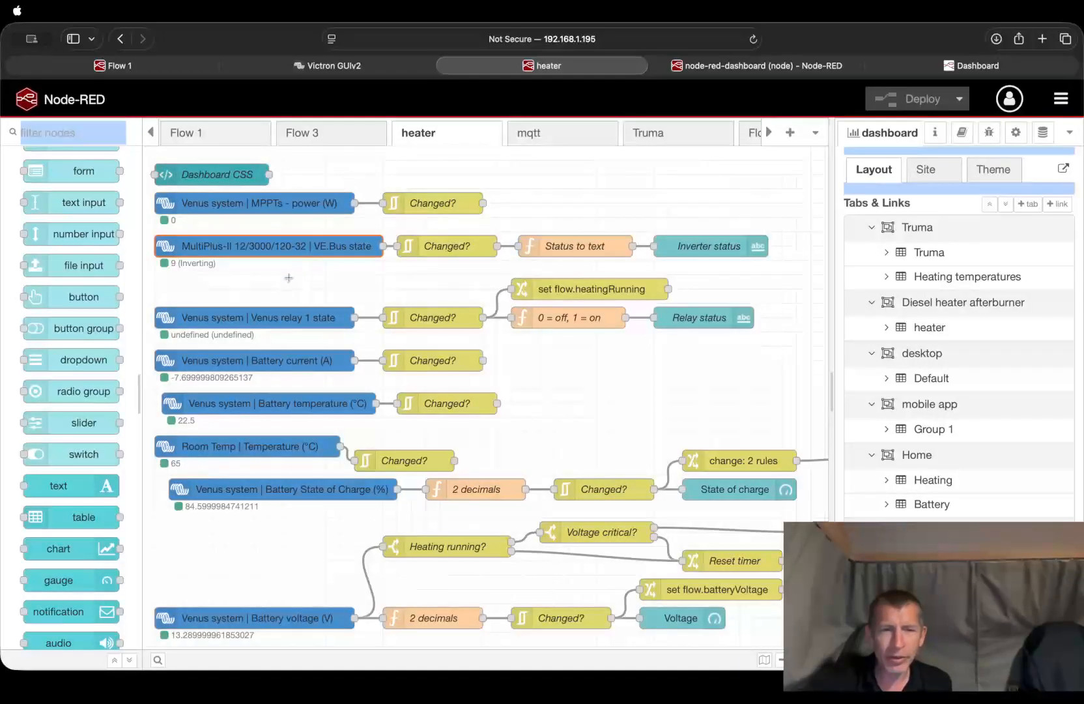
double_click(295, 251)
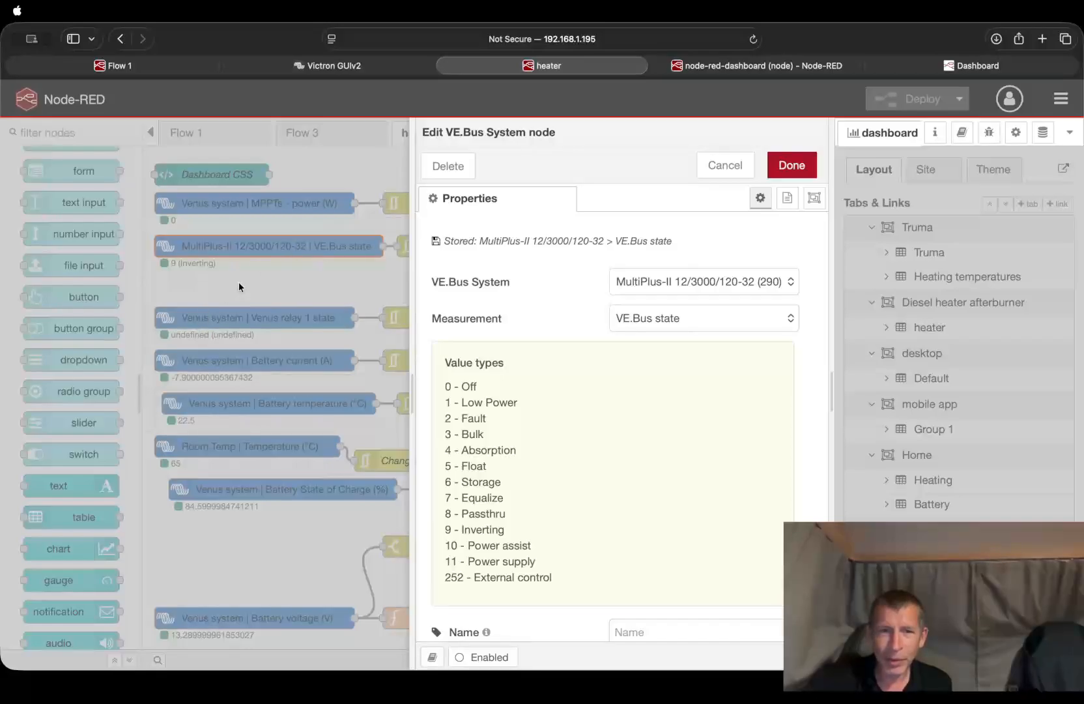
click(734, 164)
Review the settings of the Changed? filter node in the VE.Bus state branch and accept them.
click(470, 232)
double_click(447, 246)
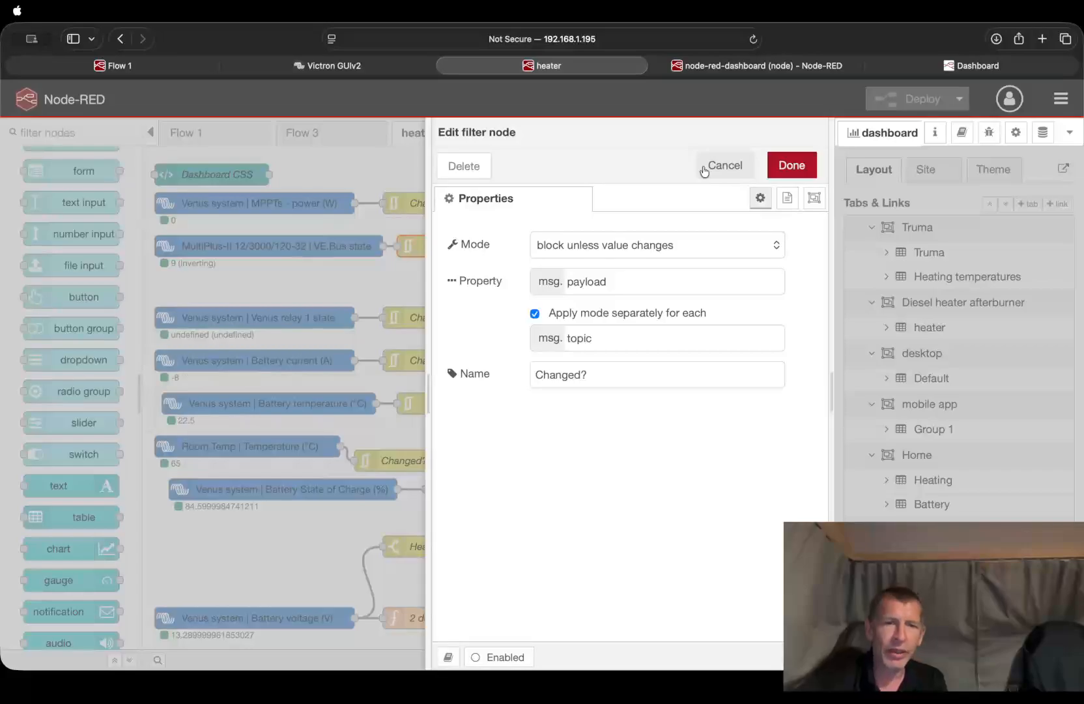
click(793, 167)
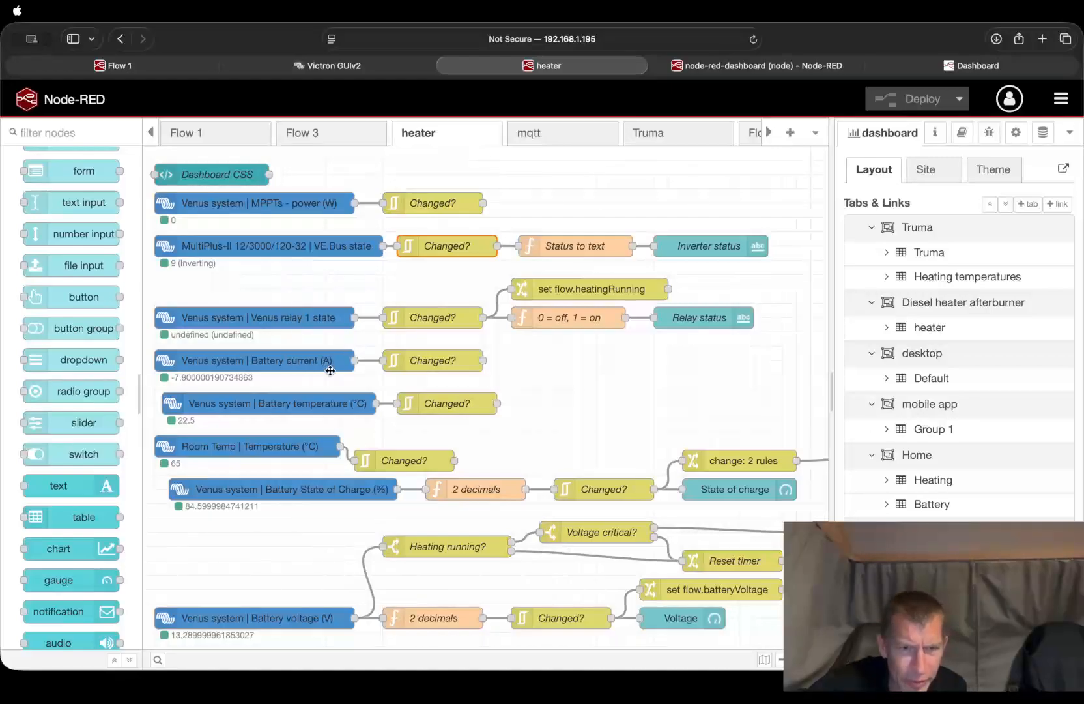
Move the Venus relay 1 state node slightly up, and review the Battery current node's System choices before accepting its settings.
mouse_move(281, 321)
mouse_down()
mouse_move(287, 290)
mouse_move(287, 305)
mouse_up()
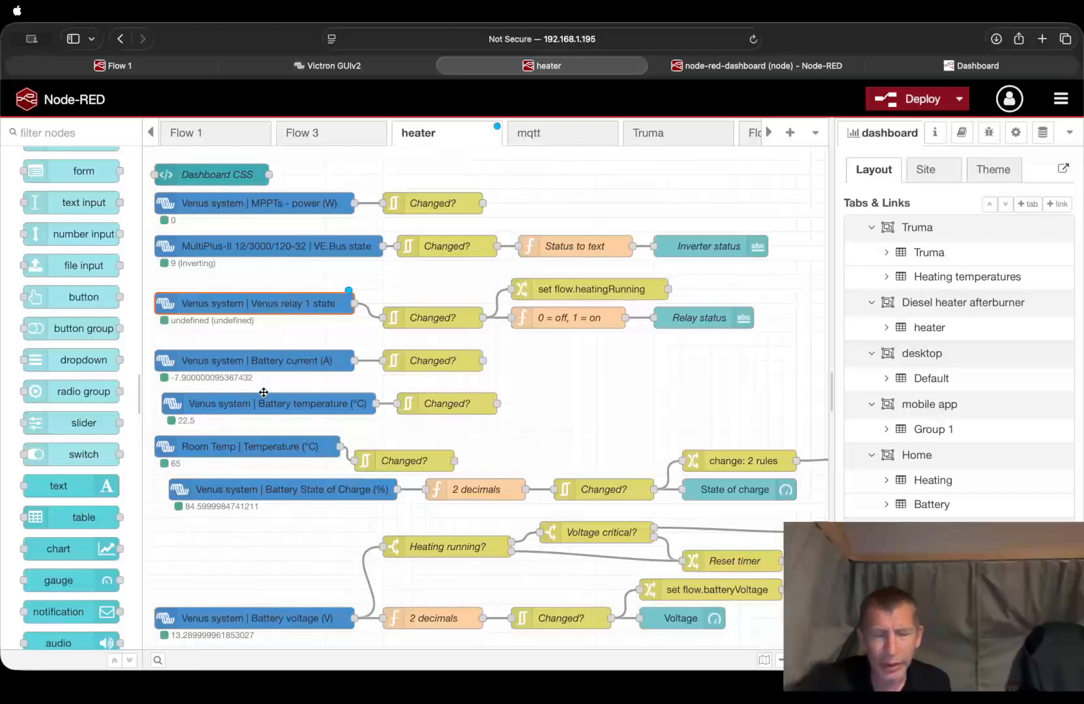
click(293, 357)
scroll(209, 360, right, 1)
scroll(208, 360, down, 1)
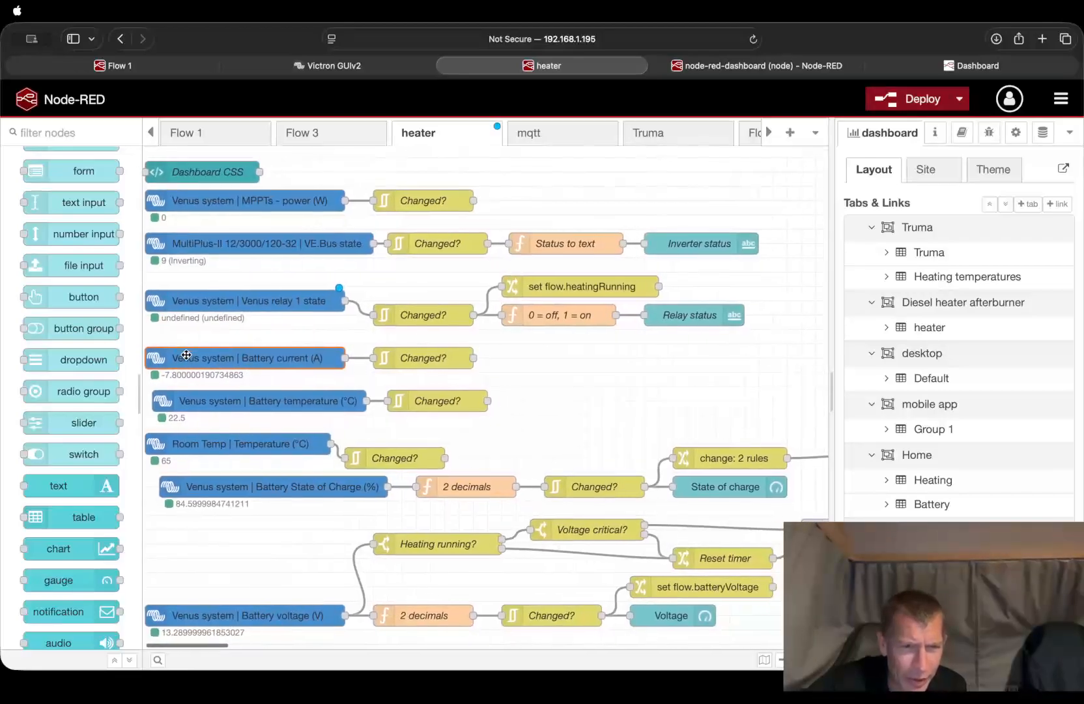
double_click(231, 359)
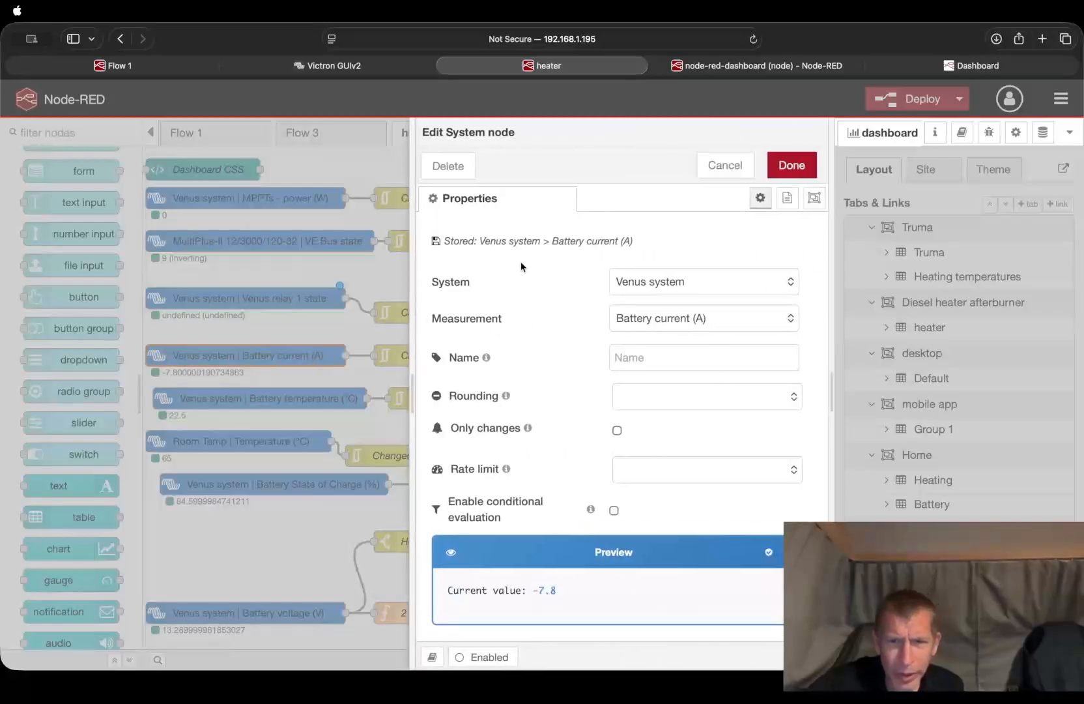
click(677, 286)
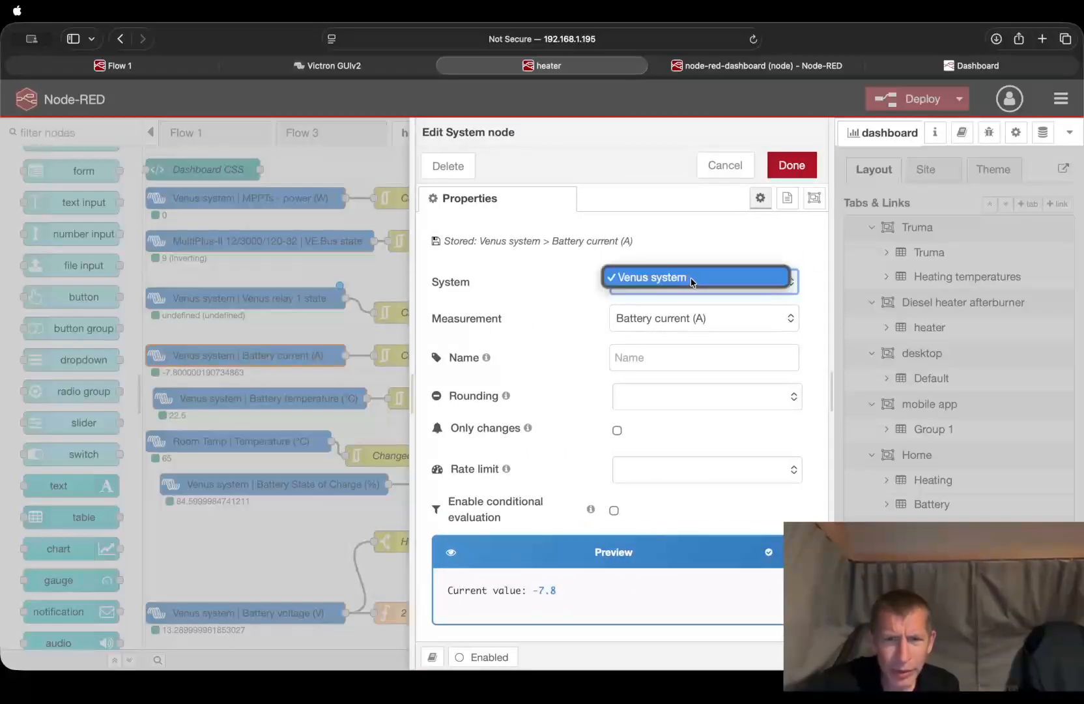
click(720, 241)
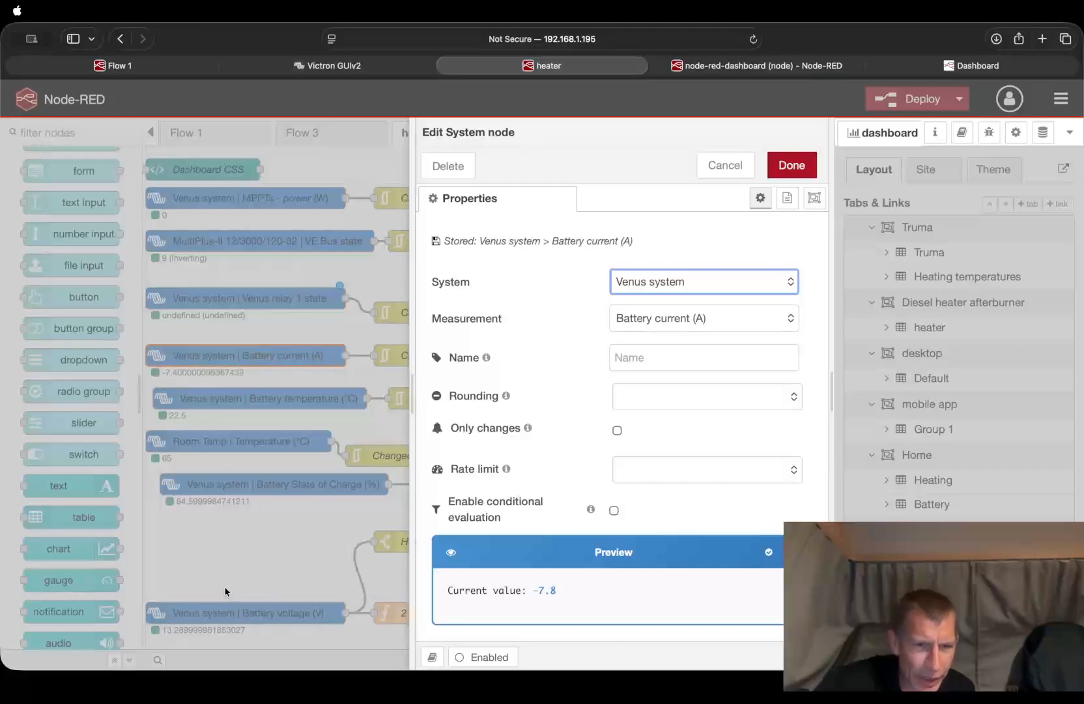
click(793, 168)
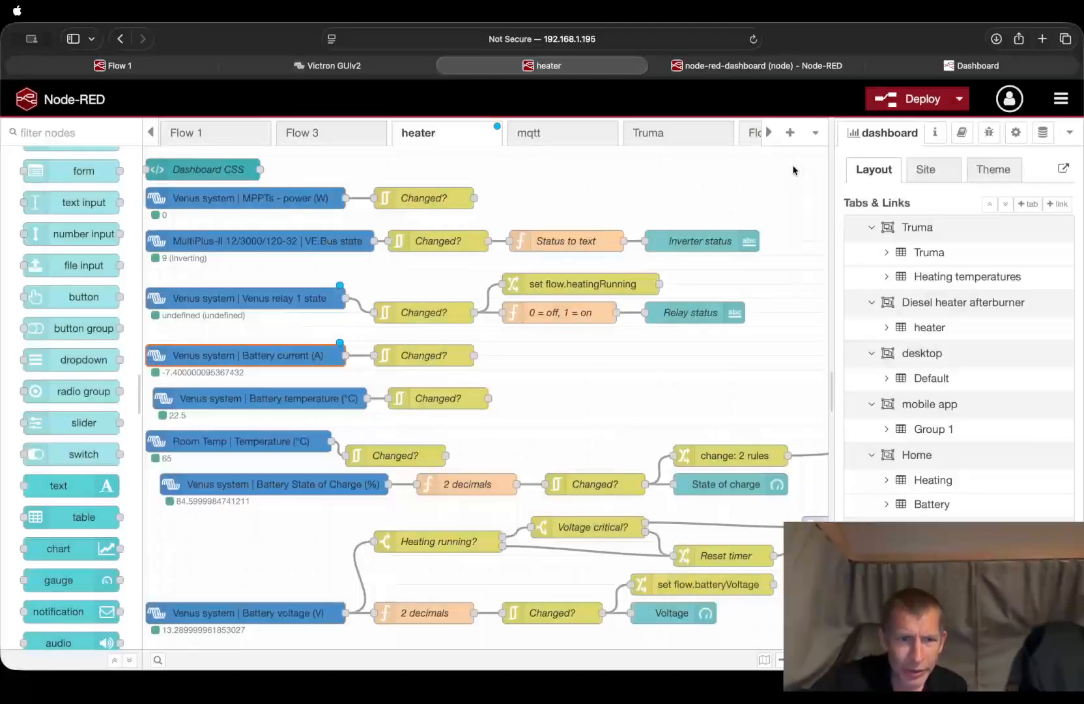
Set the Battery current node's rounding to 3 digits, save the node and deploy the flow.
scroll(148, 390, left, 2)
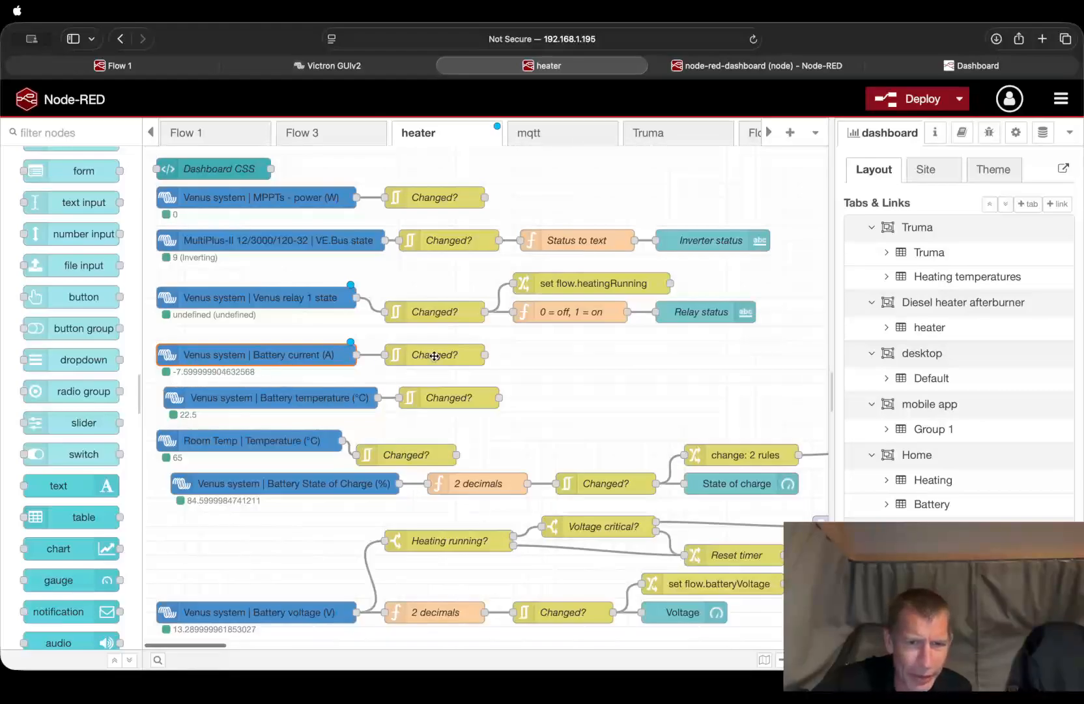
double_click(226, 352)
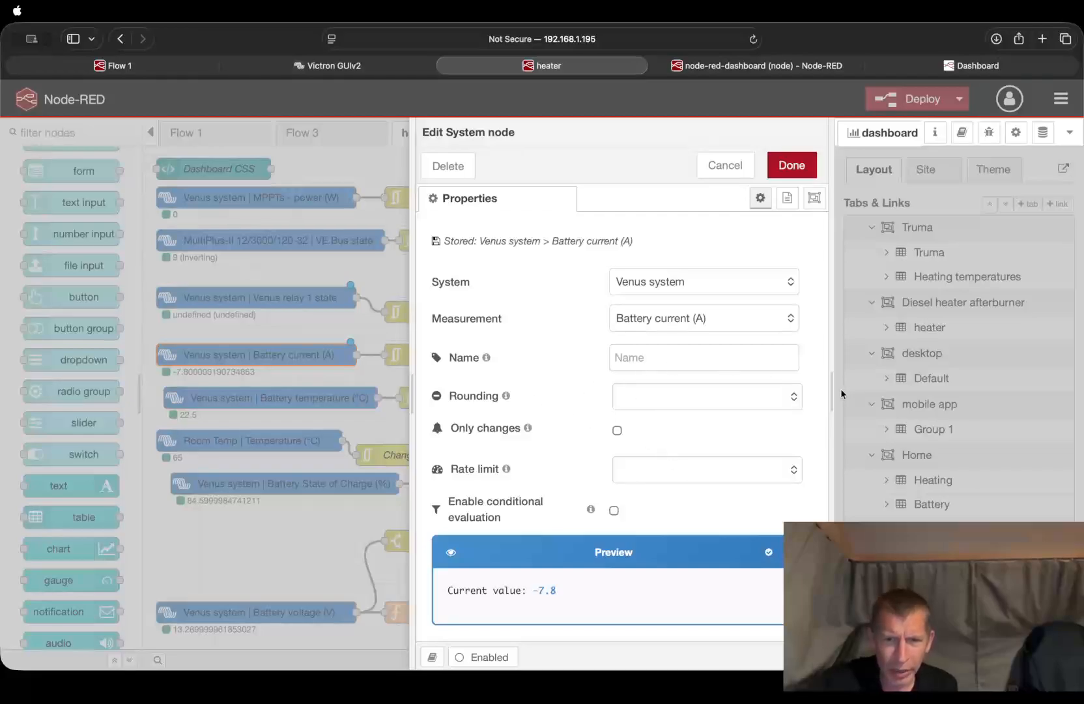
click(768, 398)
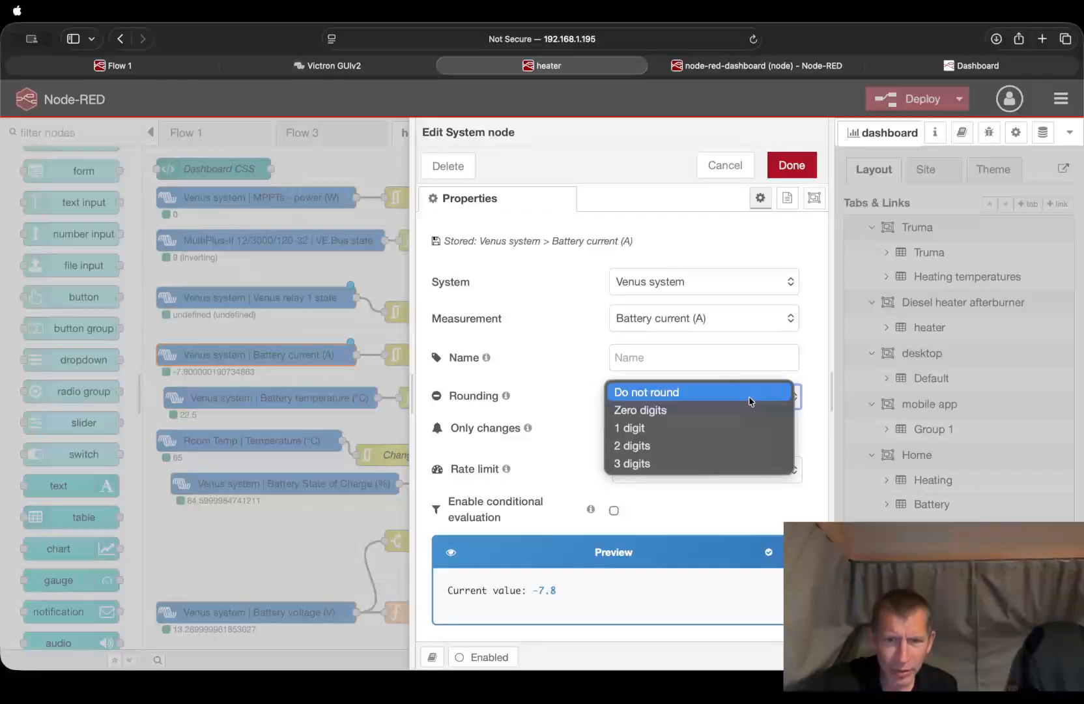
click(688, 465)
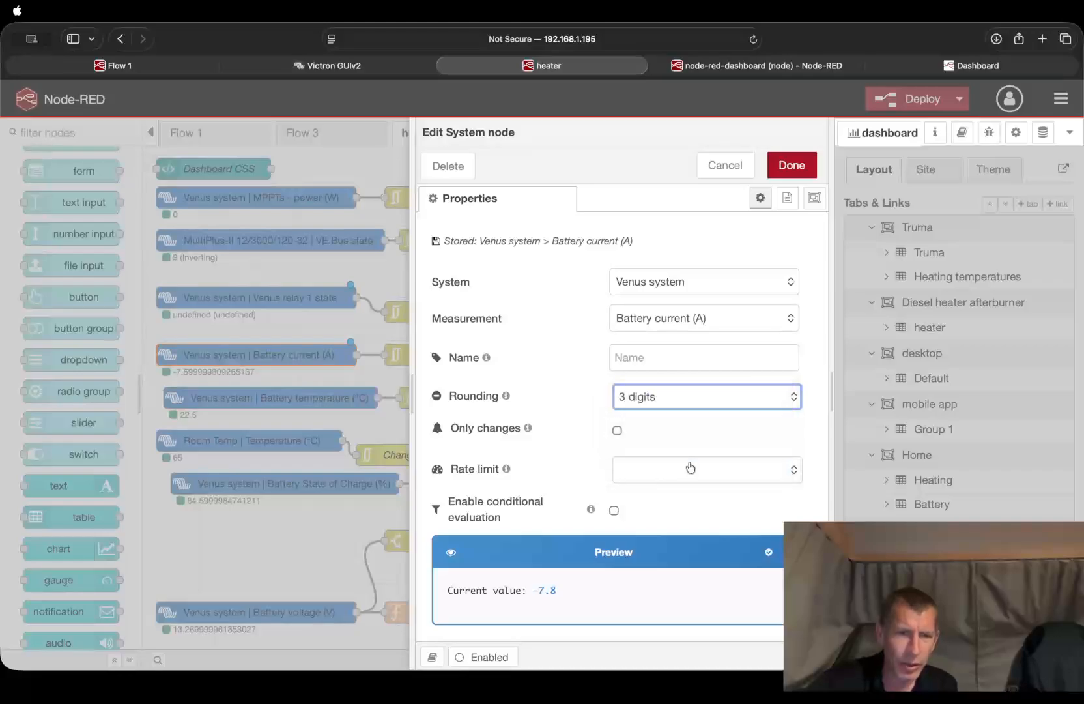
click(802, 169)
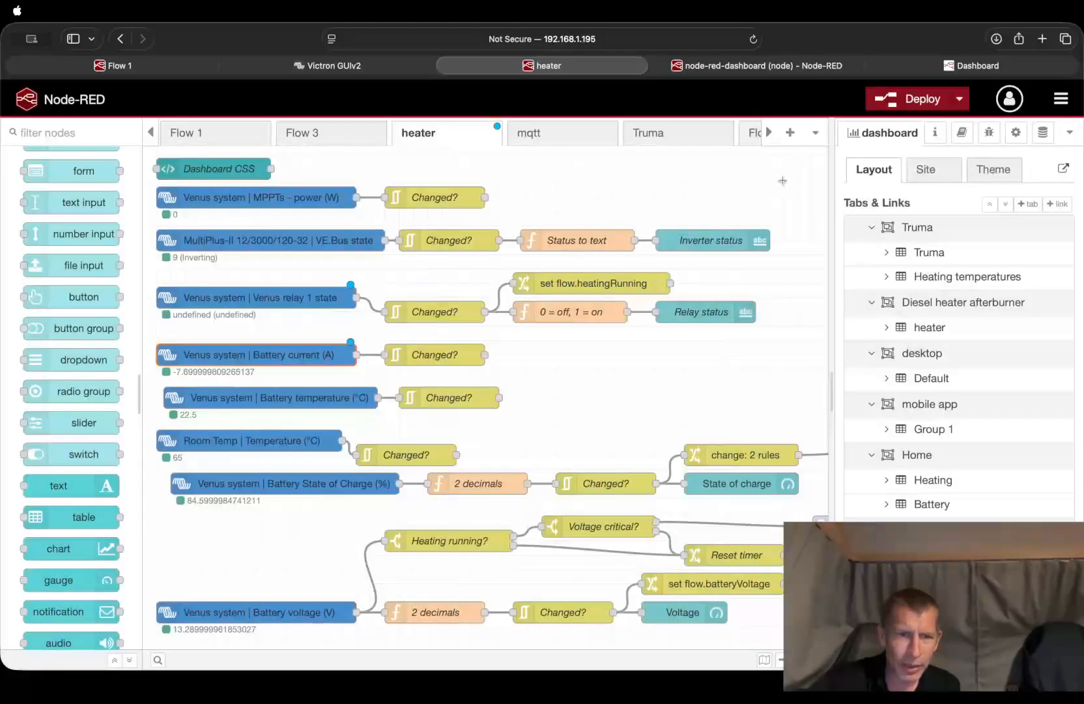
click(931, 101)
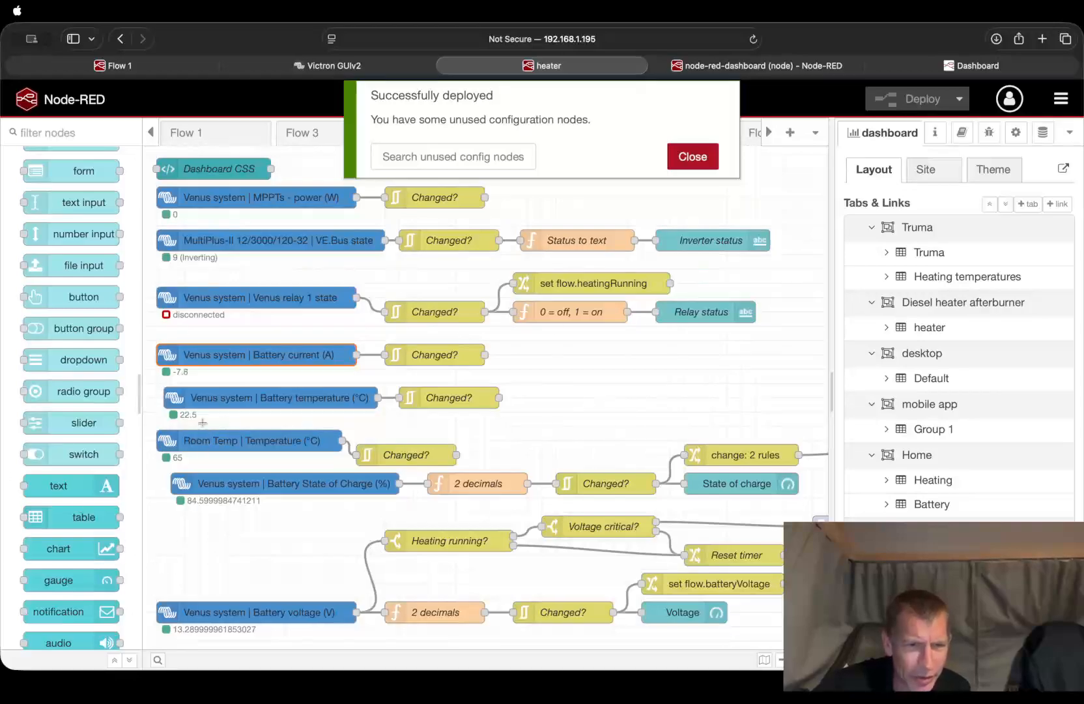
Review the Rounding and Rate limit choices of the Battery current node and accept its settings.
double_click(225, 355)
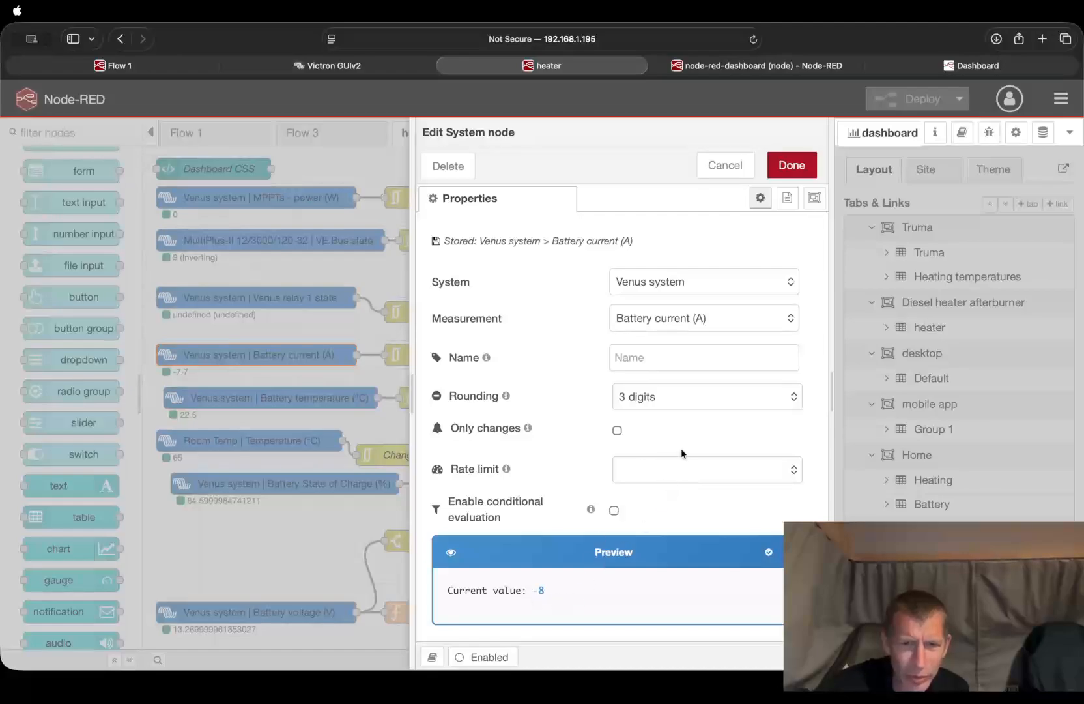
click(738, 397)
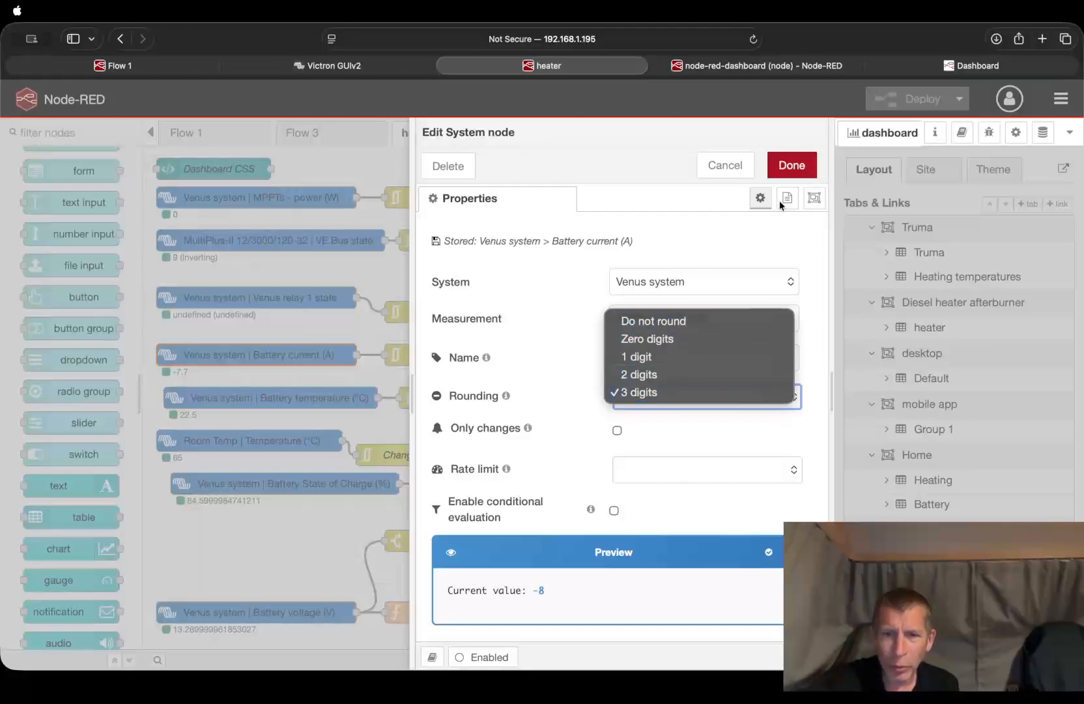
click(737, 158)
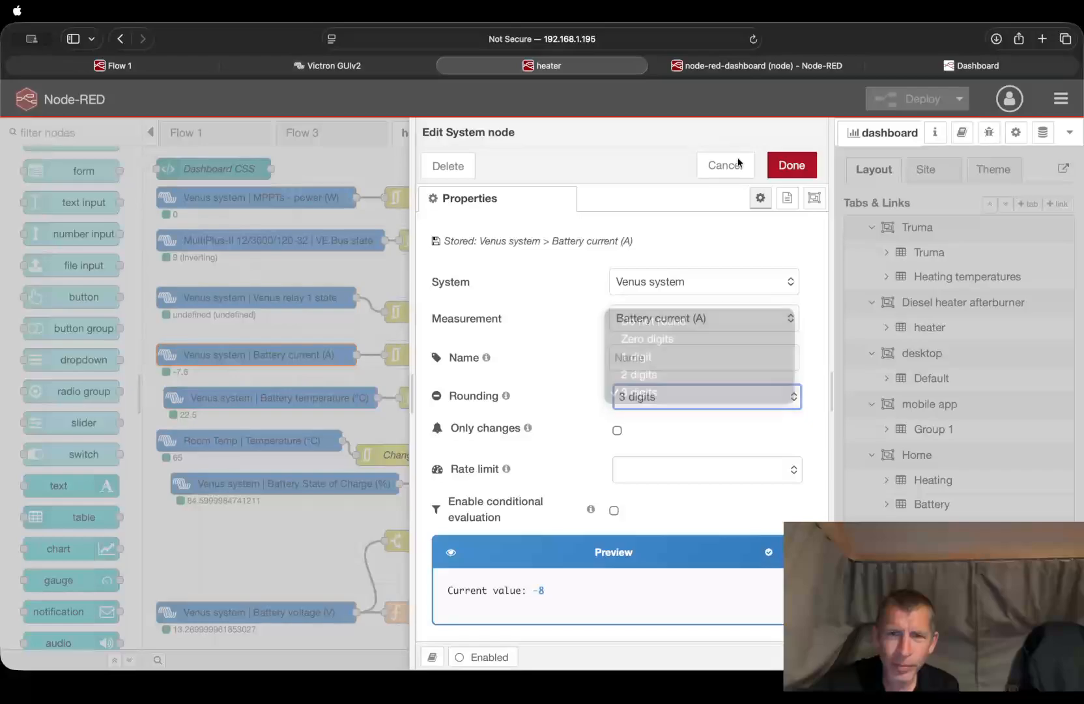
click(752, 485)
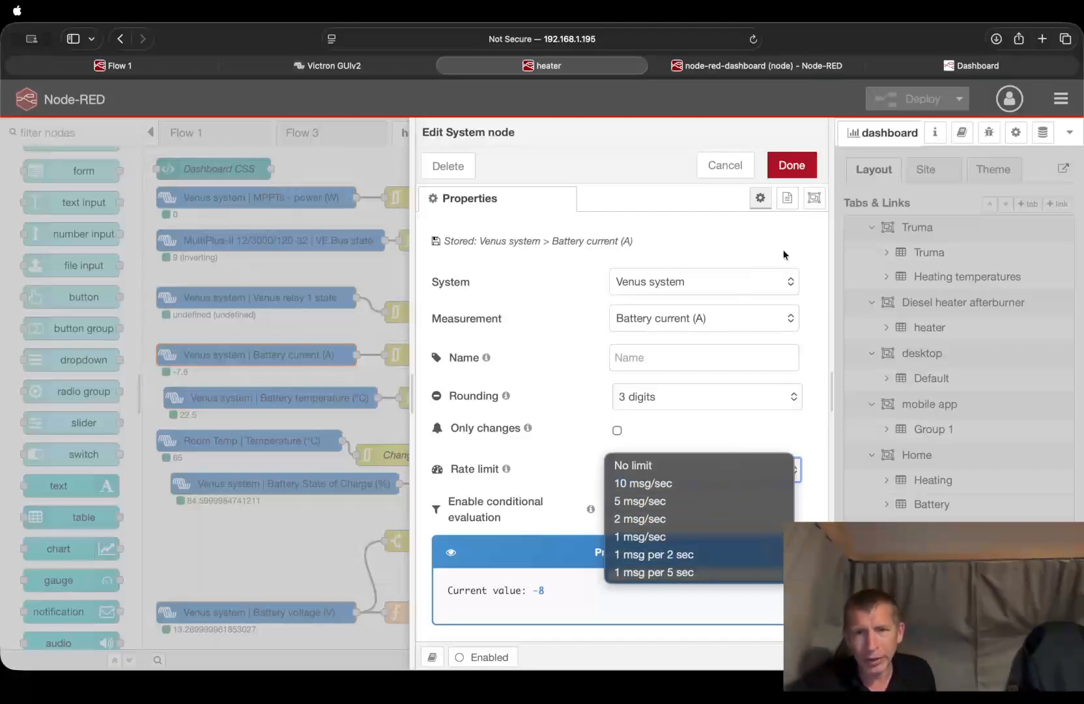
click(802, 166)
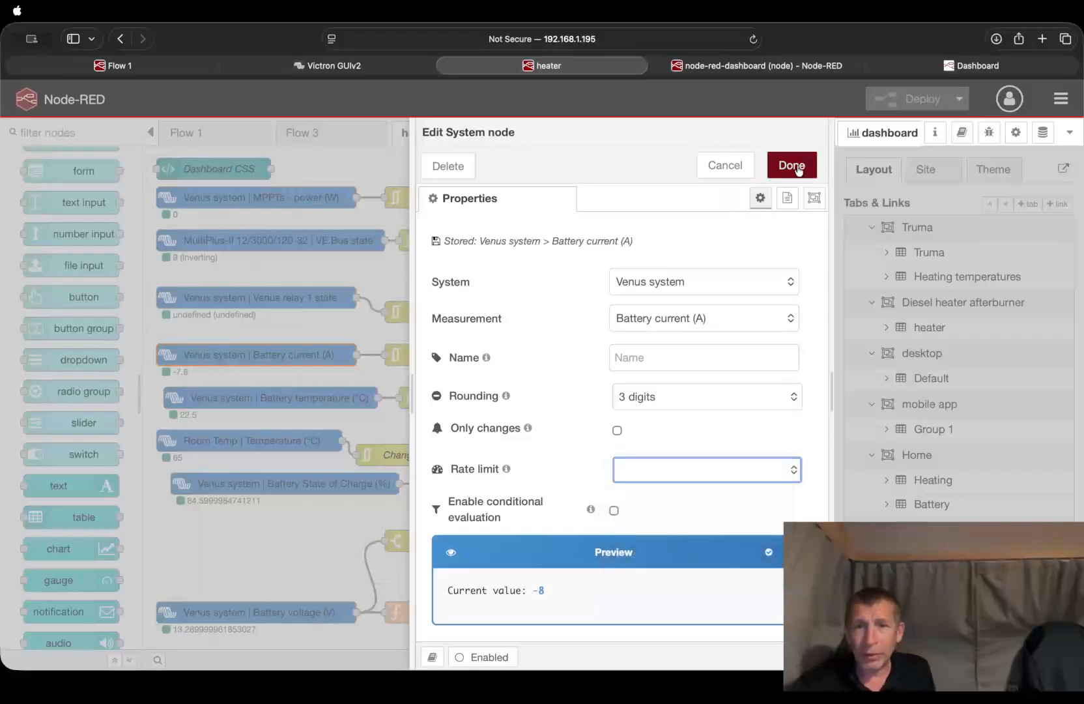
click(799, 168)
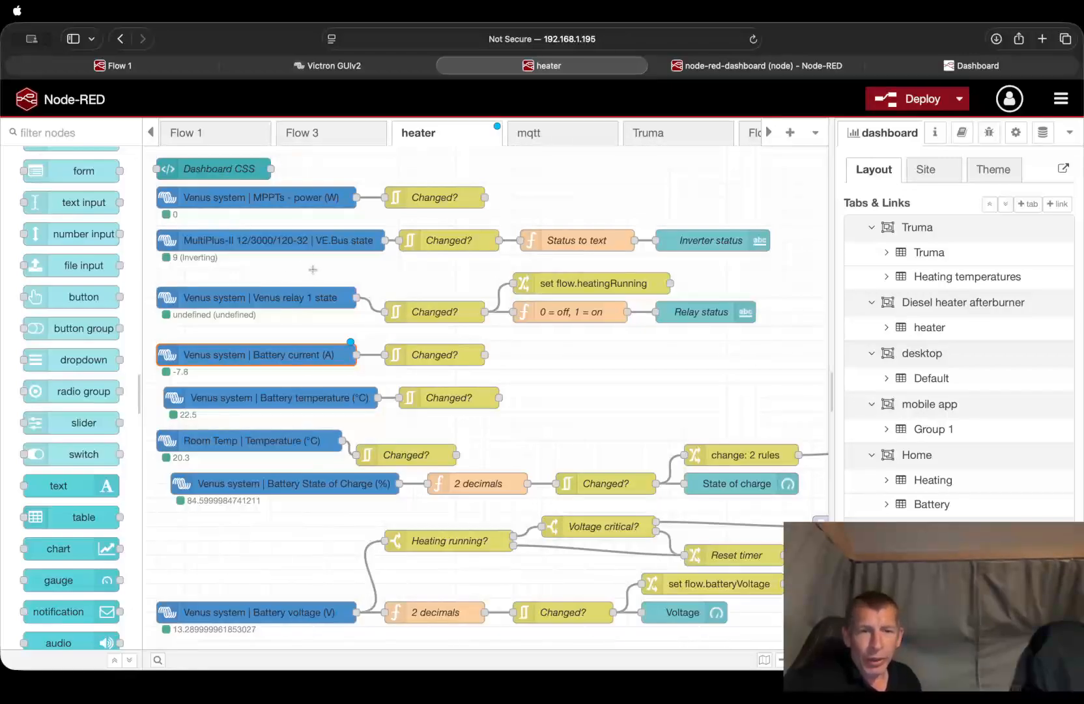
Review the tcp:6666 input node's settings in Flow 1, accept them, deploy the pending changes and dismiss the notification.
click(193, 140)
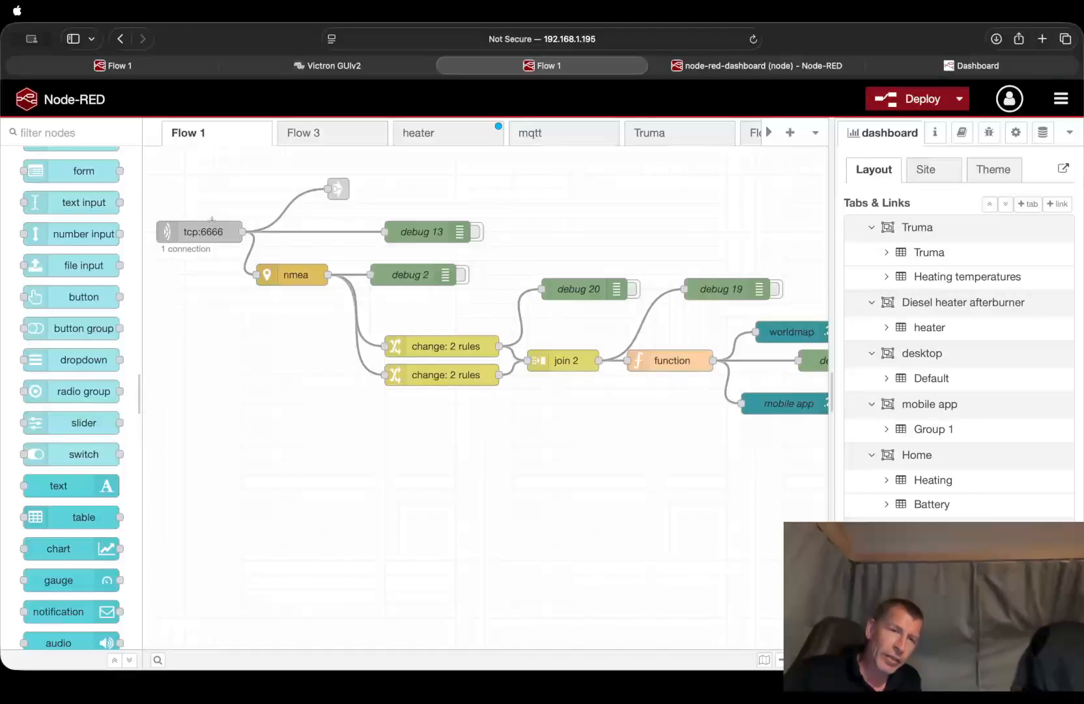
double_click(195, 238)
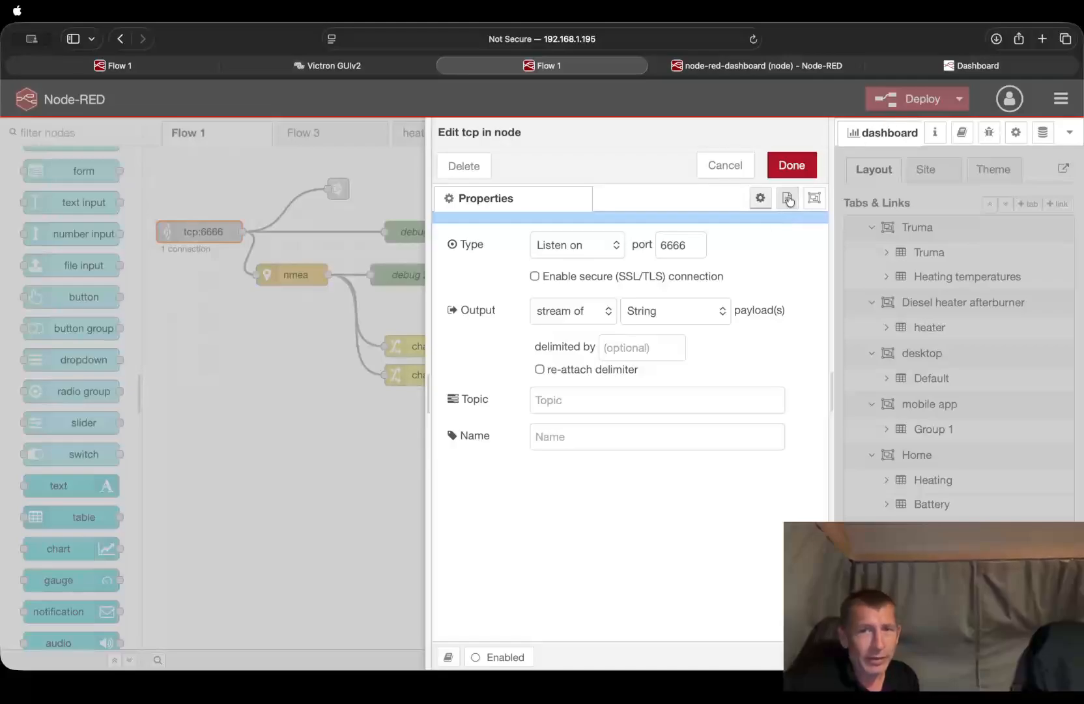
click(801, 167)
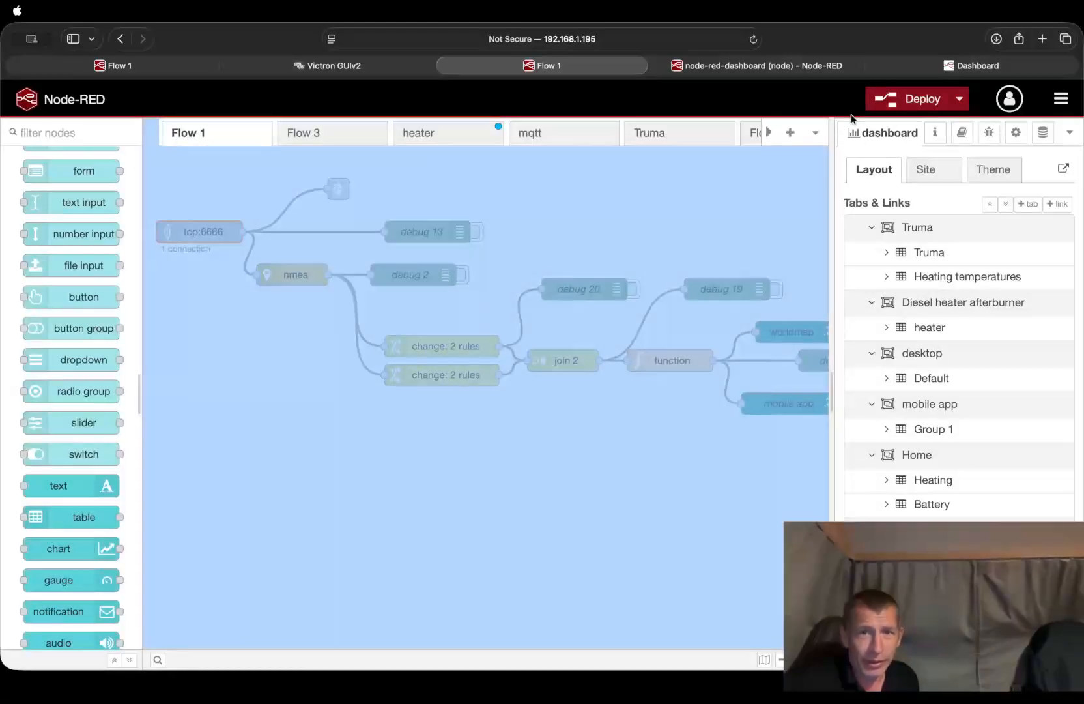
click(896, 99)
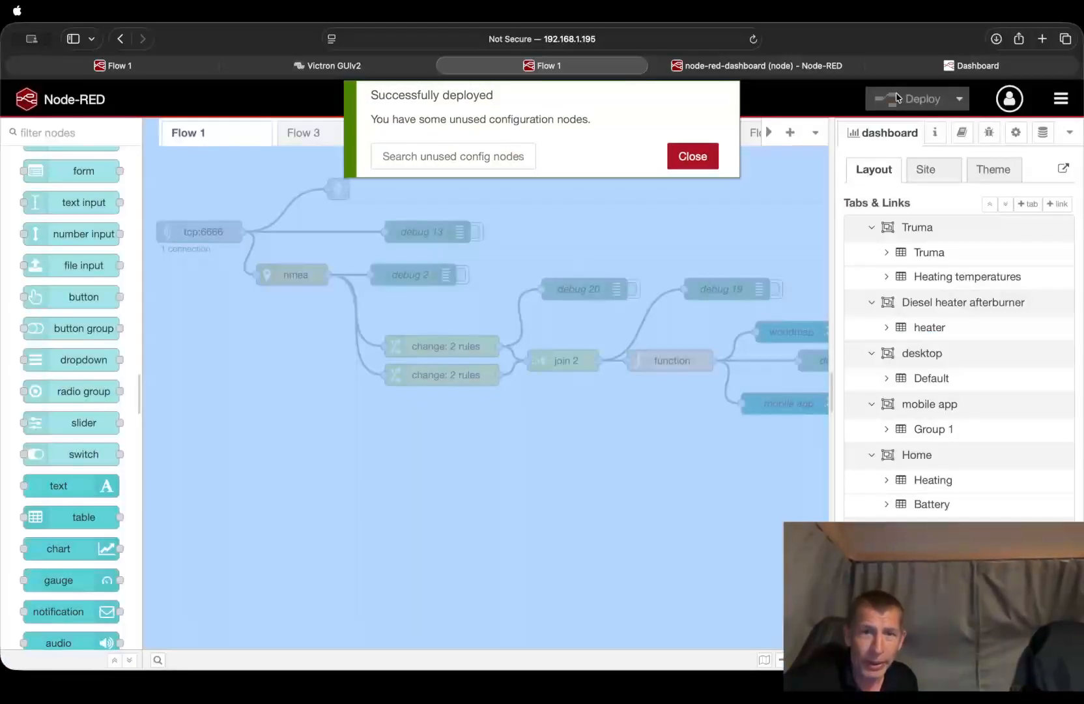
click(692, 155)
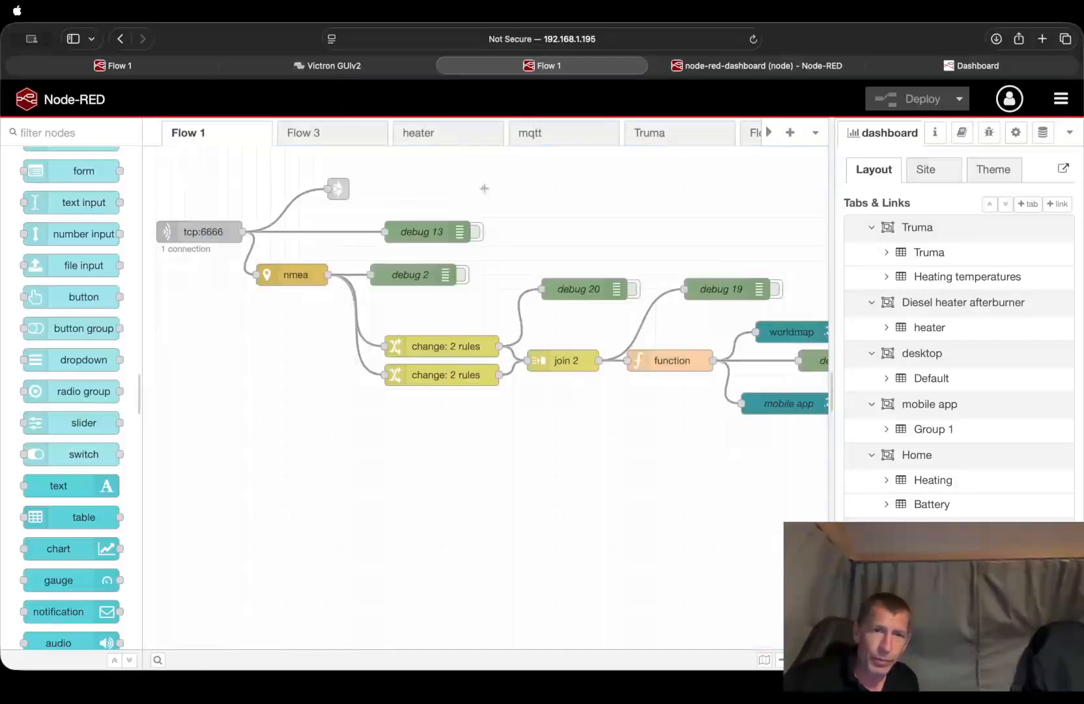
View the incoming TCP messages in the debug sidebar by briefly enabling debug 13, and hide the sidebar to show the whole of Flow 1.
click(622, 294)
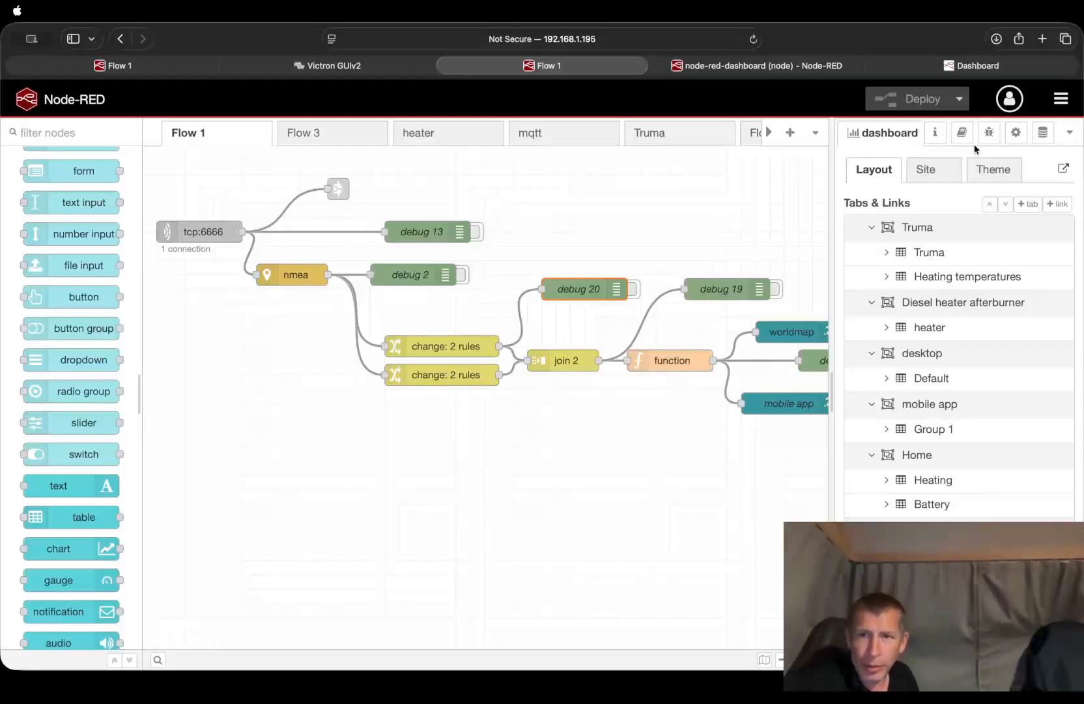
click(1016, 133)
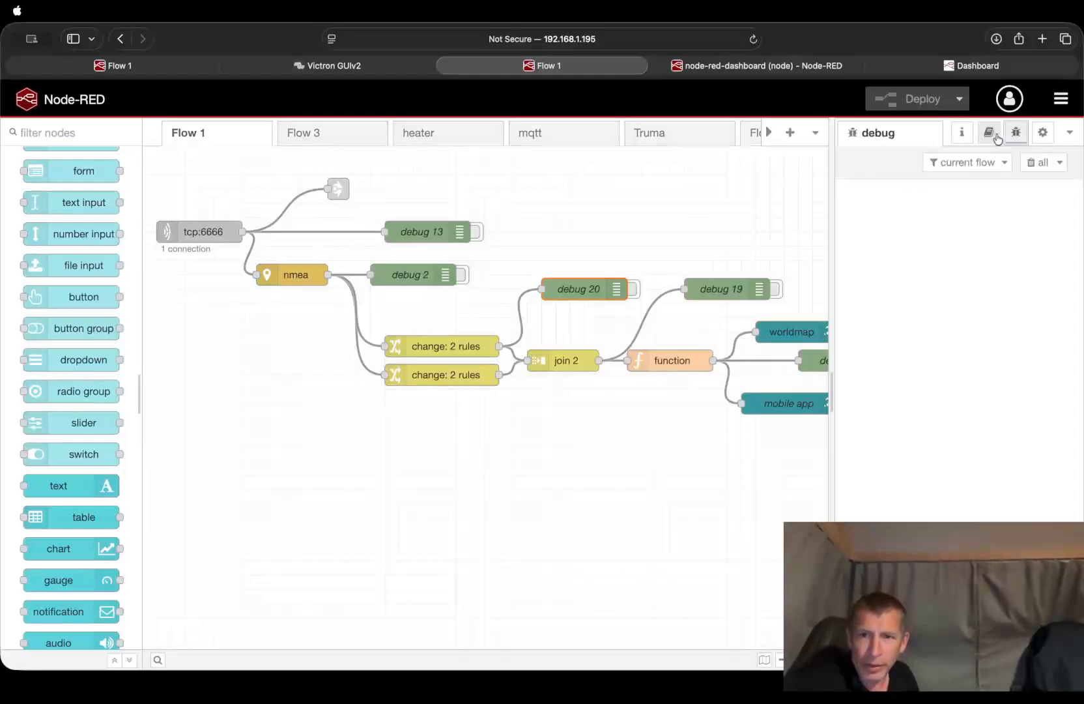
click(476, 234)
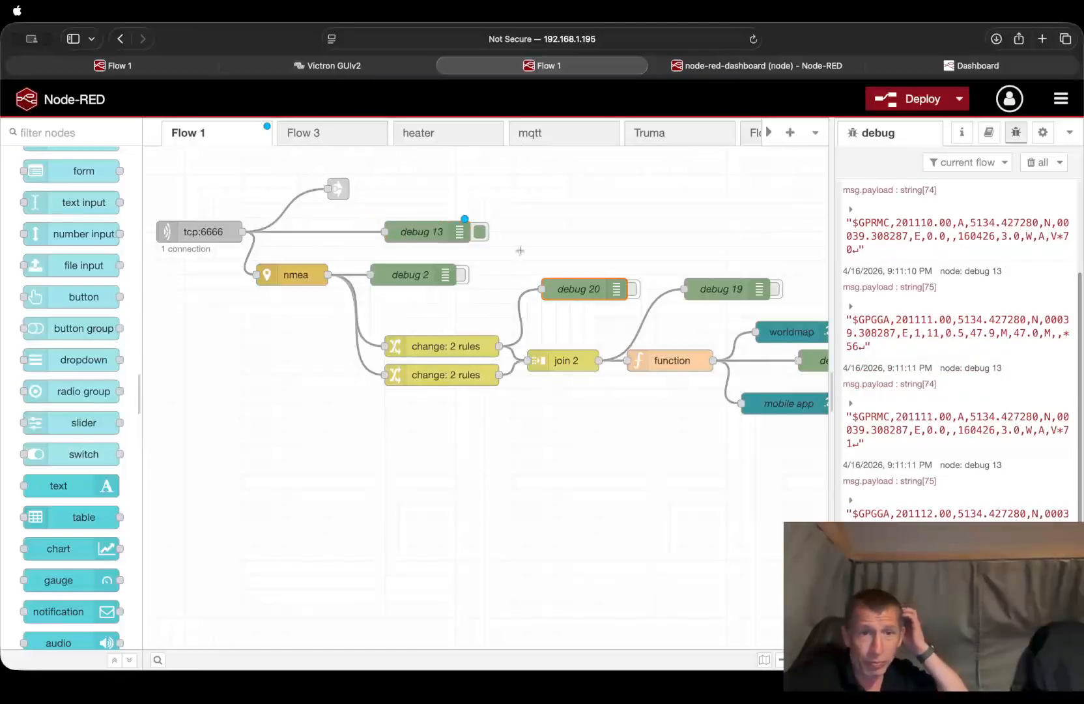
click(481, 234)
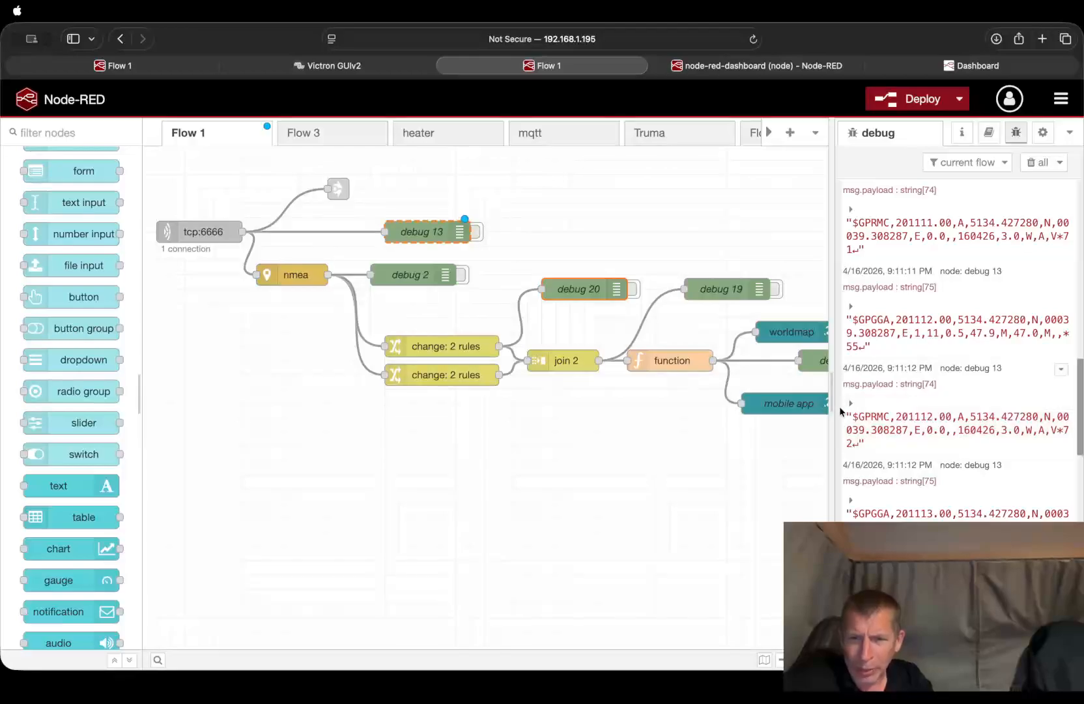
mouse_move(831, 401)
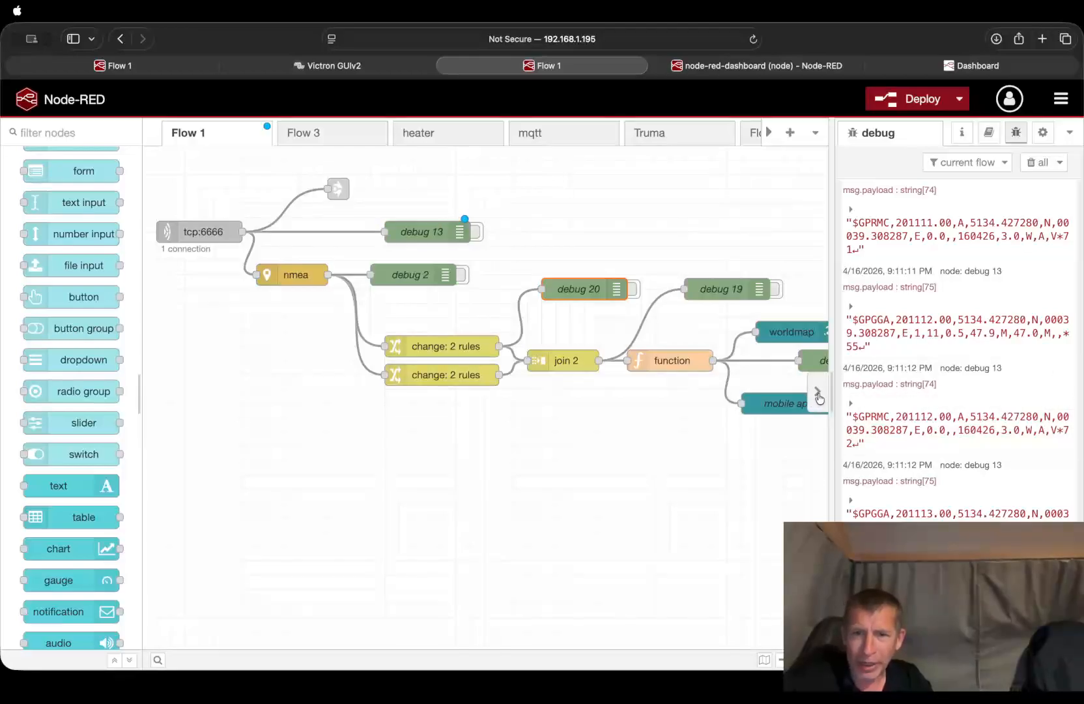
drag(819, 397, 499, 375)
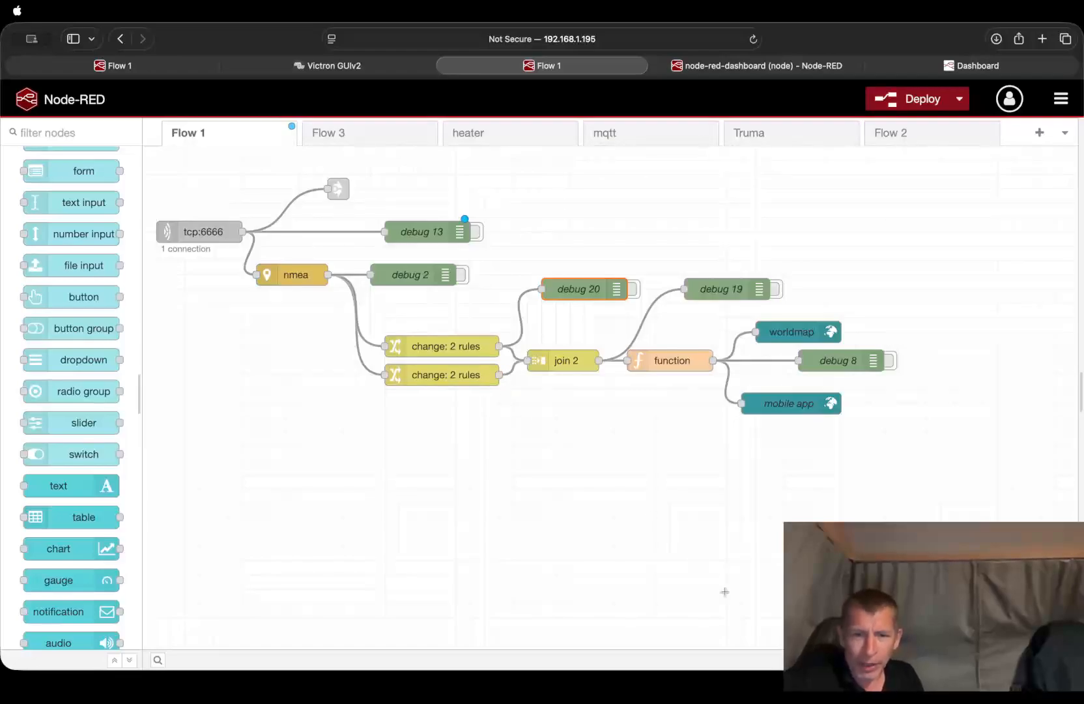
Restore the sidebar at about half the window's width and search the palette manager's installable modules for nmea.
mouse_move(1055, 397)
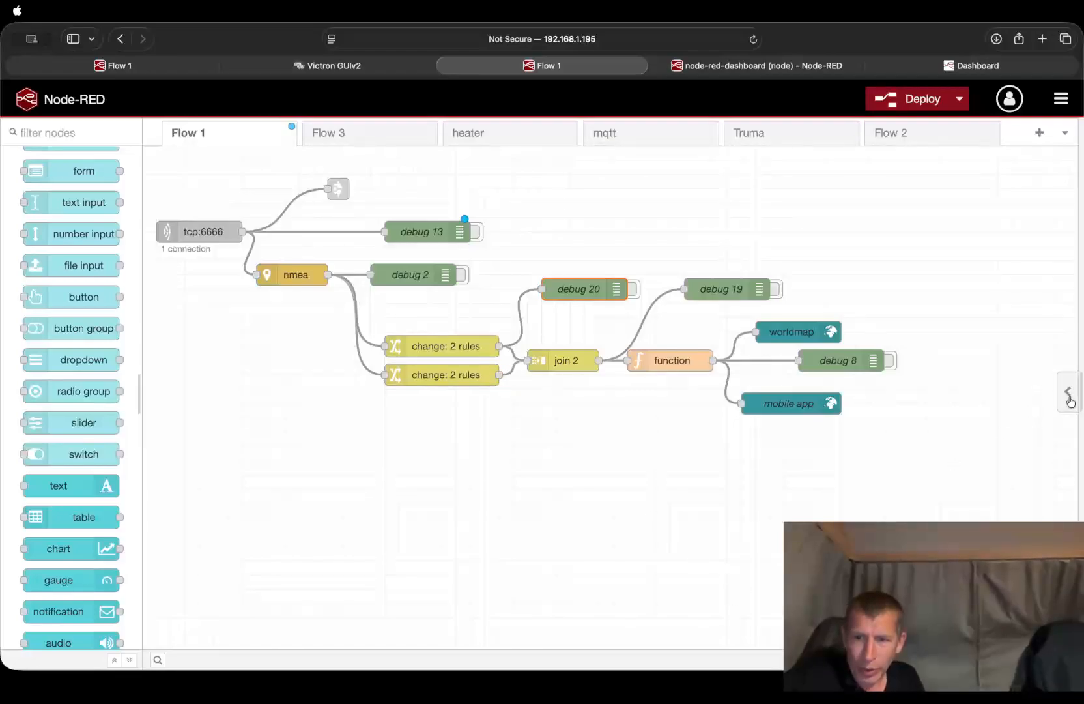
drag(1062, 398, 552, 407)
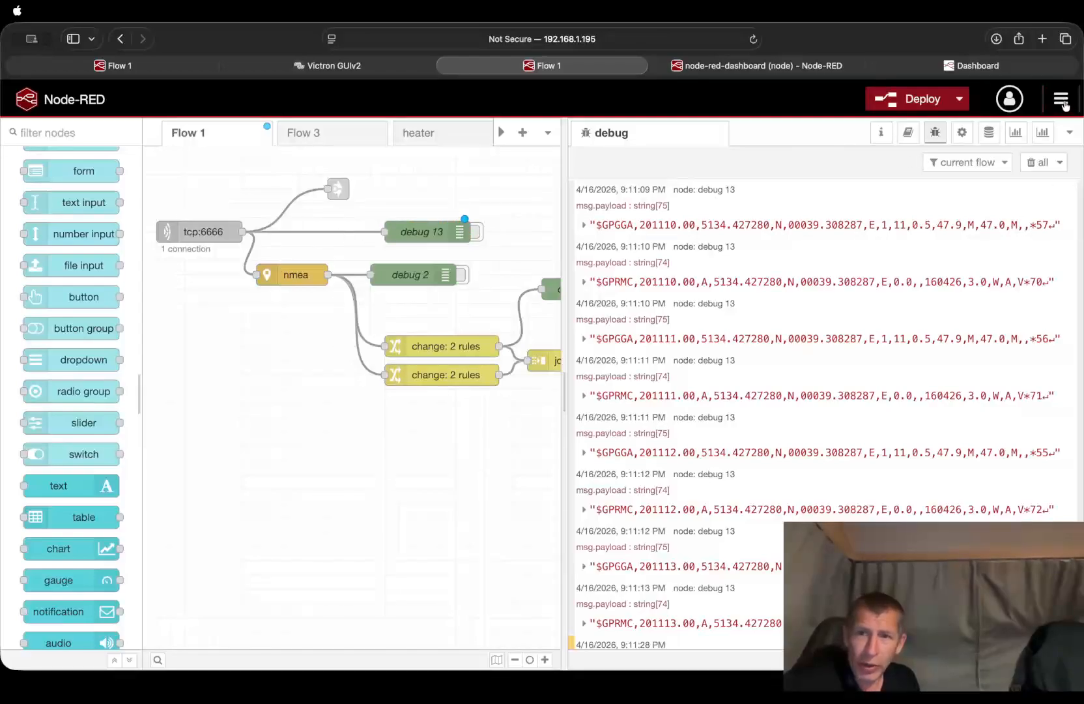
click(1061, 99)
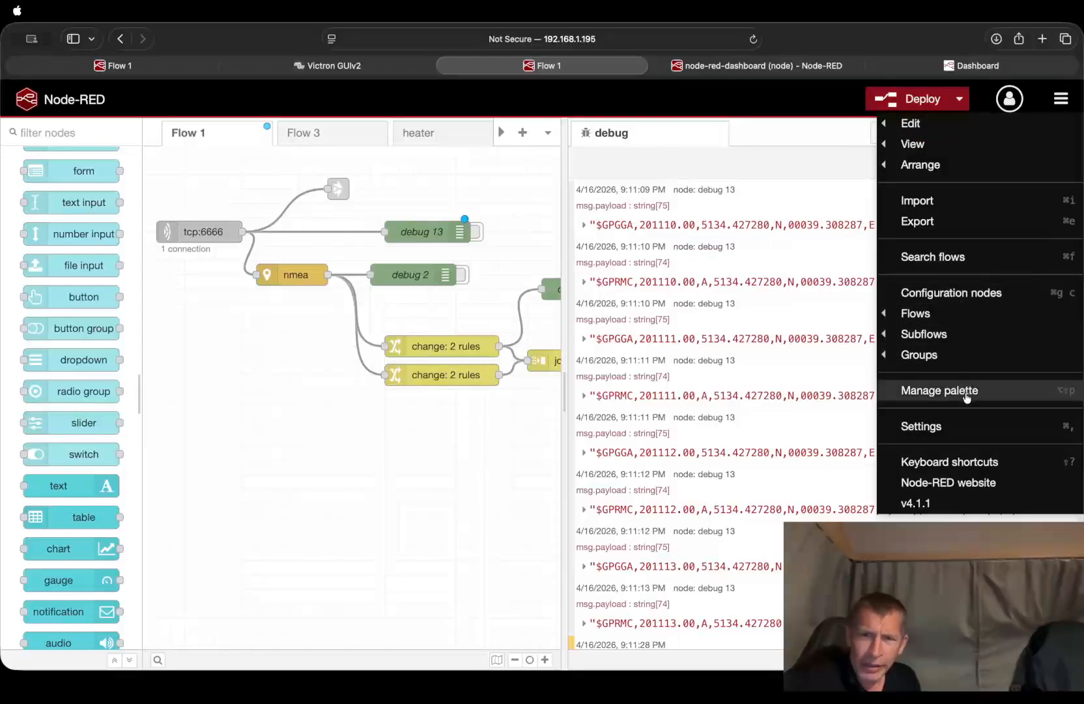
click(967, 391)
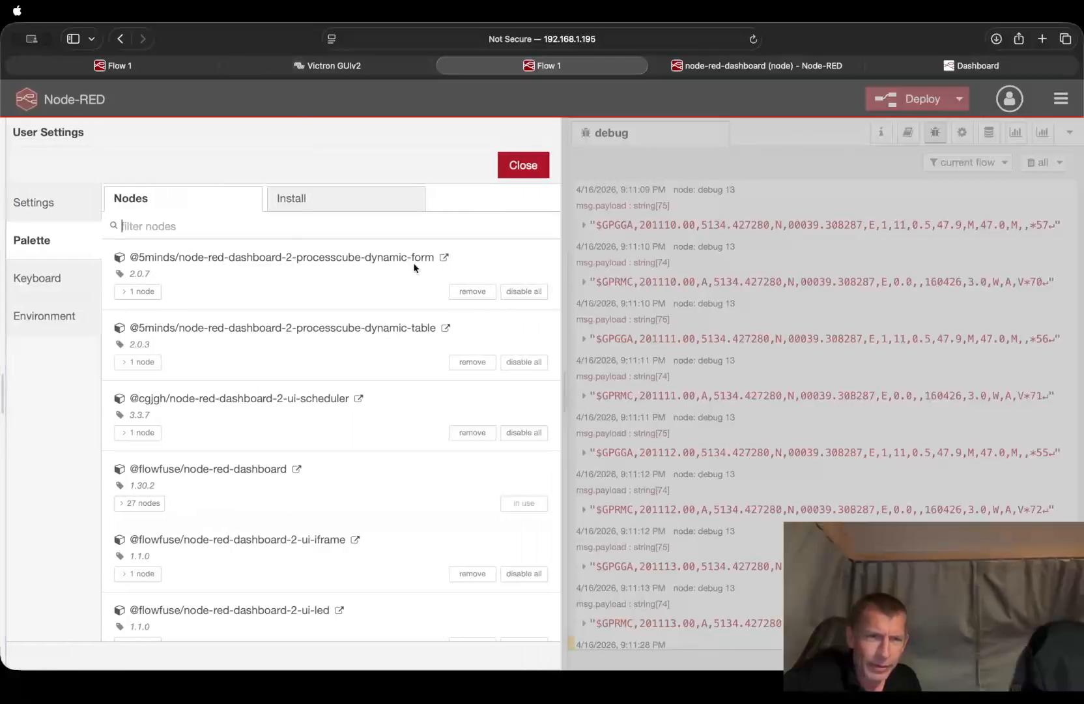
click(326, 204)
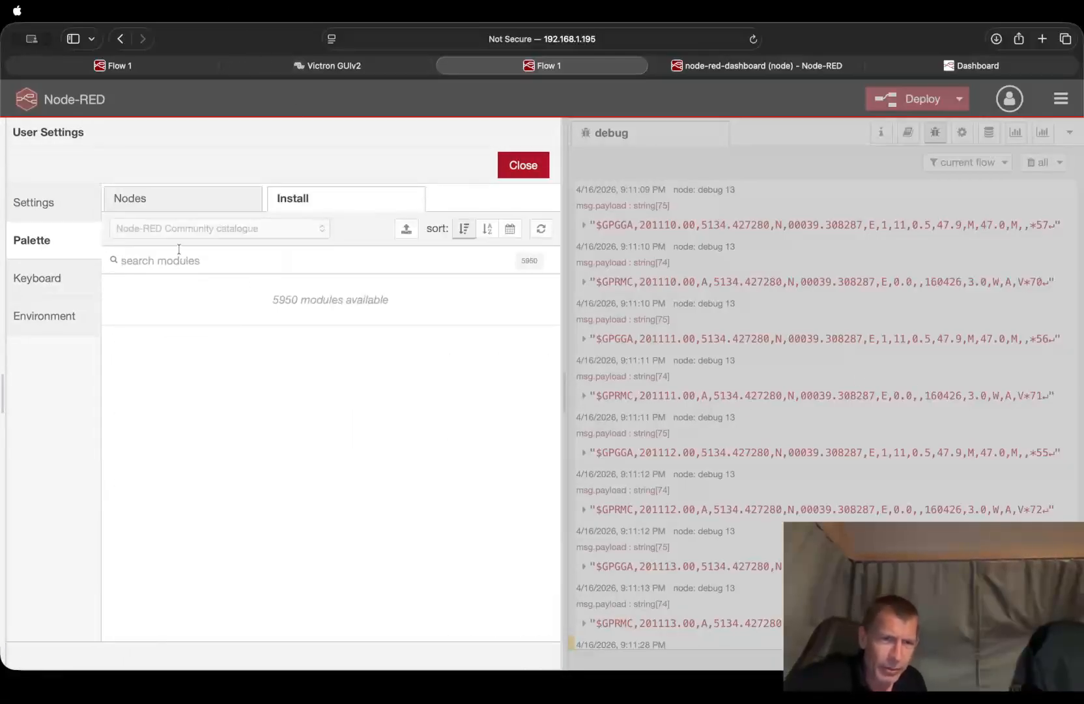
text(nm)
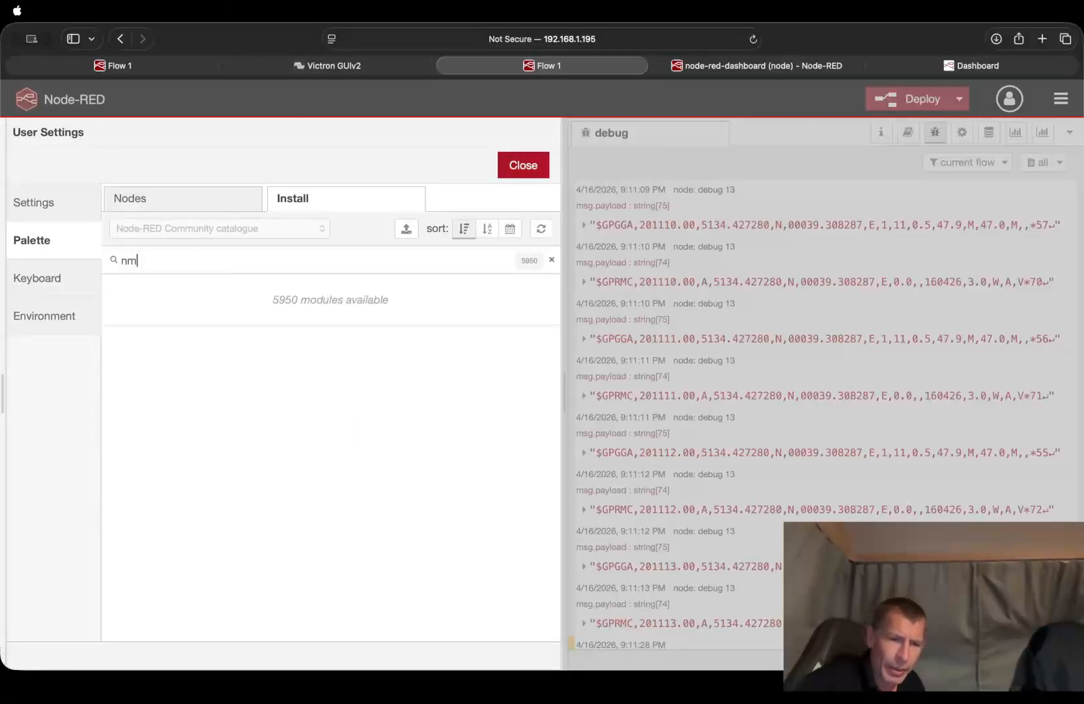
text(ea)
Review the node-red-contrib-nmea entry among the installable modules and close the user settings.
scroll(205, 276, down, 1)
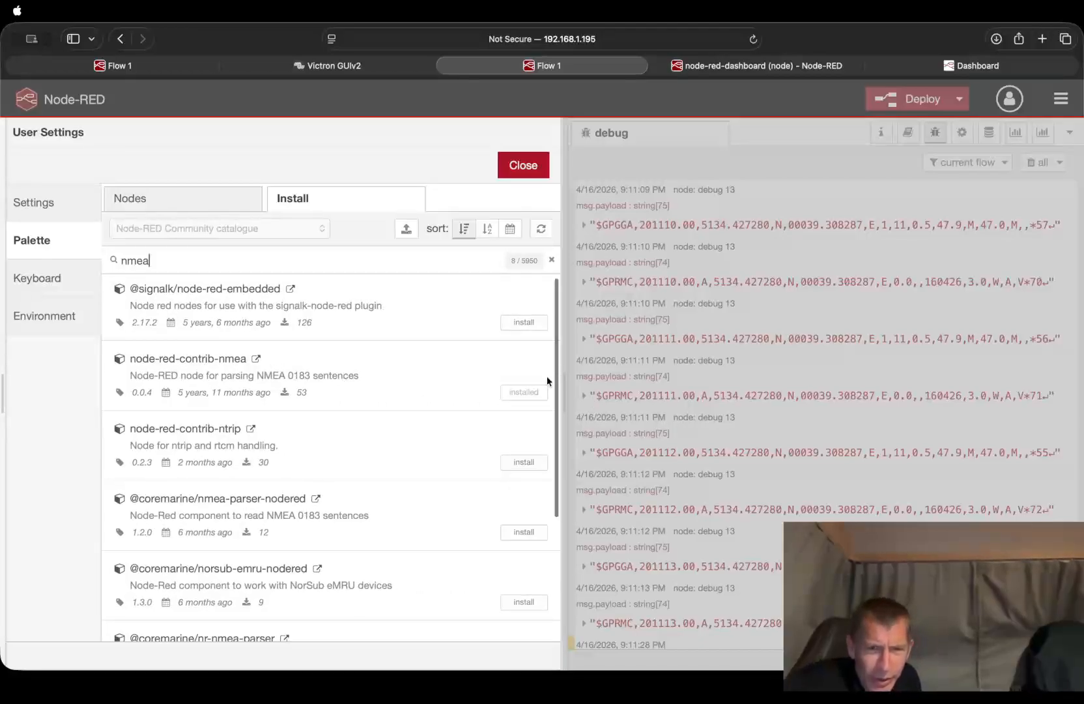
scroll(457, 368, down, 1)
scroll(169, 361, down, 1)
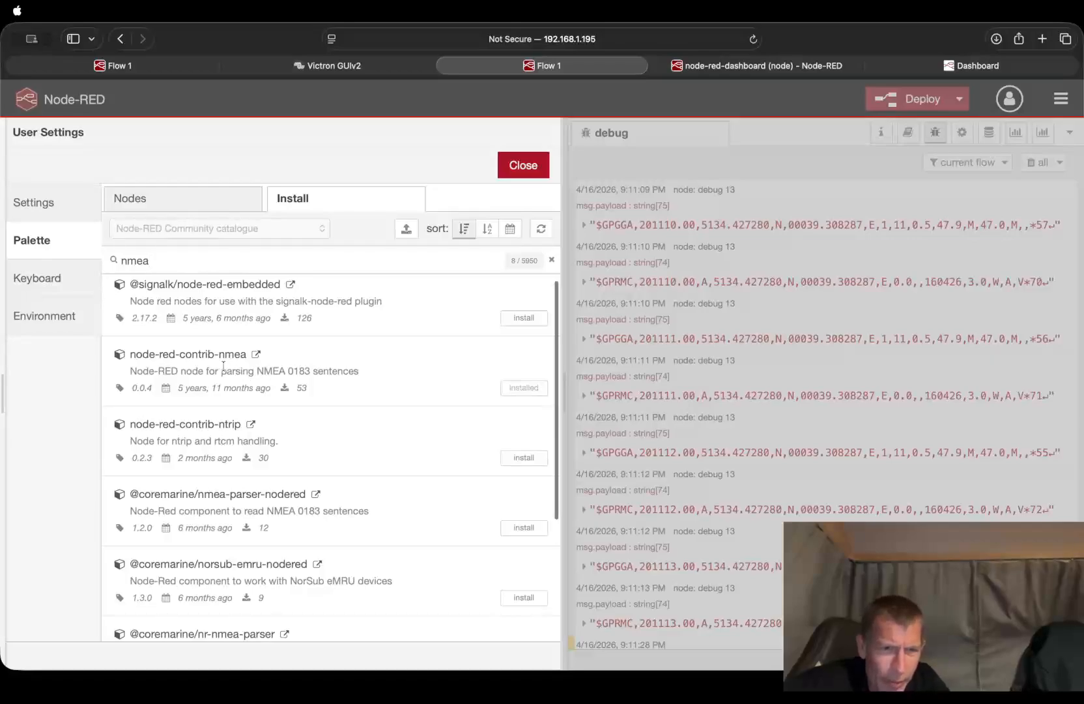
scroll(228, 366, up, 1)
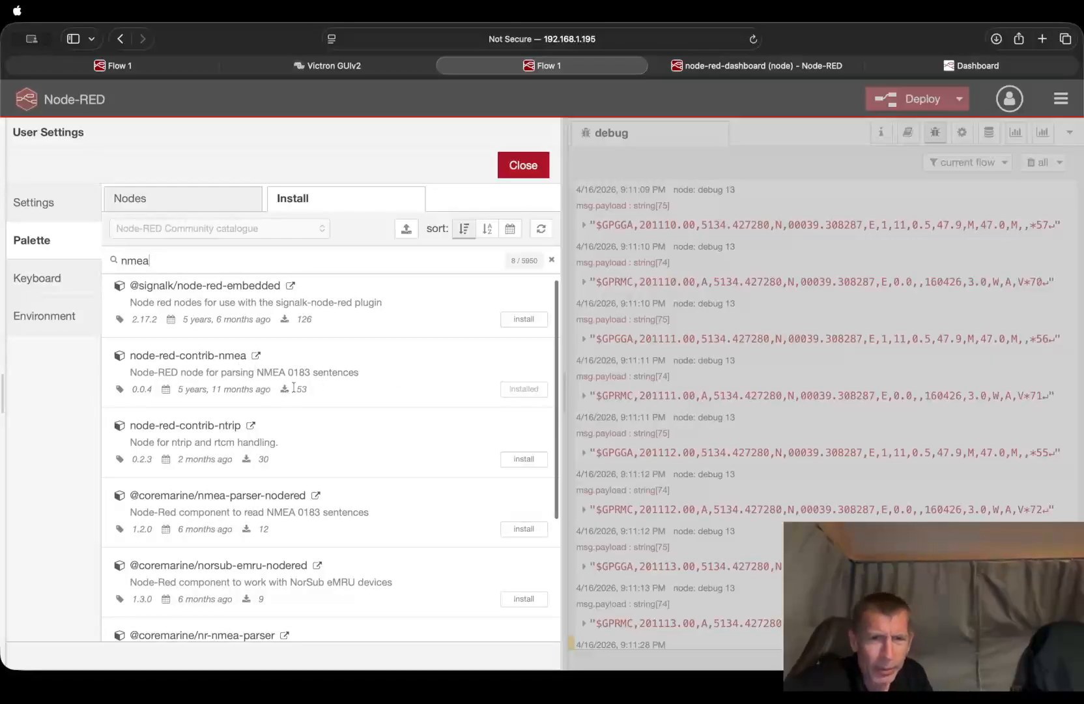
click(517, 167)
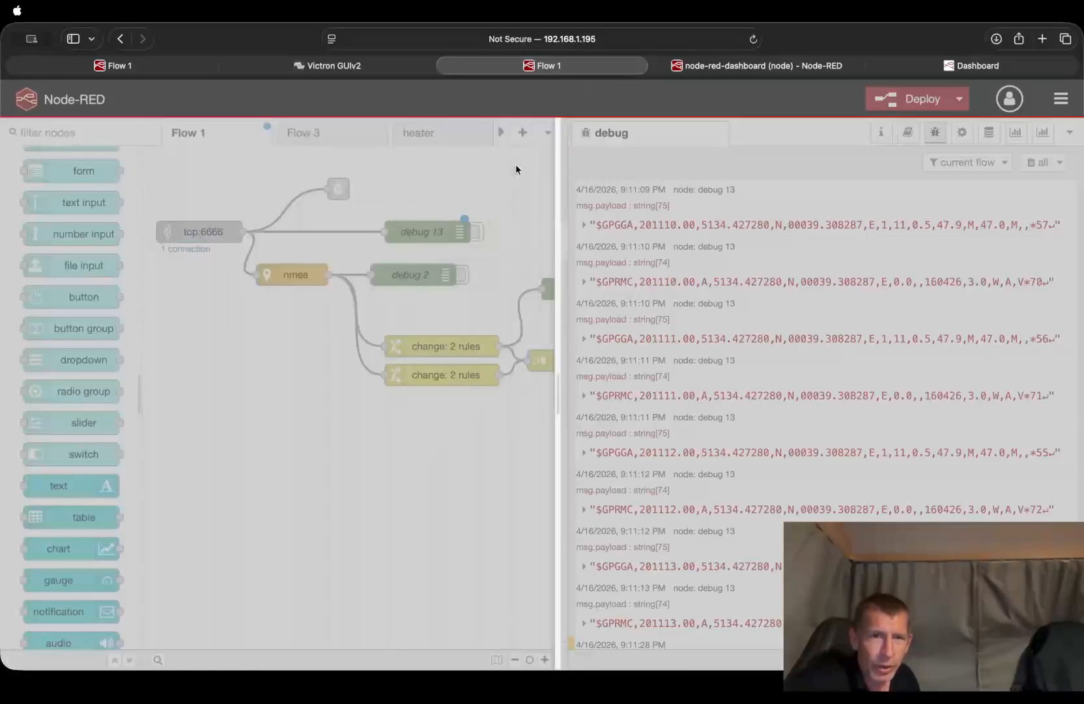
Look through the node palette's categories, from the parser and function nodes to the Victron Energy nodes.
scroll(92, 327, up, 20)
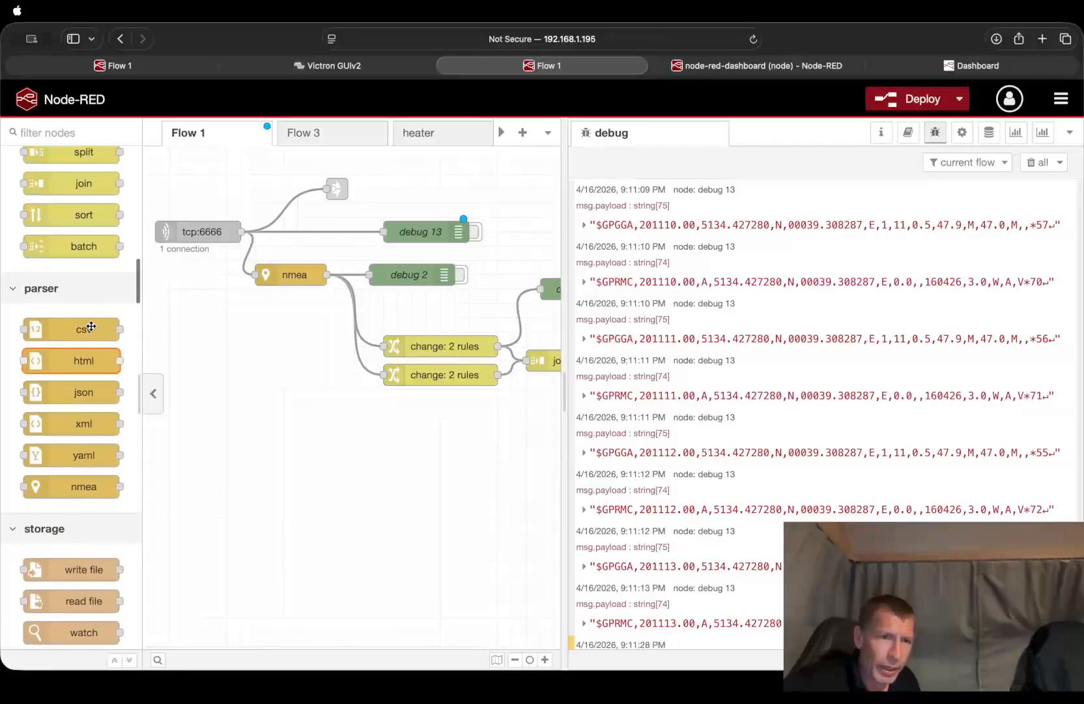
scroll(92, 325, up, 3)
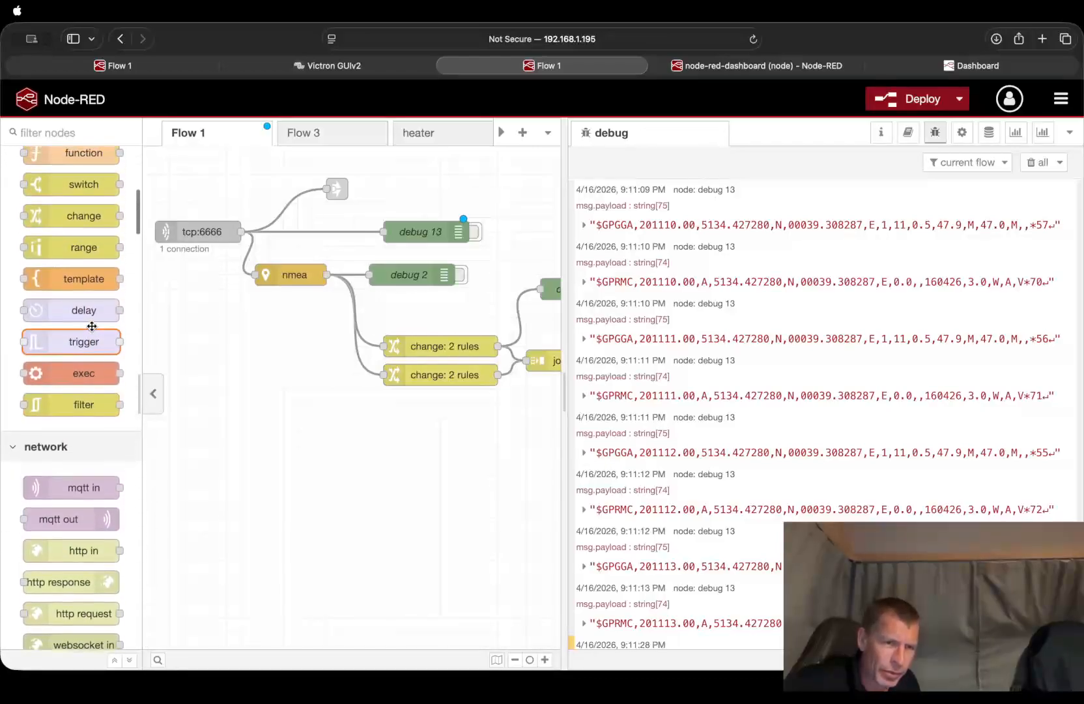
scroll(94, 329, up, 2)
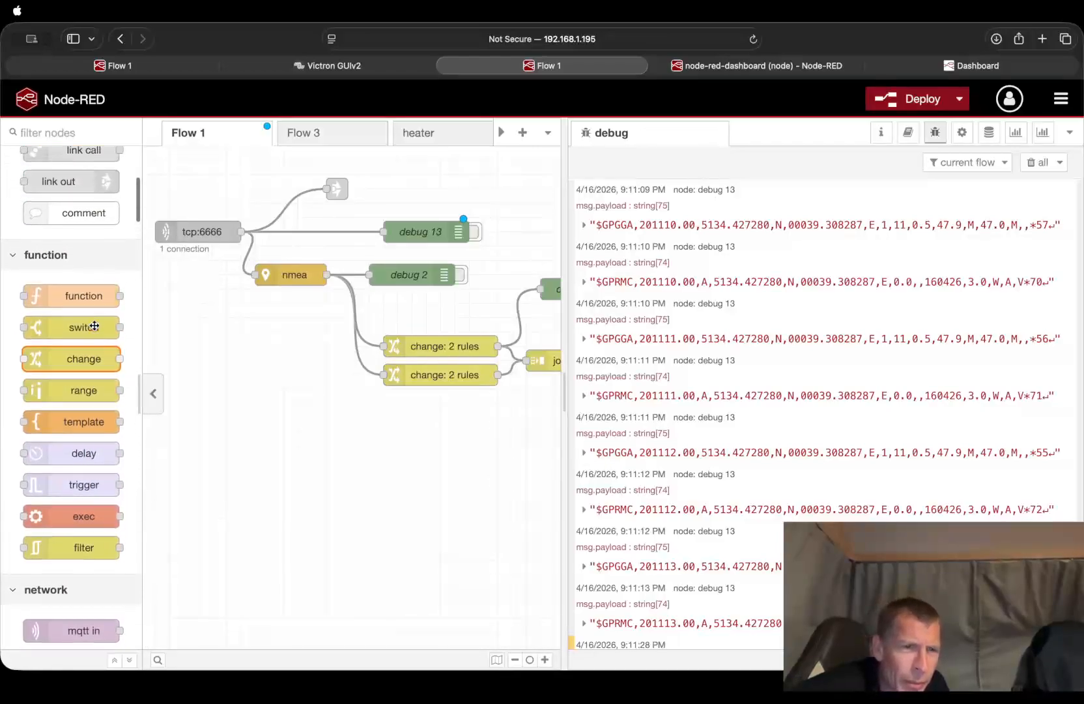
scroll(94, 325, up, 10)
scroll(93, 325, down, 20)
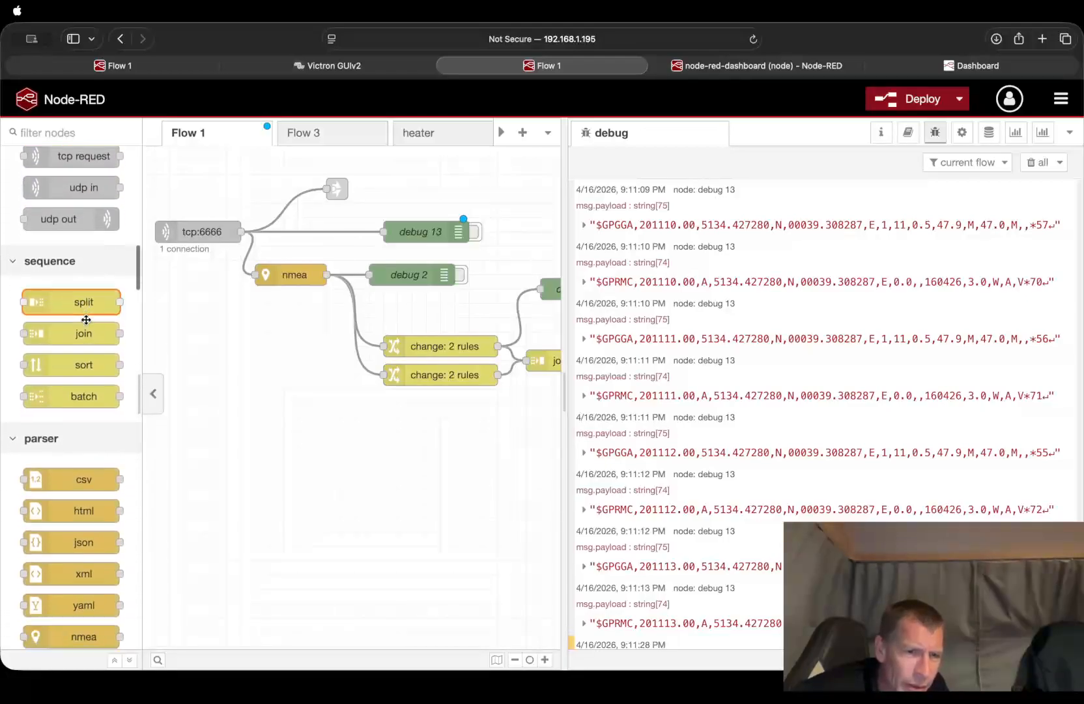
scroll(88, 324, down, 20)
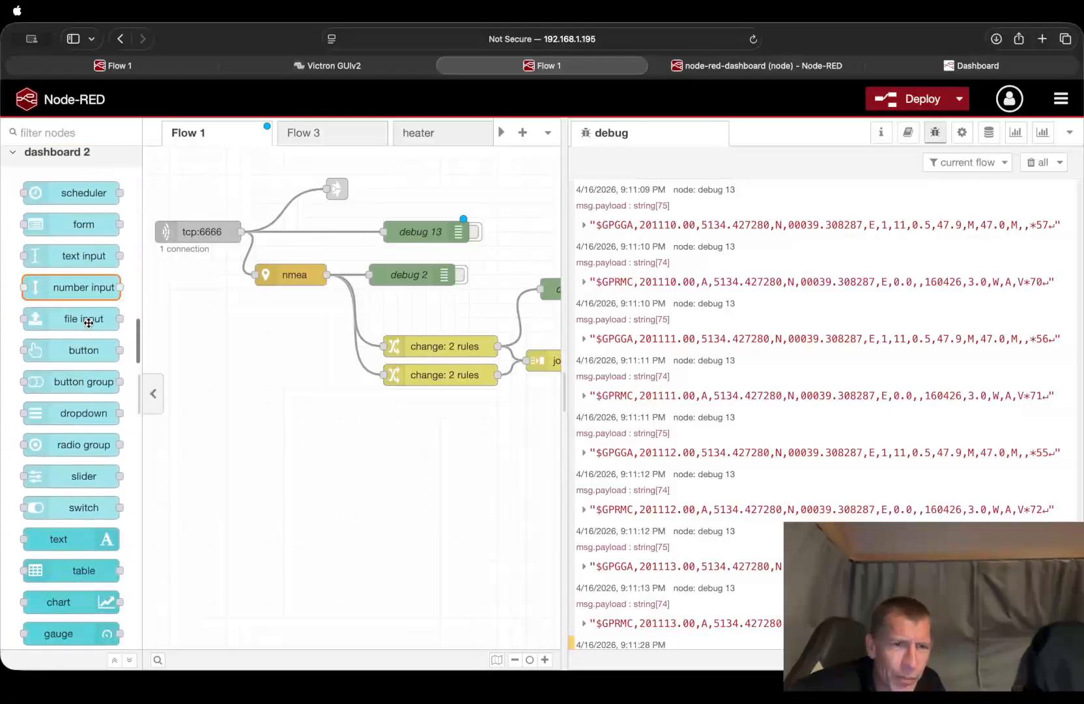
scroll(81, 316, down, 20)
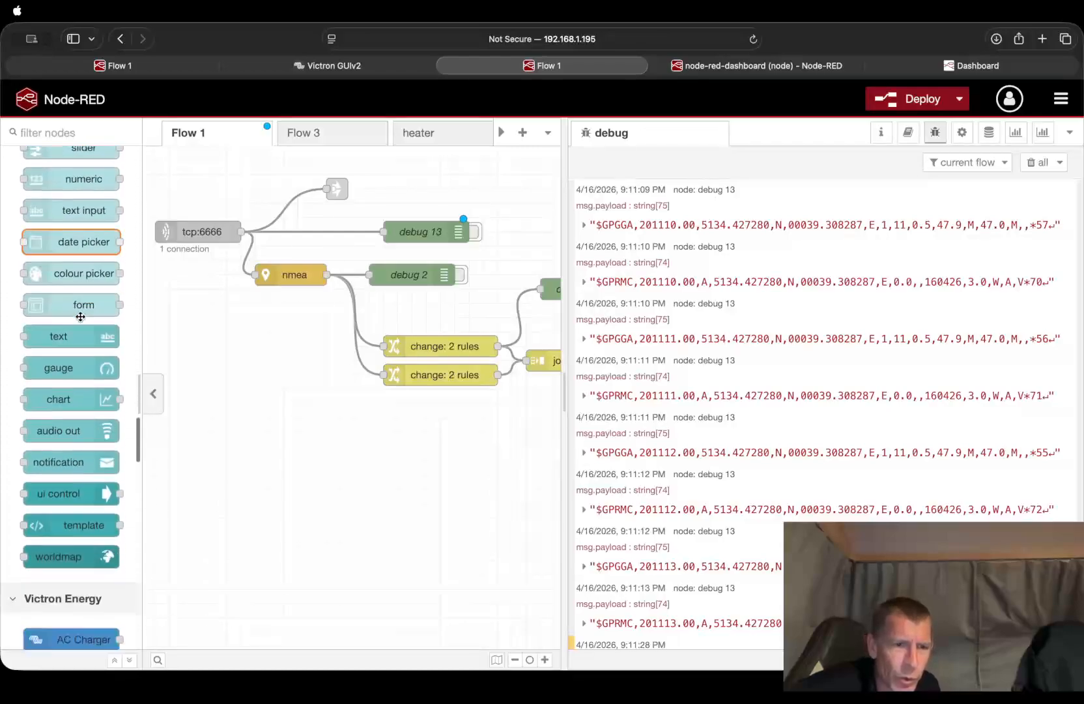
scroll(79, 307, down, 1)
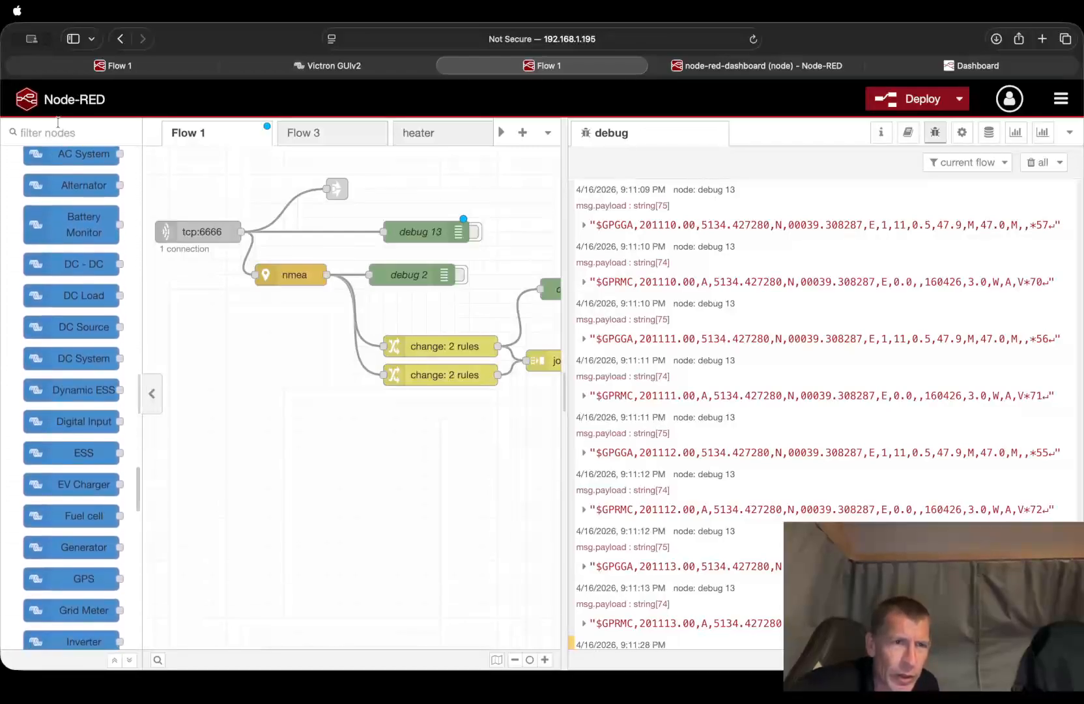
Filter the node palette by nm and review the input and output properties of Flow 1's nmea node, discarding any edits.
click(47, 133)
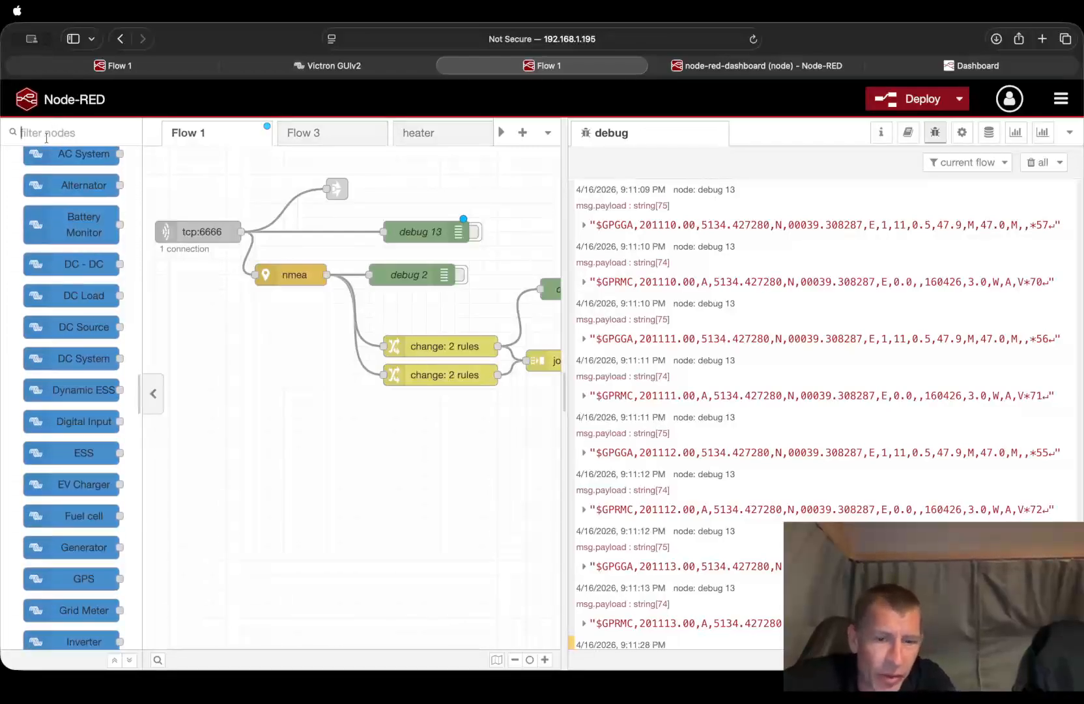
text(nm)
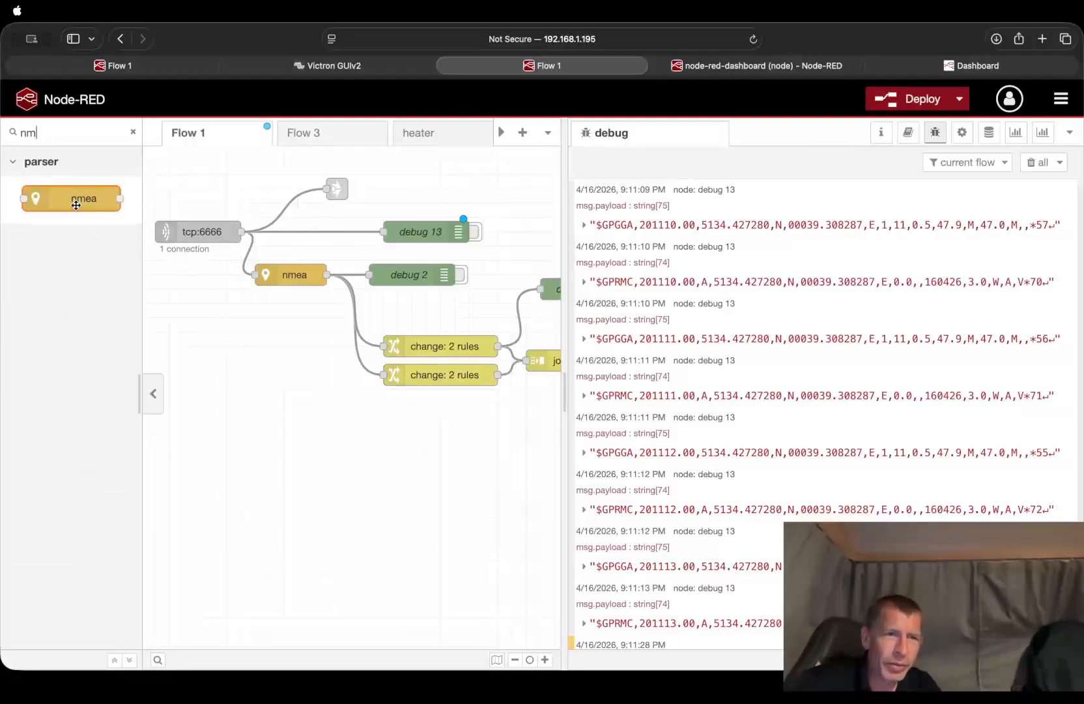
double_click(281, 277)
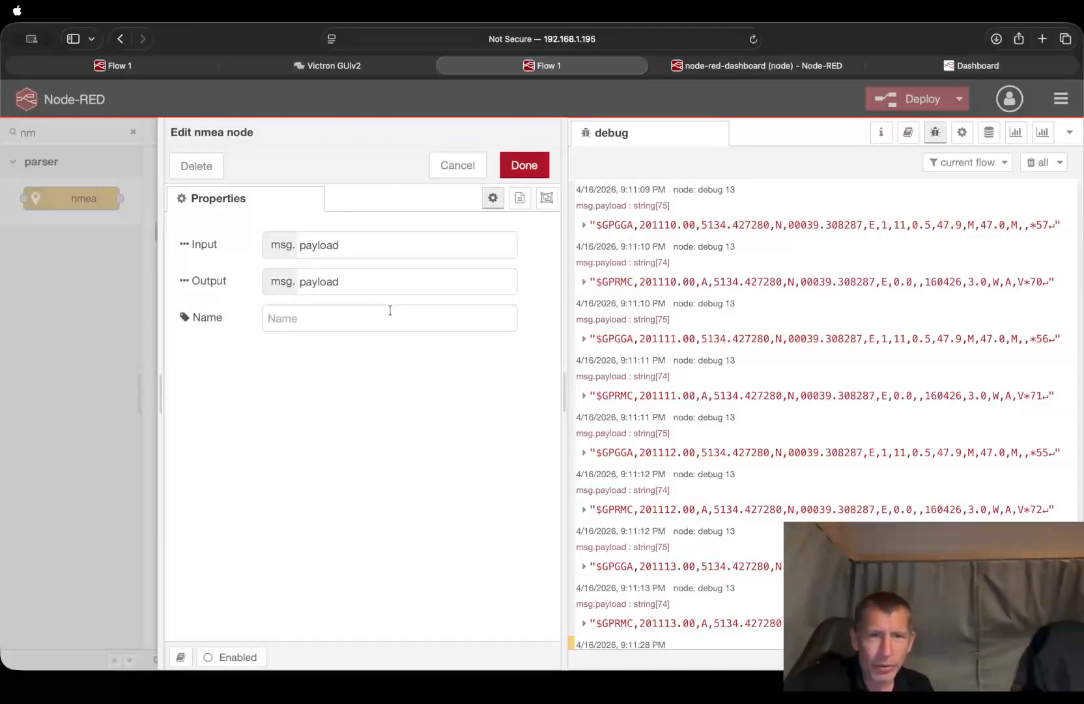
click(460, 168)
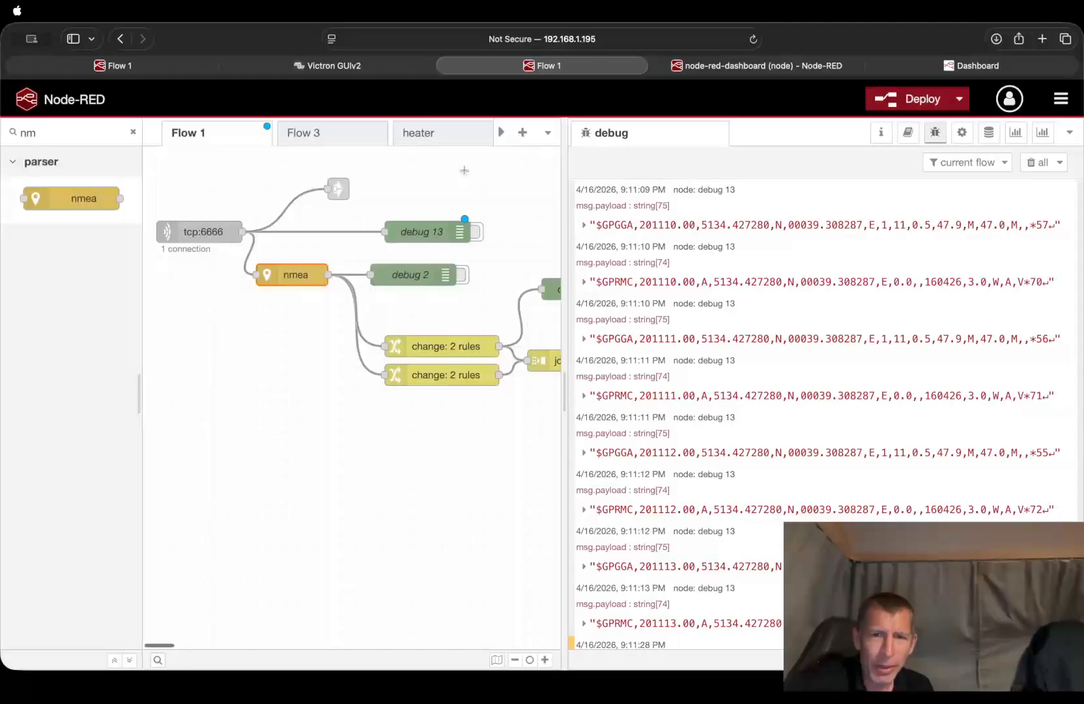
Briefly enable debug 2 to capture the nmea node's output and compare its messages with the raw debug 13 strings.
click(464, 274)
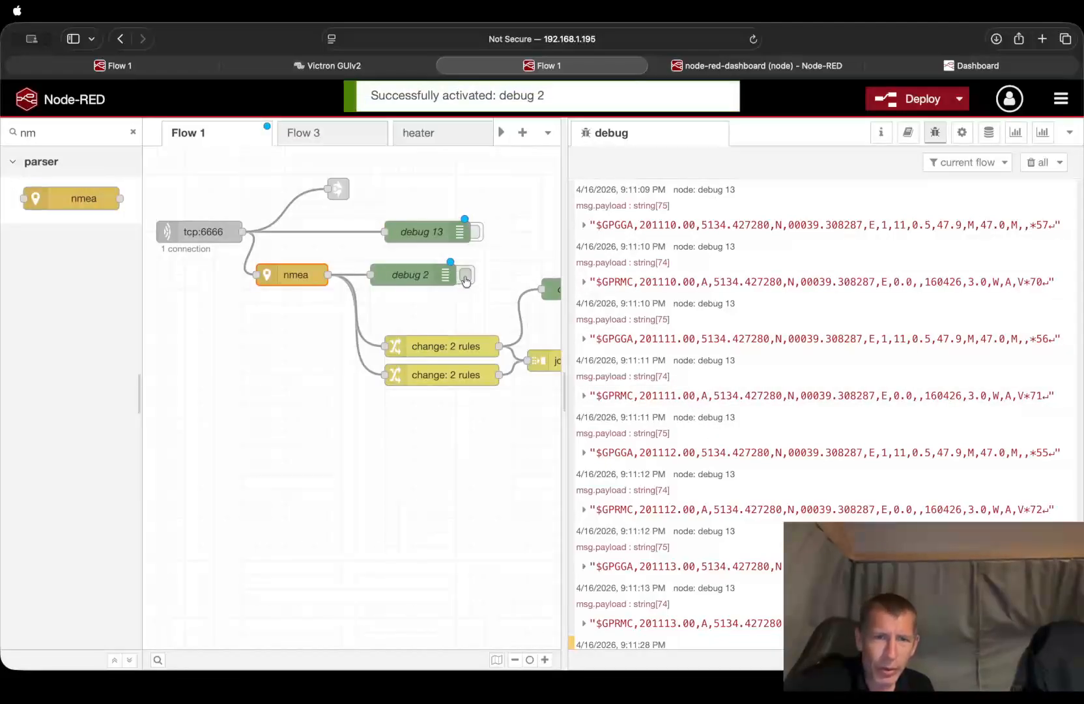
click(463, 277)
scroll(832, 469, down, 10)
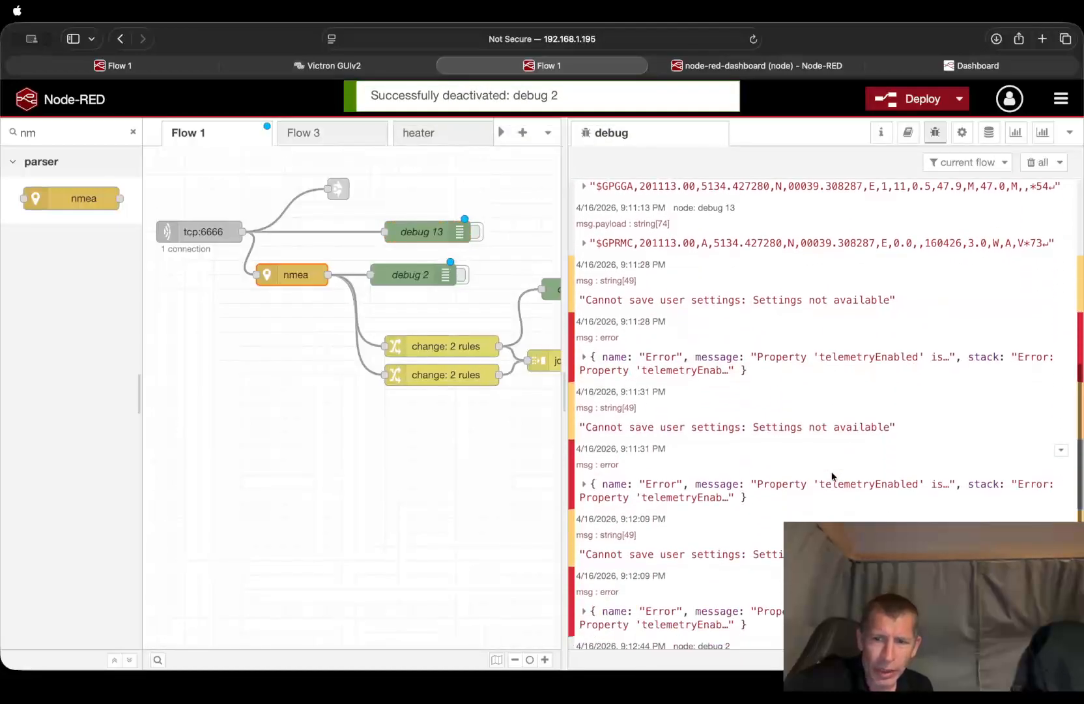
scroll(832, 475, down, 2)
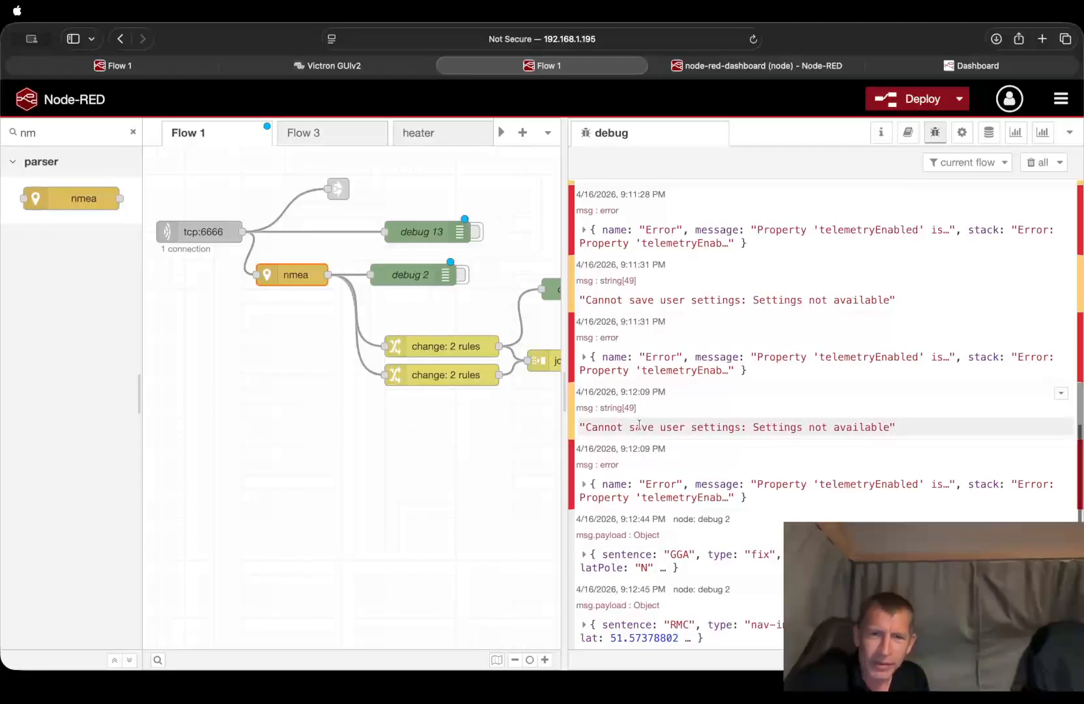
scroll(580, 456, up, 2)
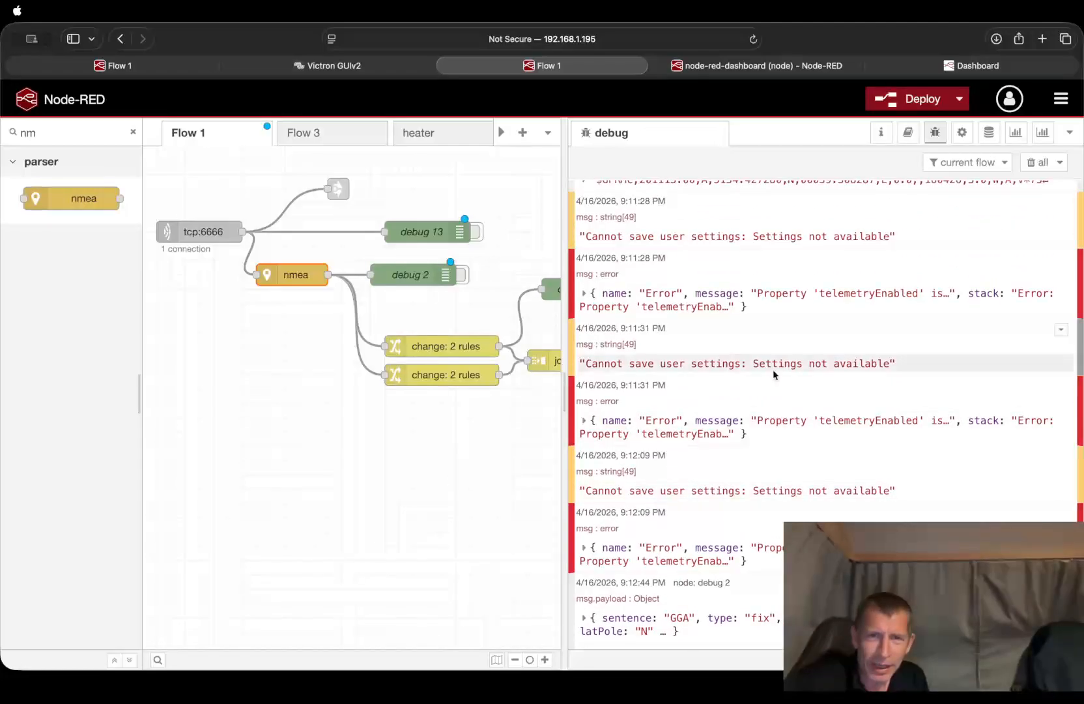
scroll(767, 311, up, 3)
scroll(763, 352, up, 3)
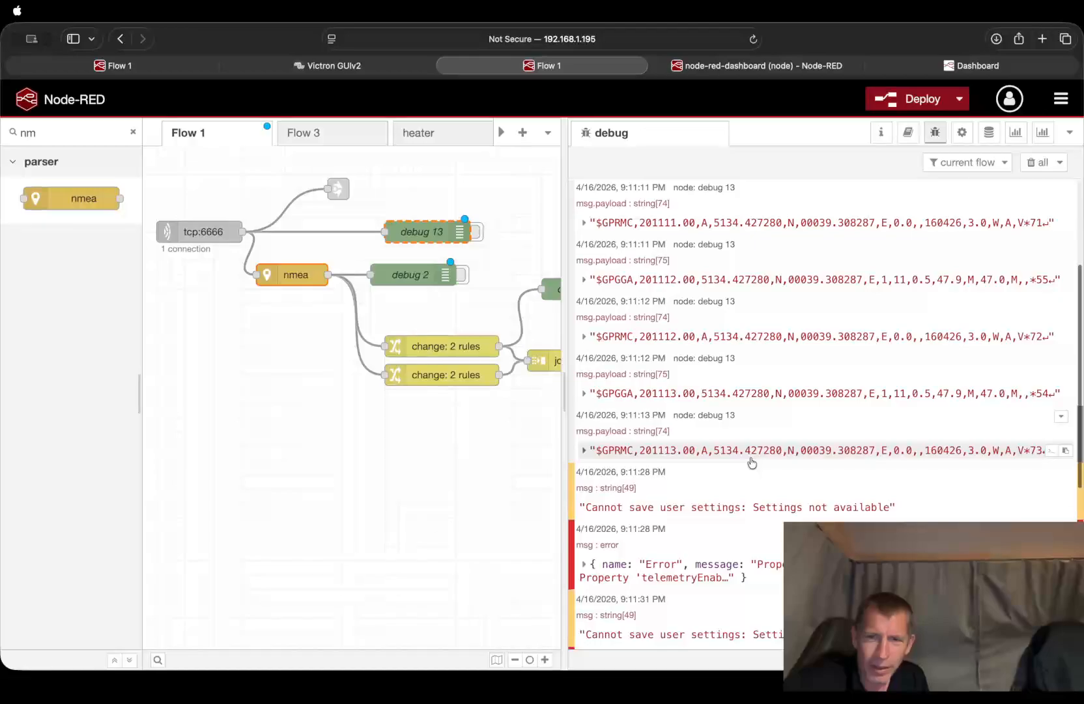
scroll(740, 505, down, 10)
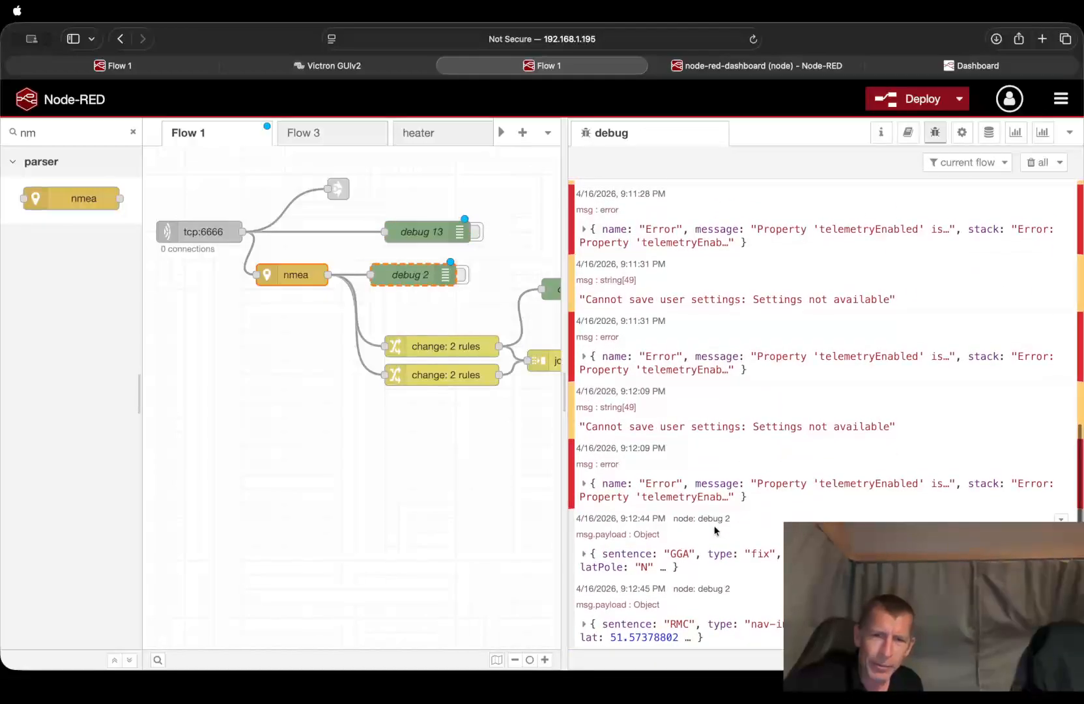
Expand the GGA payload object from debug 2 and examine its parsed position fields against the raw NMEA strings.
click(584, 554)
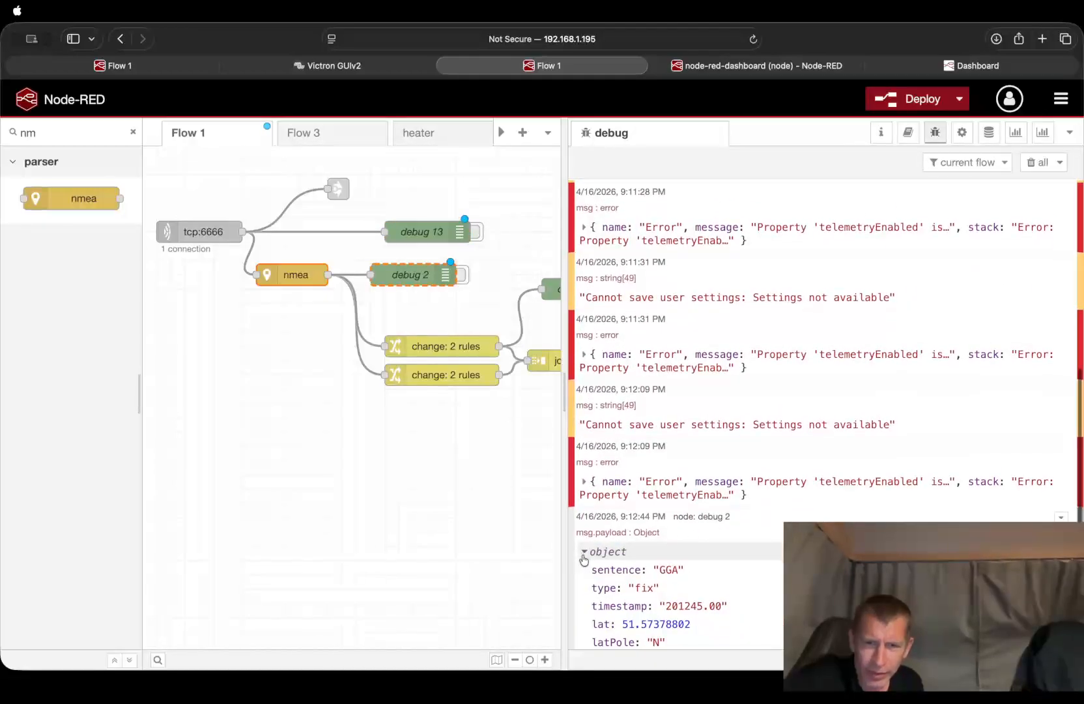
scroll(710, 595, down, 3)
scroll(710, 596, down, 5)
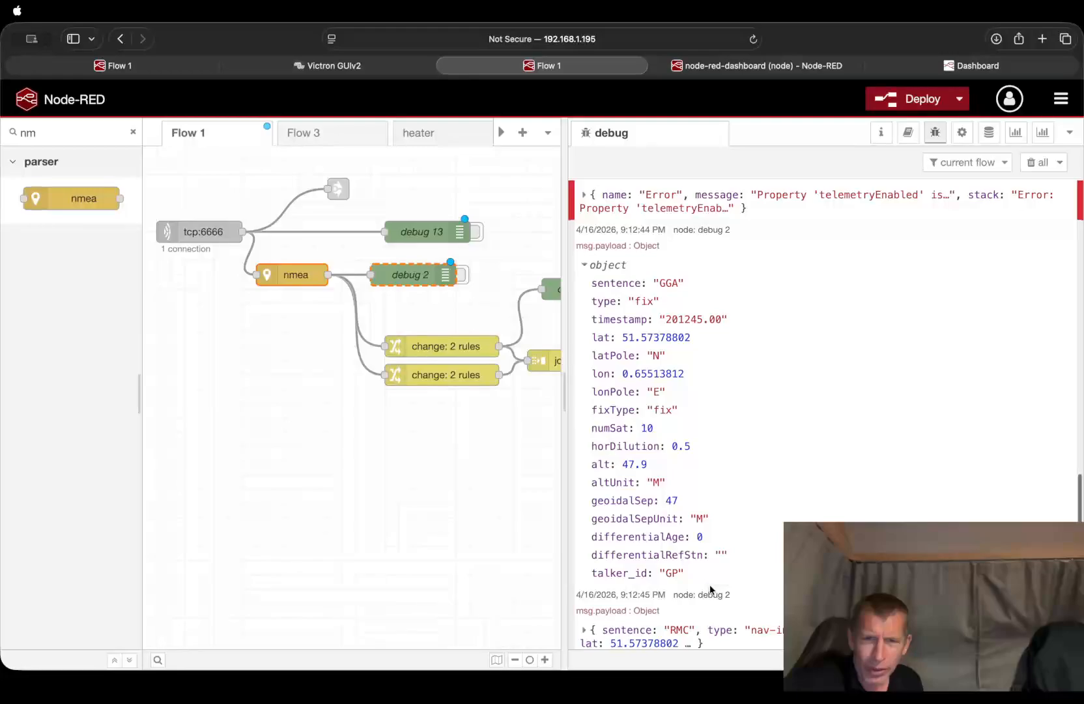
scroll(710, 590, down, 1)
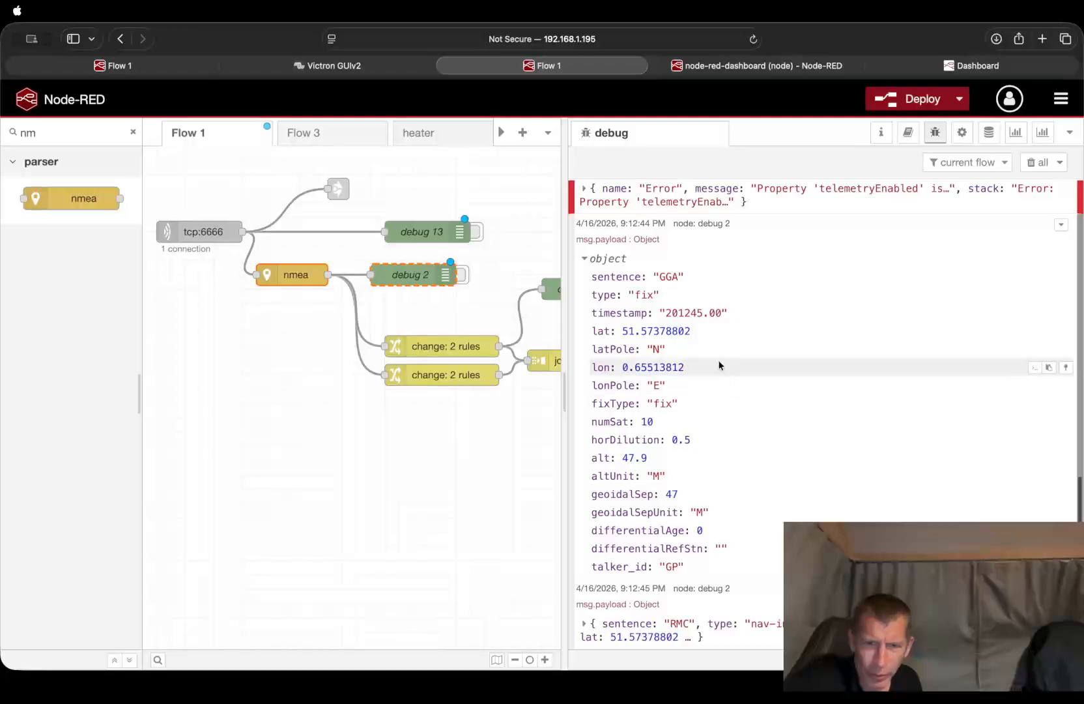
scroll(715, 360, up, 1)
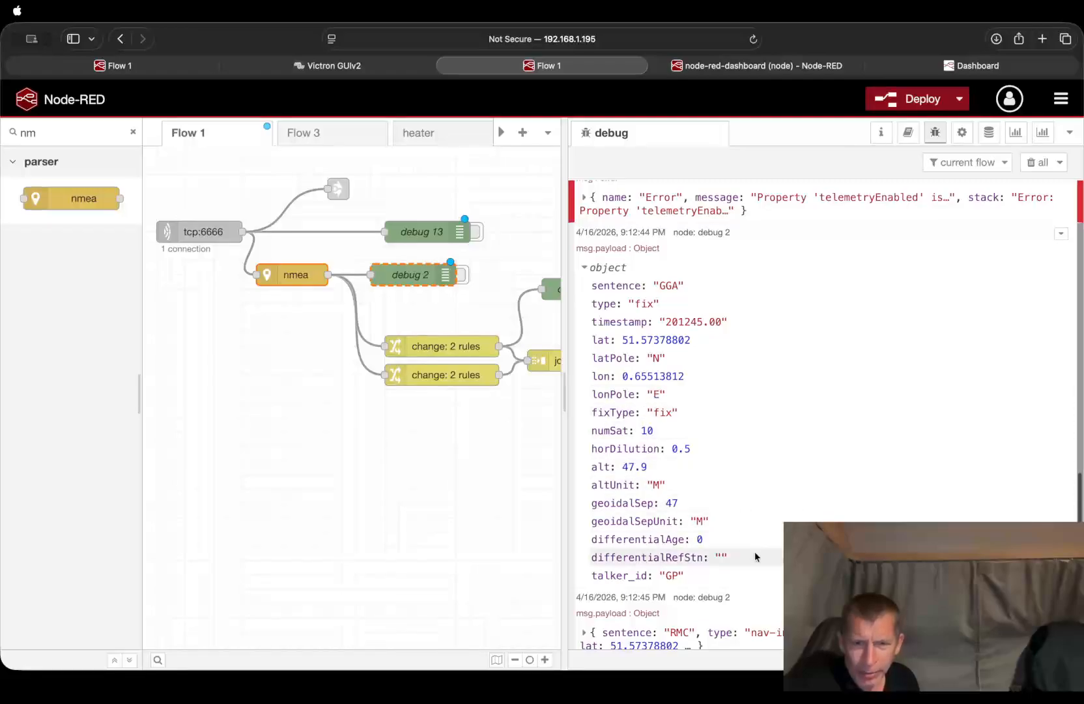
scroll(732, 580, down, 1)
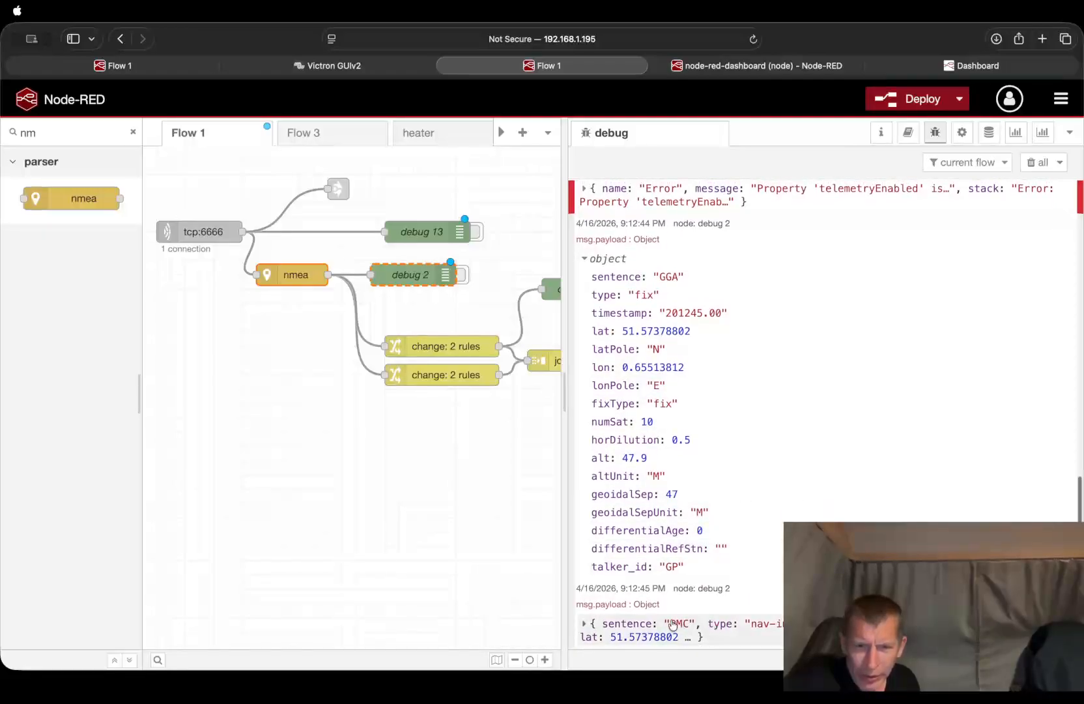
scroll(740, 372, up, 4)
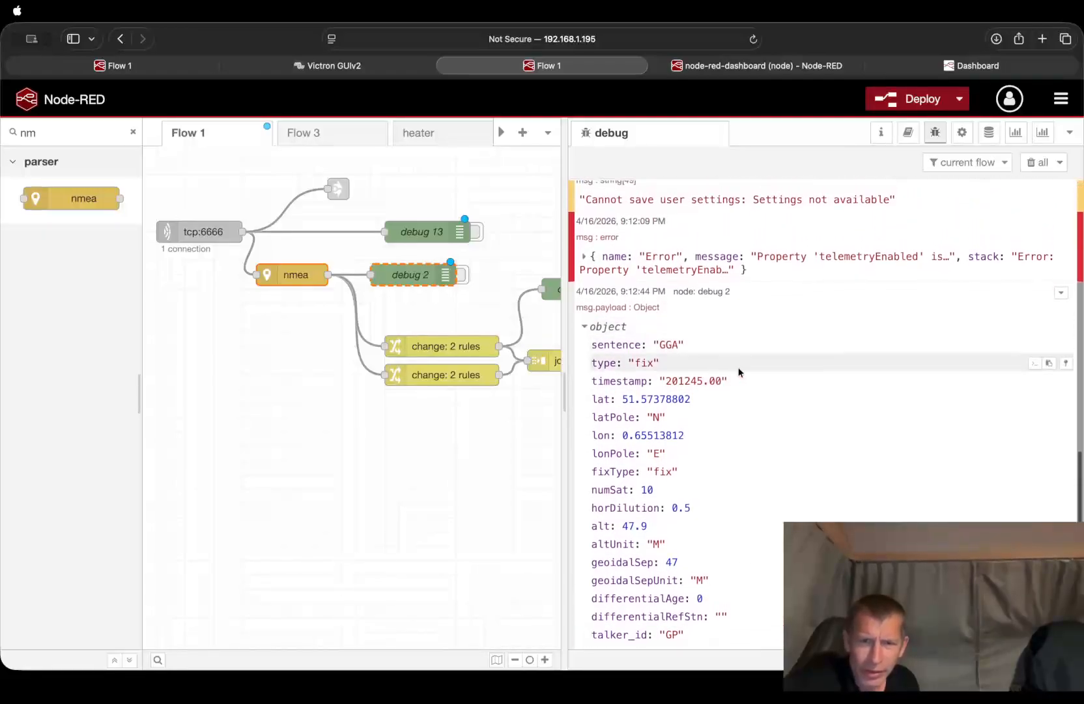
scroll(723, 430, up, 8)
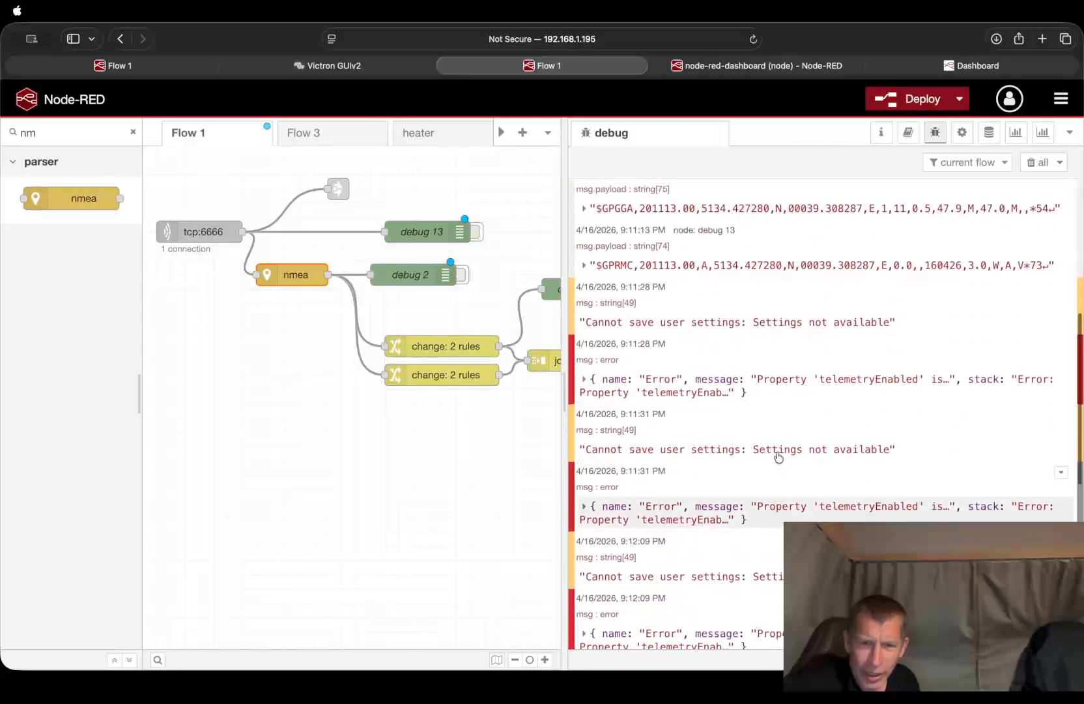
scroll(773, 450, down, 7)
scroll(769, 443, down, 5)
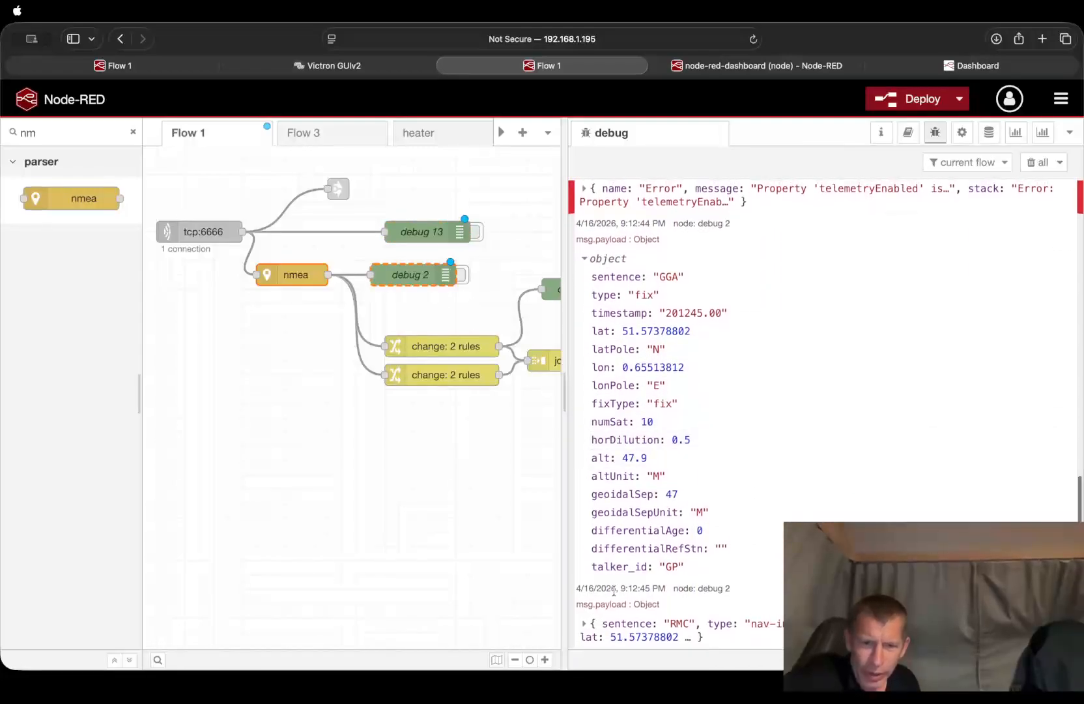
Expand the RMC payload object from debug 2, examine its navigation fields, and widen the workspace to show all of Flow 1.
click(583, 624)
scroll(732, 553, down, 8)
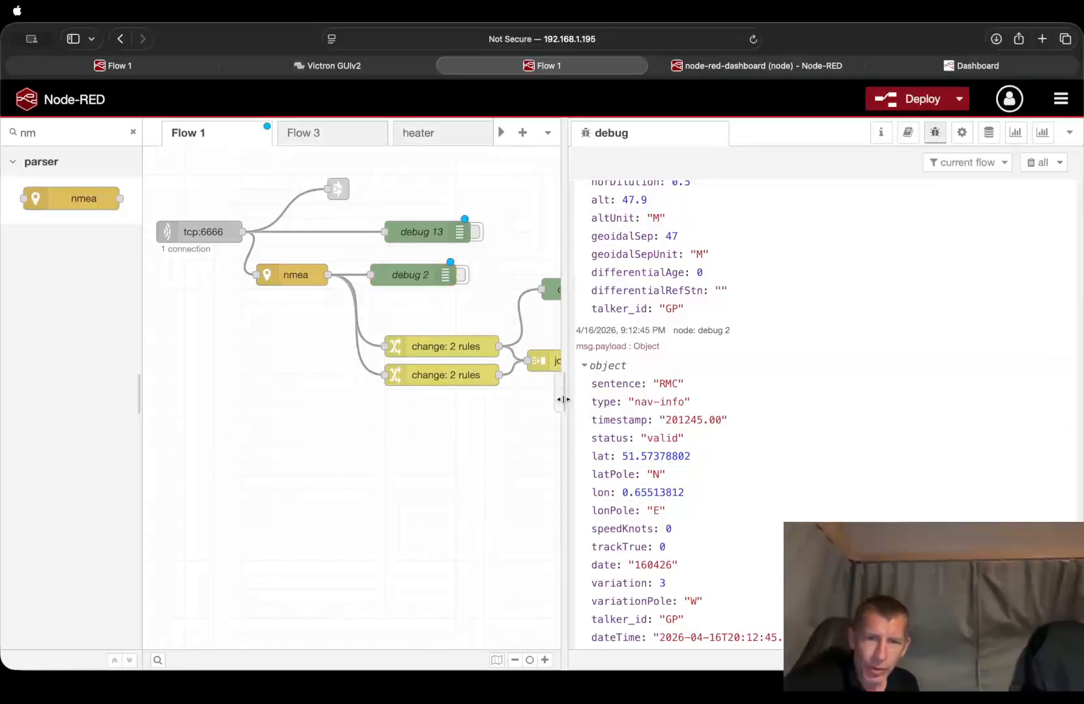
drag(564, 407, 937, 417)
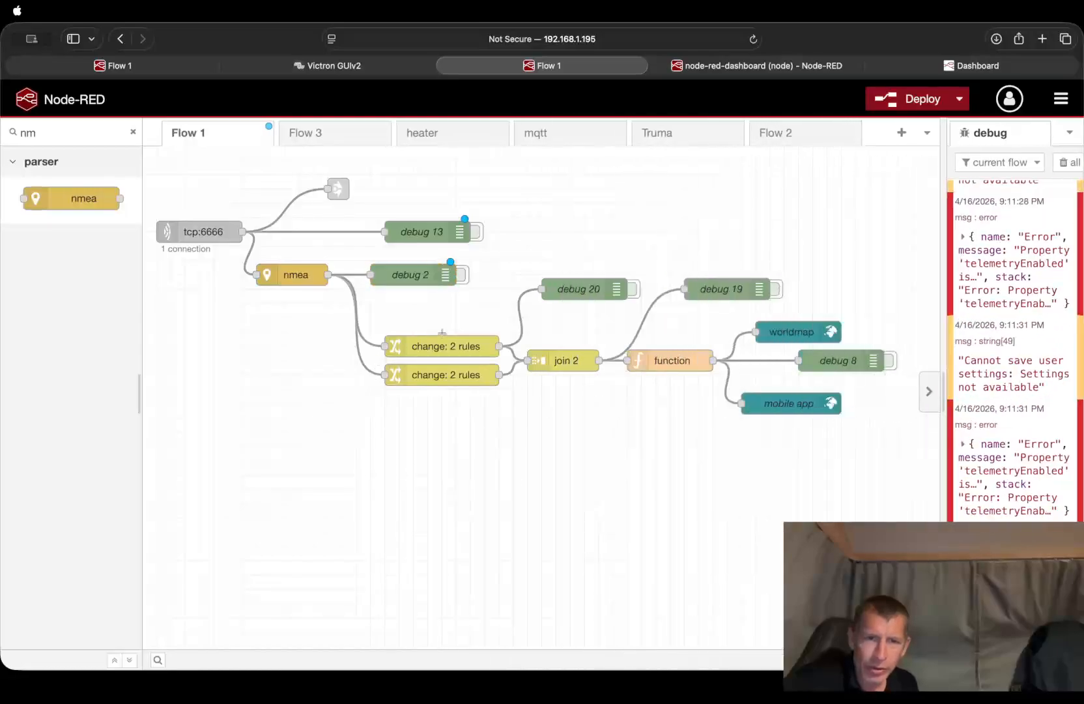
Review the upper change node's payload.lat move rule and lat topic rule against the lat field in debug 2's RMC object.
double_click(443, 345)
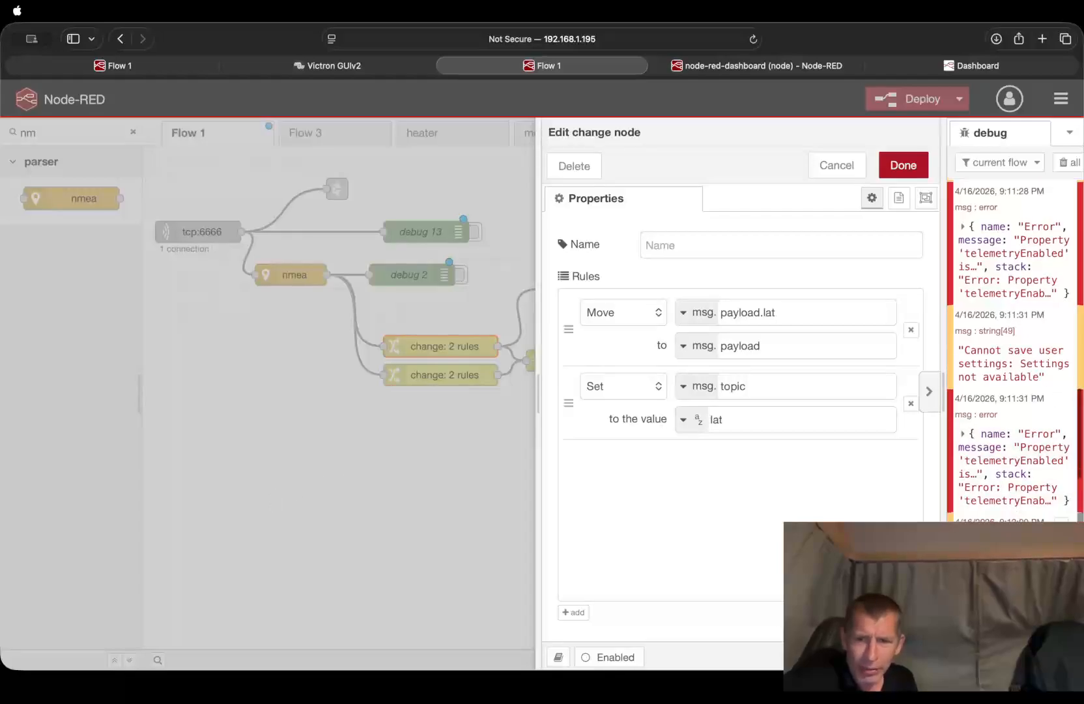
scroll(1057, 475, down, 15)
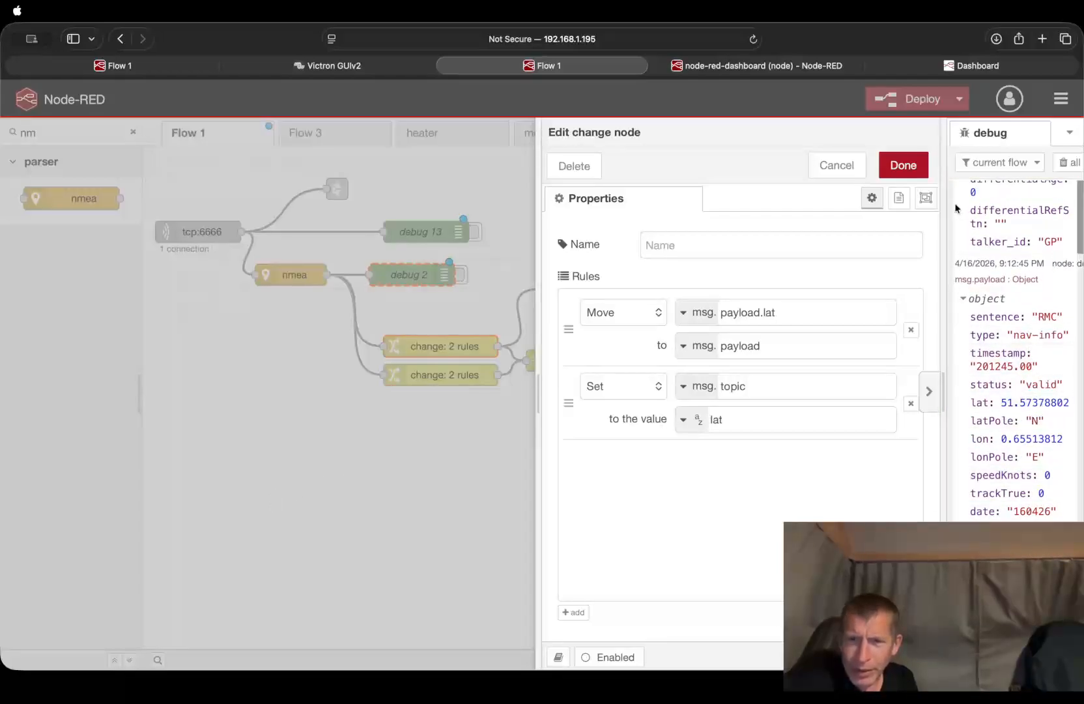
click(930, 395)
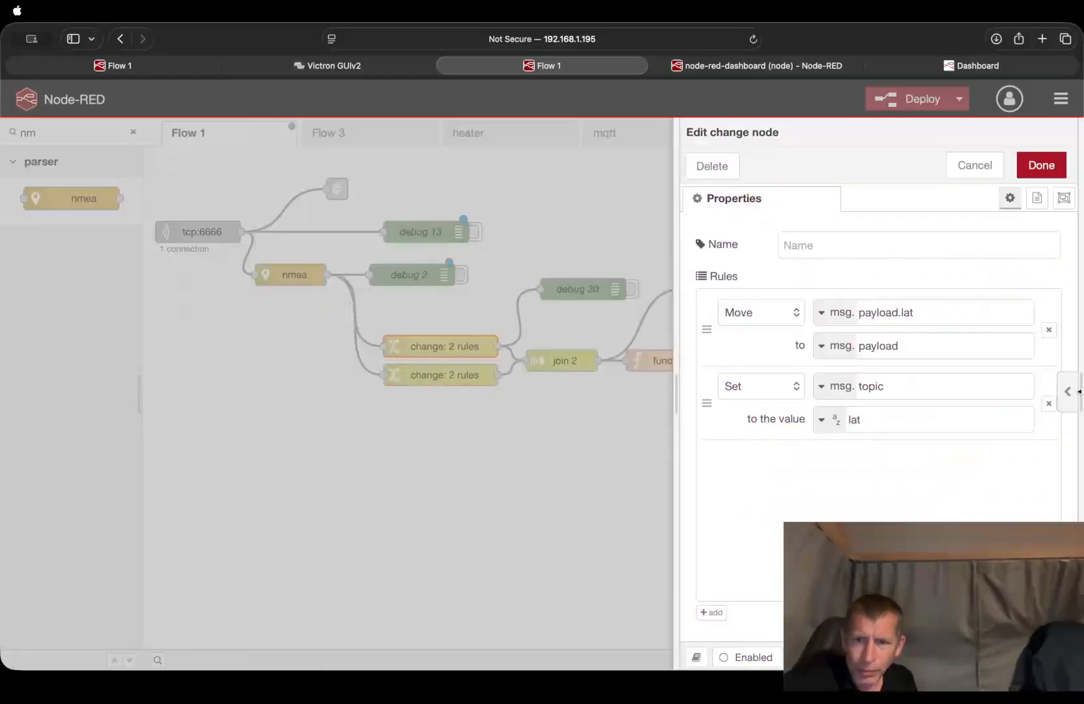
click(1076, 391)
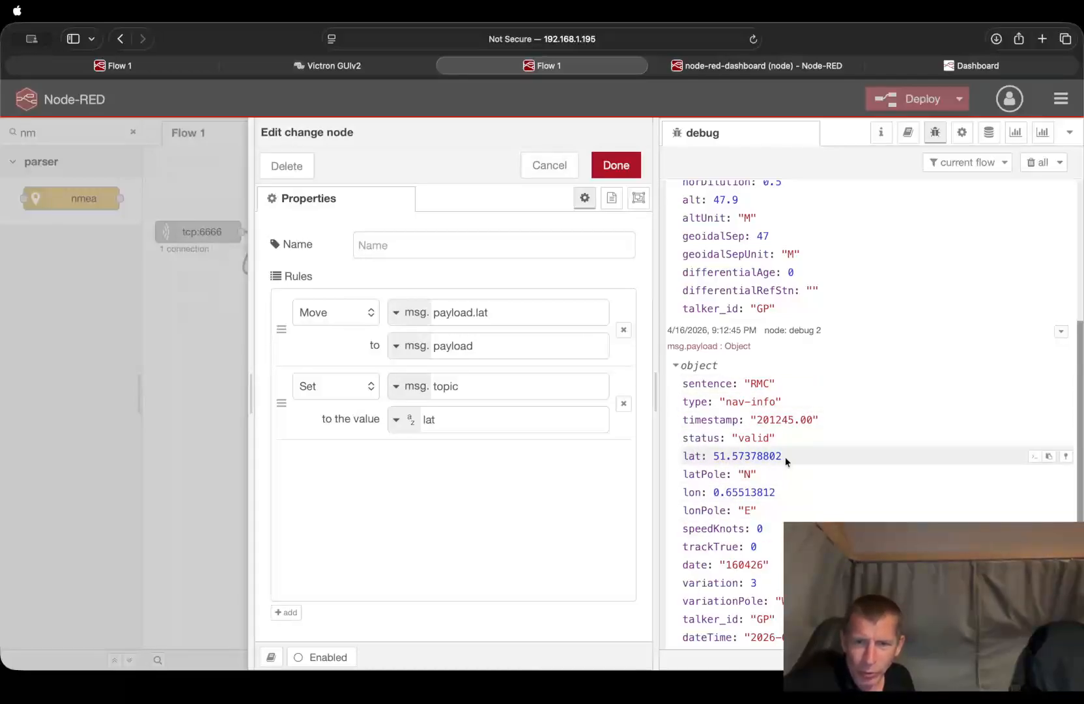
click(1065, 459)
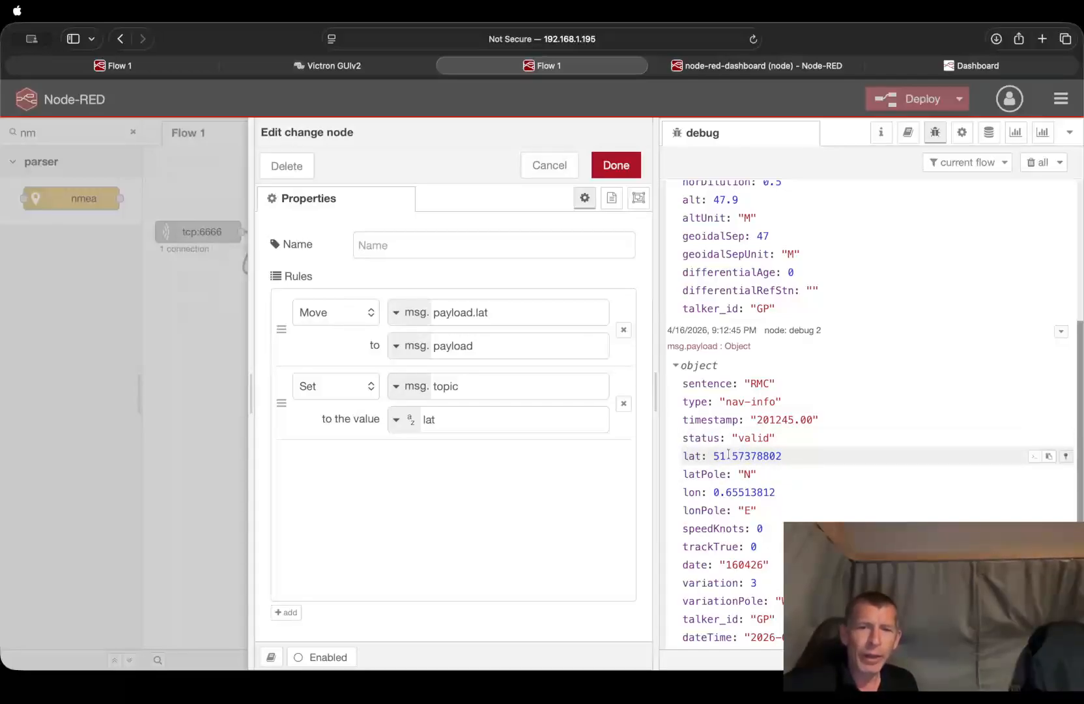
click(1035, 459)
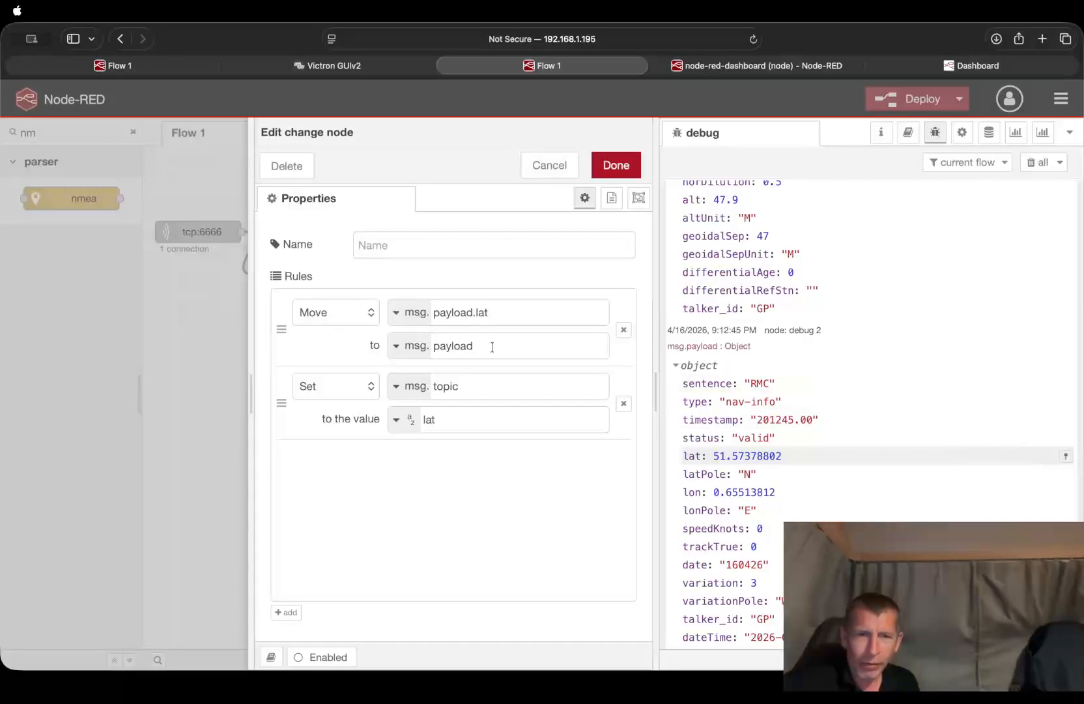
click(520, 318)
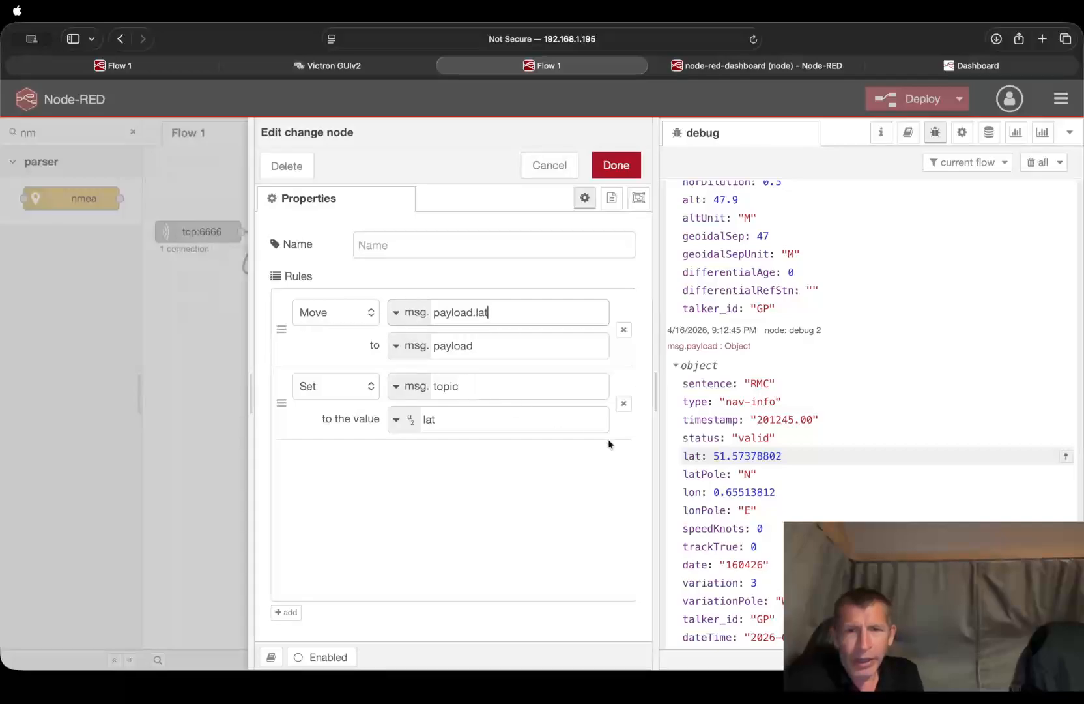
scroll(717, 391, up, 1)
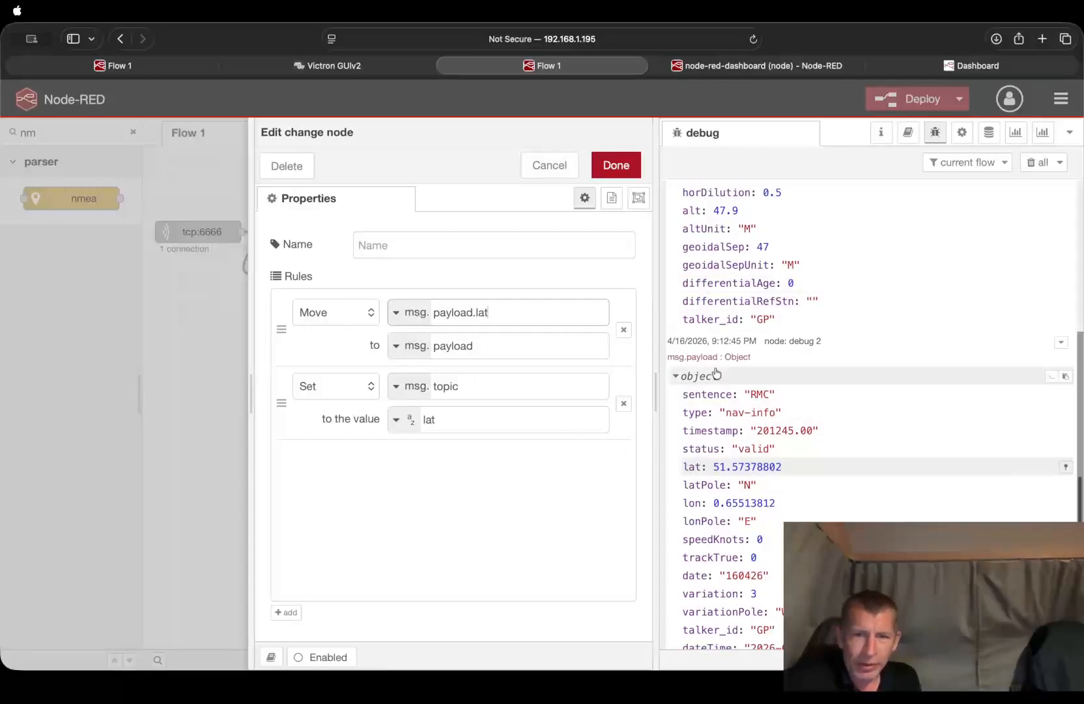
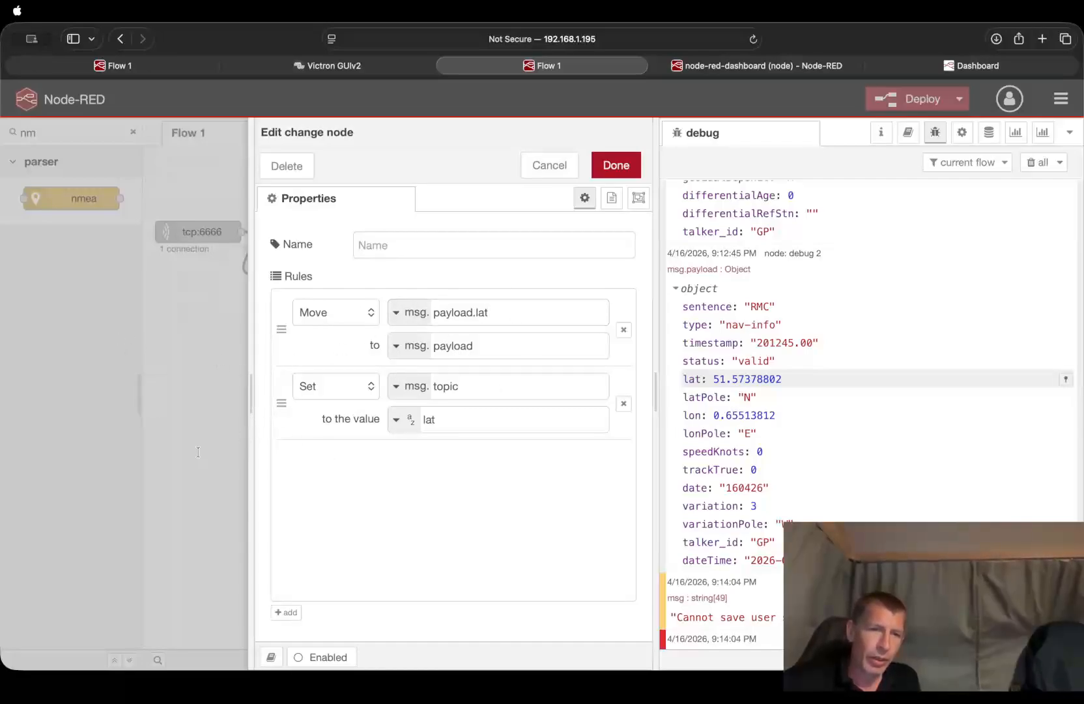
click(616, 165)
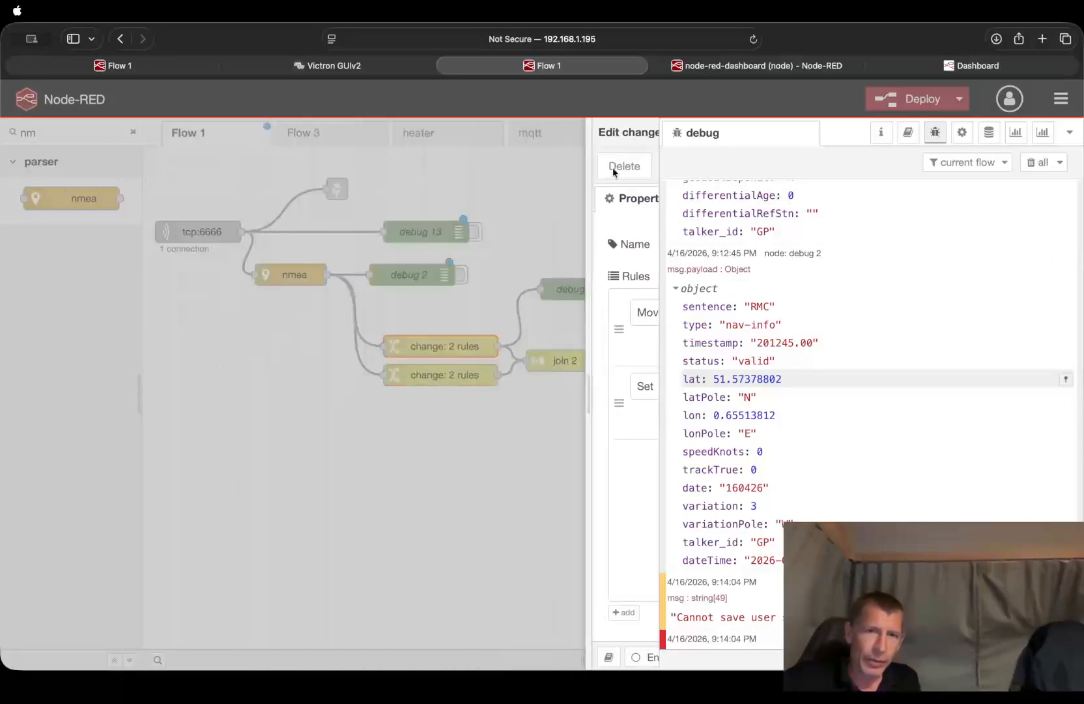
Review the lower change node's rules that move payload.lon to payload and set the topic to lon, and clear any stray selection.
double_click(443, 375)
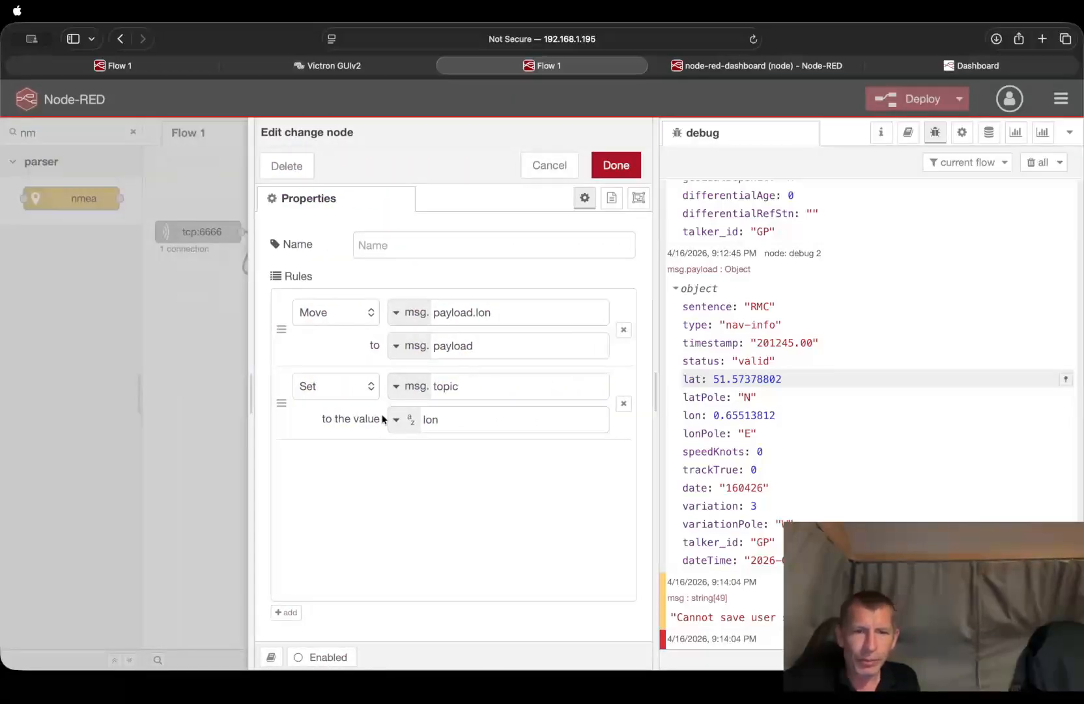
double_click(208, 421)
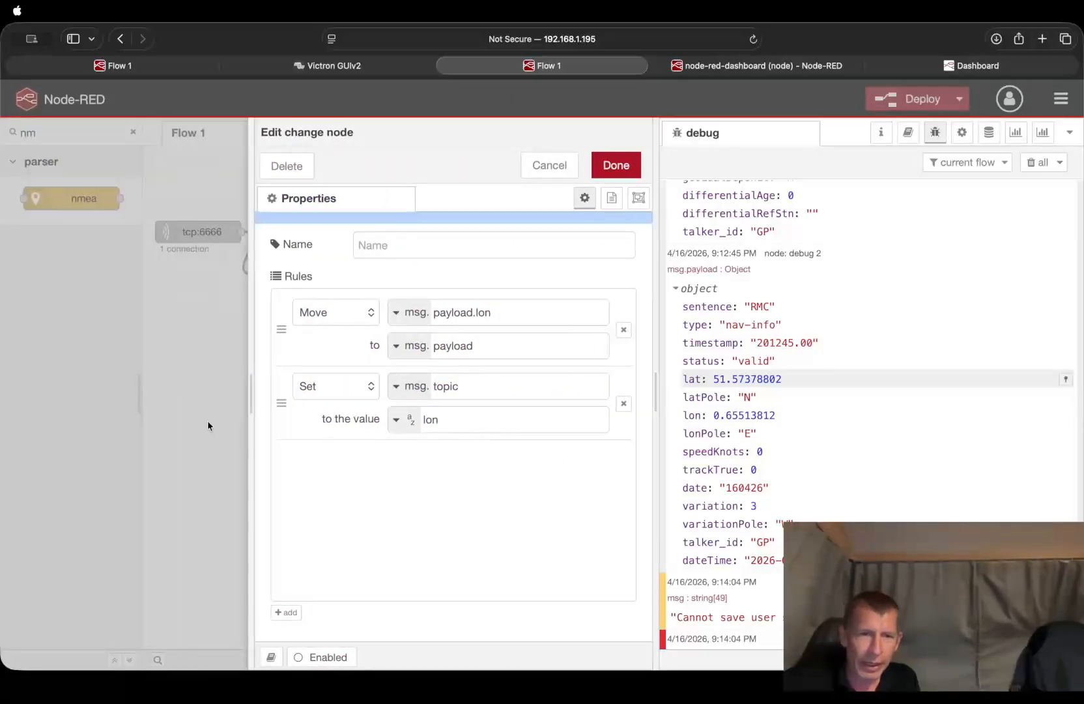
click(616, 165)
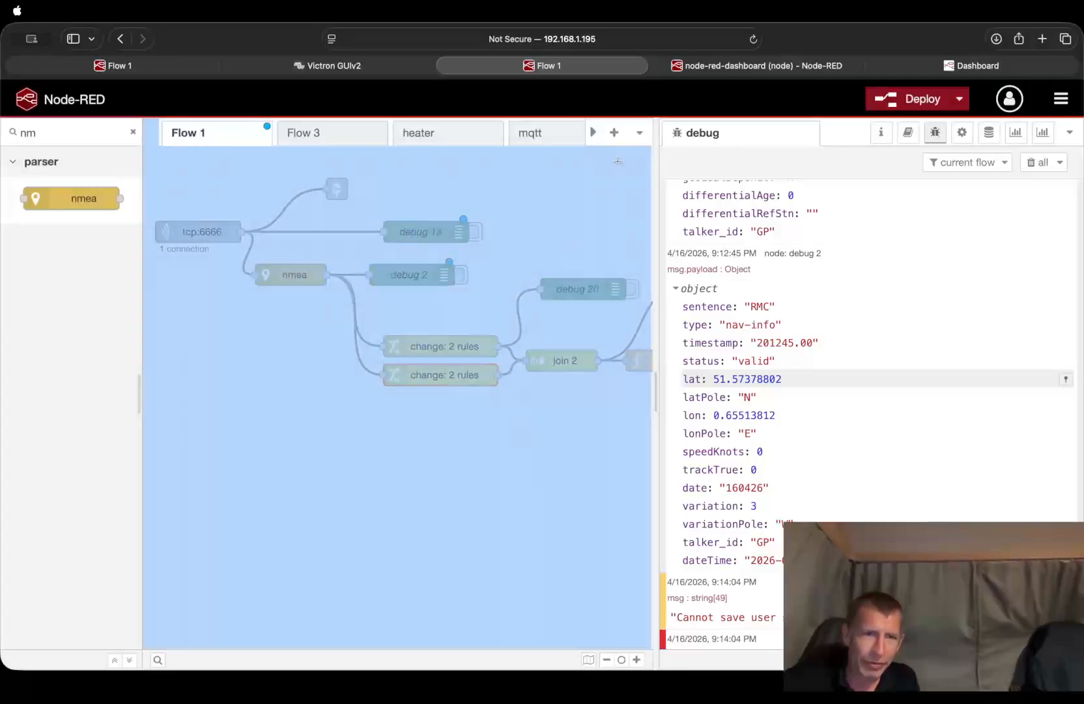
drag(237, 342, 269, 390)
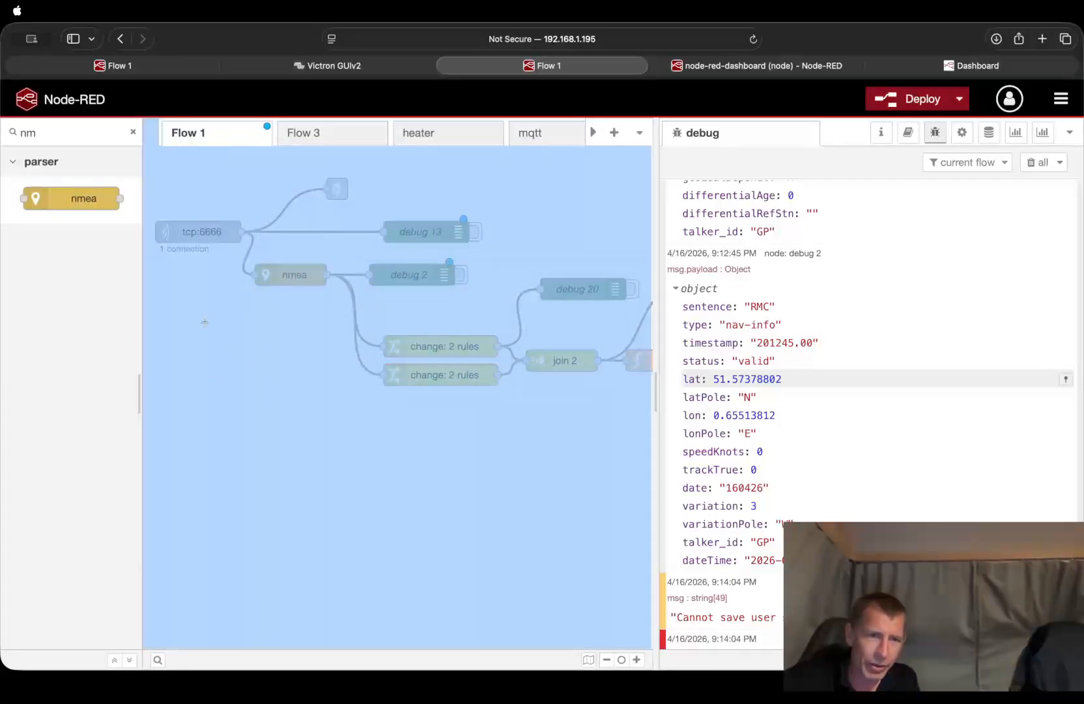
drag(205, 325, 329, 441)
click(115, 360)
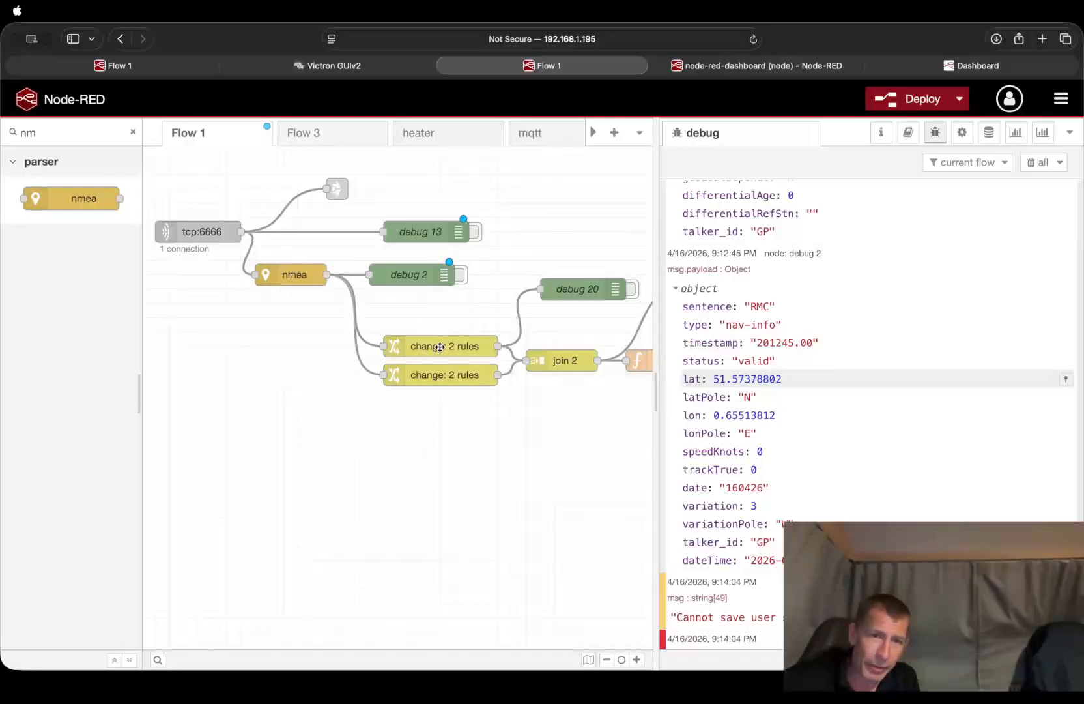
Briefly enable debug 20 to capture the upper change node's output and examine its latitude messages.
scroll(435, 371, right, 3)
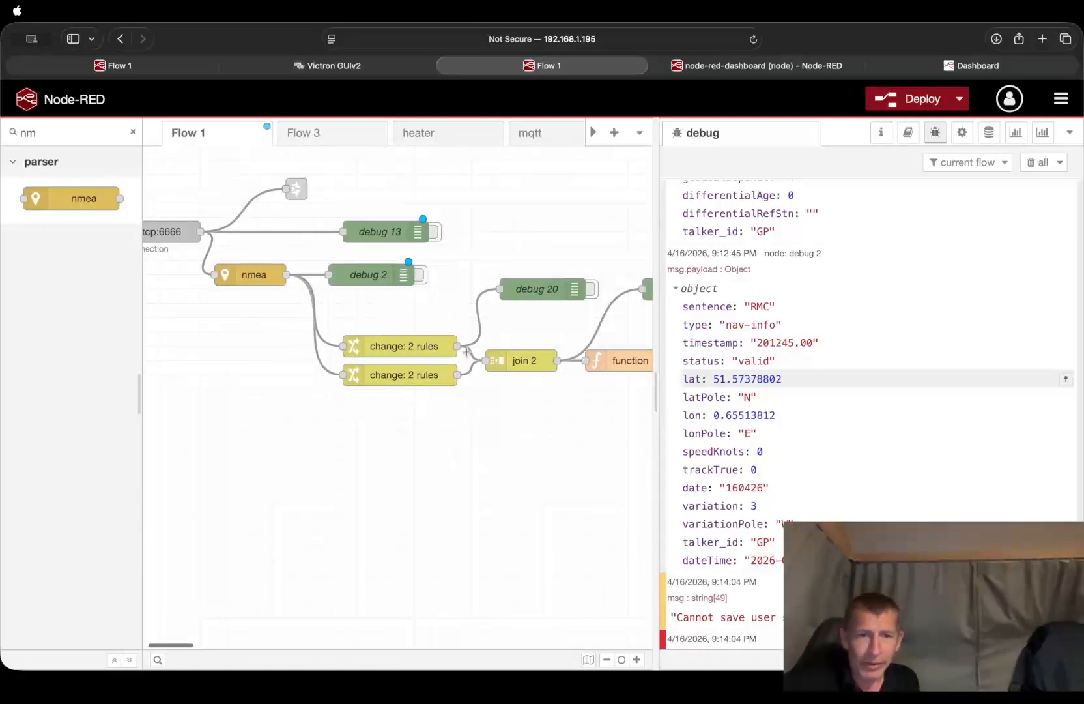
scroll(616, 279, left, 1)
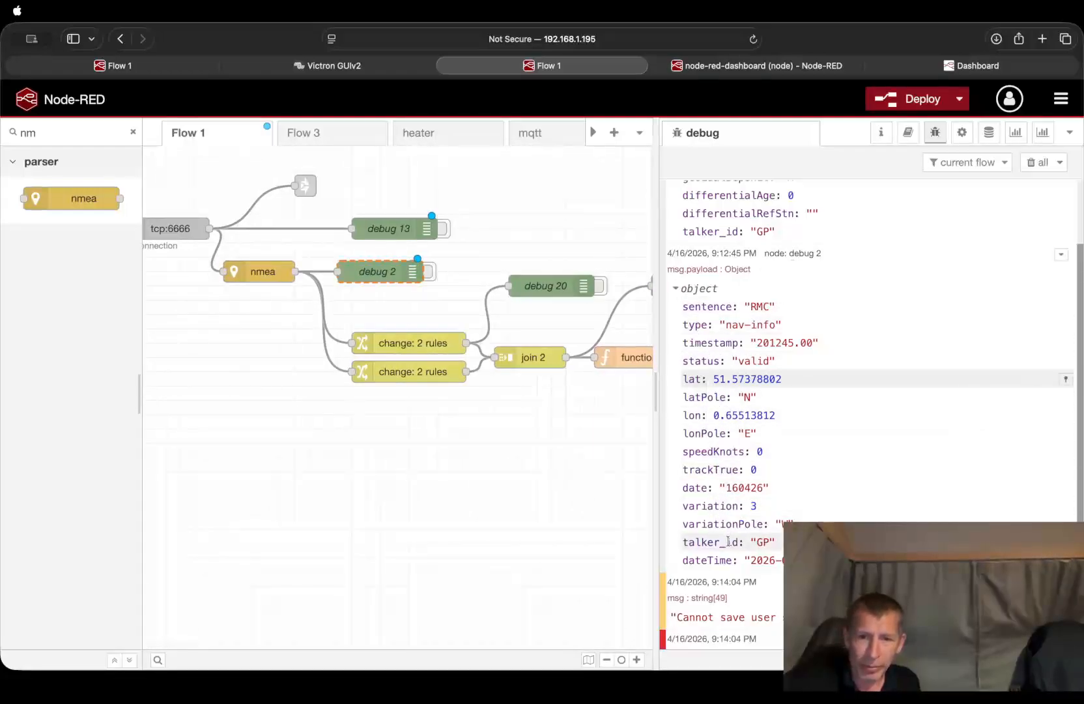
click(604, 287)
click(603, 287)
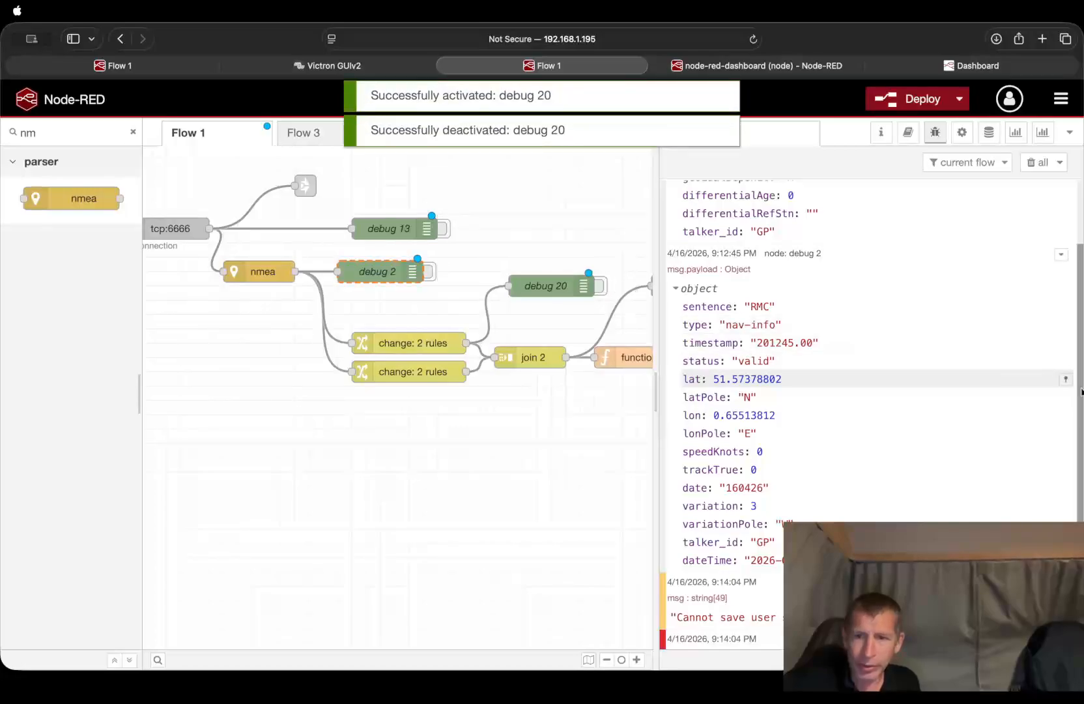
drag(1076, 404, 1043, 562)
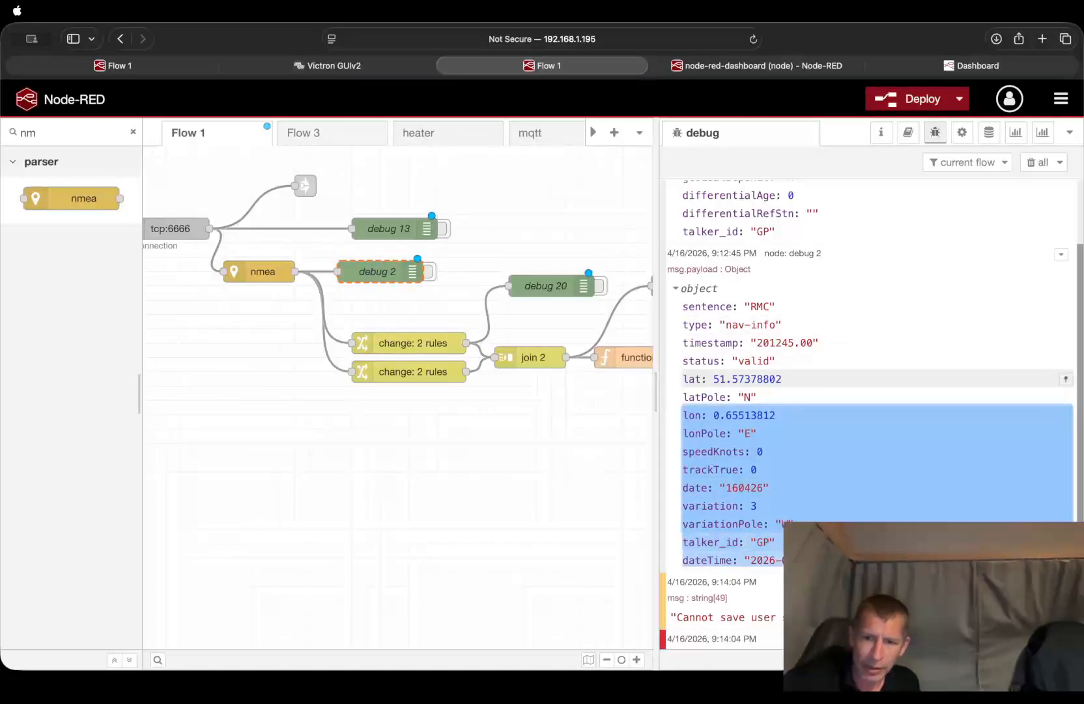
drag(946, 384, 963, 440)
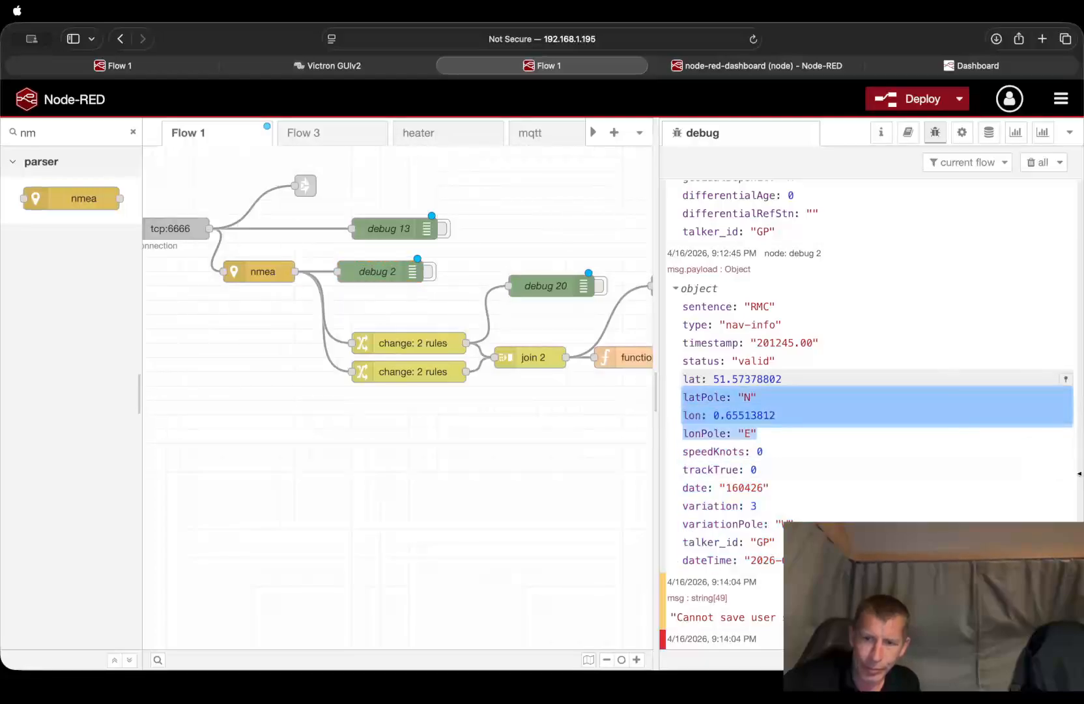
scroll(918, 481, down, 5)
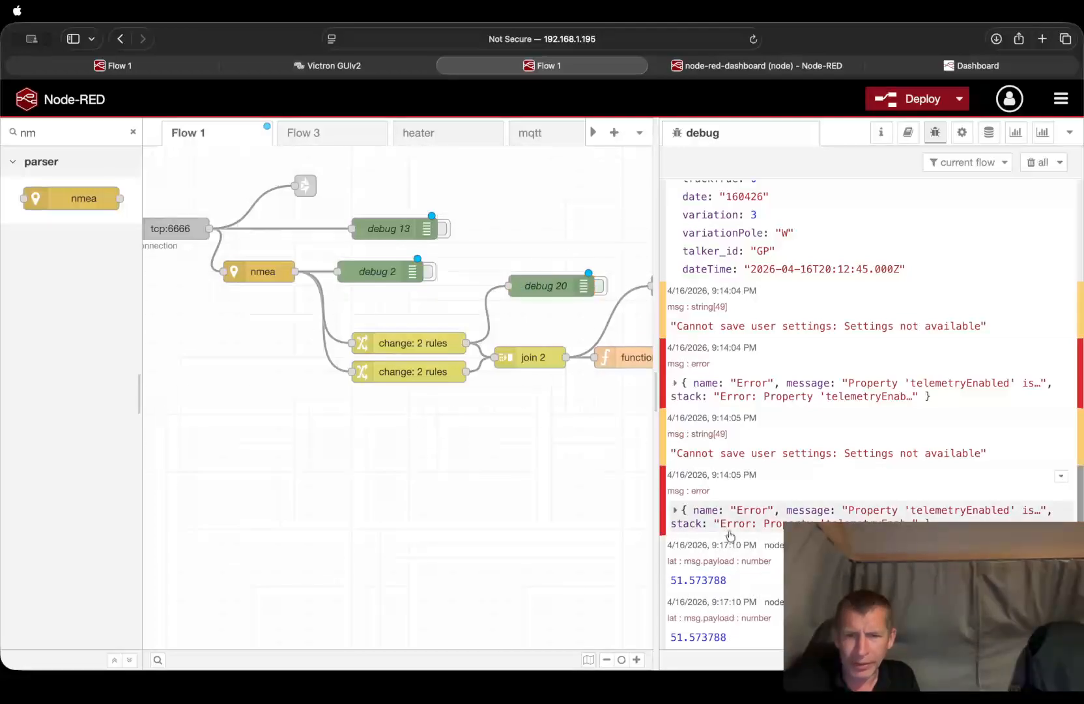
Review how the join 2 node combines two message payloads into a key/value object using msg.topic as the key.
scroll(559, 499, right, 5)
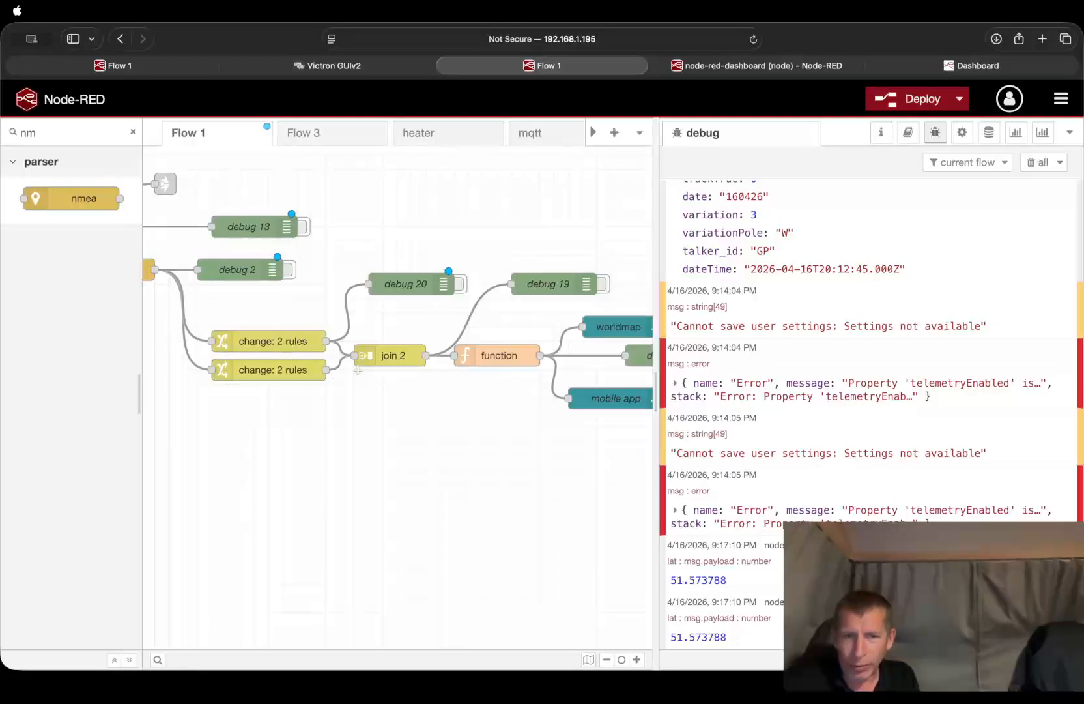
scroll(811, 291, up, 5)
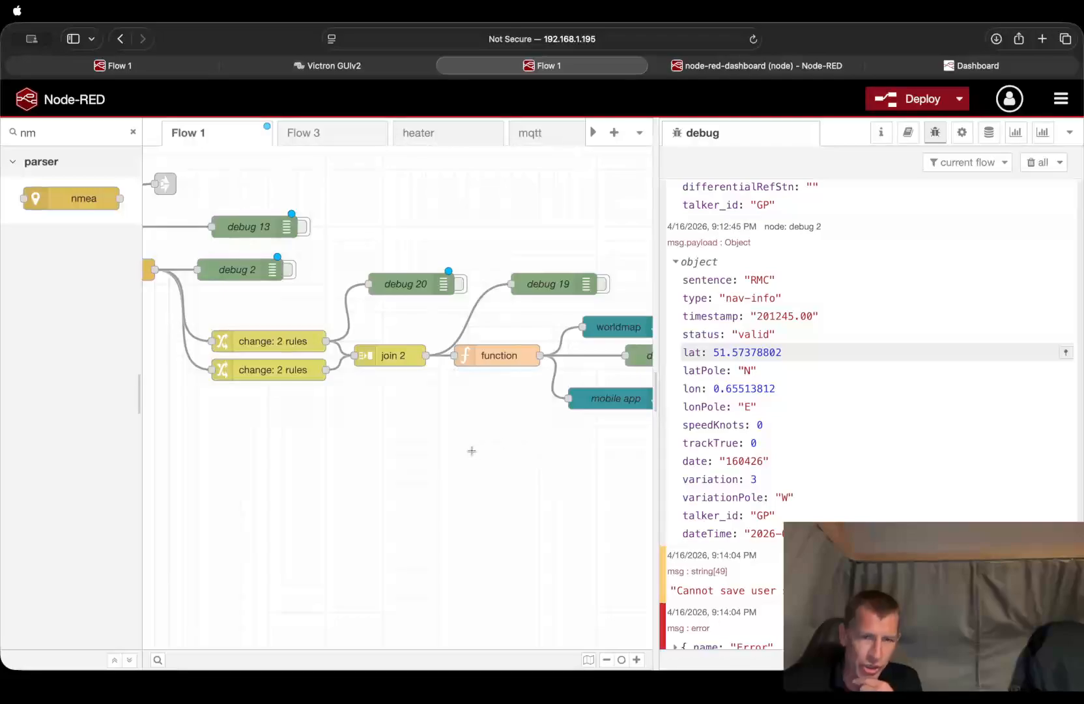
scroll(384, 355, right, 1)
double_click(384, 356)
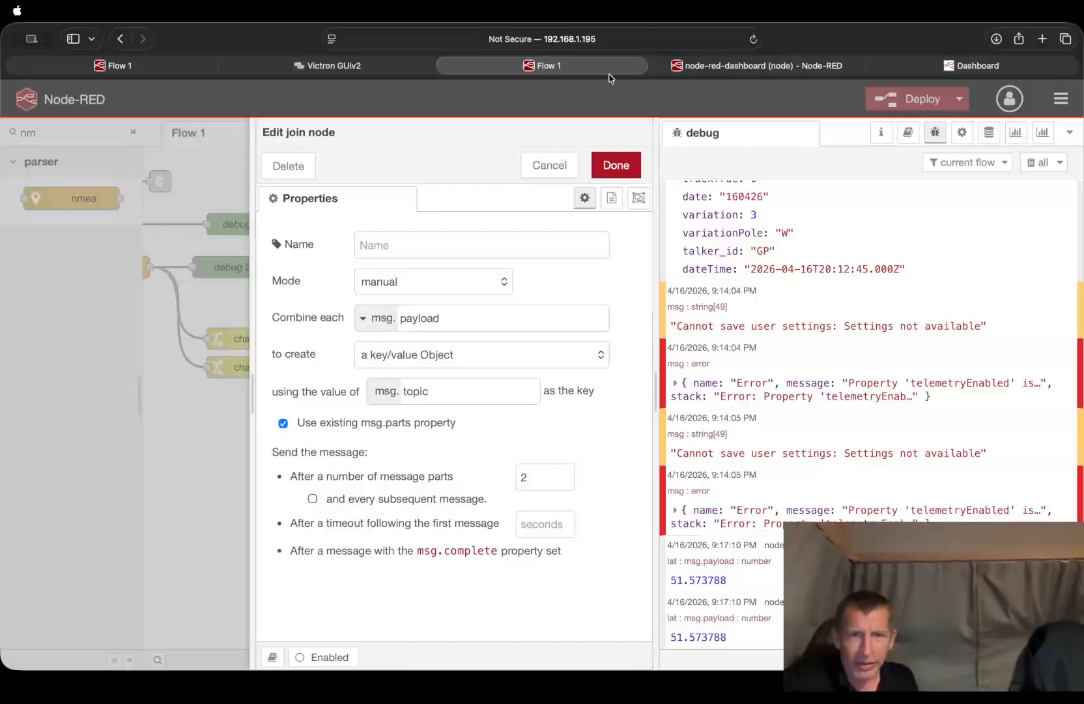
click(622, 171)
Set debug 19 to output the complete msg object and deploy the change.
drag(492, 450, 380, 419)
double_click(578, 279)
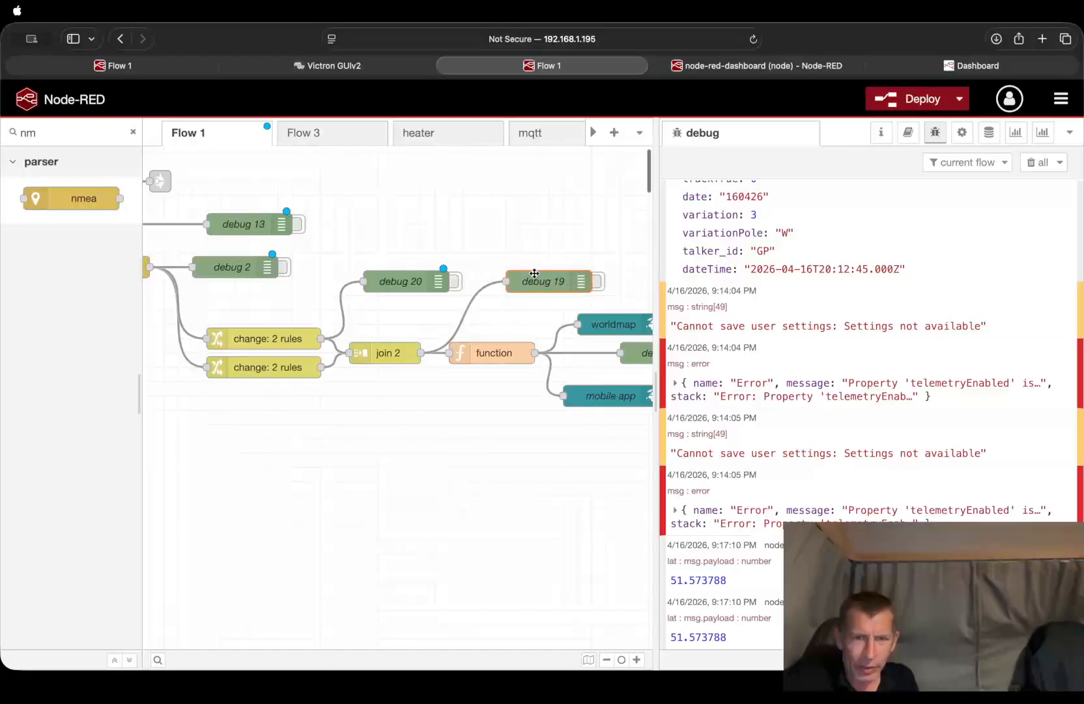
click(376, 253)
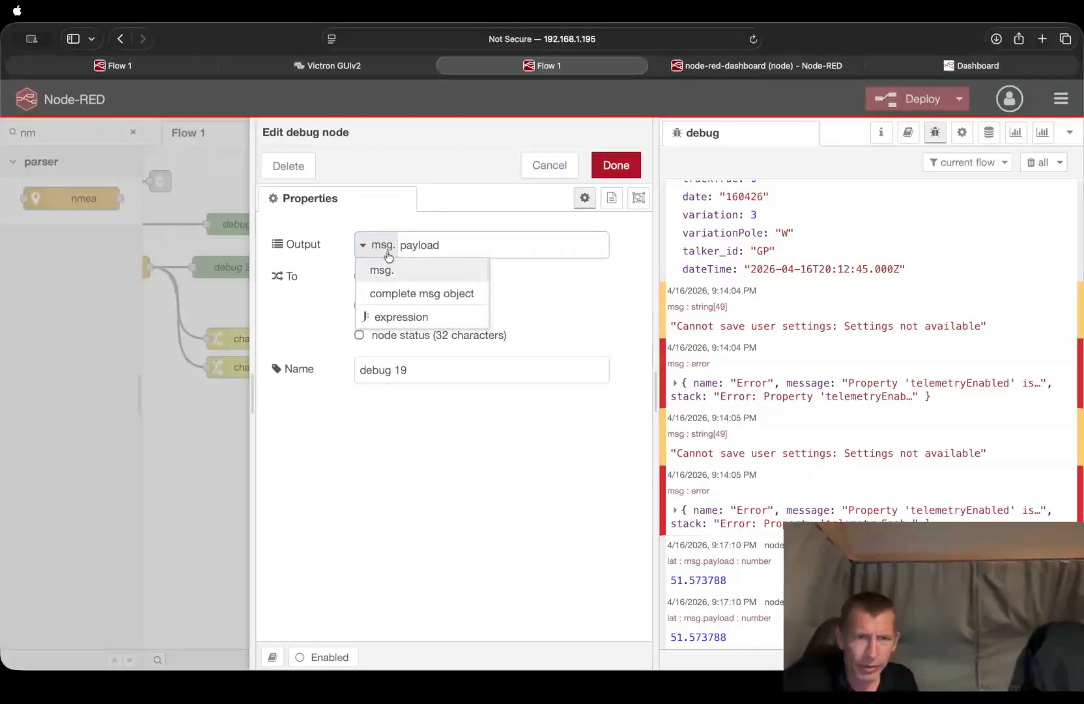
click(404, 292)
click(634, 165)
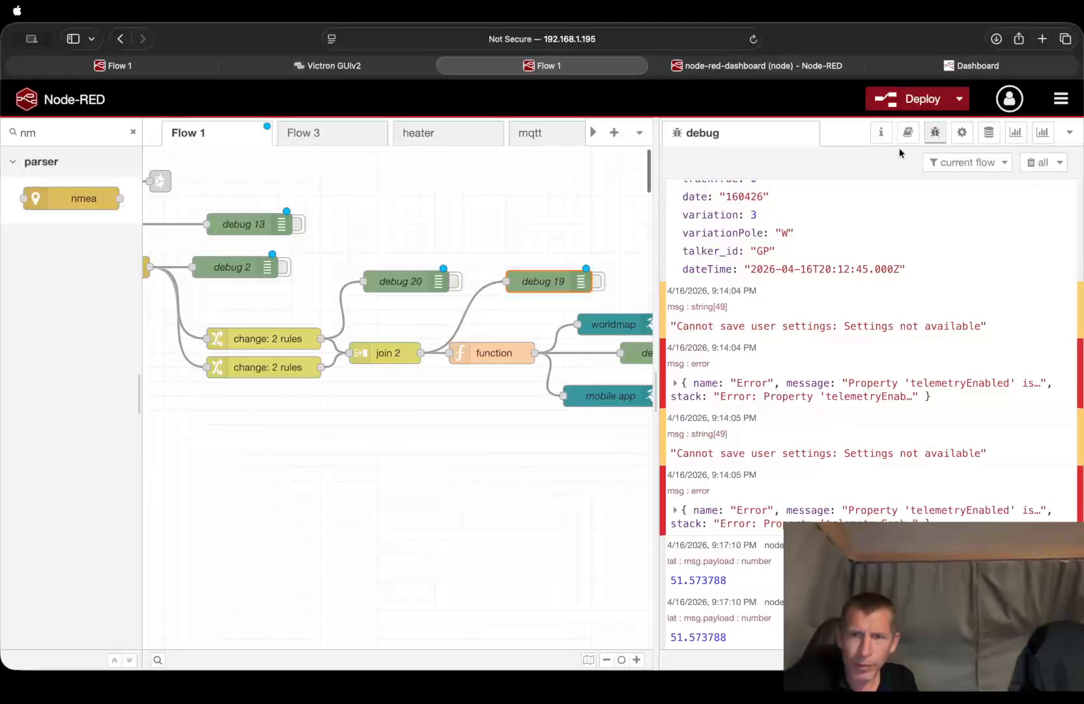
click(907, 105)
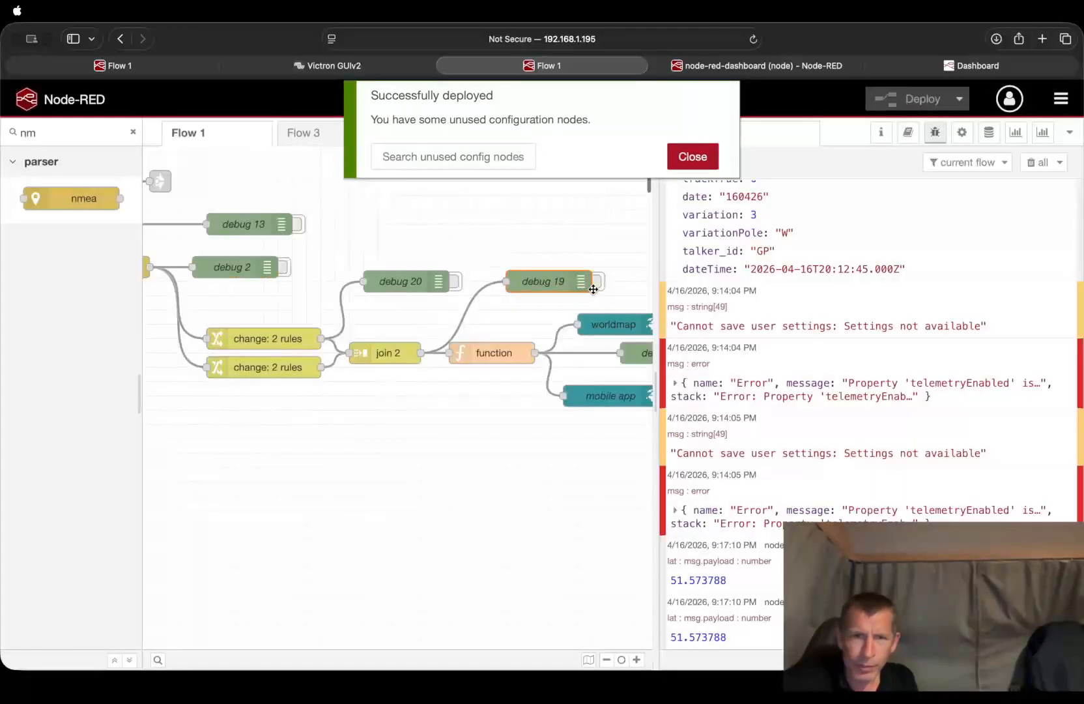
Briefly enable debug 19 and expand its first message's _session and payload objects to examine join 2's combined output.
click(600, 282)
click(600, 283)
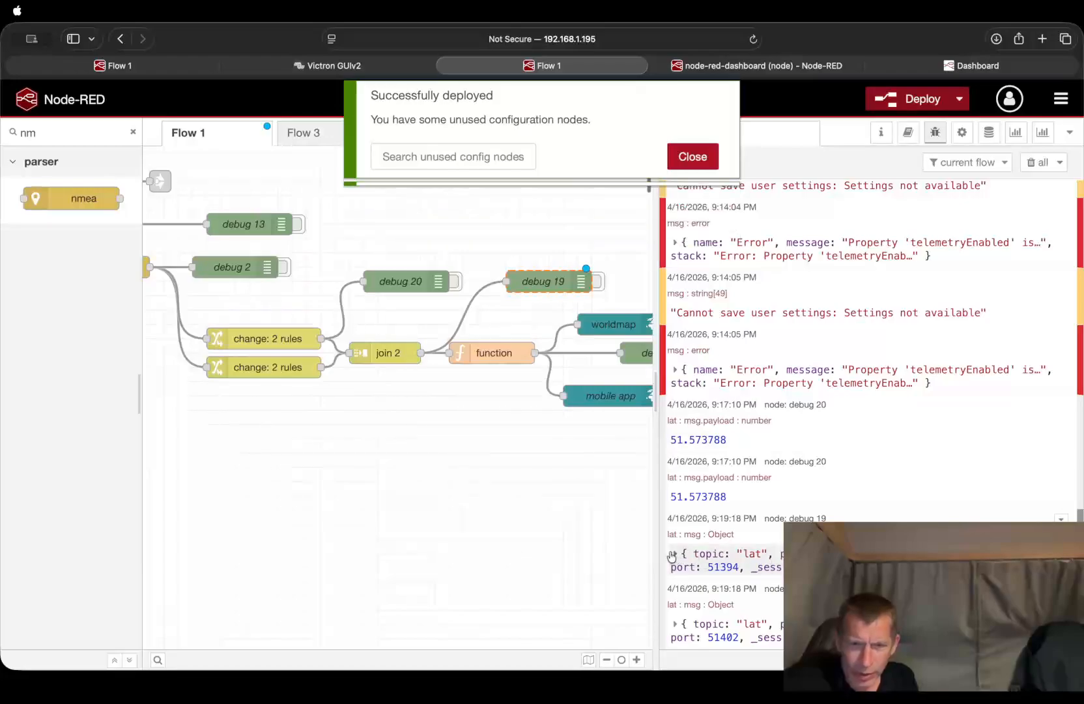
click(714, 565)
scroll(742, 543, down, 1)
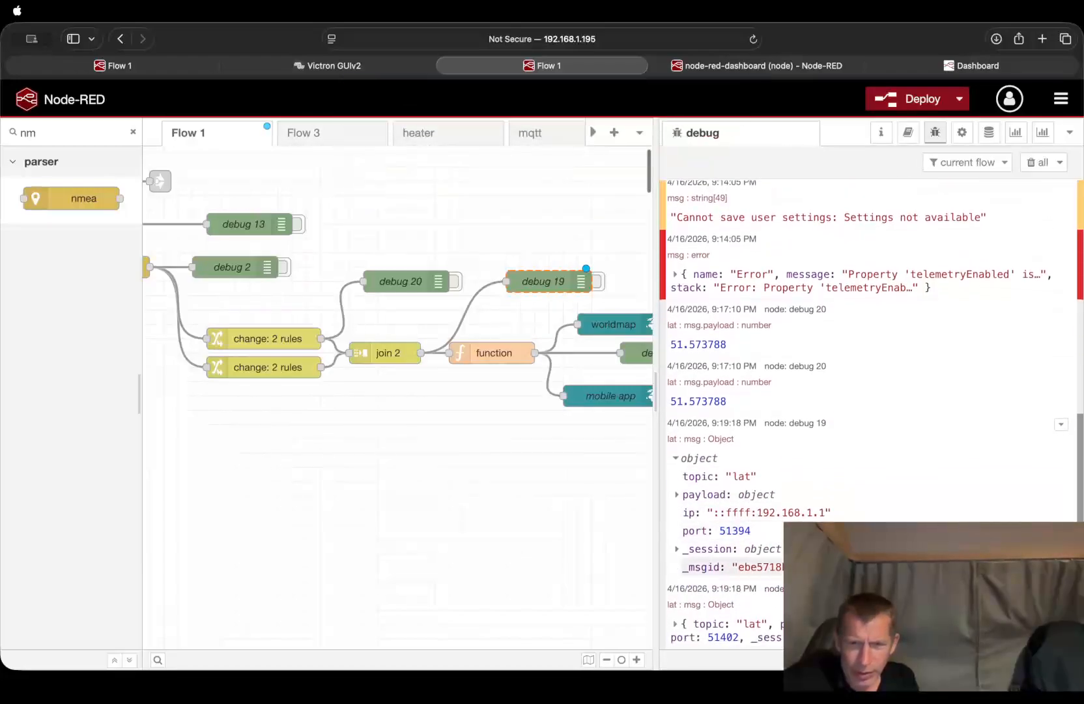
click(678, 551)
scroll(679, 553, down, 2)
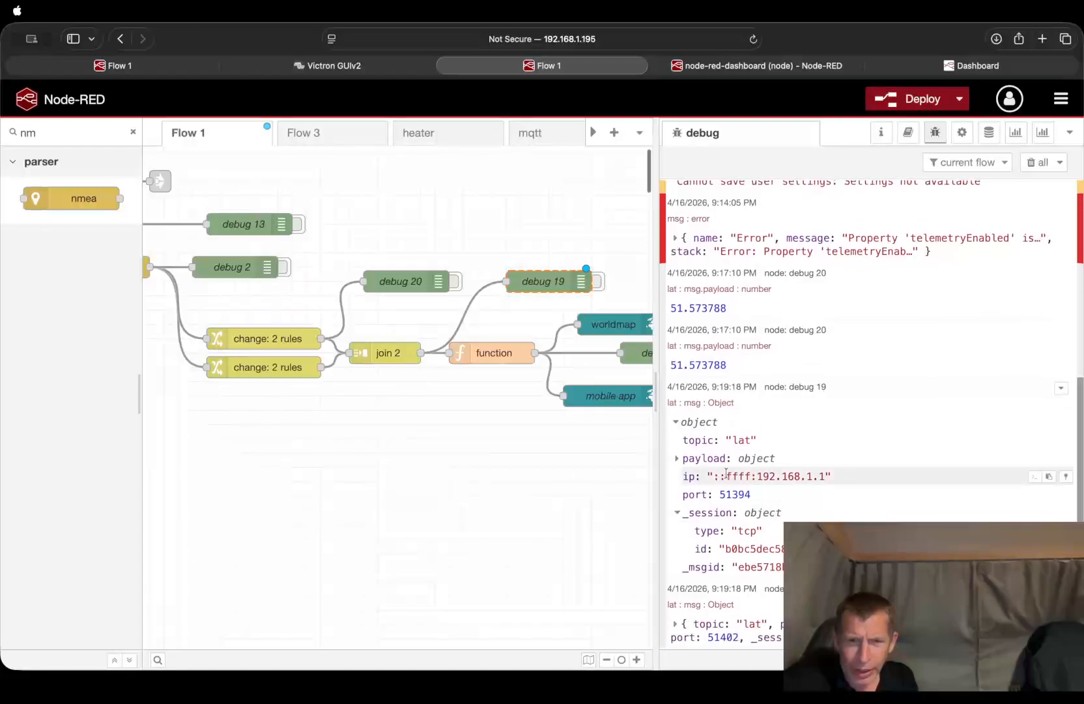
click(676, 461)
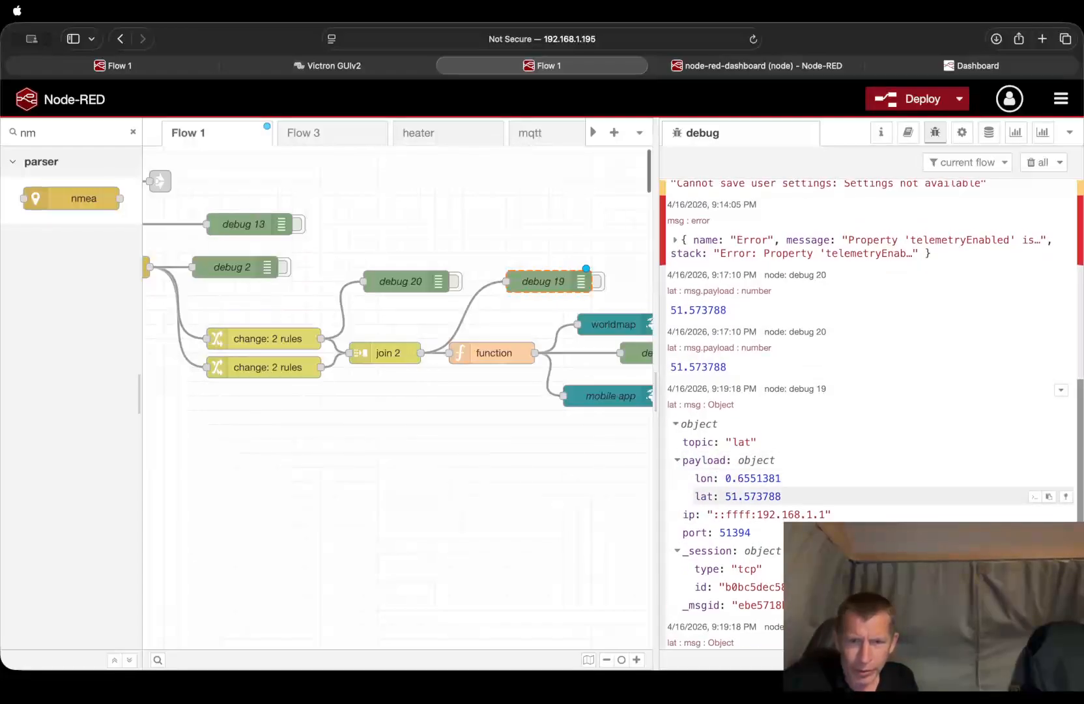
scroll(677, 469, down, 2)
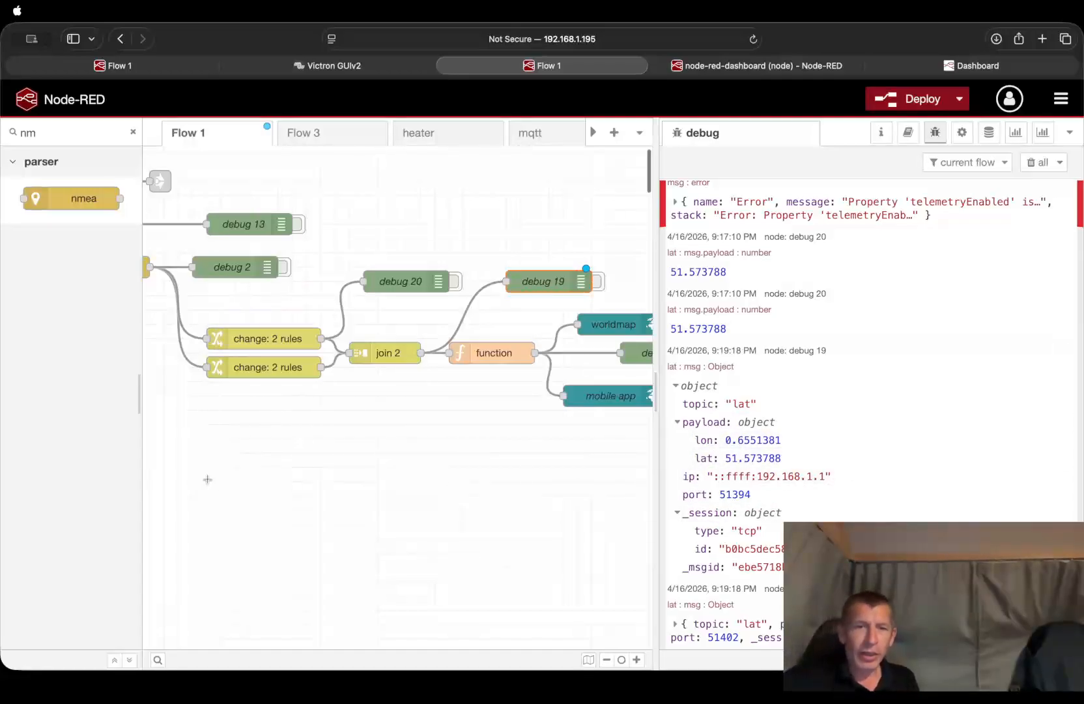
Review the function node's On Message code that returns lon, lat, name, time and popped in the payload, and deploy the flow.
scroll(351, 527, right, 1)
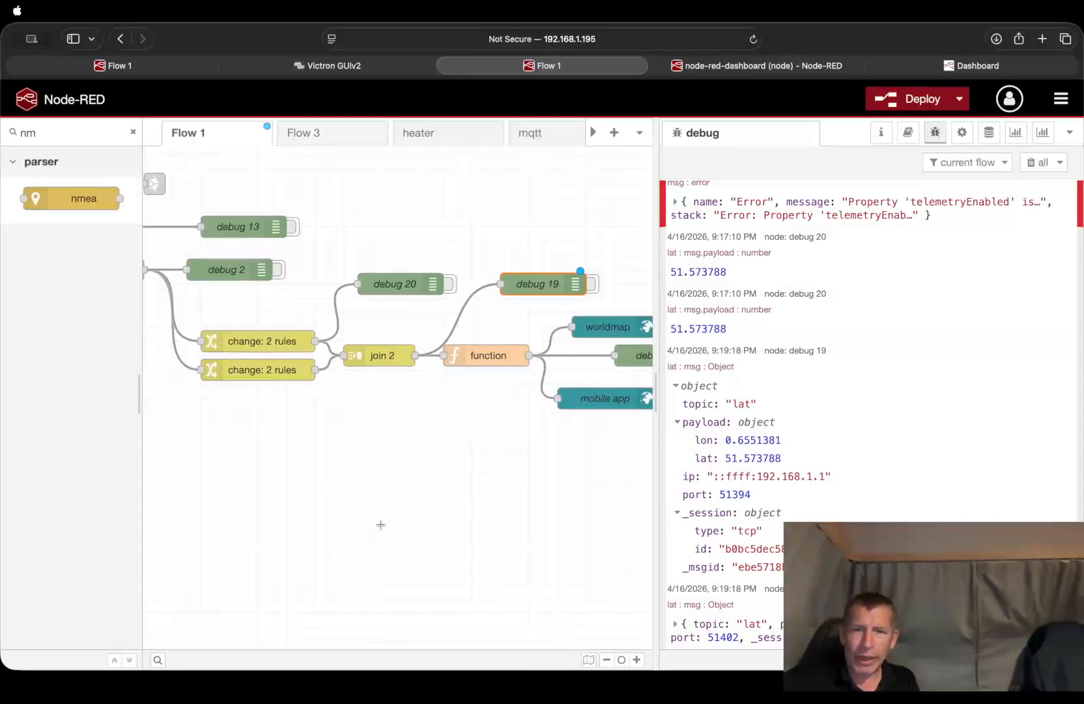
scroll(387, 523, left, 1)
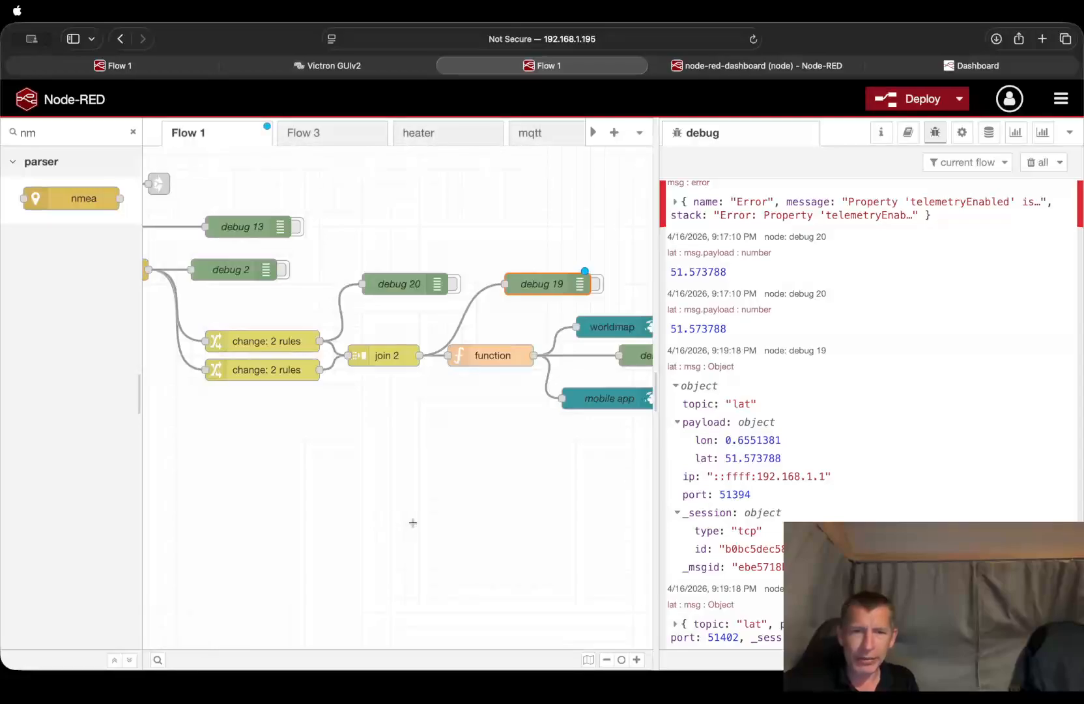
click(412, 521)
scroll(412, 519, up, 1)
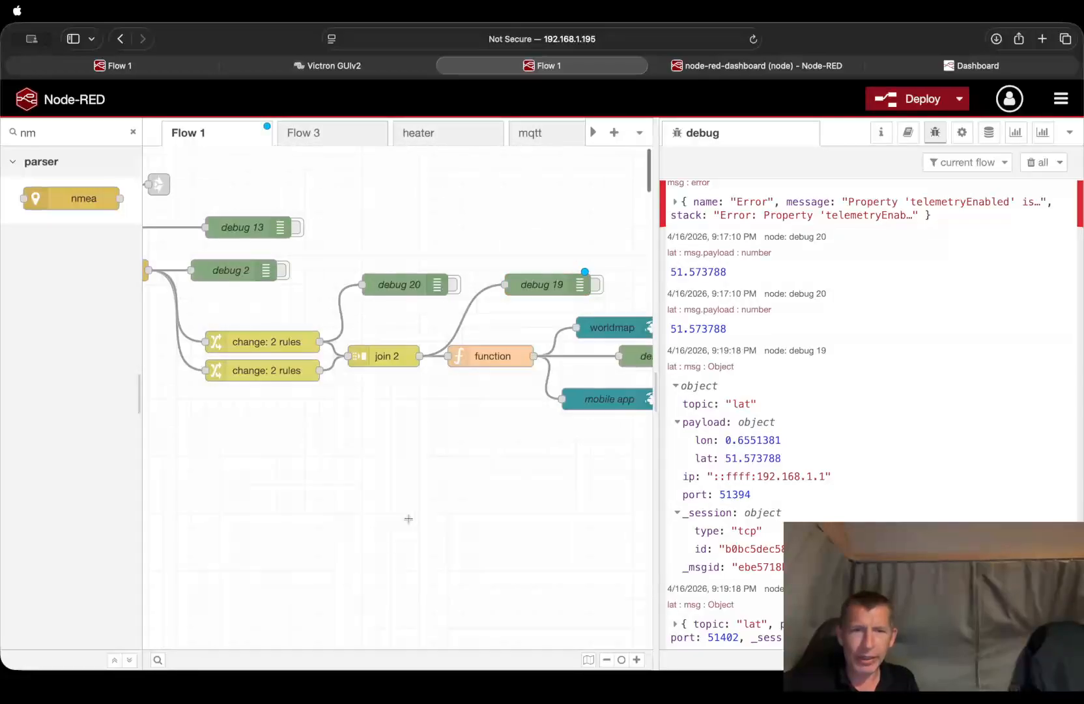
double_click(490, 356)
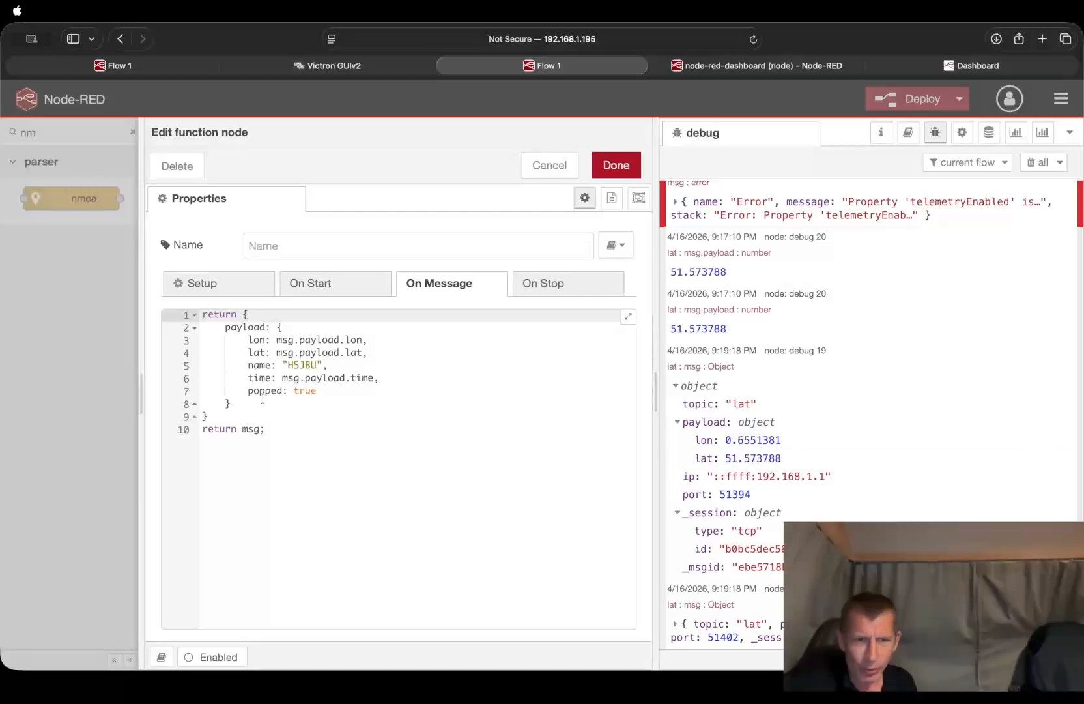
click(615, 166)
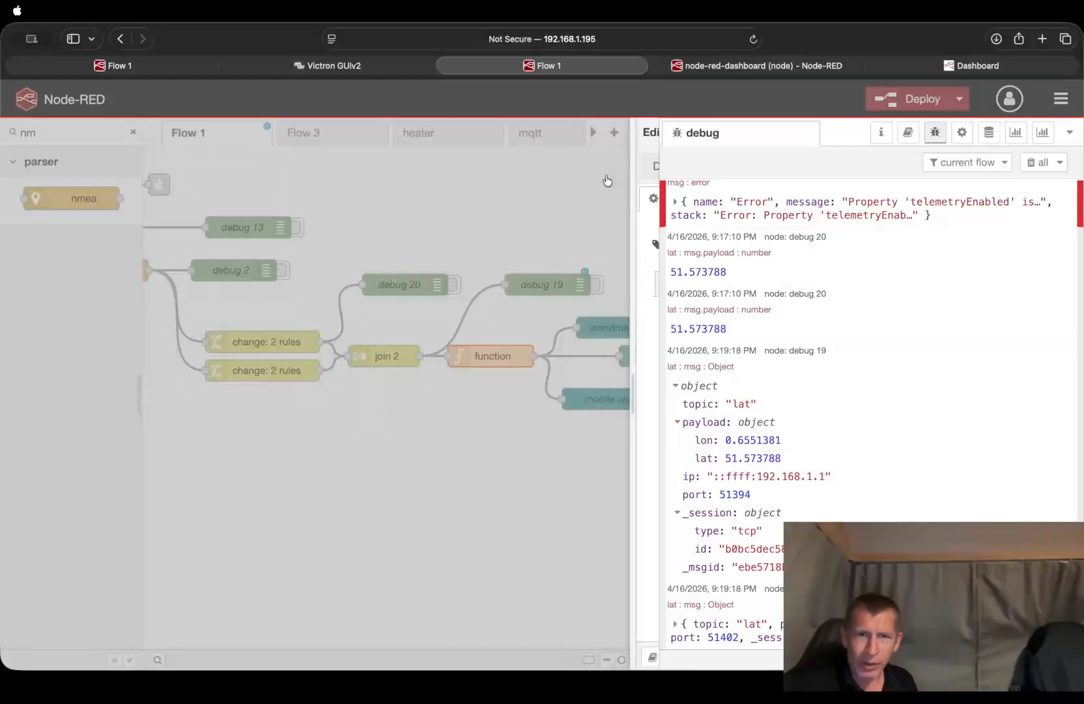
click(905, 103)
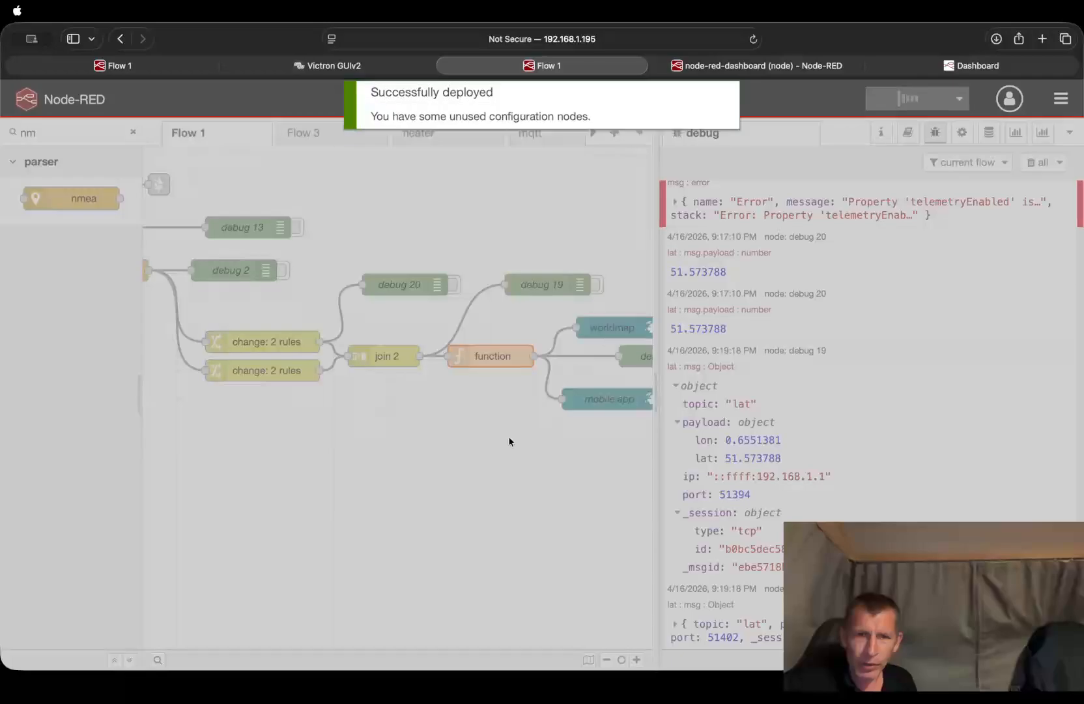
Briefly enable debug 8 to capture the function node's output and expand its latest payload object to examine the properties.
scroll(496, 460, right, 3)
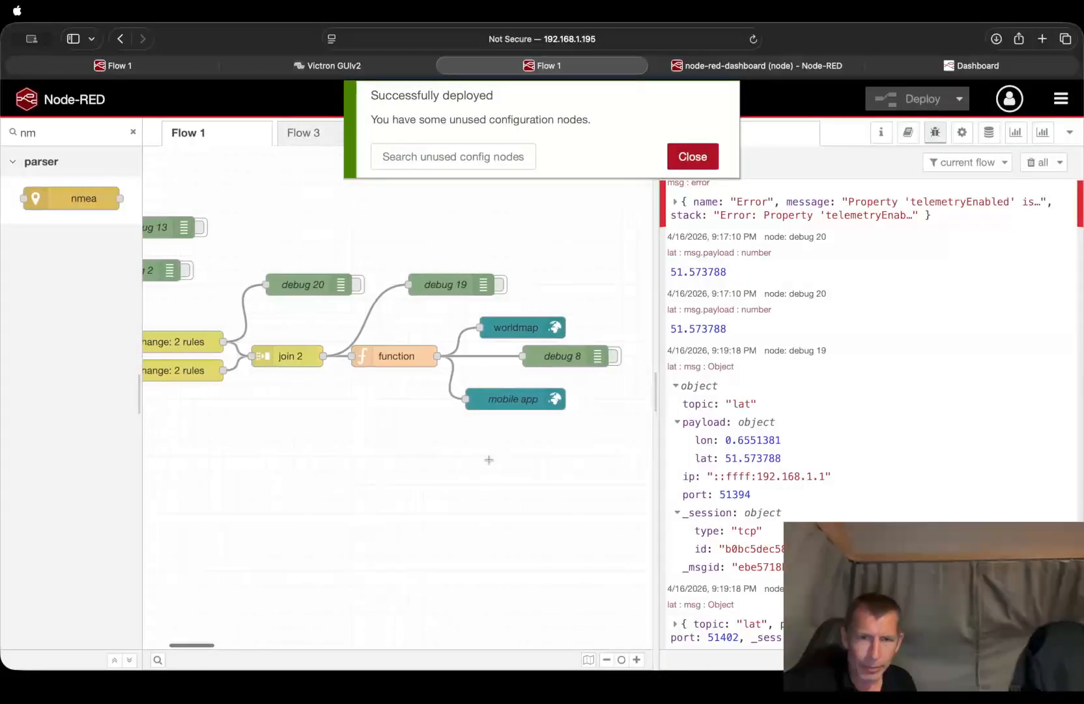
click(609, 358)
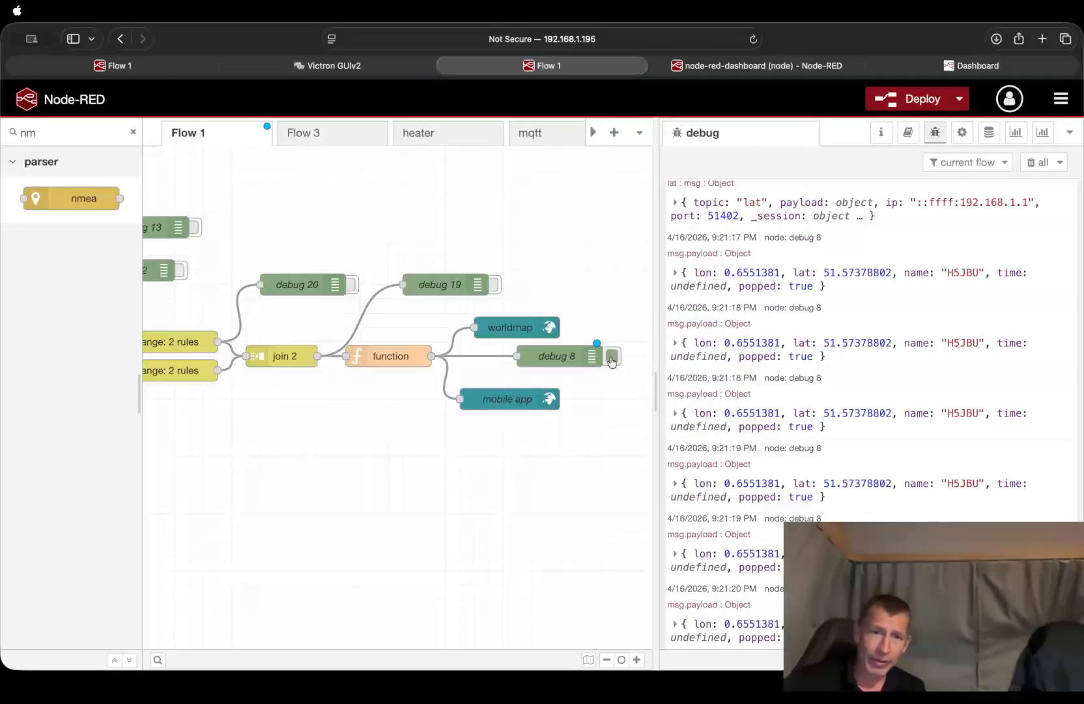
click(613, 360)
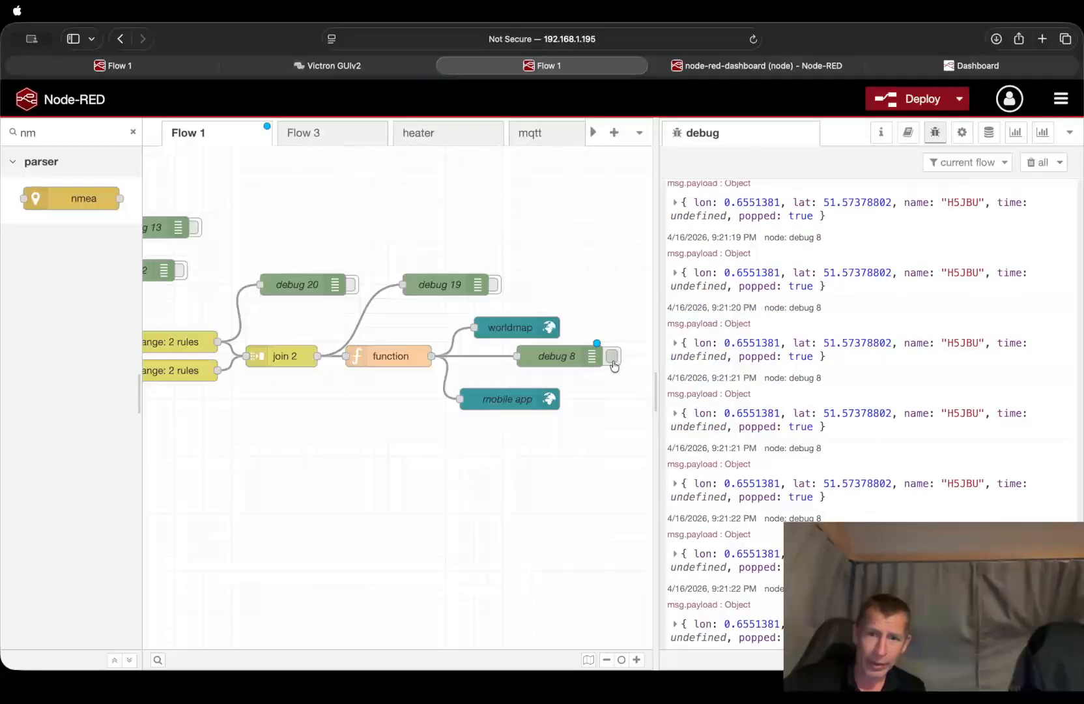
click(612, 361)
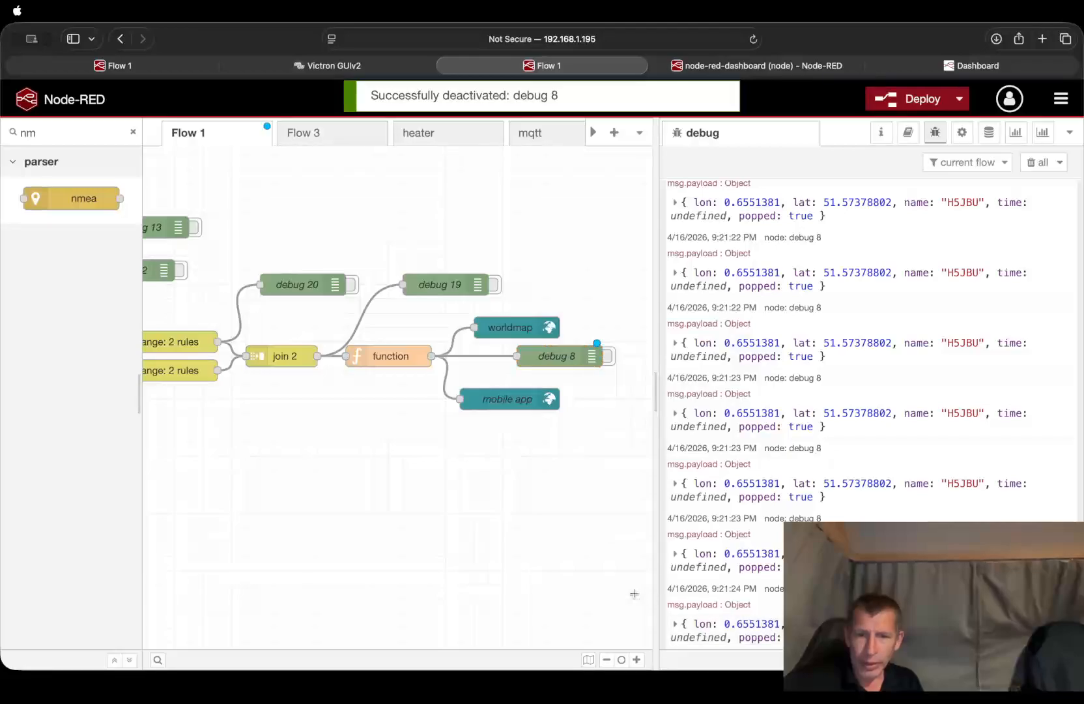
click(675, 624)
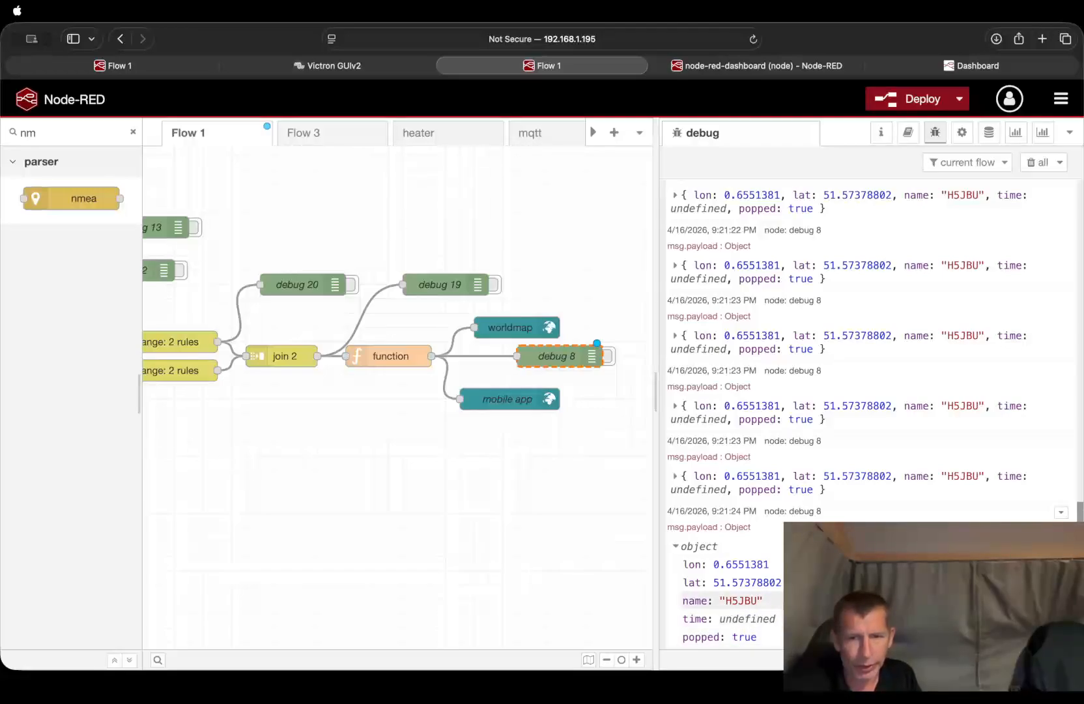
click(409, 431)
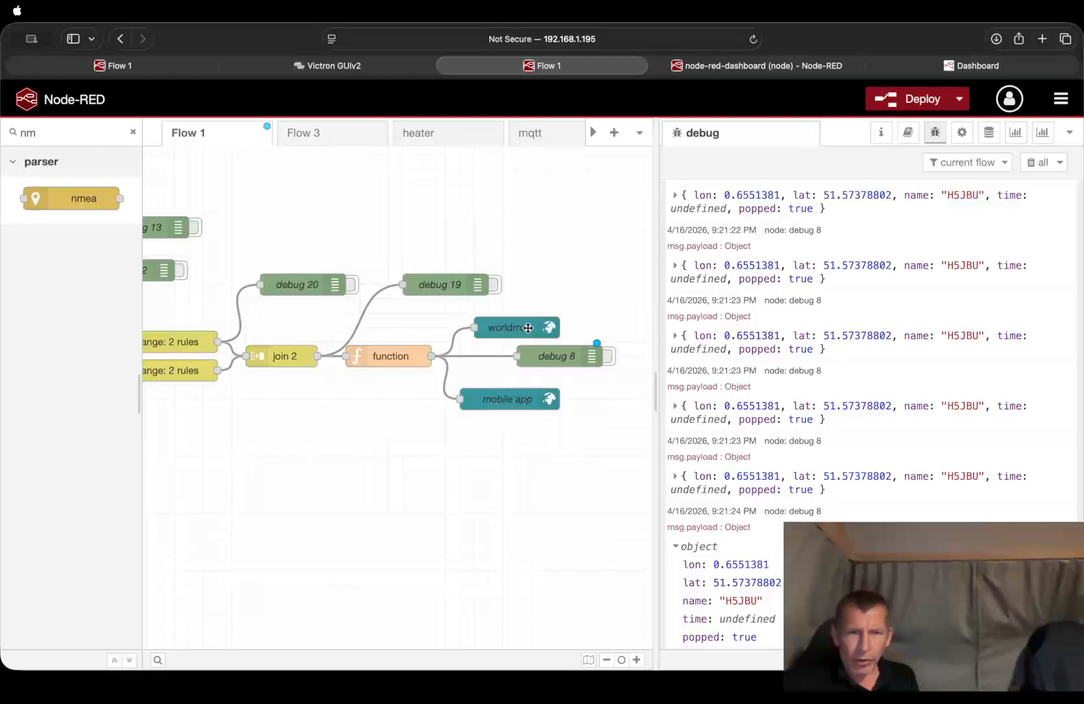
Move the worldmap node slightly closer to the function node and examine its live marker on the dashboard's desktop page at a wider zoom.
drag(530, 324, 520, 322)
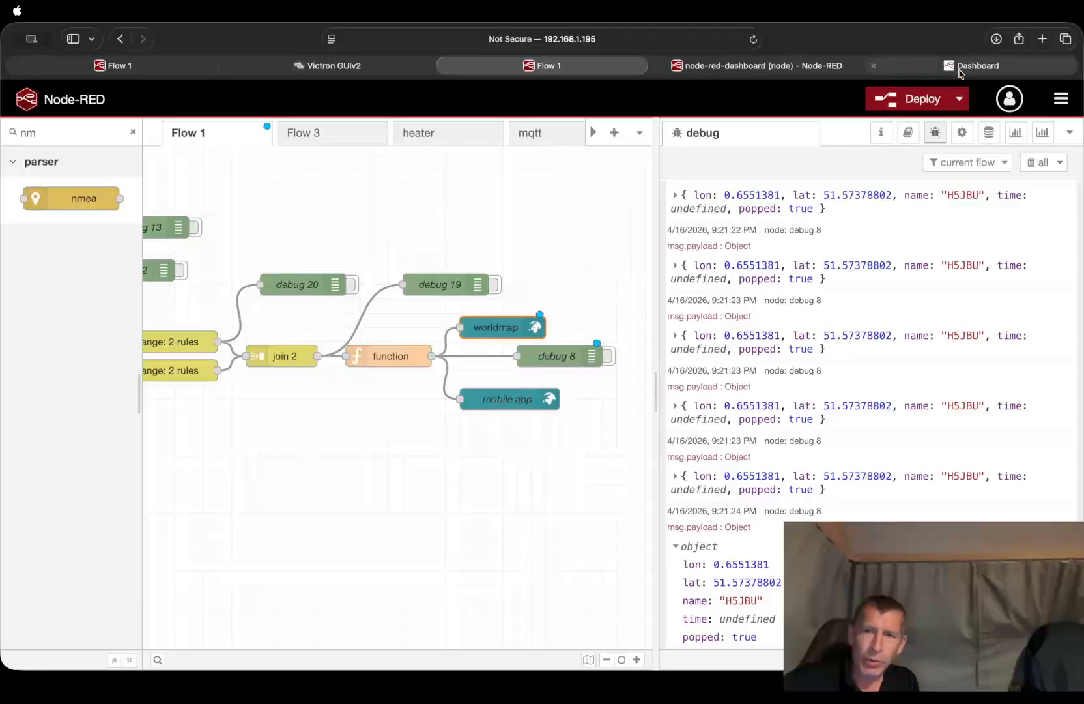
click(964, 68)
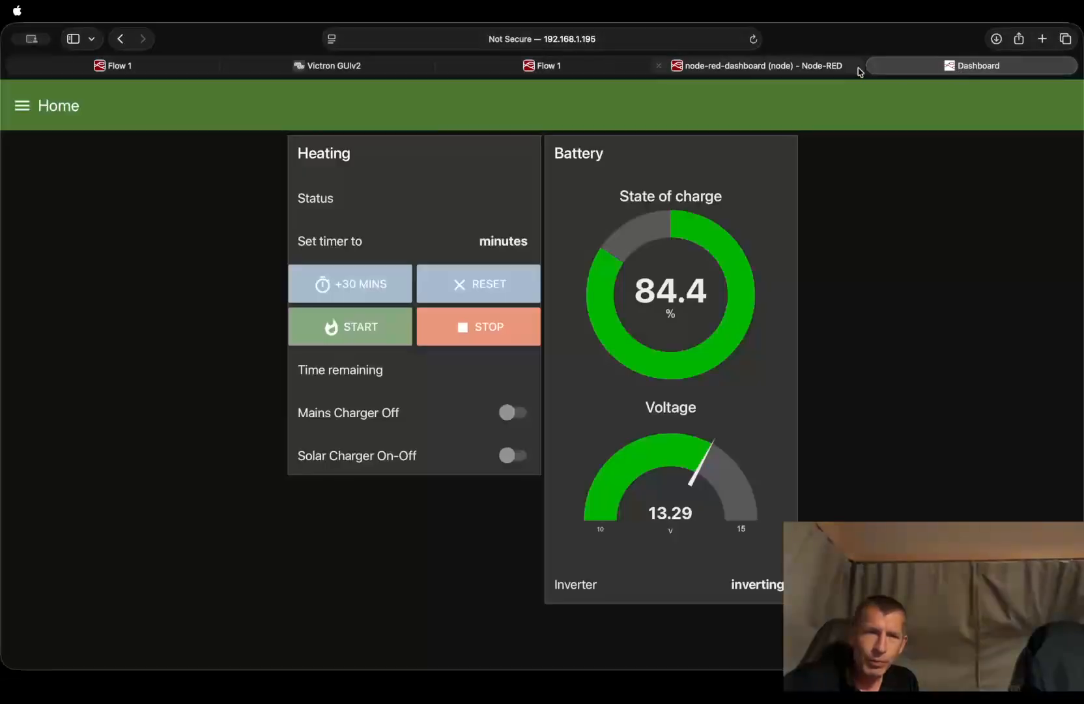
click(21, 110)
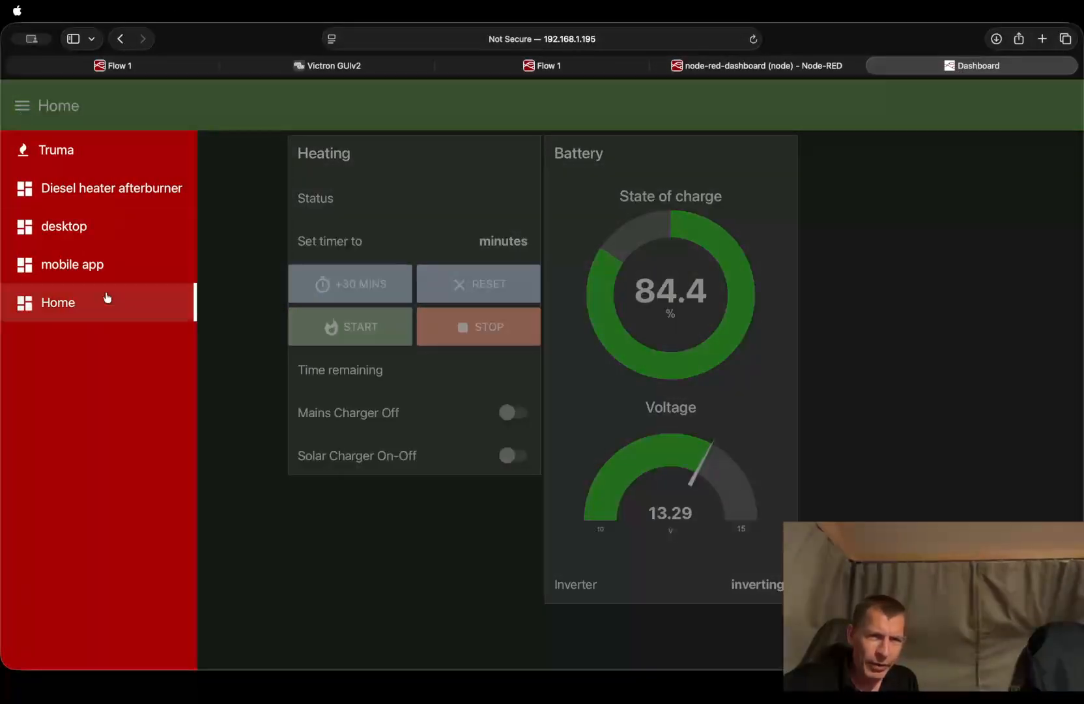
click(70, 231)
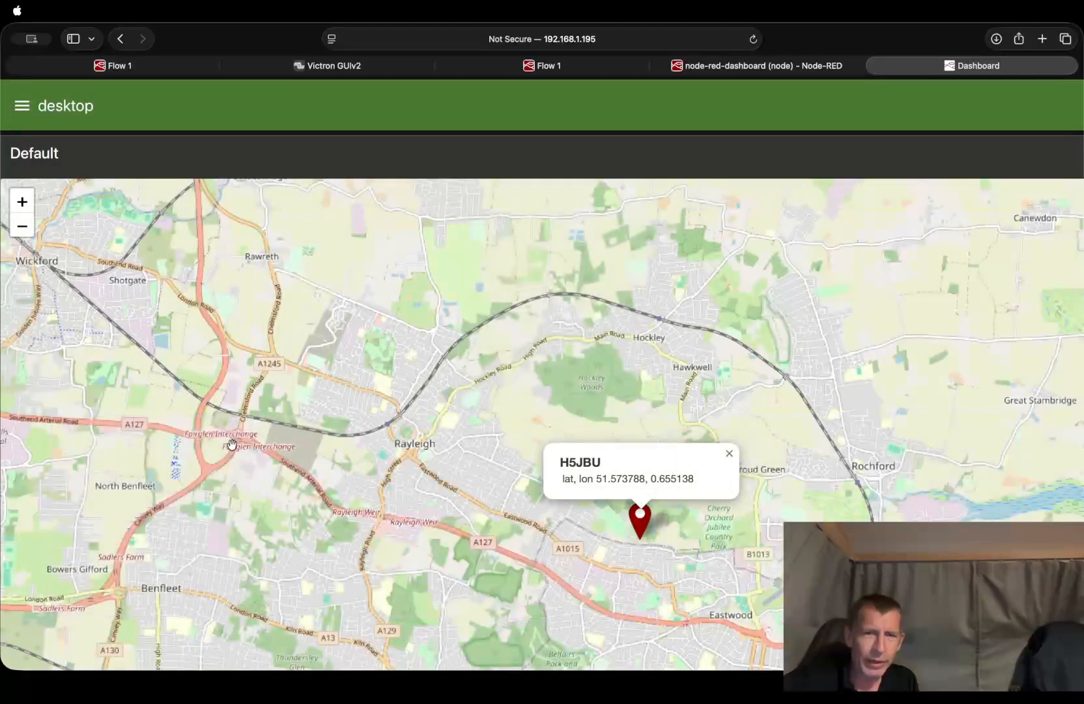
scroll(485, 557, down, 3)
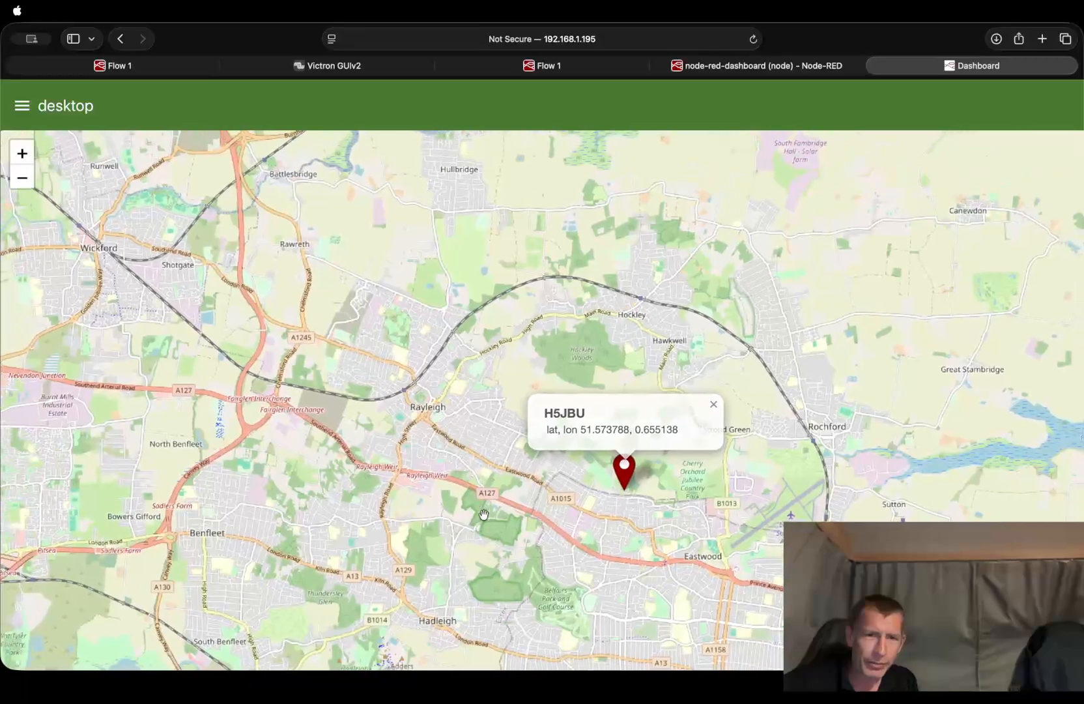
scroll(485, 515, up, 2)
scroll(578, 532, down, 3)
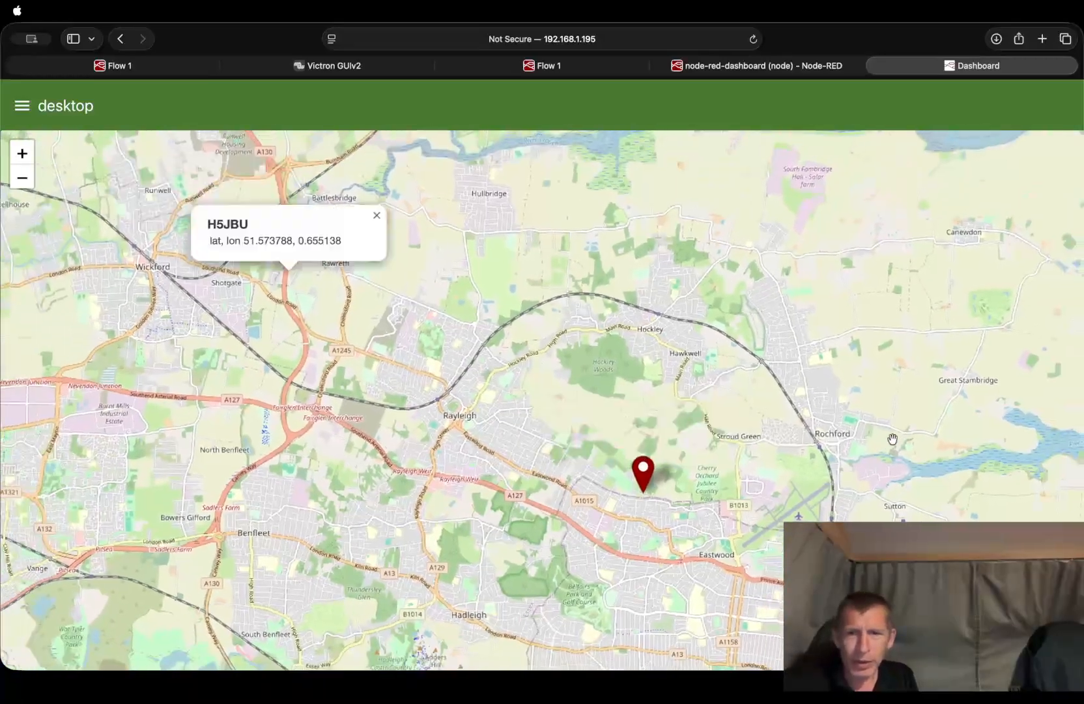
scroll(673, 460, down, 2)
click(23, 183)
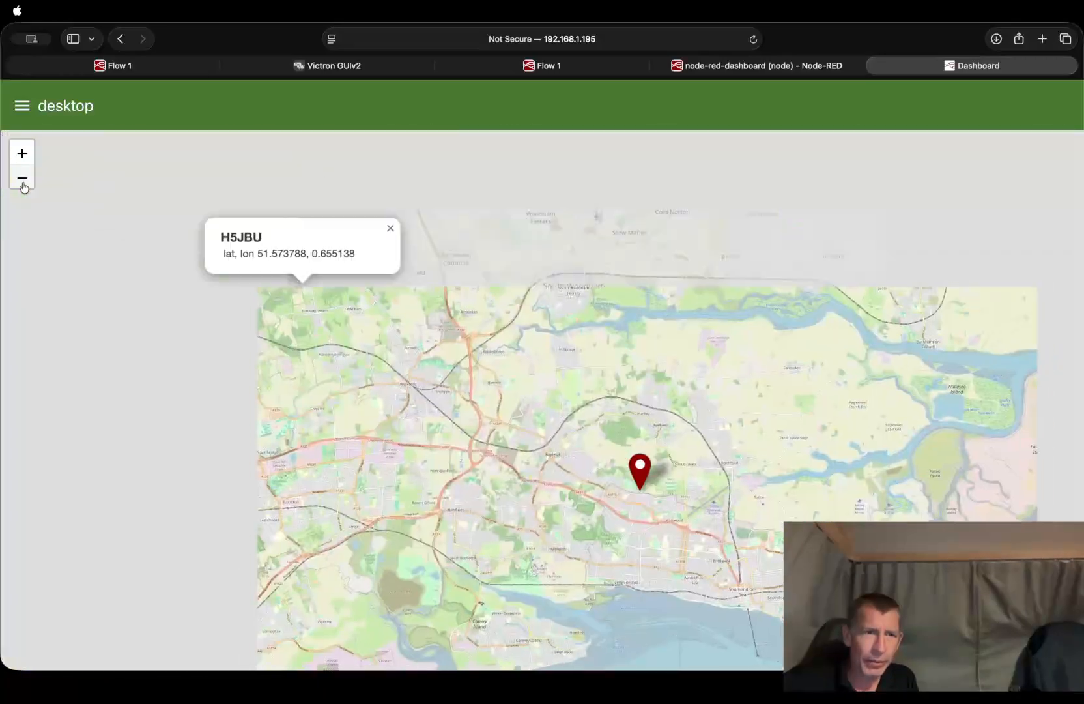
click(23, 179)
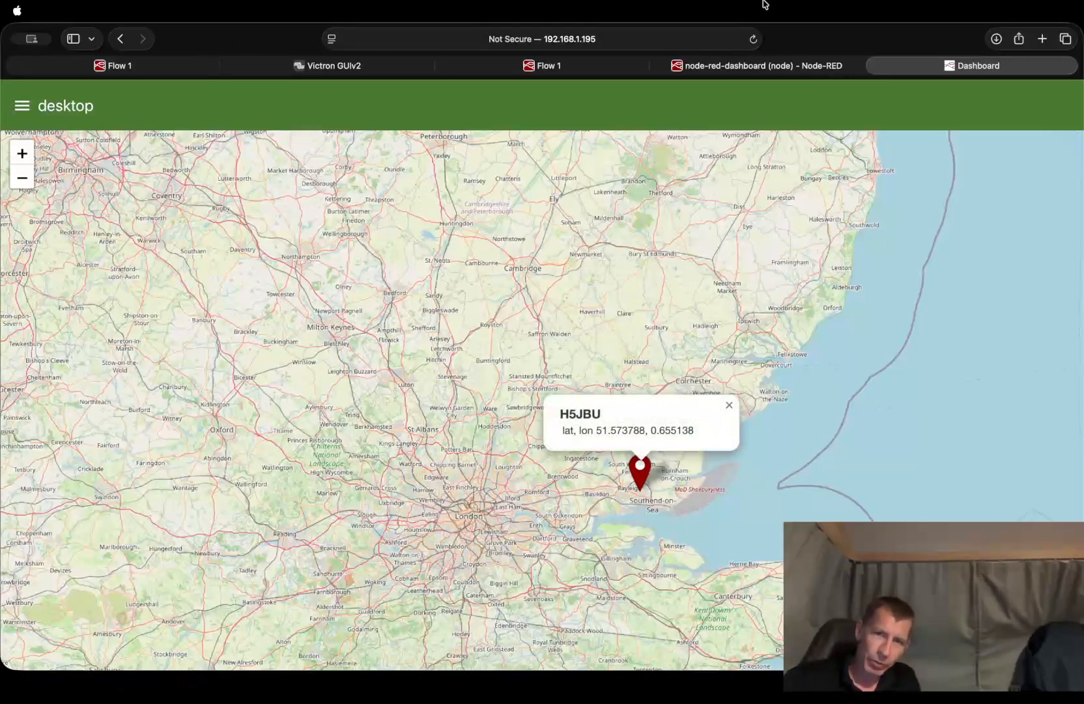
Return to the flow editor and search the palette's installable modules for "worldm" to check node-red-contrib-web-worldmap.
click(548, 65)
click(1062, 101)
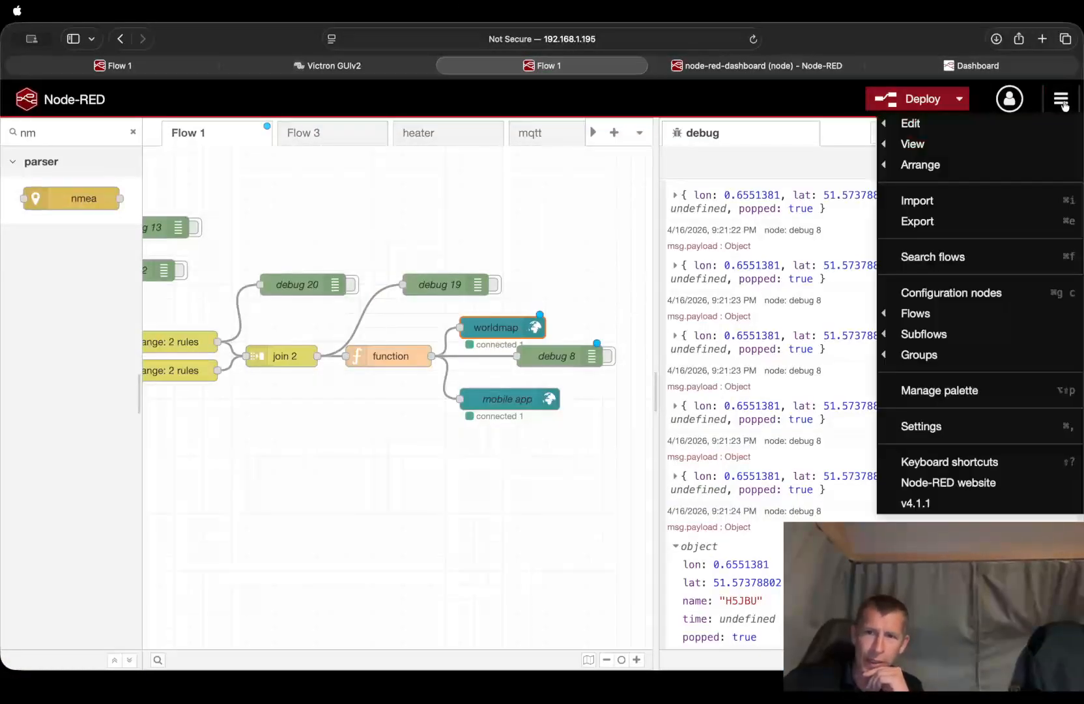
click(972, 391)
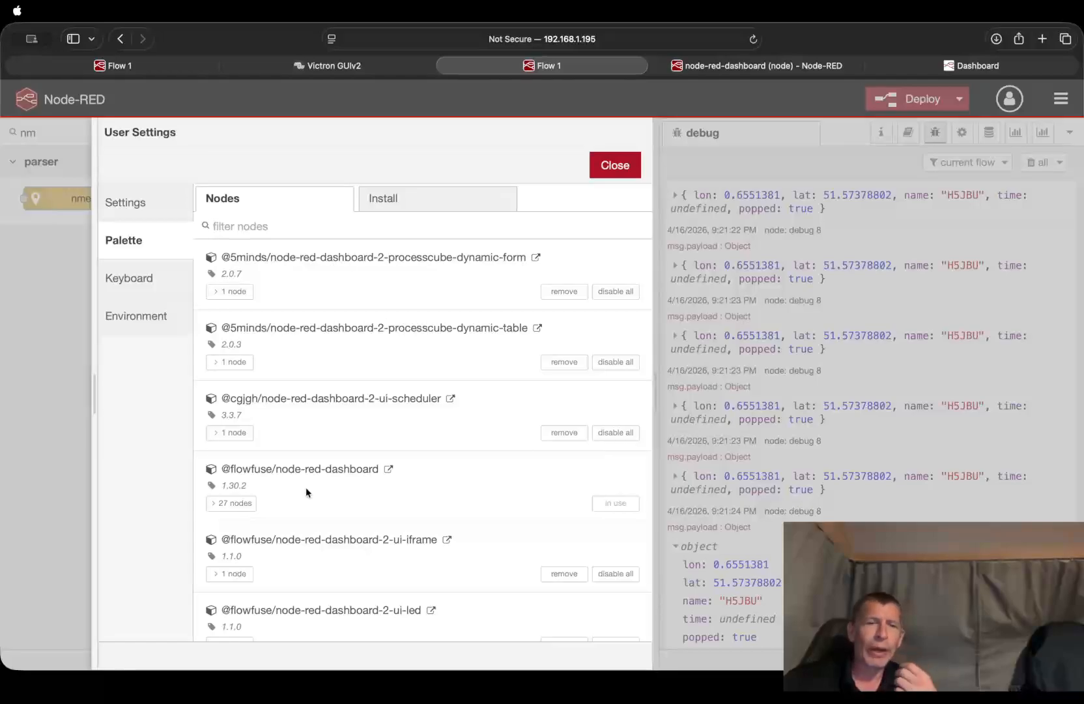
click(426, 197)
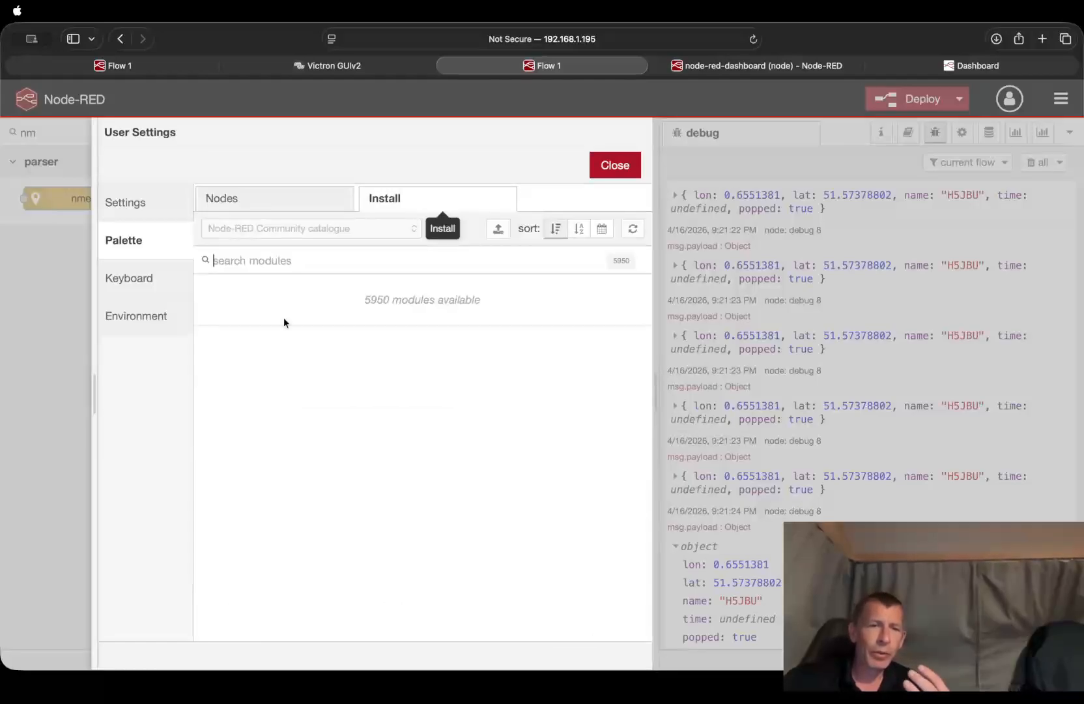
click(283, 263)
text(wo)
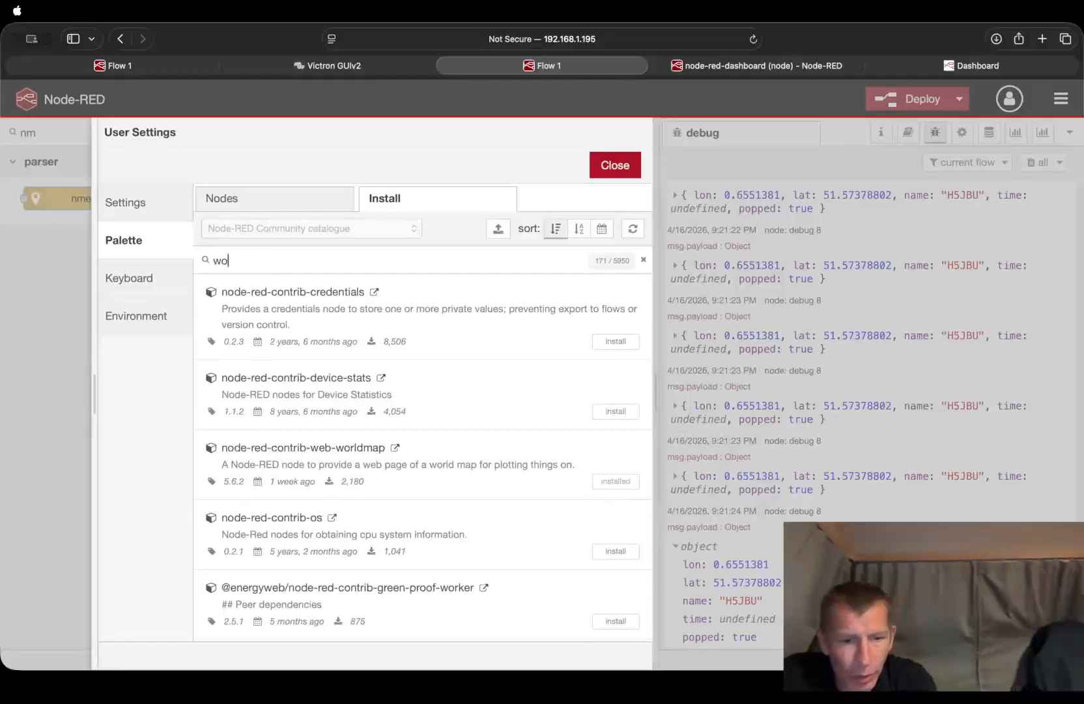
text(rldm)
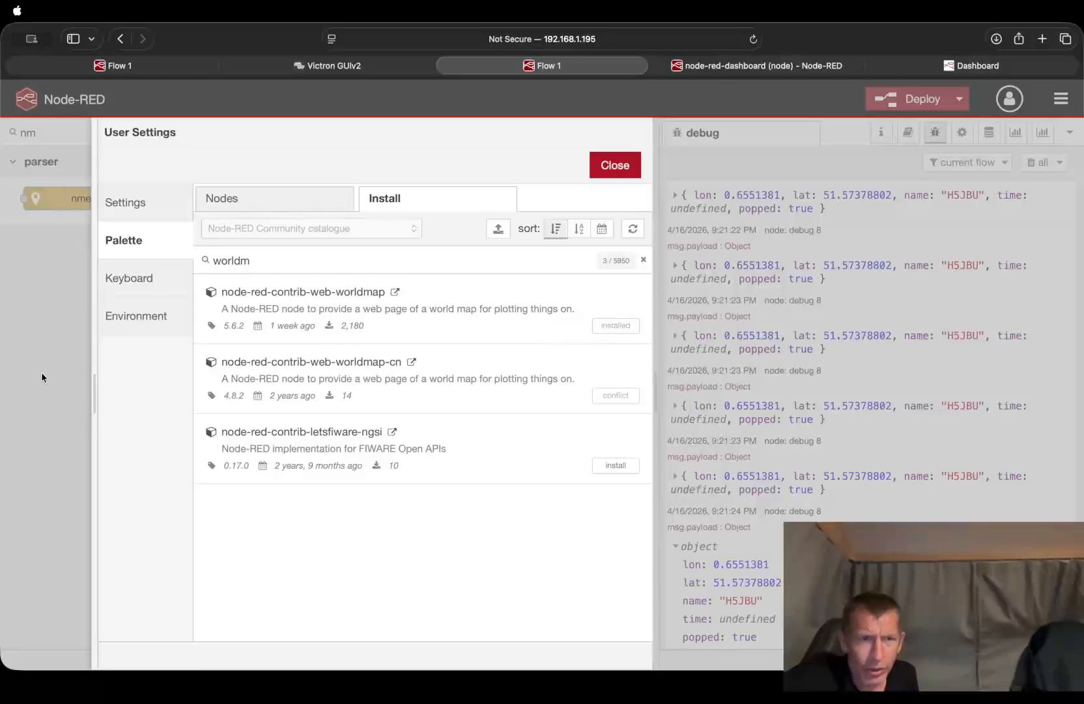
click(630, 167)
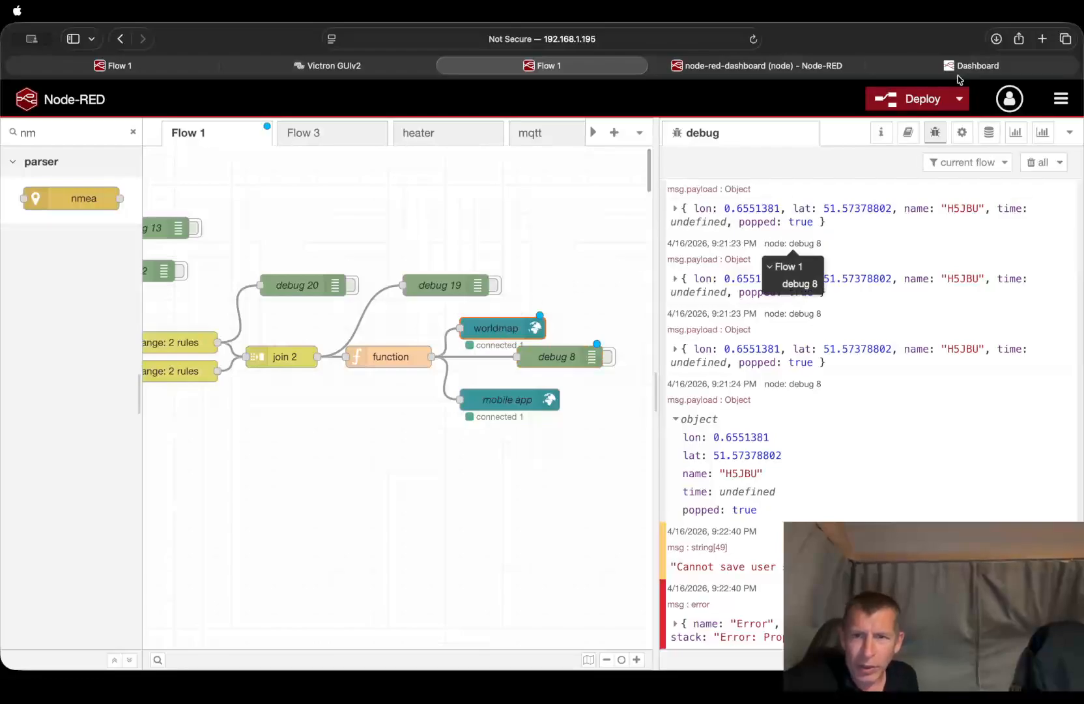
Read the worldmap node's help, covering the required name, lat and lon payload properties and the optional marker properties.
click(910, 138)
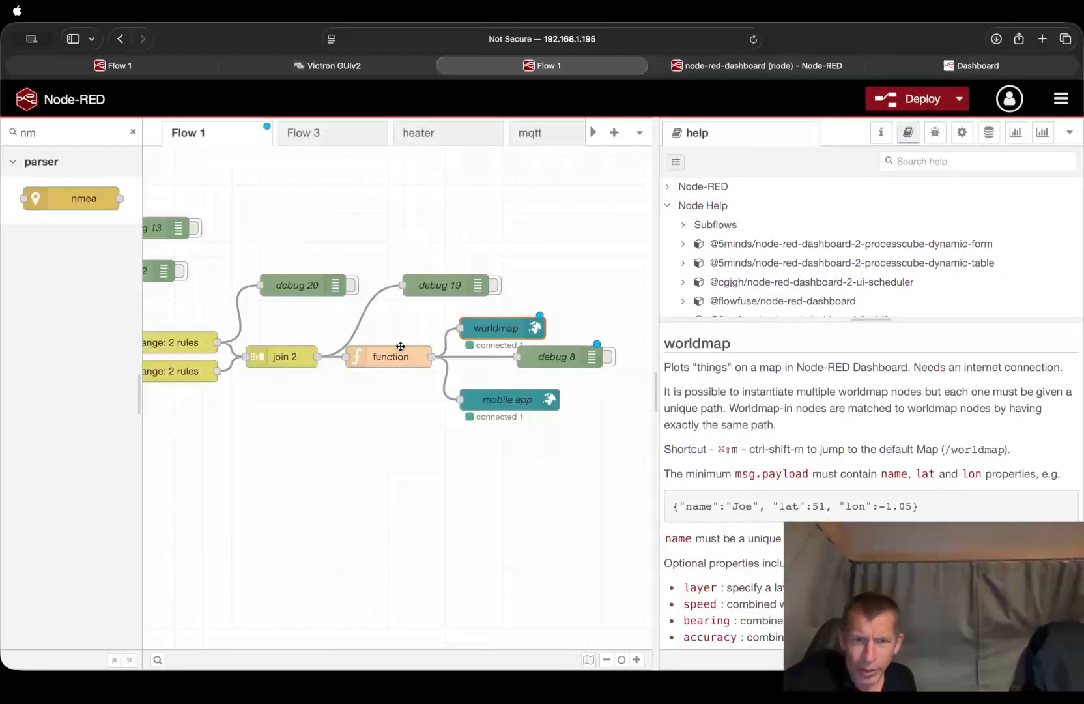
click(393, 357)
click(512, 319)
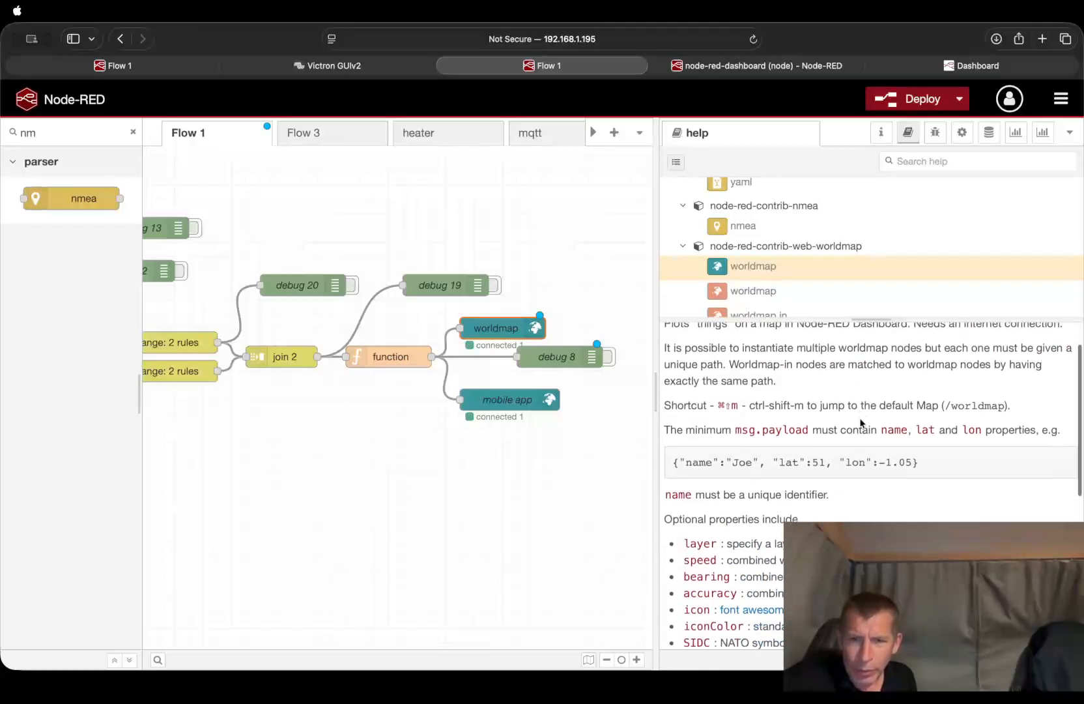
scroll(859, 423, down, 2)
scroll(860, 424, up, 2)
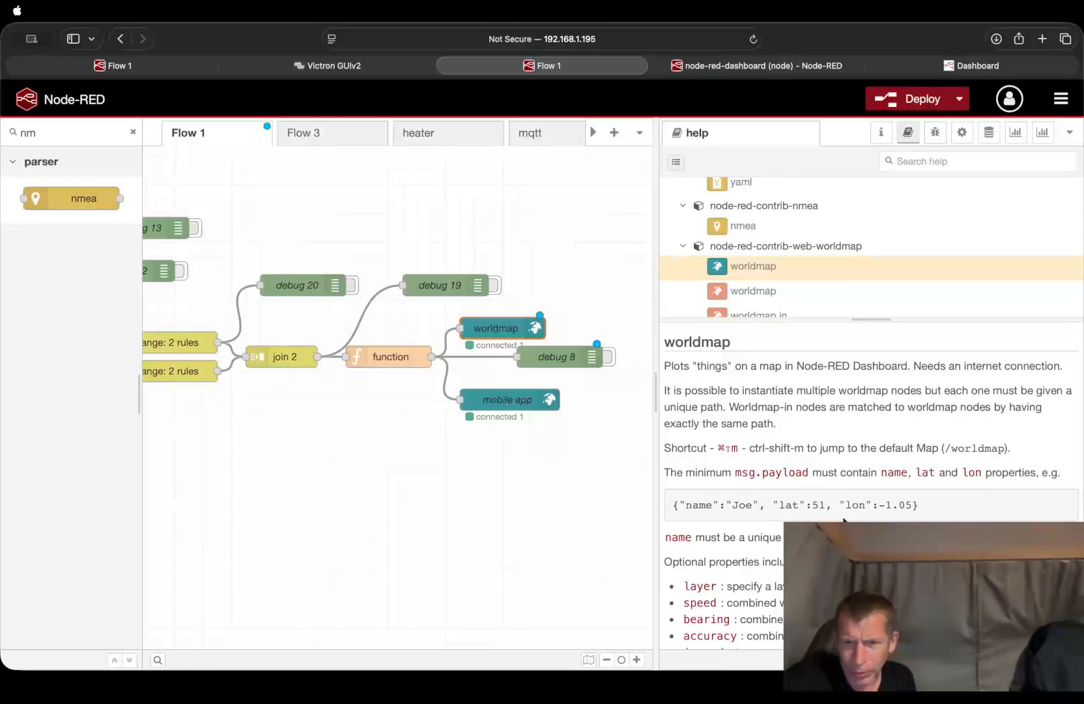
scroll(829, 517, down, 5)
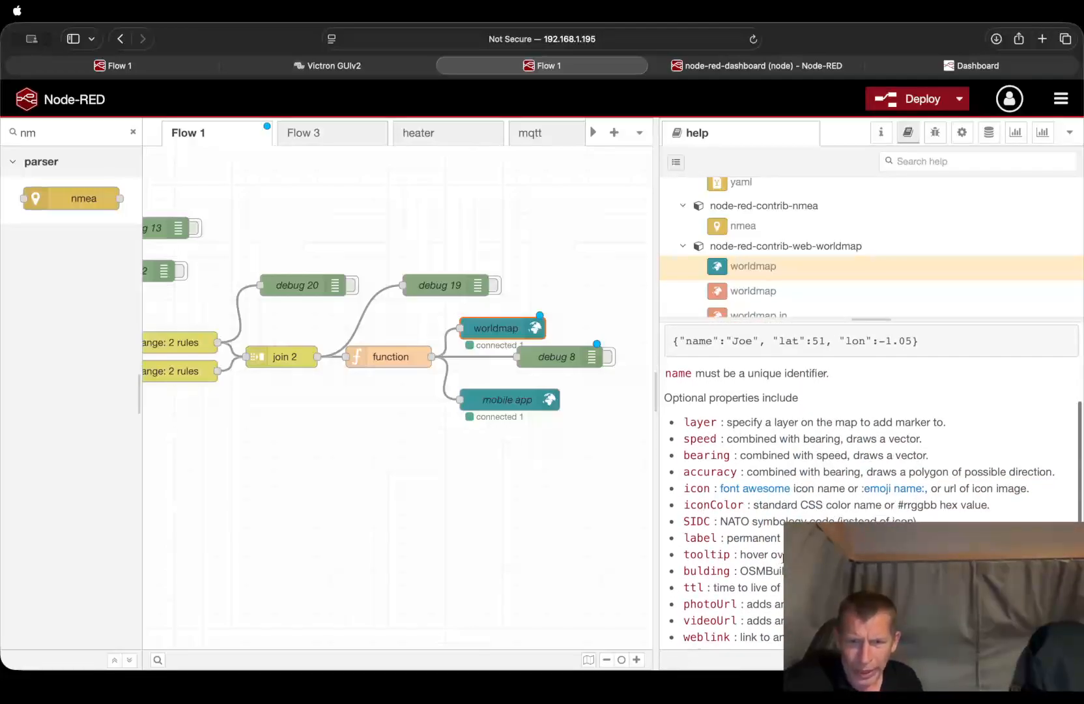
scroll(829, 495, down, 4)
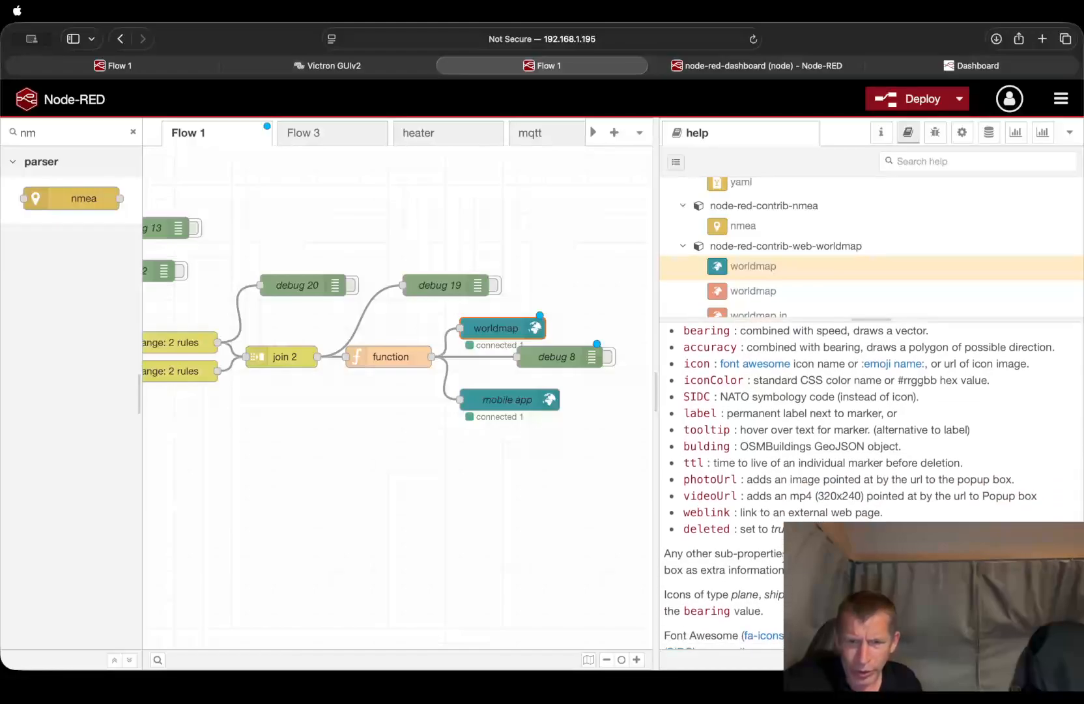
scroll(822, 512, down, 3)
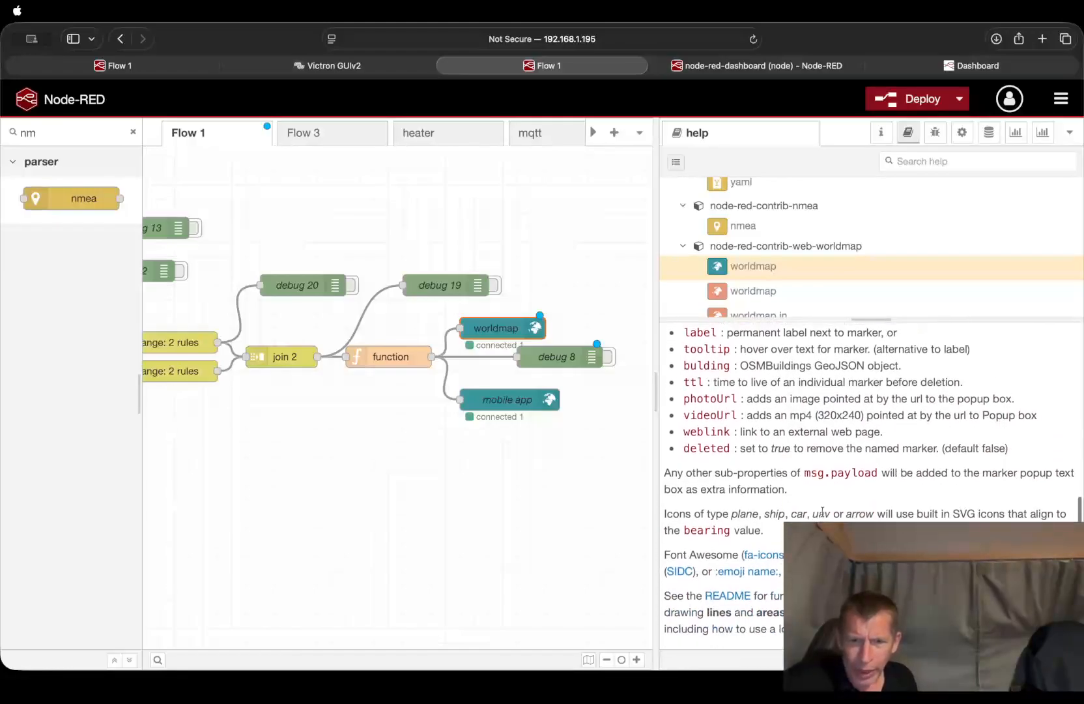
Review the worldmap node's properties, covering the base map choices, the overlays and the remaining map options, and close its editor.
click(484, 329)
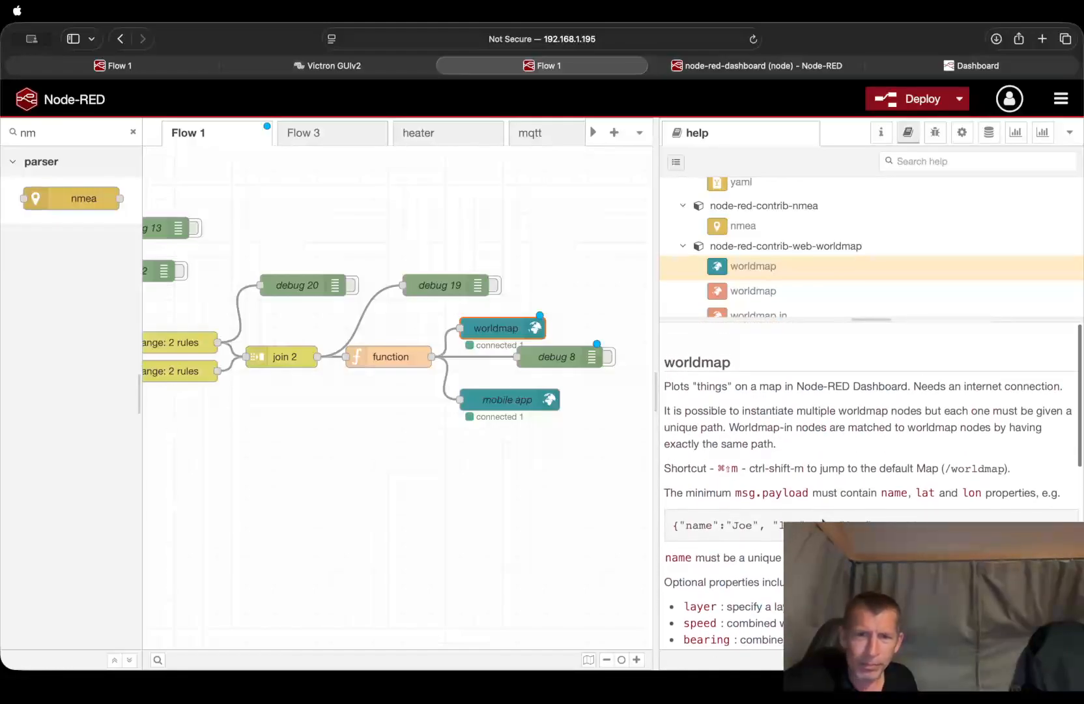
double_click(485, 330)
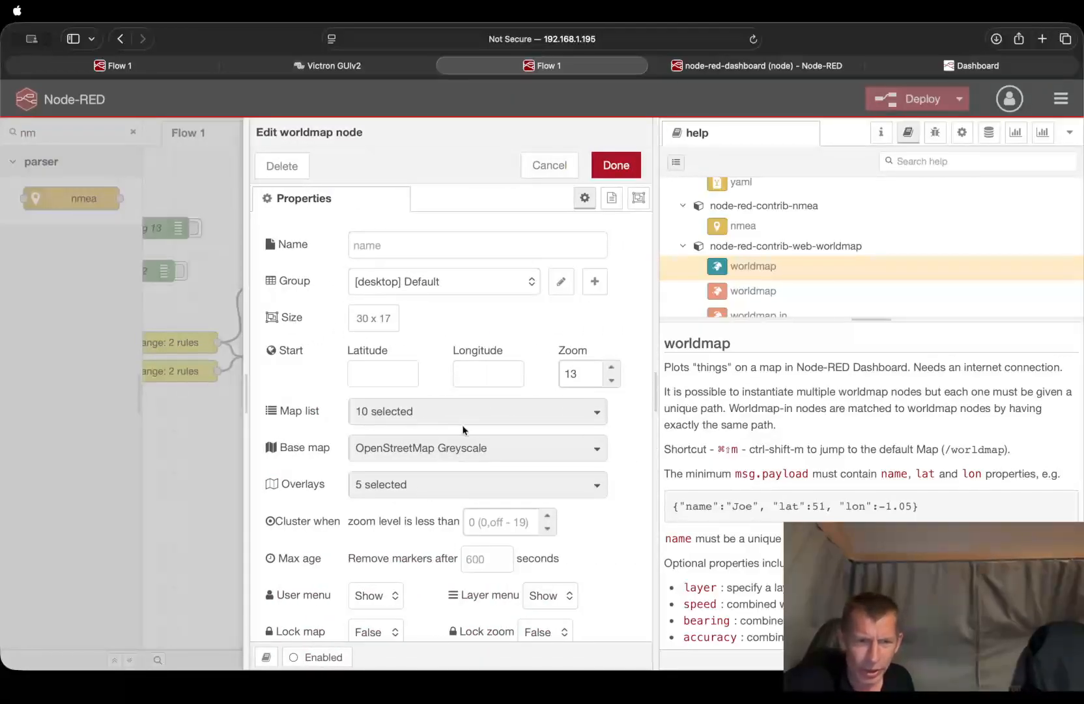
click(556, 454)
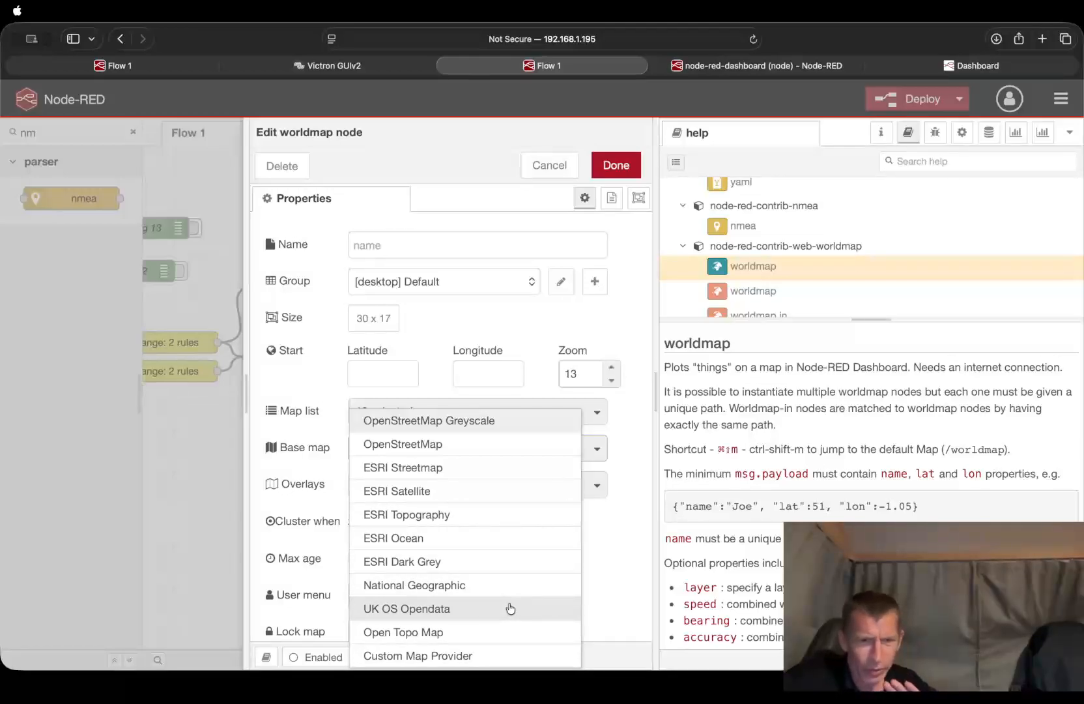
click(623, 552)
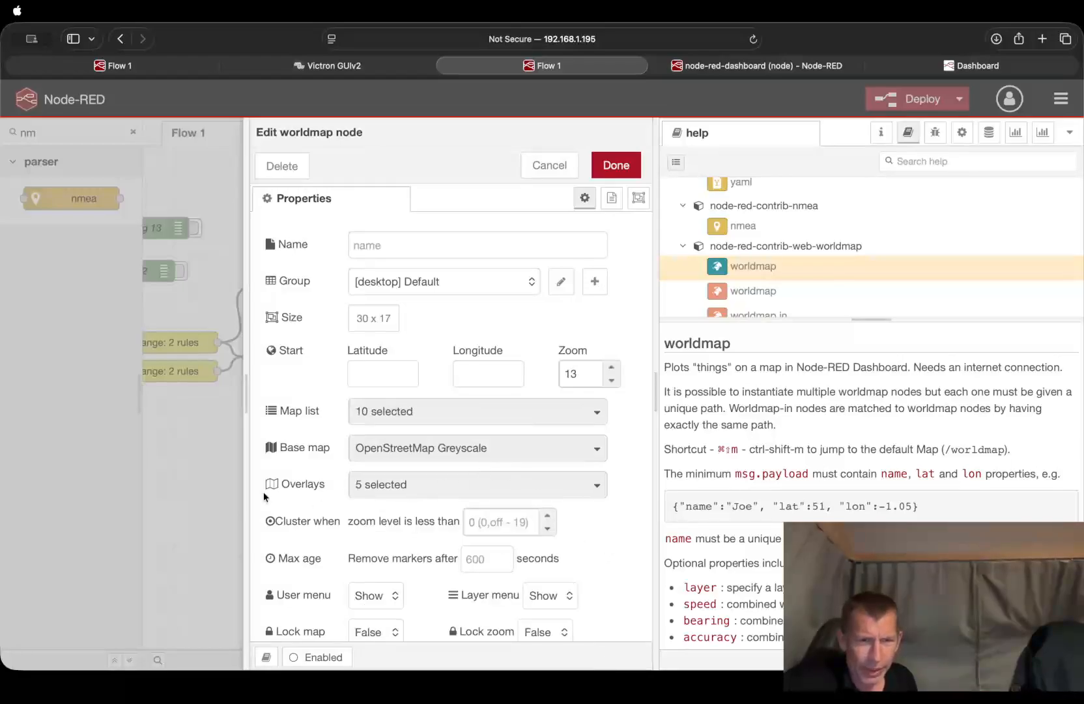
click(487, 492)
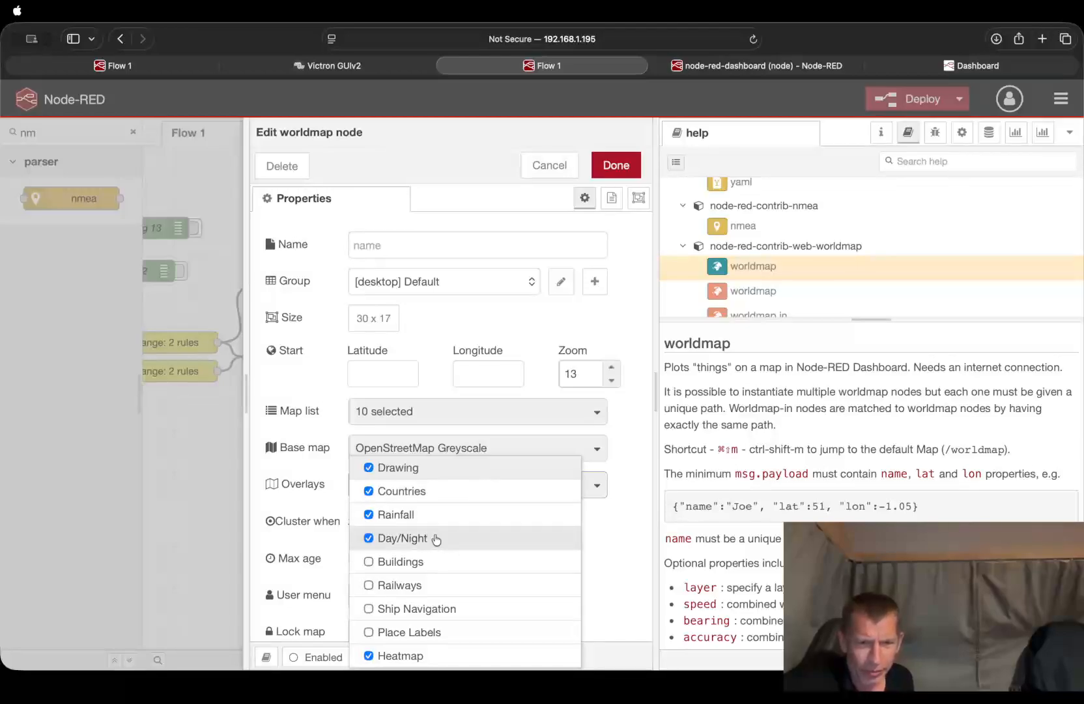
click(594, 564)
scroll(407, 586, down, 6)
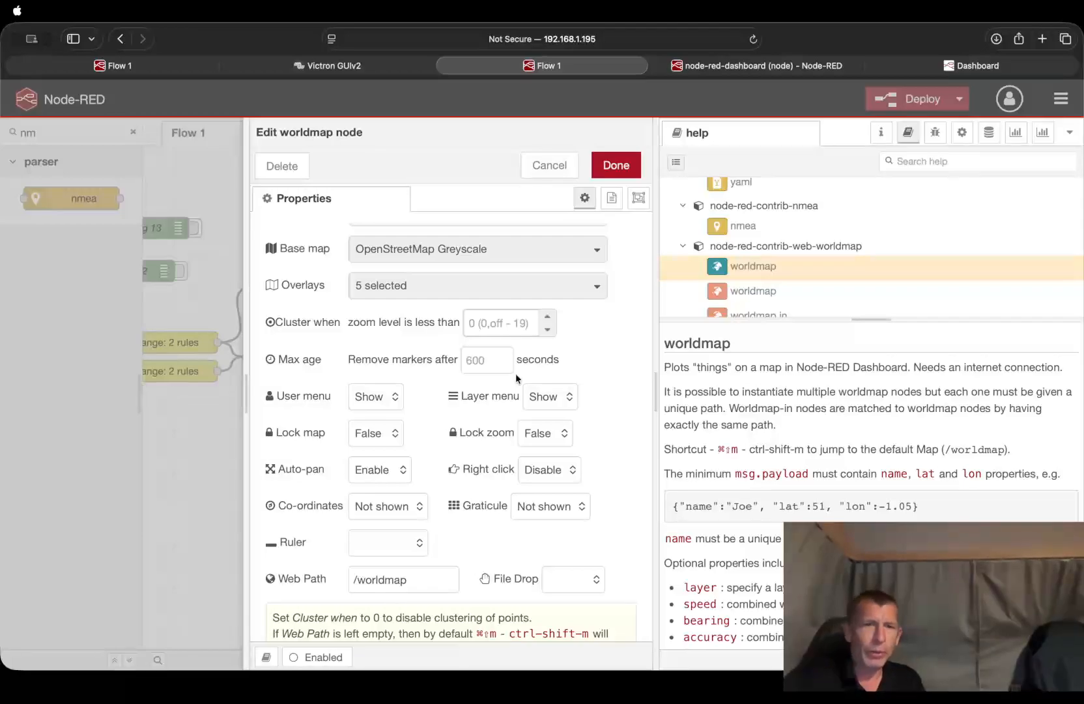
scroll(516, 378, up, 1)
scroll(531, 456, down, 2)
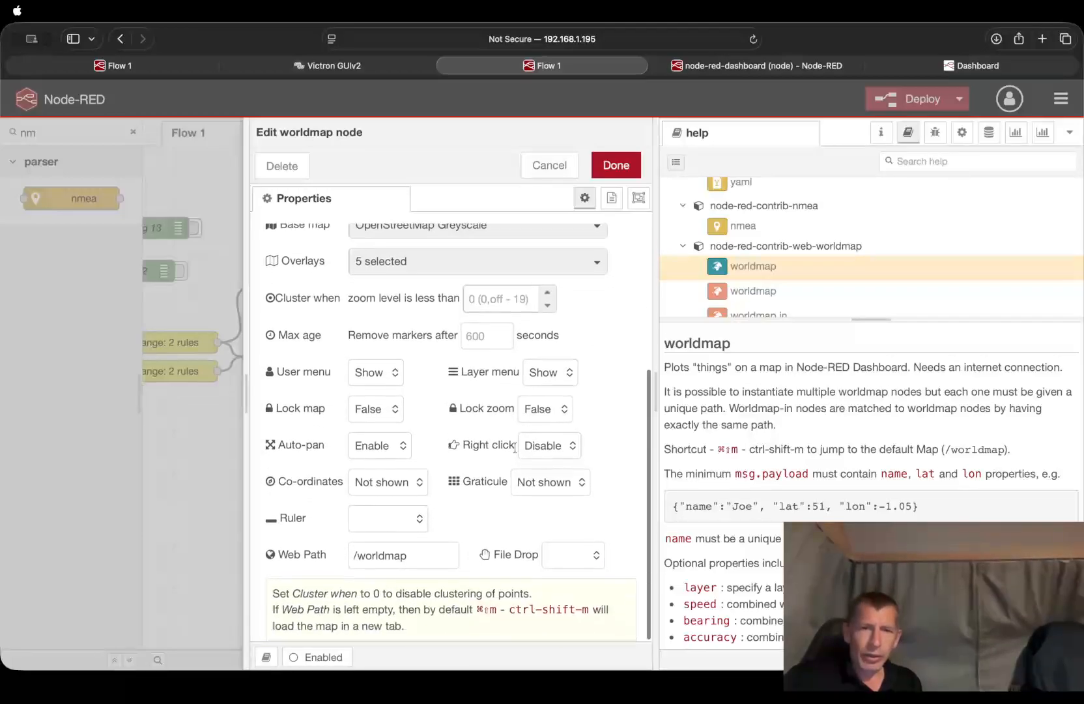
click(606, 180)
Follow the link out from the tcp:6666 node to the Truma flow and examine the switch node's routing rules.
scroll(271, 483, left, 5)
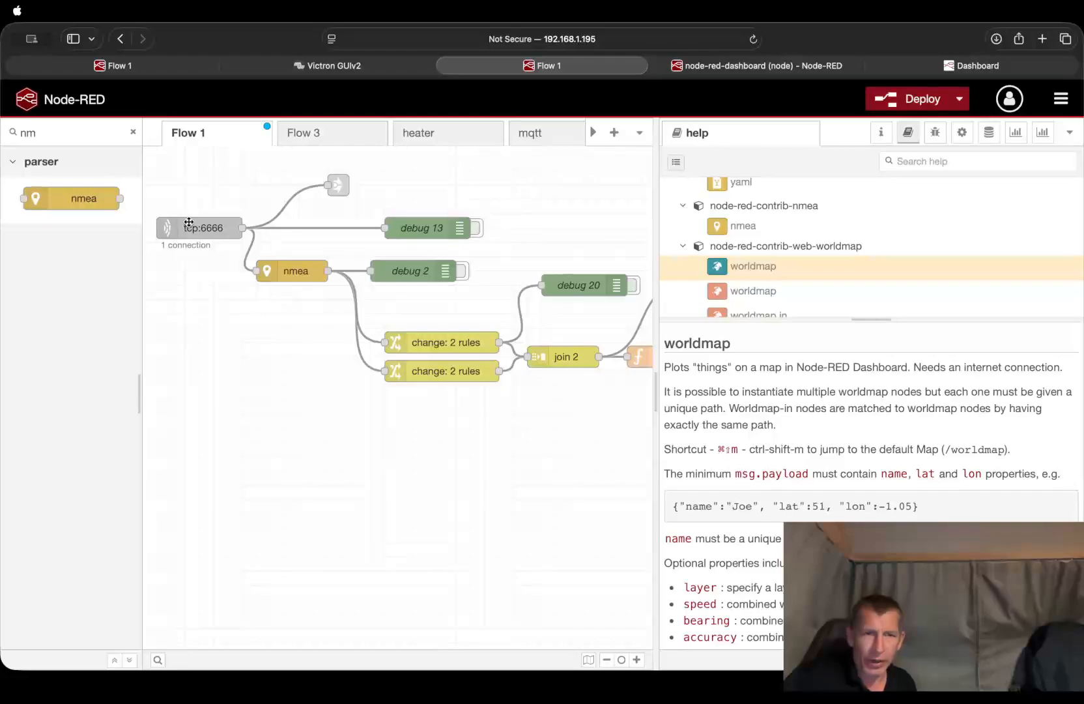
click(335, 185)
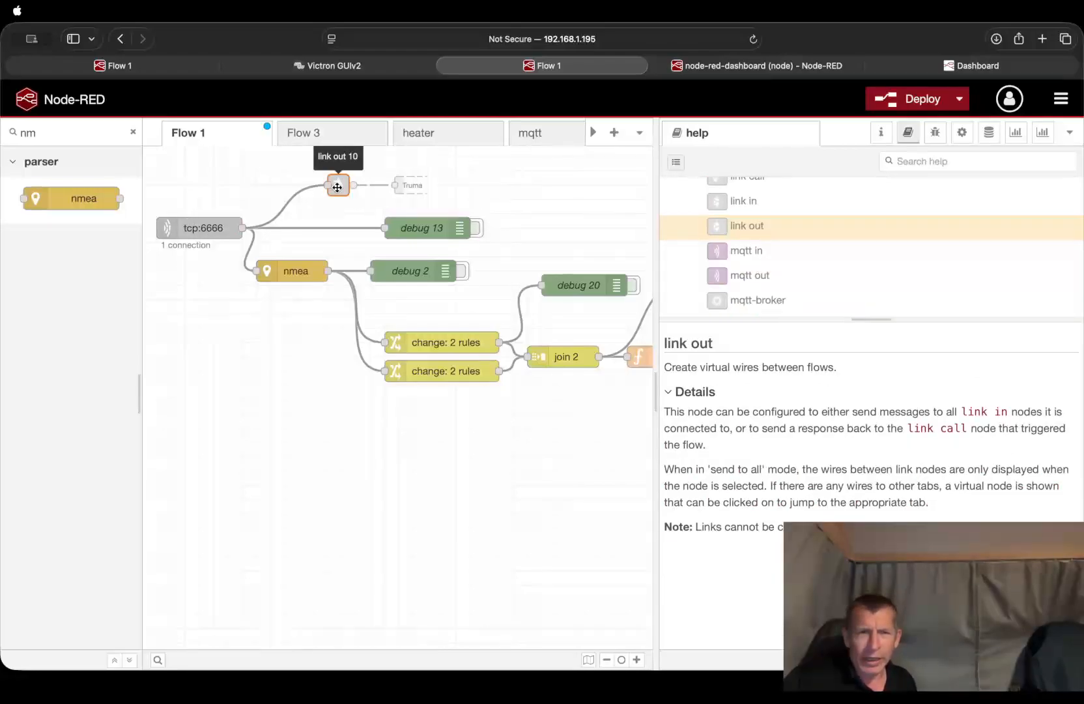
click(408, 185)
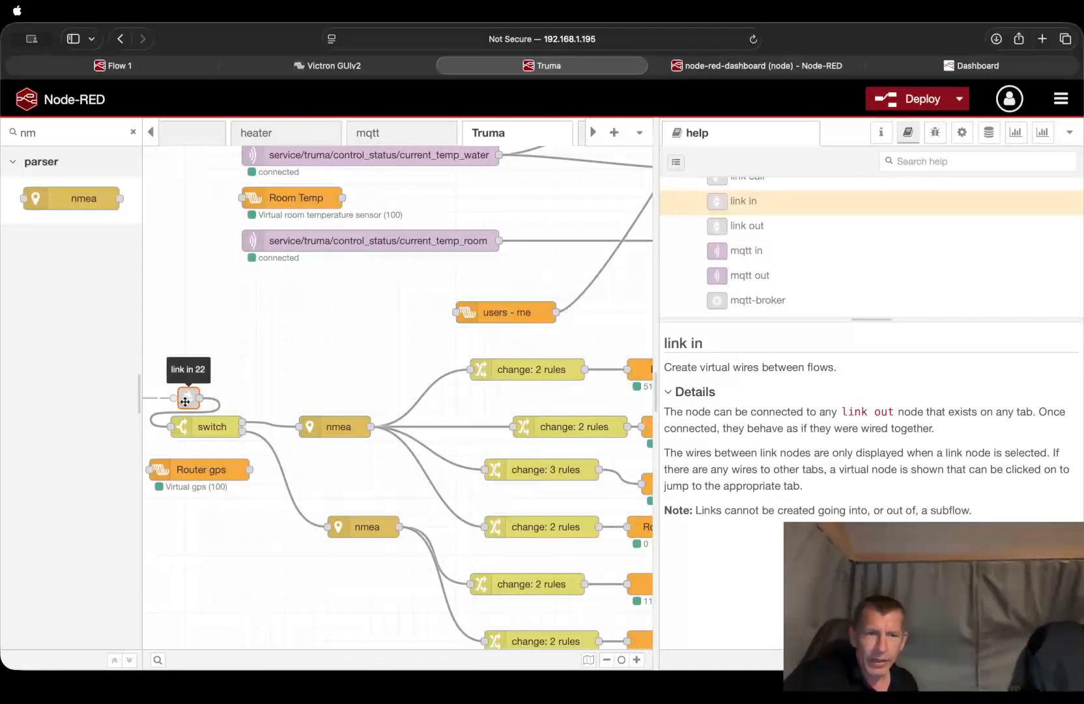
scroll(244, 423, down, 1)
scroll(243, 422, up, 1)
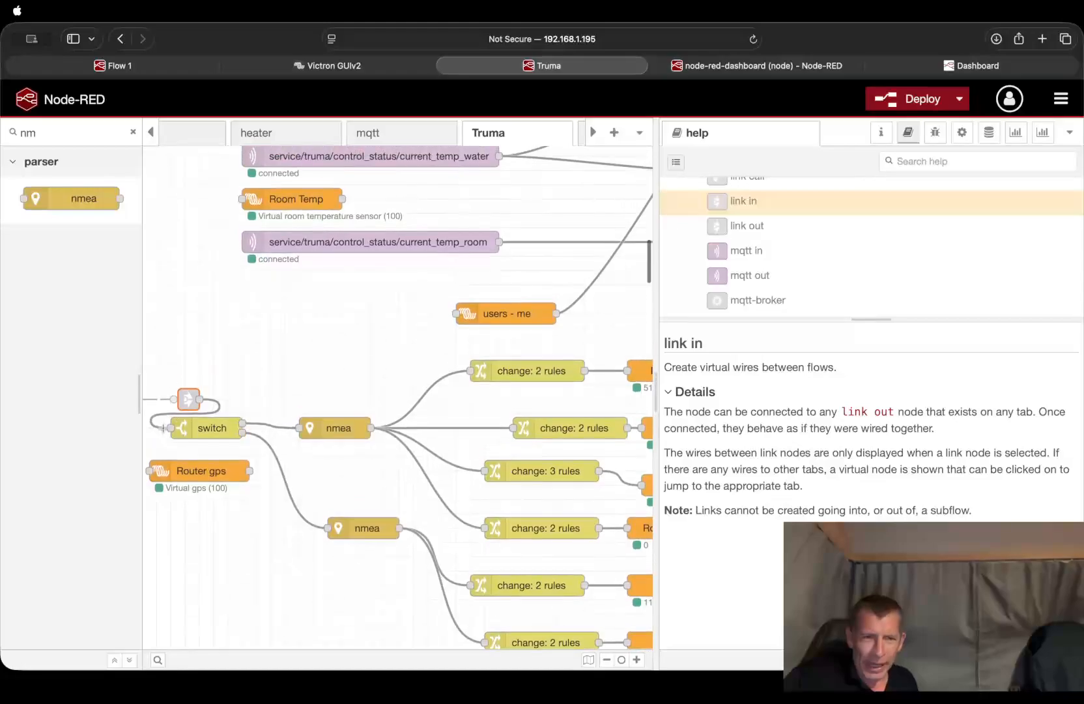
double_click(198, 429)
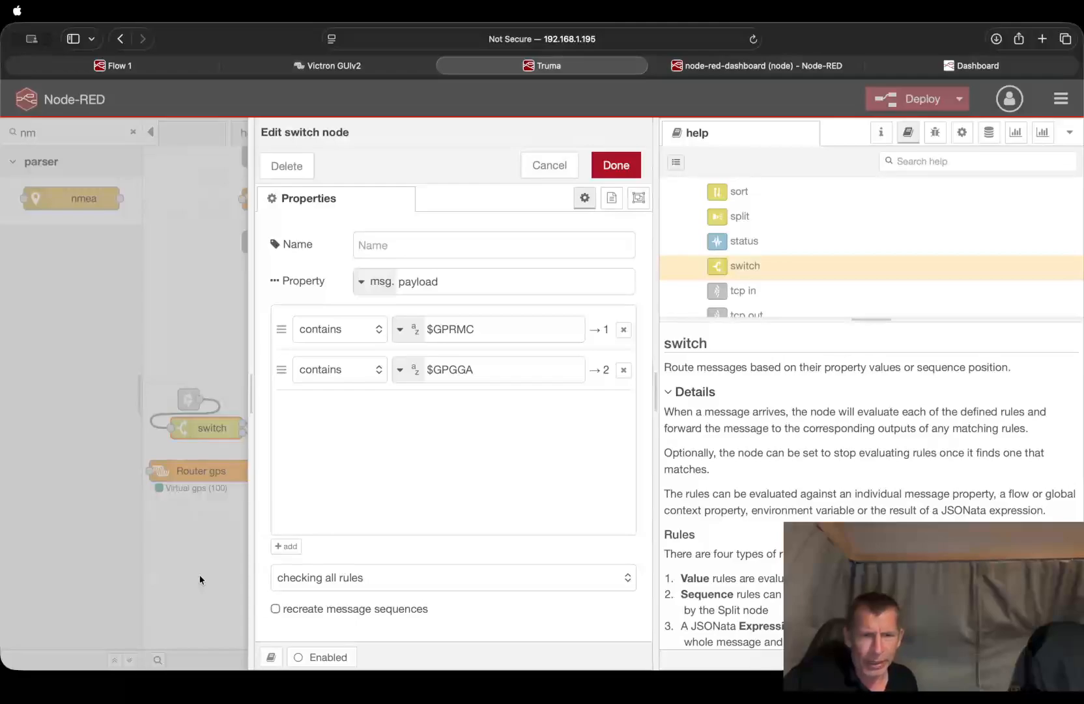
click(559, 170)
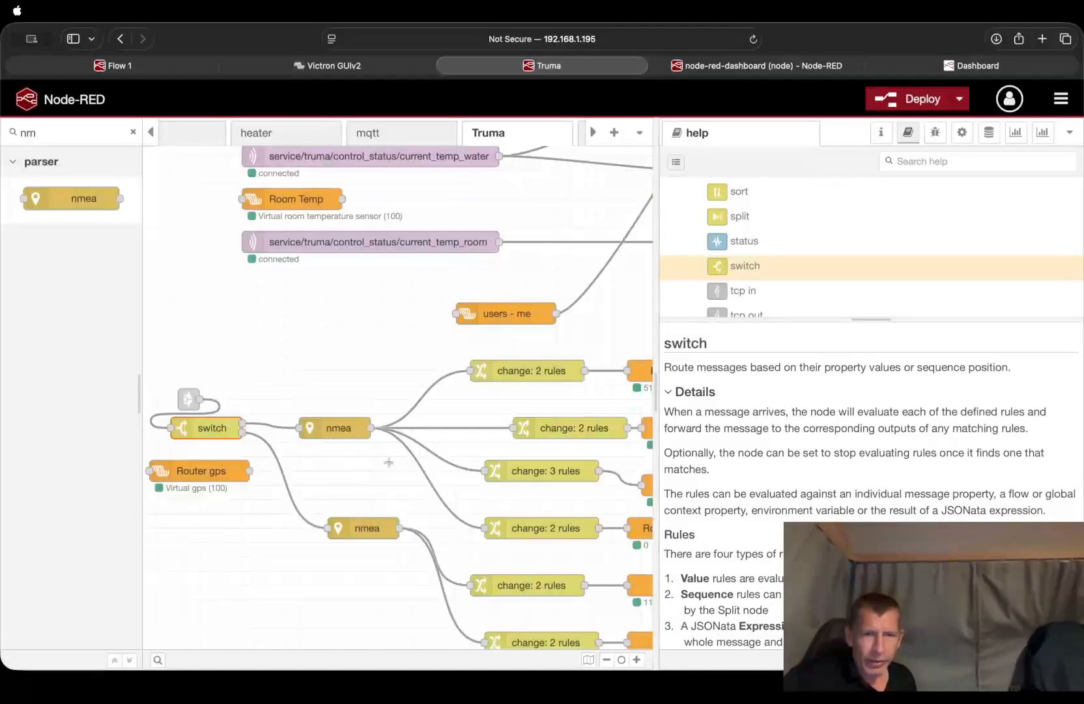
Hide the help sidebar and examine the branches from both nmea nodes through the change nodes to the Router gps outputs.
scroll(350, 589, down, 1)
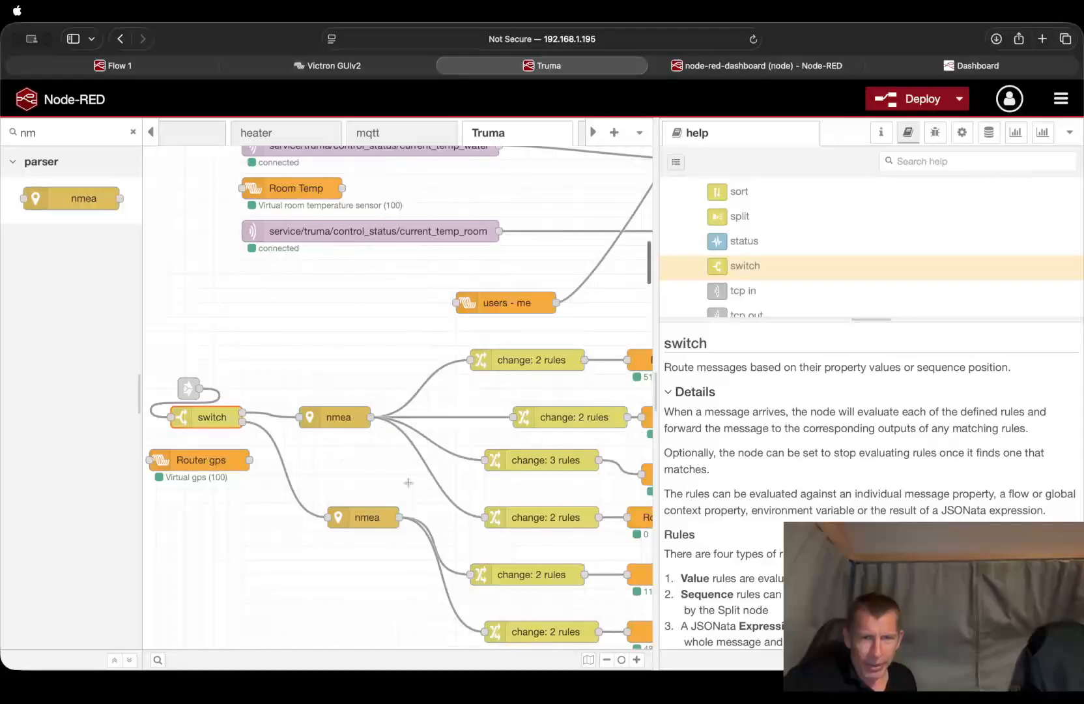
scroll(449, 475, right, 2)
scroll(449, 475, right, 2)
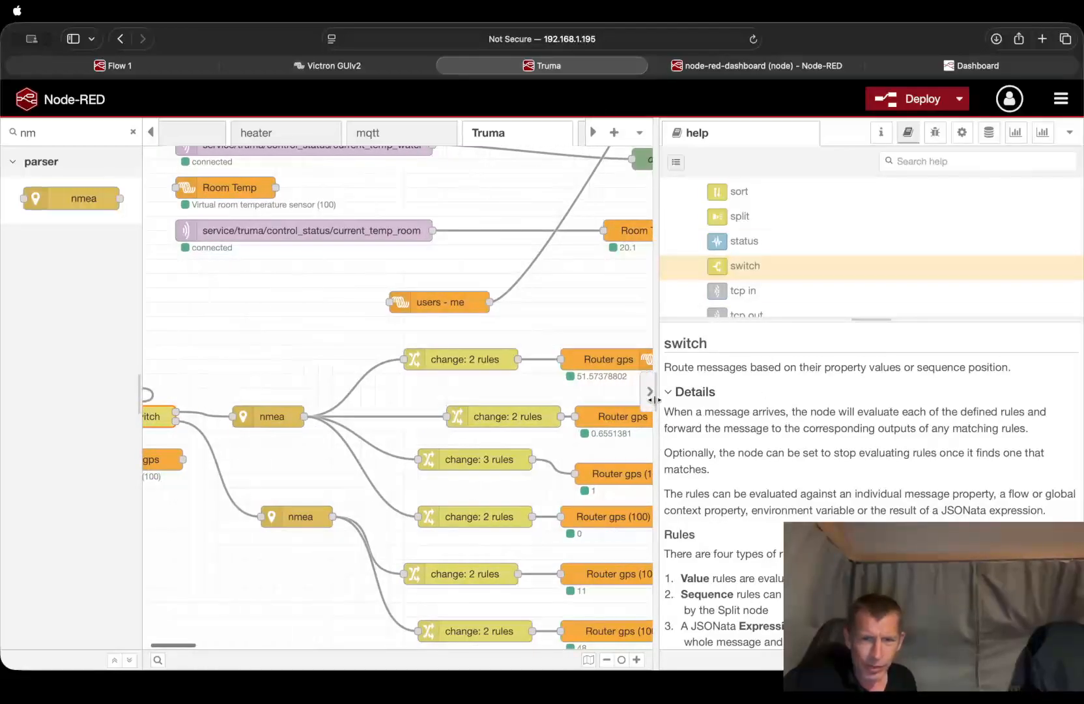
click(643, 394)
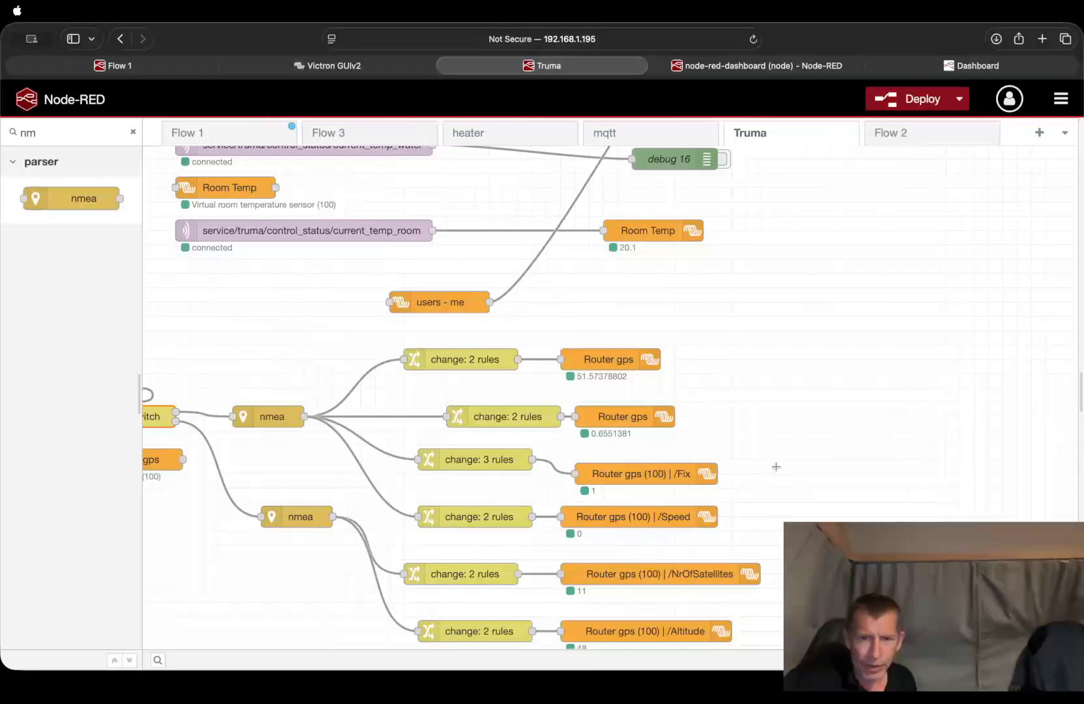
scroll(473, 435, left, 4)
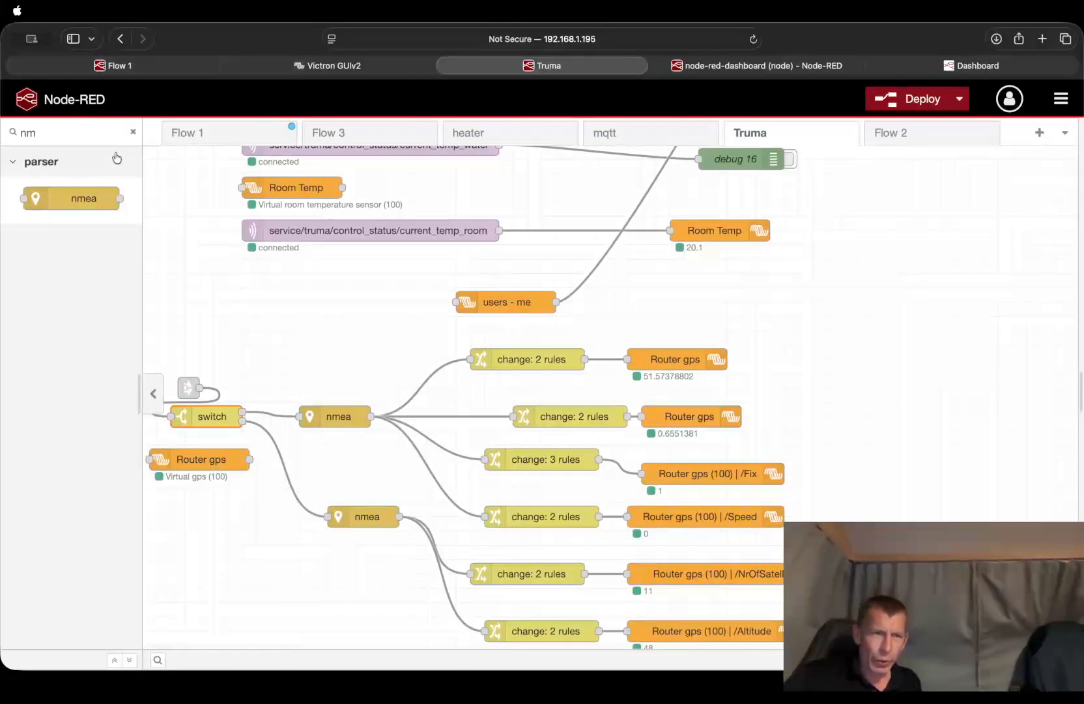
Clear the palette filter and examine the Victron custom, virtual and notification nodes at the end of the palette.
click(134, 134)
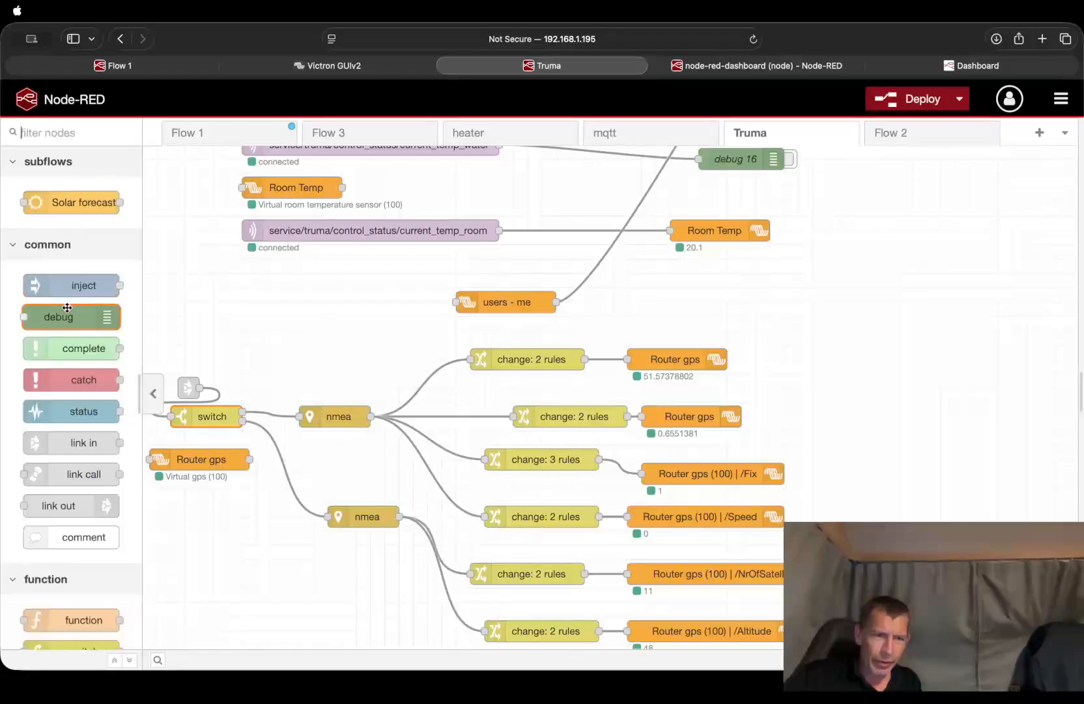
scroll(62, 321, down, 8)
scroll(62, 319, down, 20)
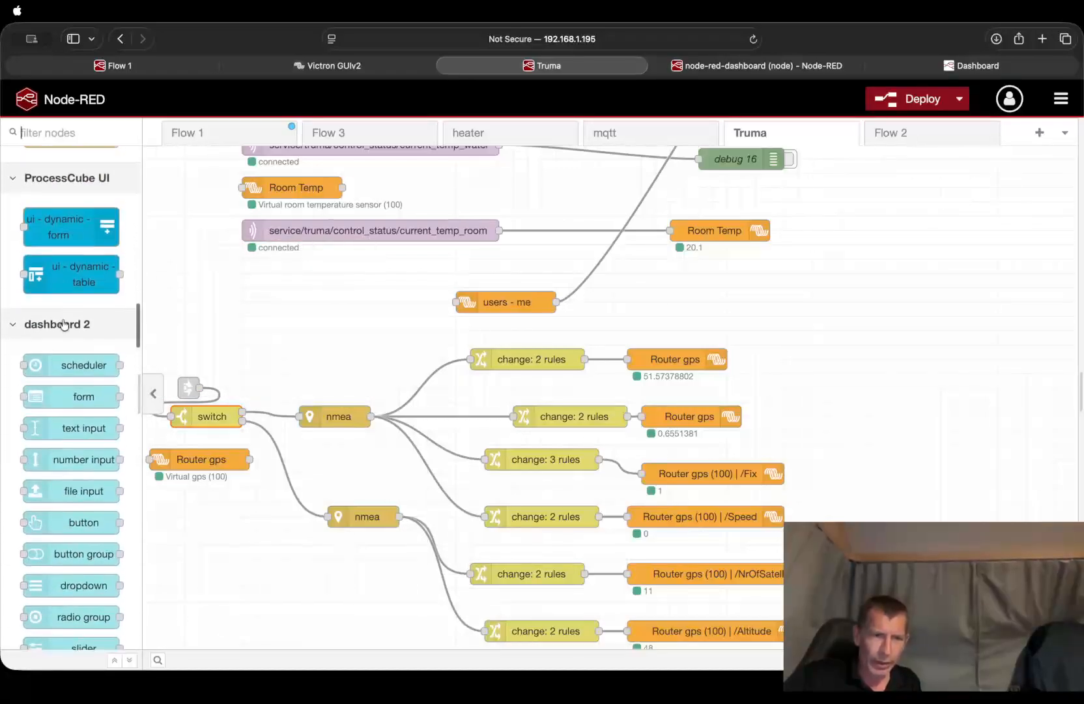
scroll(62, 314, down, 20)
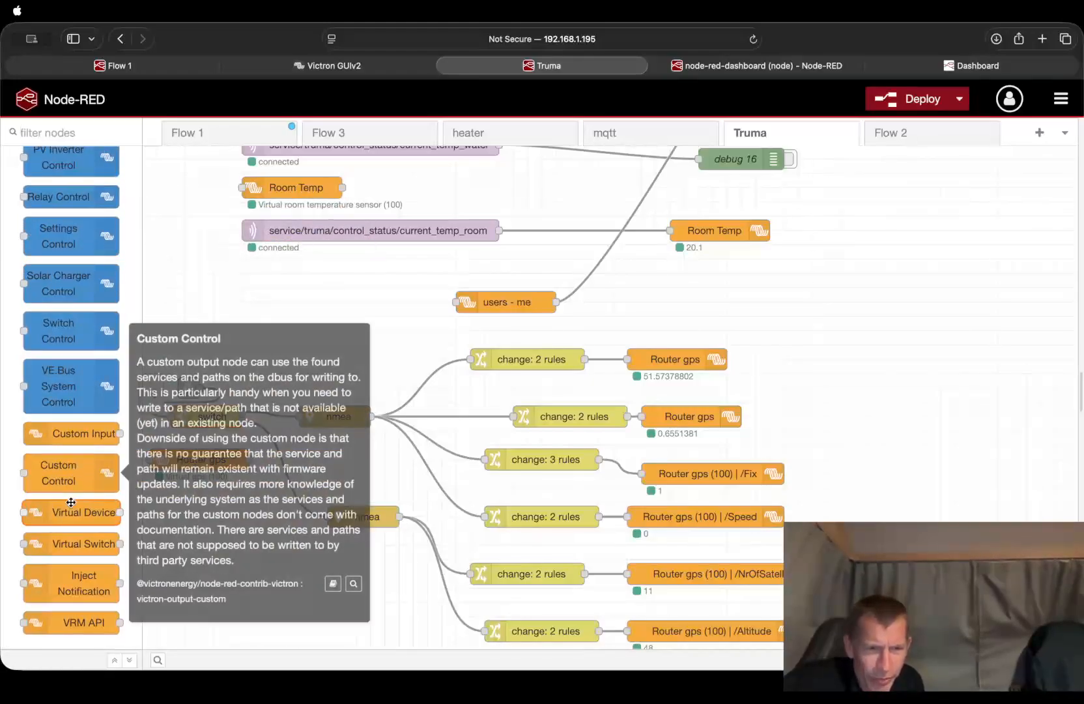
mouse_move(82, 516)
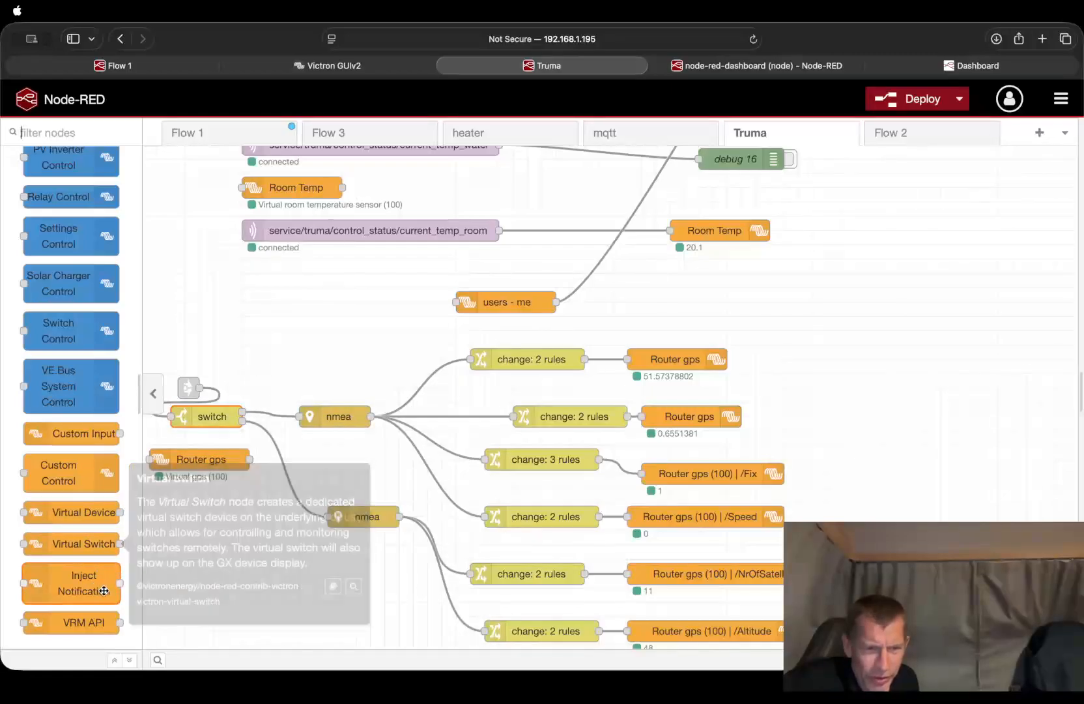
mouse_move(115, 592)
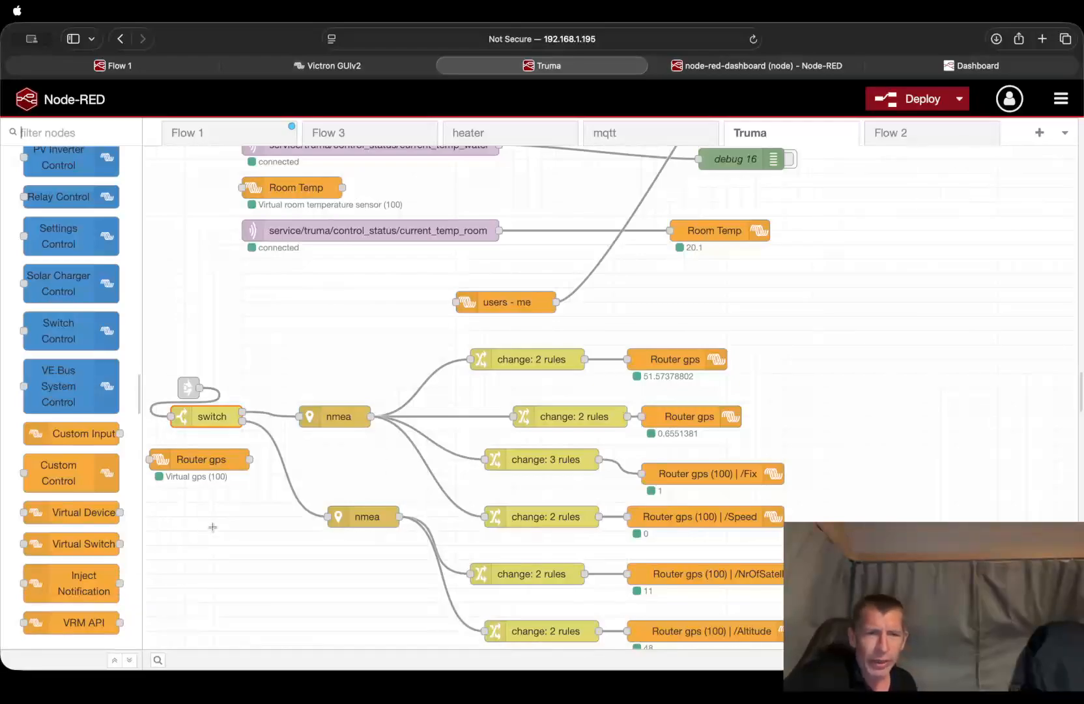
Move the Router gps virtual device node slightly lower and review its device settings and GPS usage paths.
drag(189, 459, 194, 488)
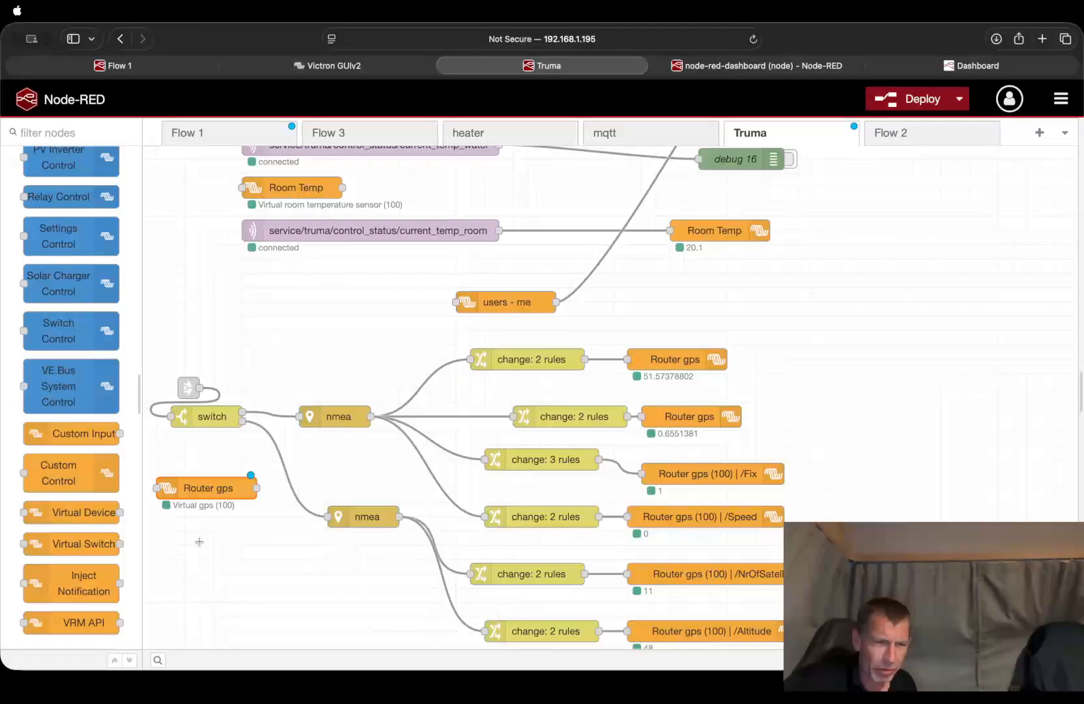
double_click(204, 490)
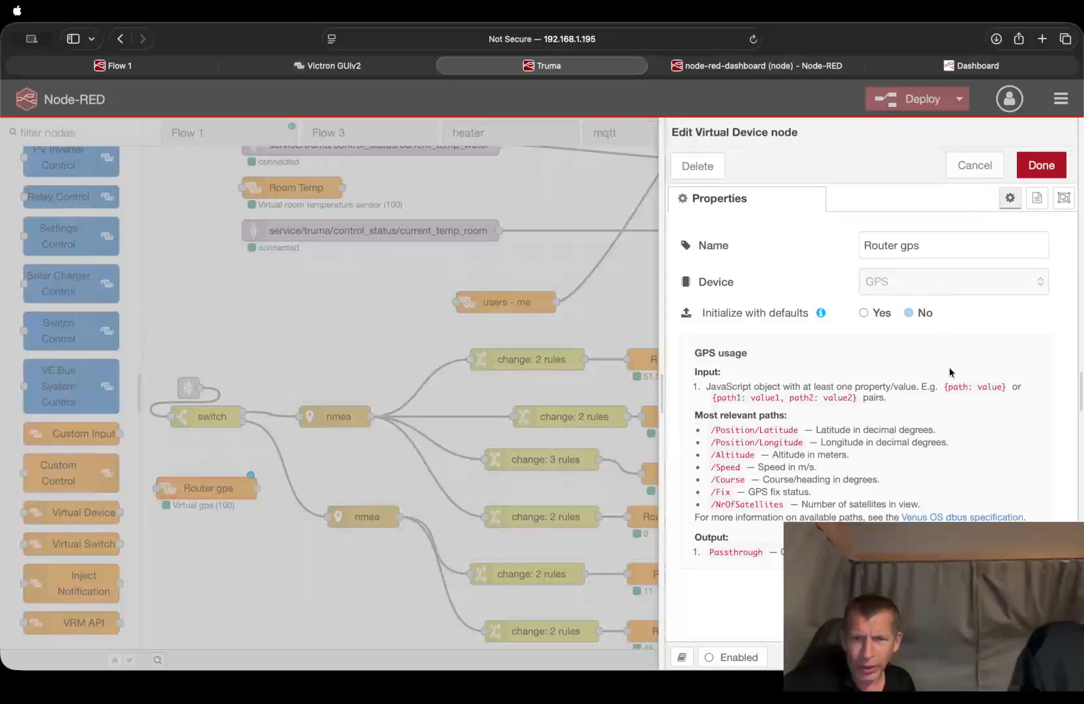
click(971, 166)
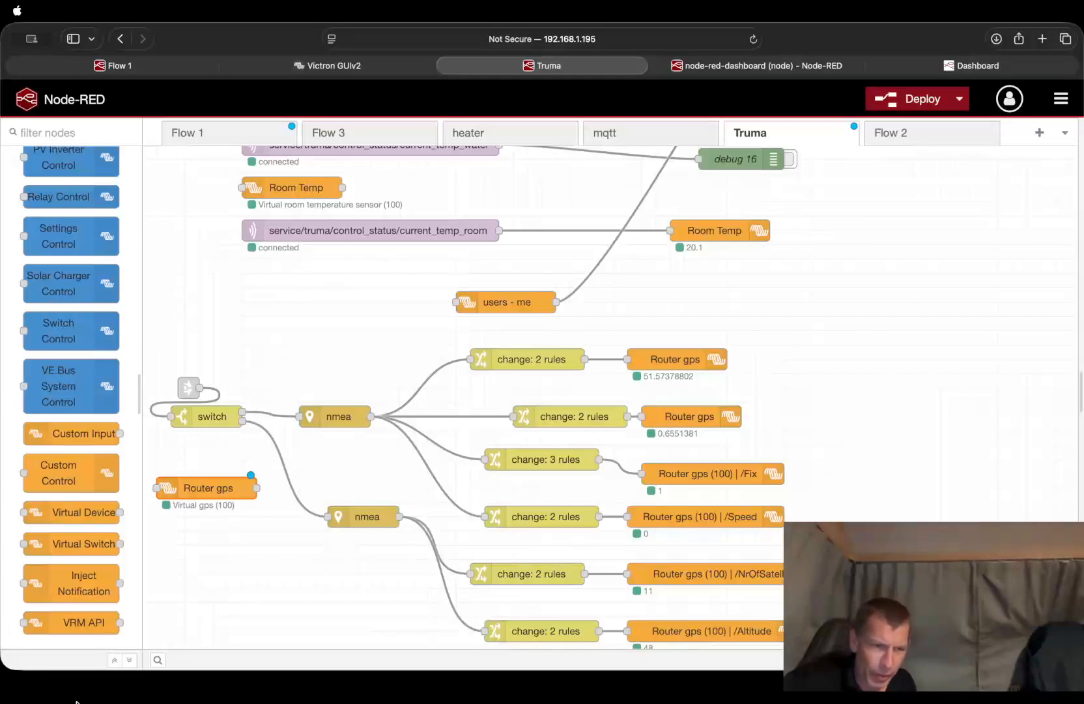
Add a Virtual Device node below the Router gps virtual device and view its available device types without choosing one.
drag(79, 515, 248, 589)
double_click(248, 588)
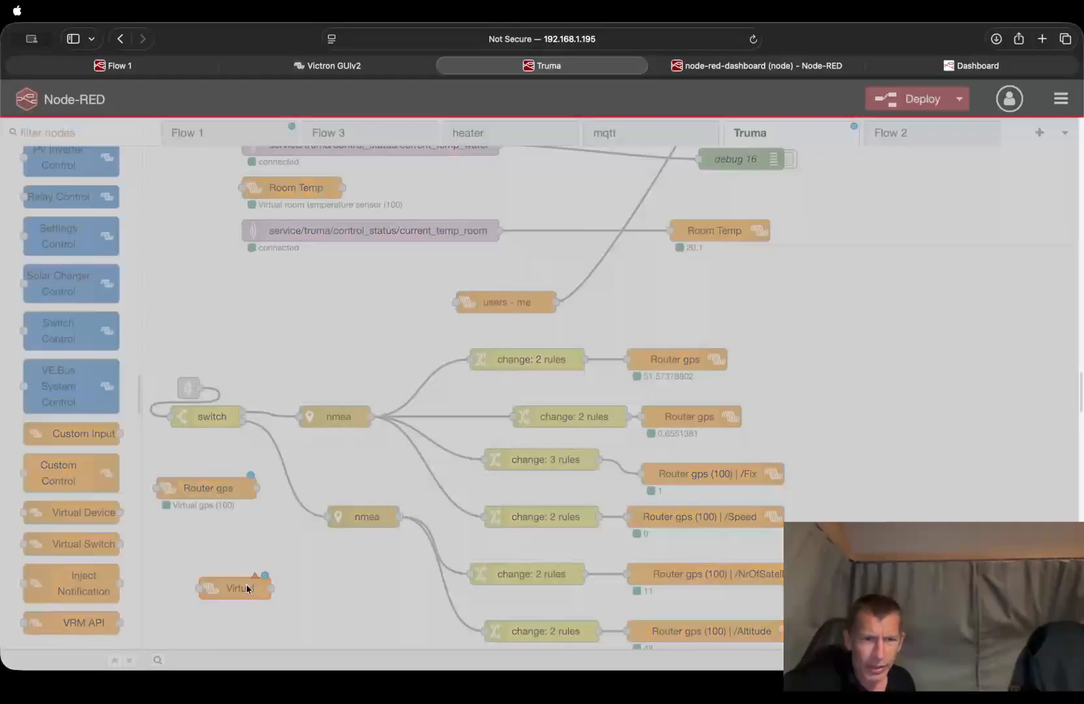
click(946, 282)
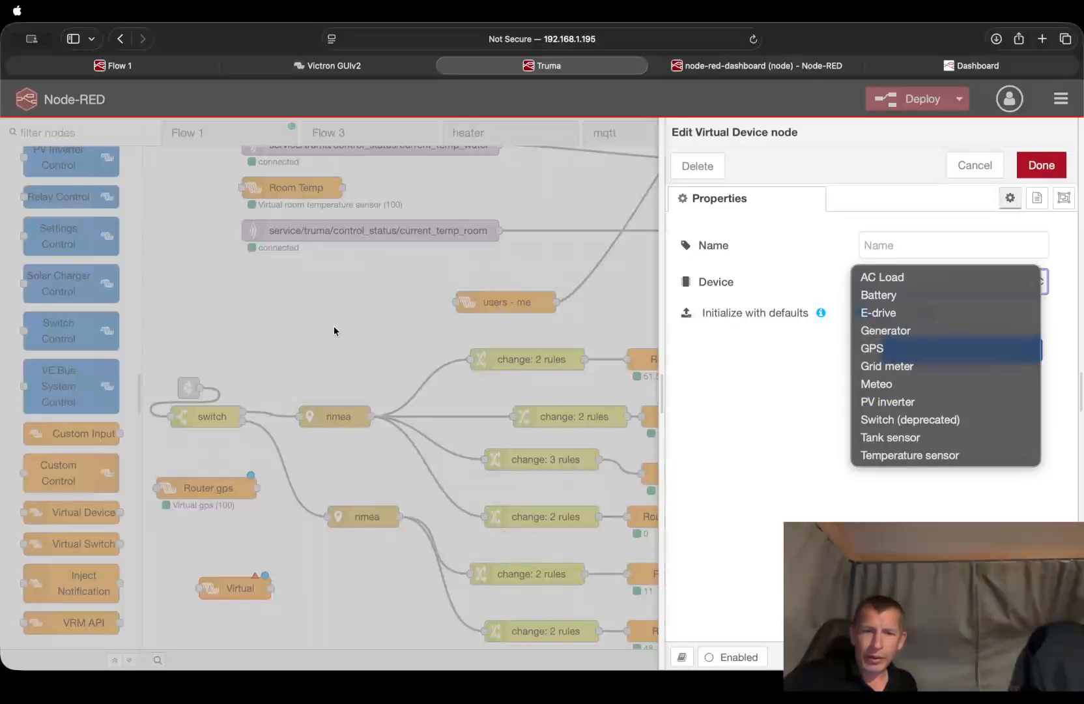
click(345, 289)
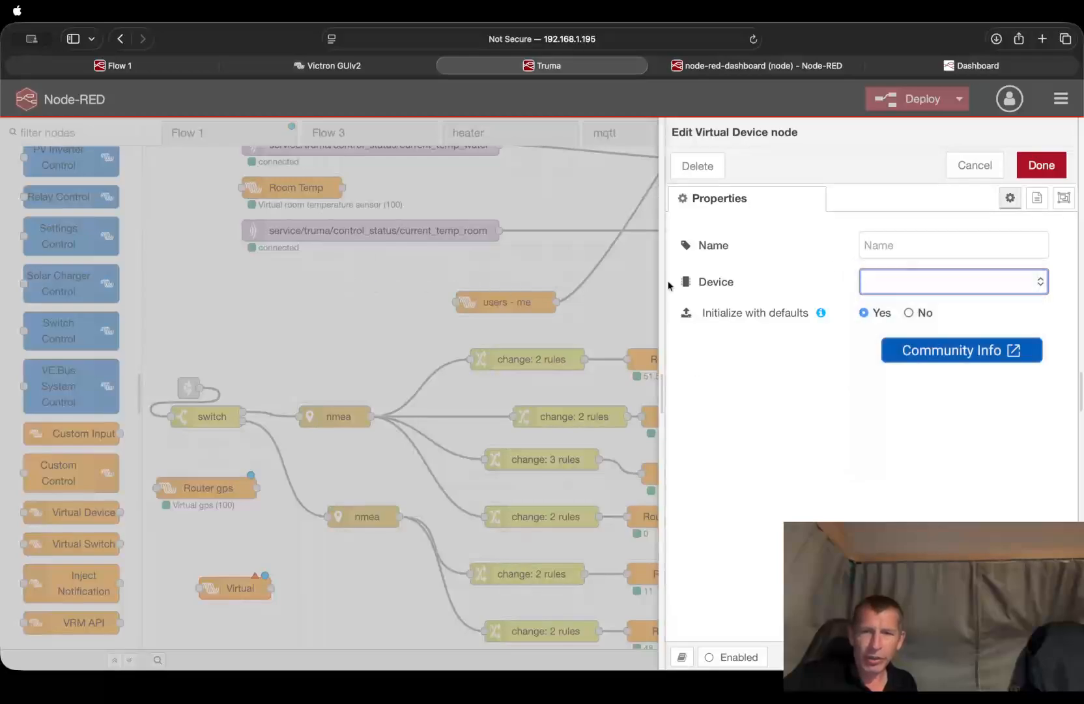
click(977, 165)
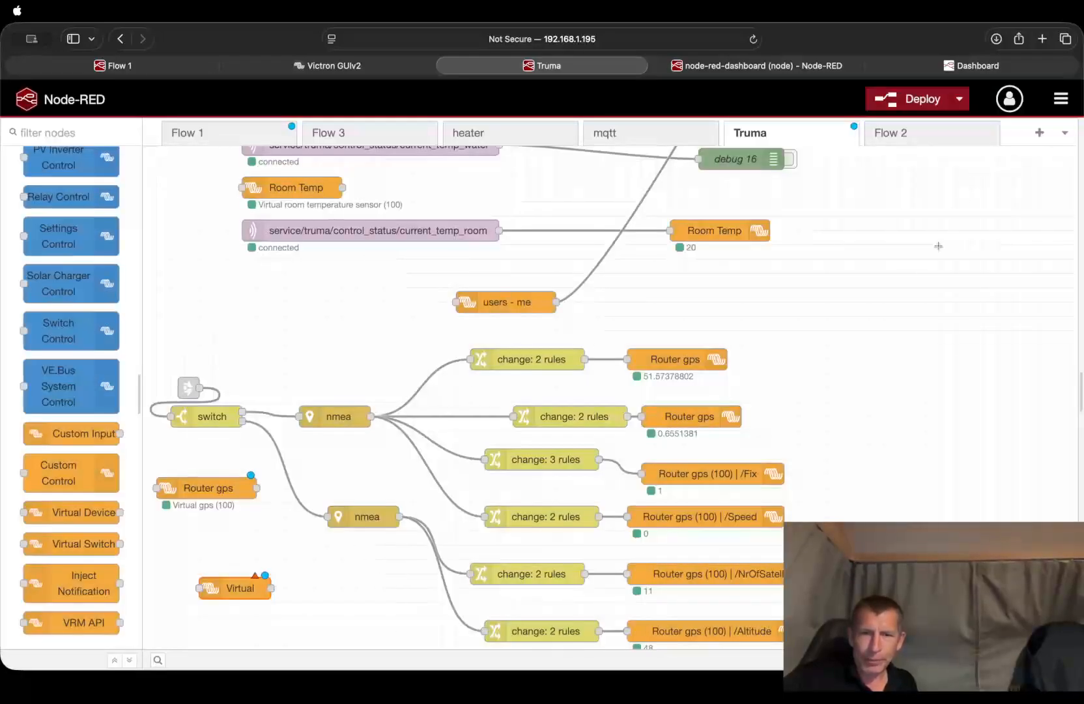
Show the sidebar again, widen it, and display the info for the selected Router gps virtual device node.
click(1075, 401)
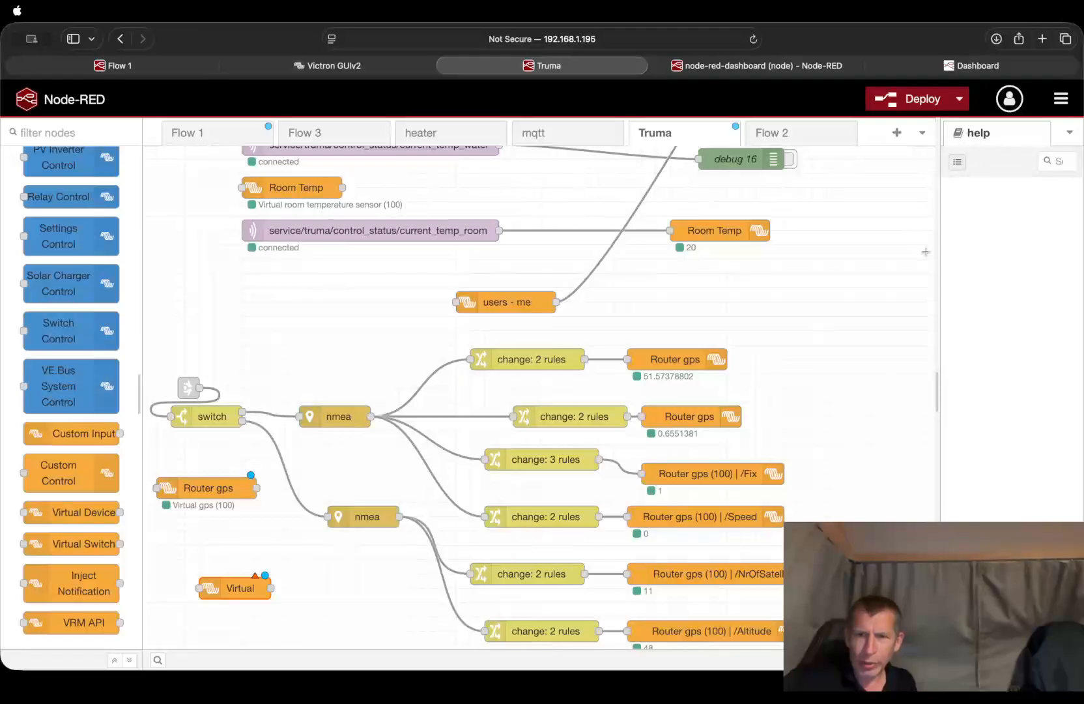
drag(919, 394, 847, 390)
click(847, 389)
click(1075, 393)
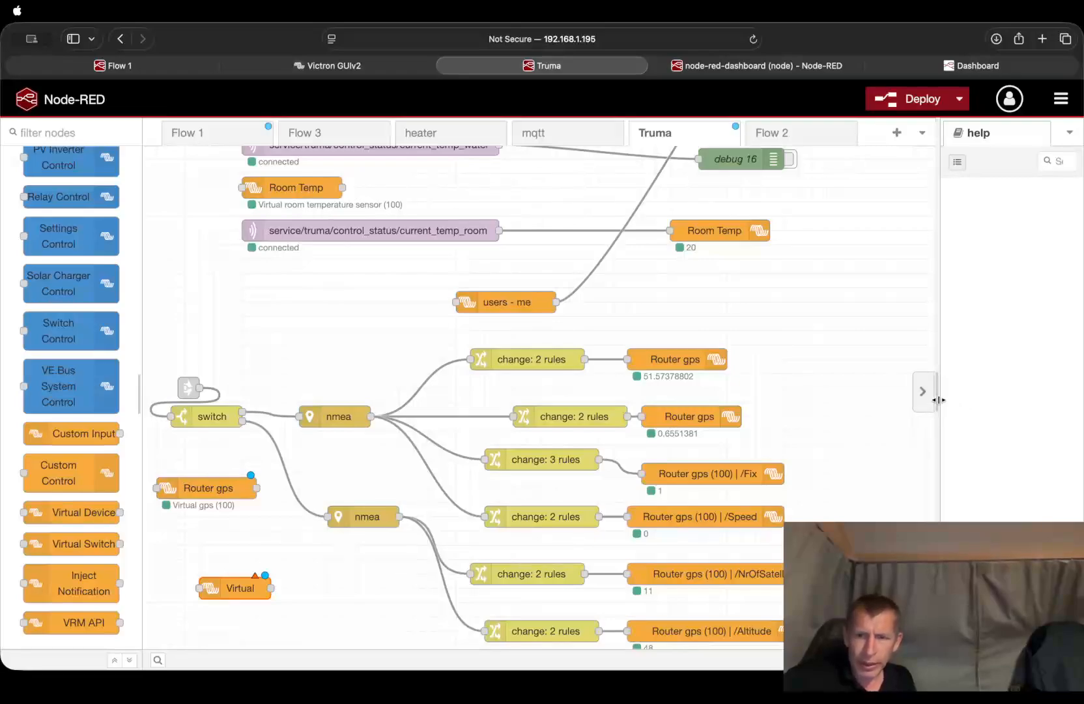
drag(939, 455, 847, 455)
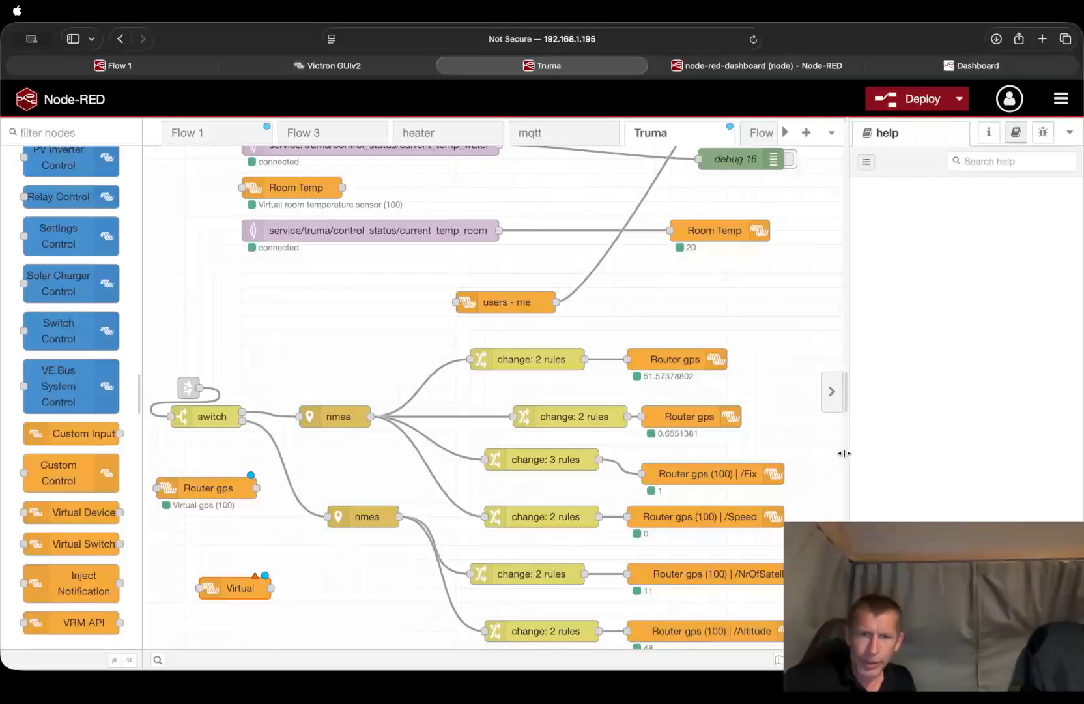
click(202, 490)
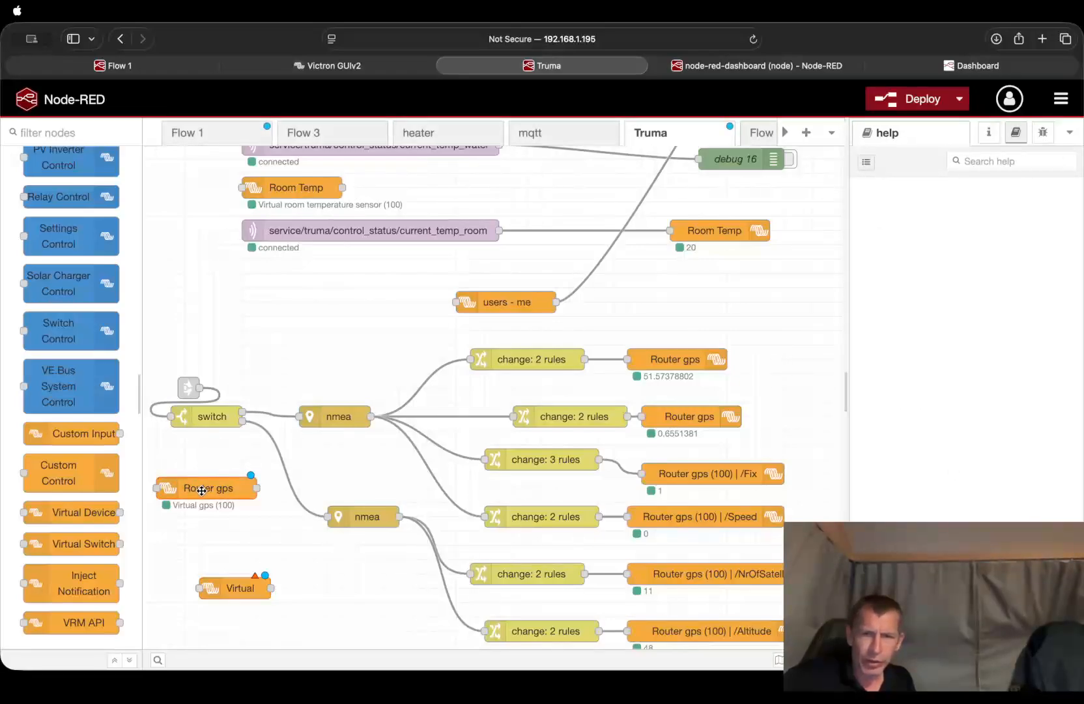
click(995, 132)
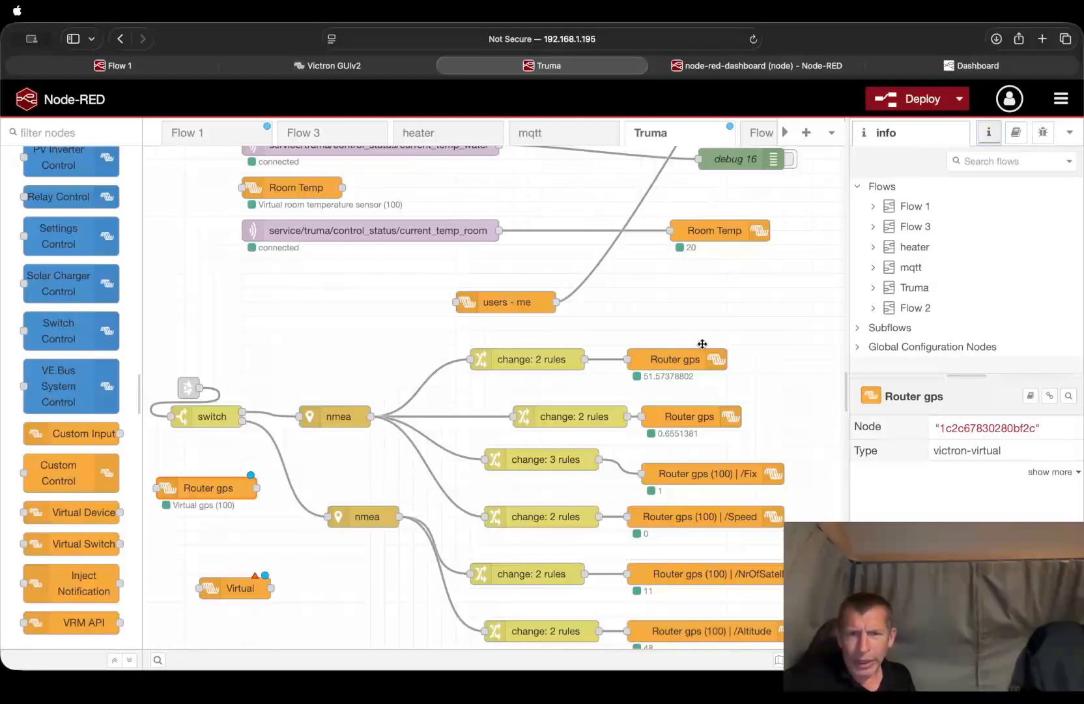
Review the settings of the Router gps control node that writes the /Position/Latitude value, leaving them as they are.
double_click(678, 353)
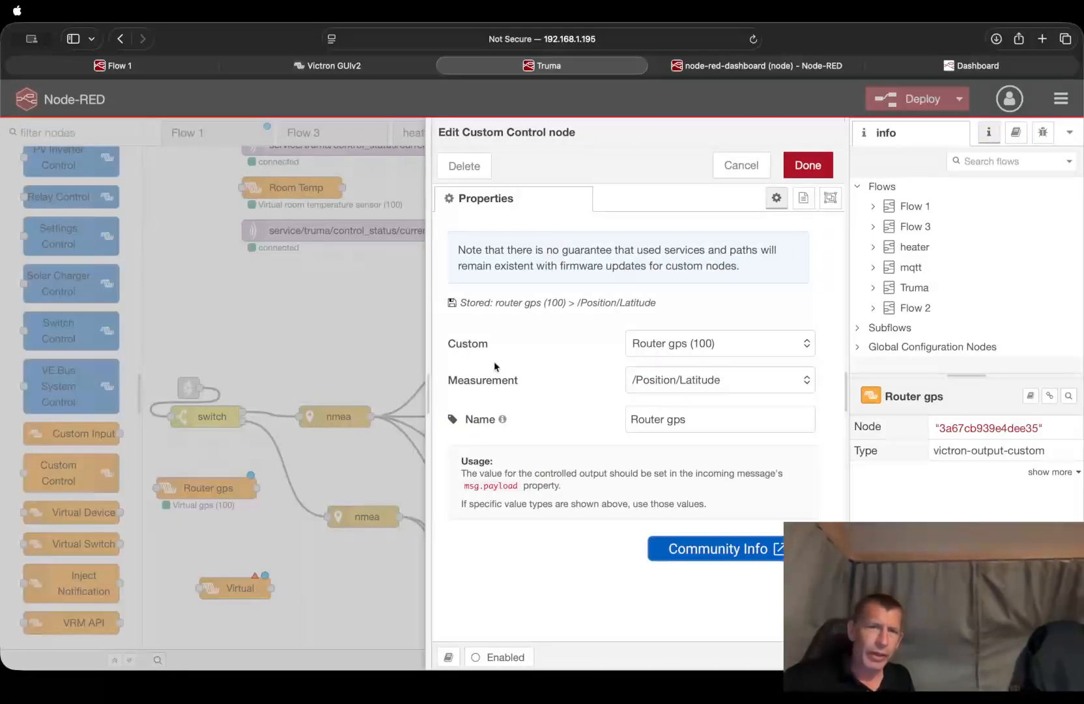
click(734, 156)
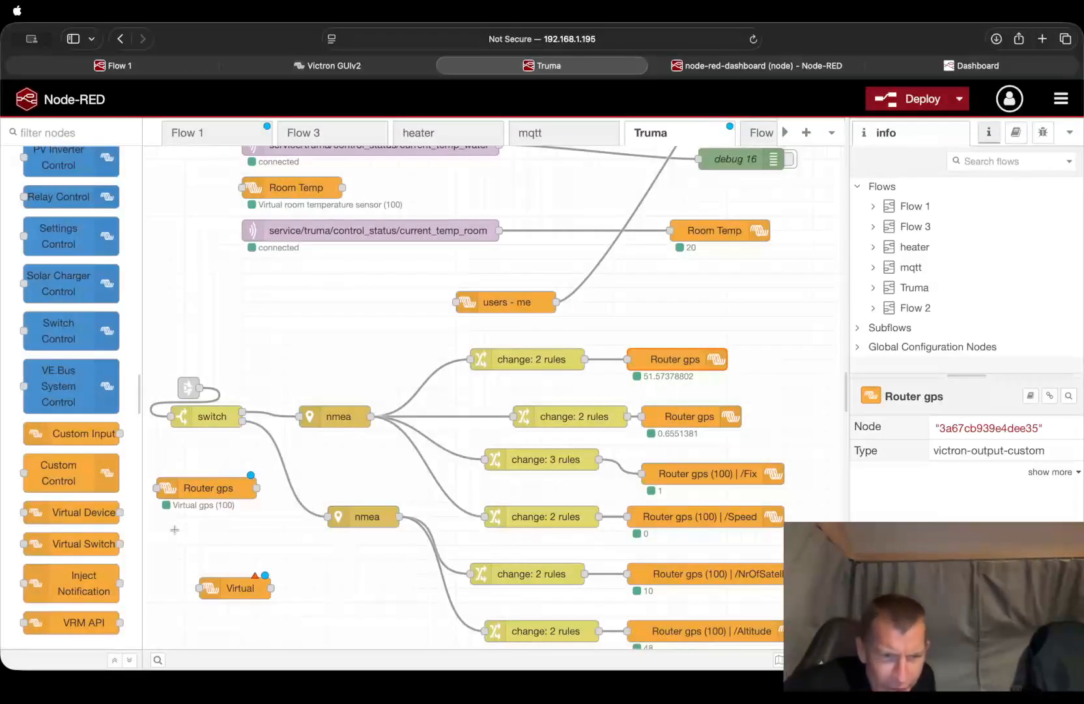
scroll(195, 523, right, 2)
scroll(197, 522, up, 1)
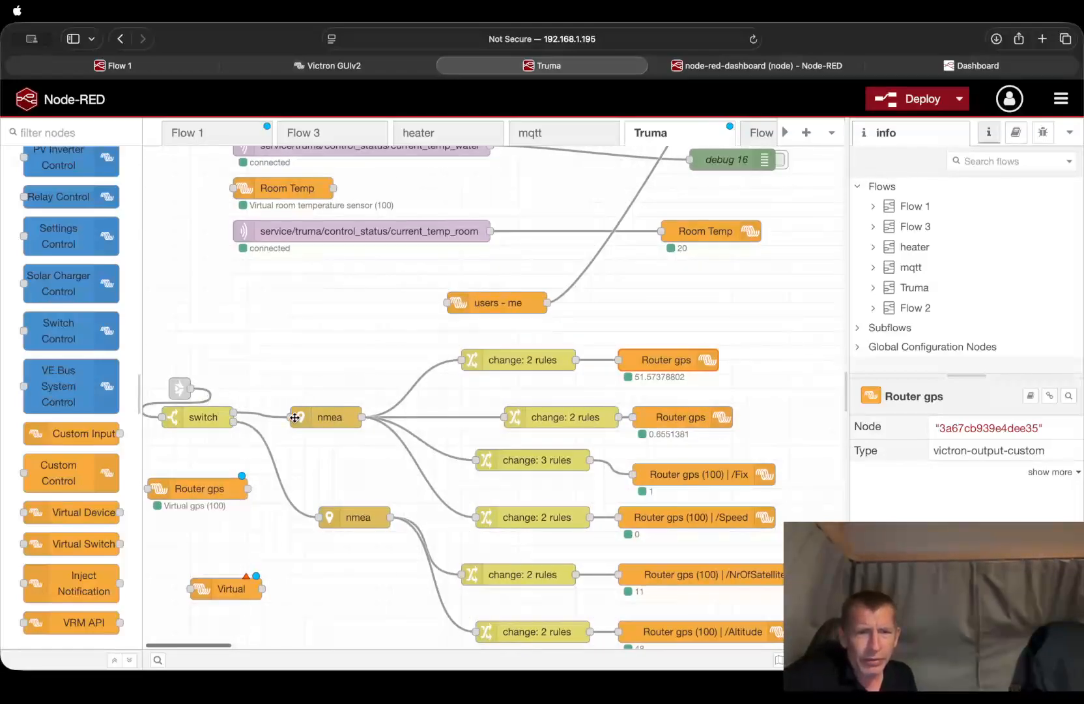
scroll(665, 353, down, 1)
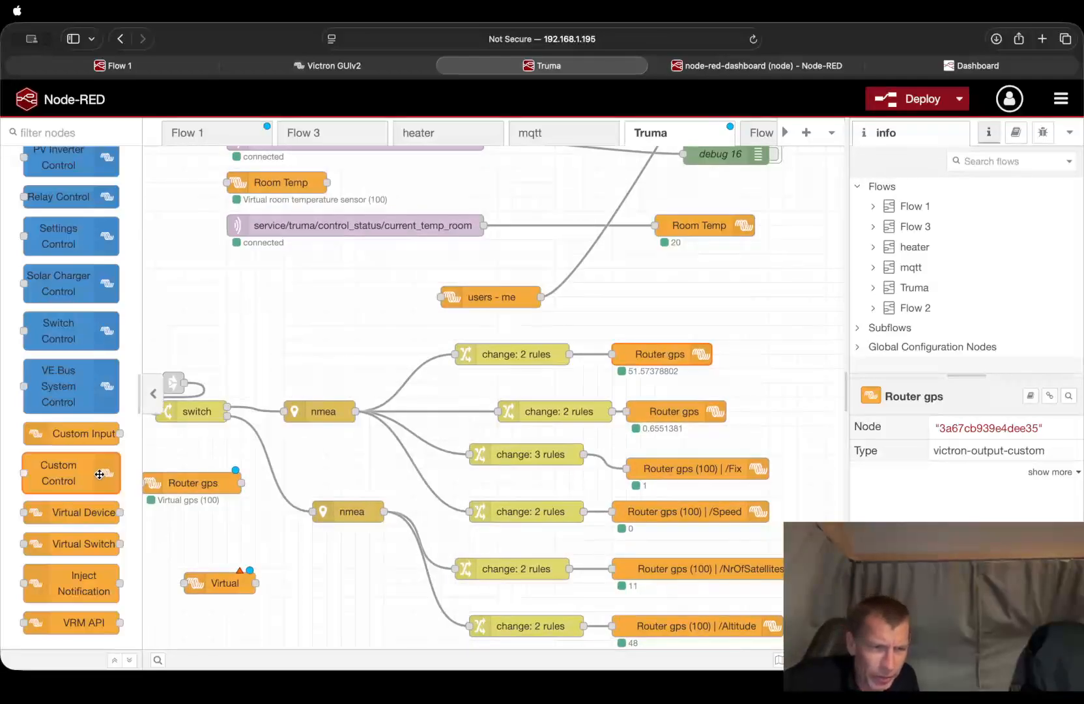
Add a Custom Control node beside the users - me node, choose Router gps (100) as its service and view the available measurements.
mouse_move(83, 488)
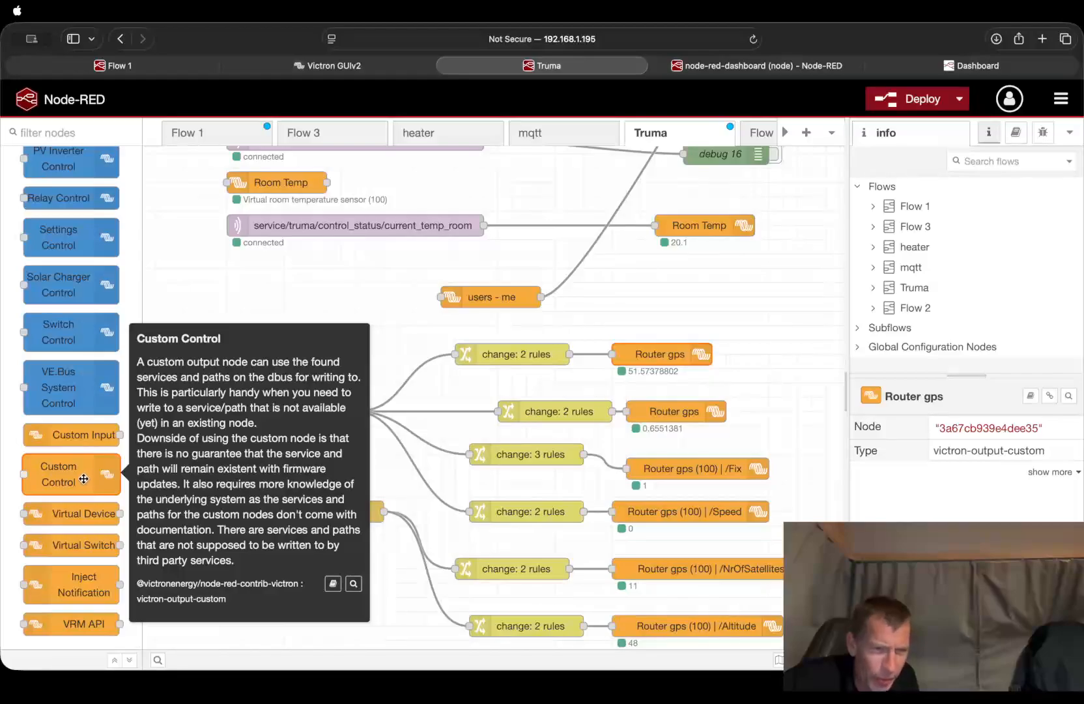
drag(83, 480, 701, 302)
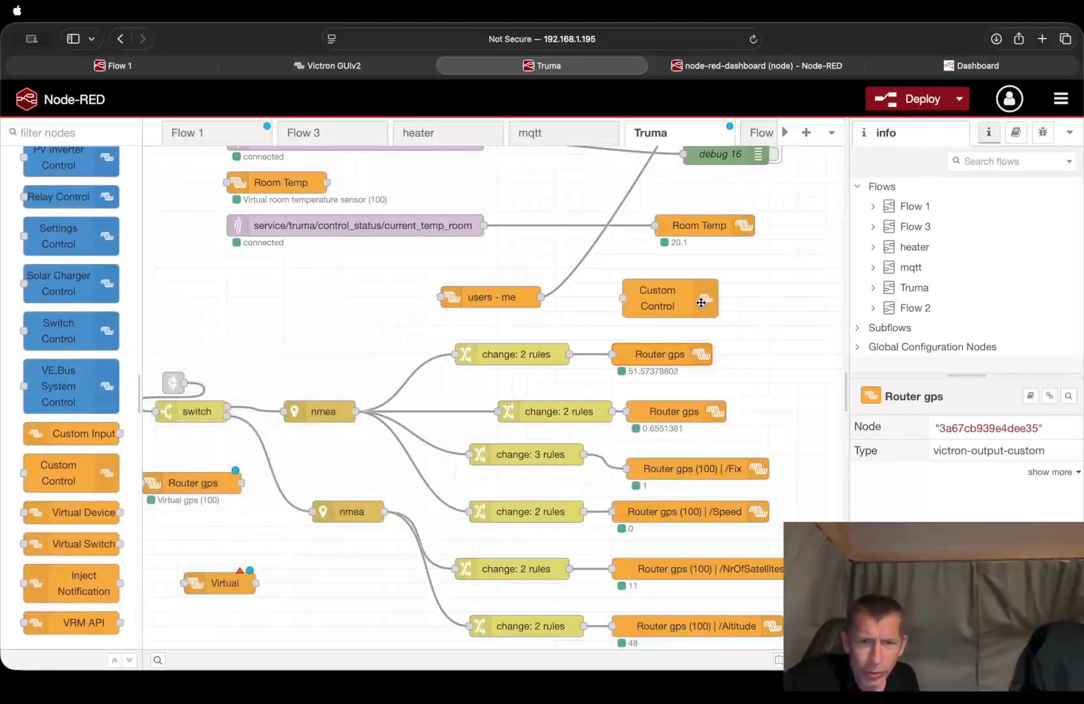
double_click(660, 295)
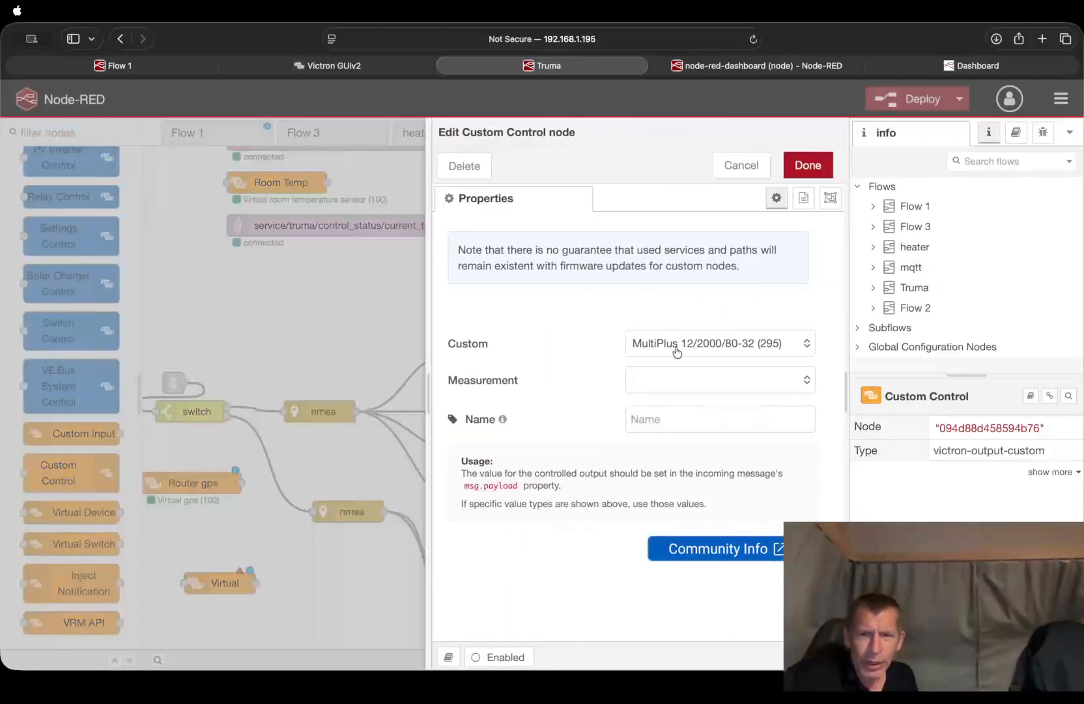
click(750, 344)
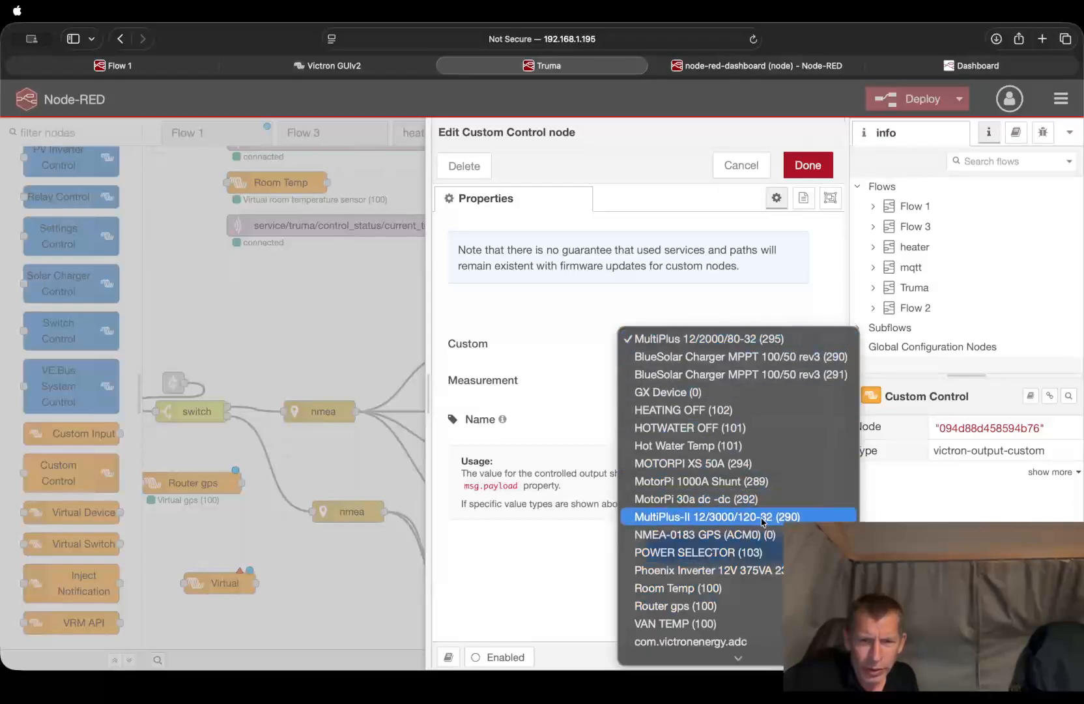
scroll(754, 559, down, 3)
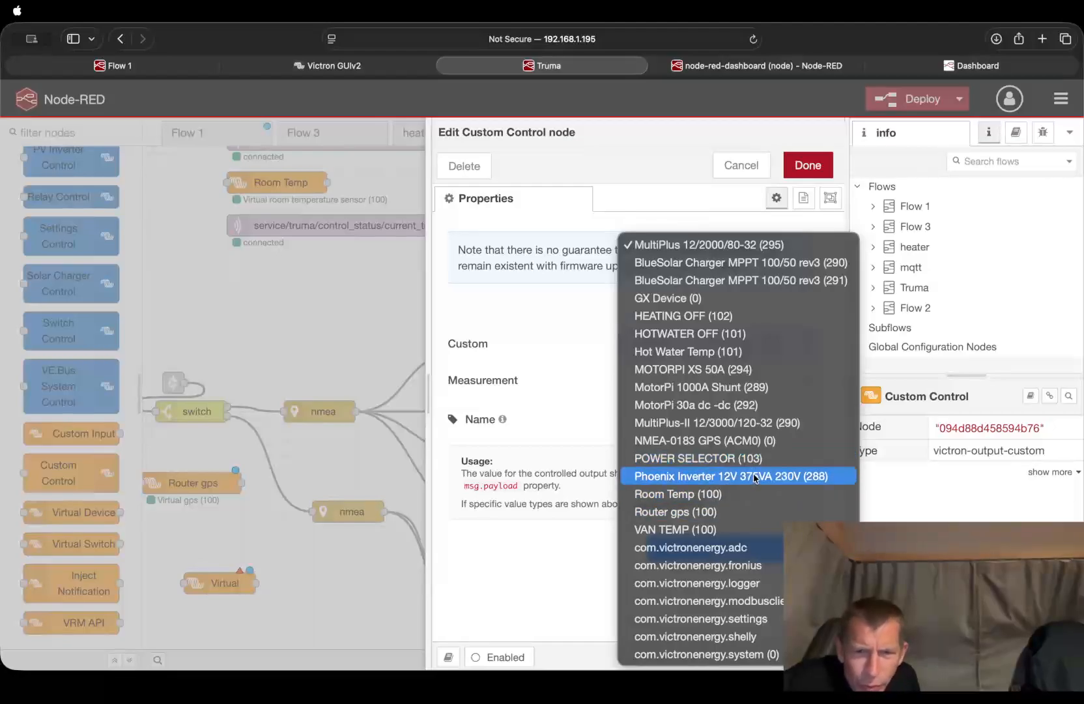
click(748, 511)
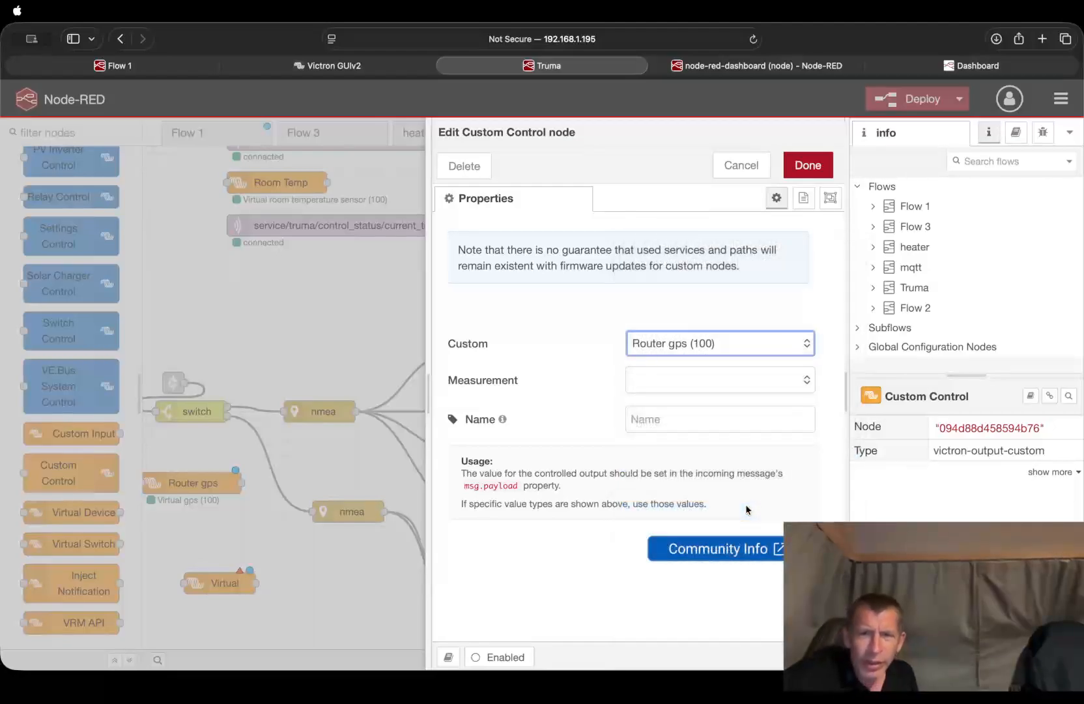
click(728, 387)
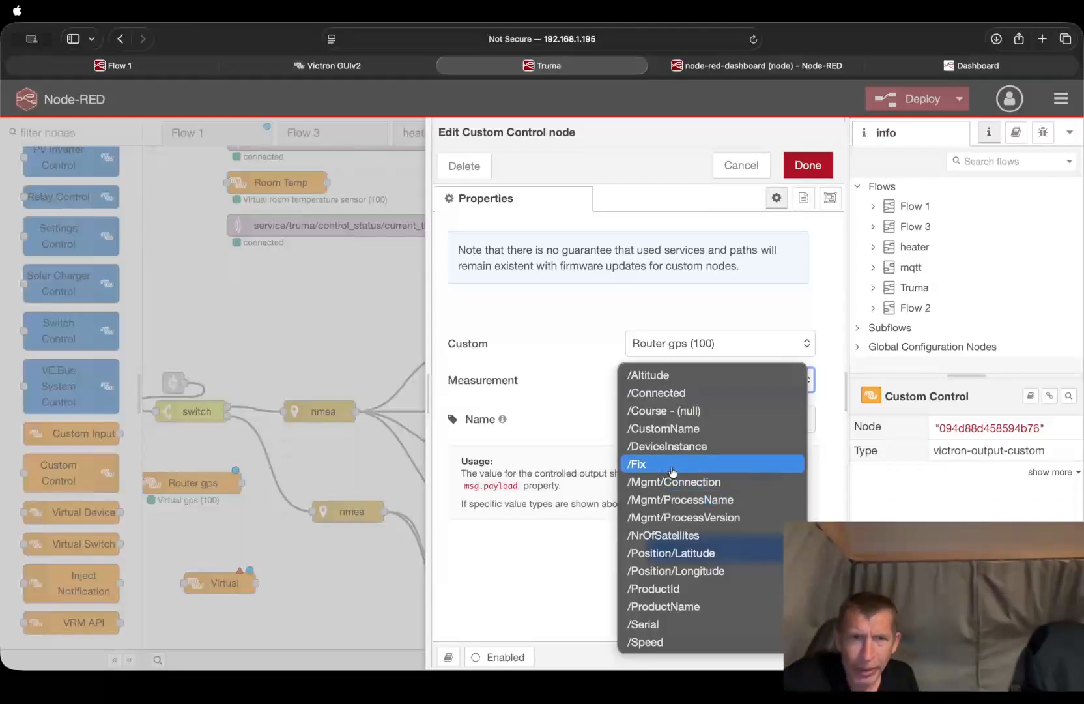
Switch to the Victron GUIv2 page with a blank browser tab added, and enlarge the window to fill the screen.
click(369, 68)
click(367, 68)
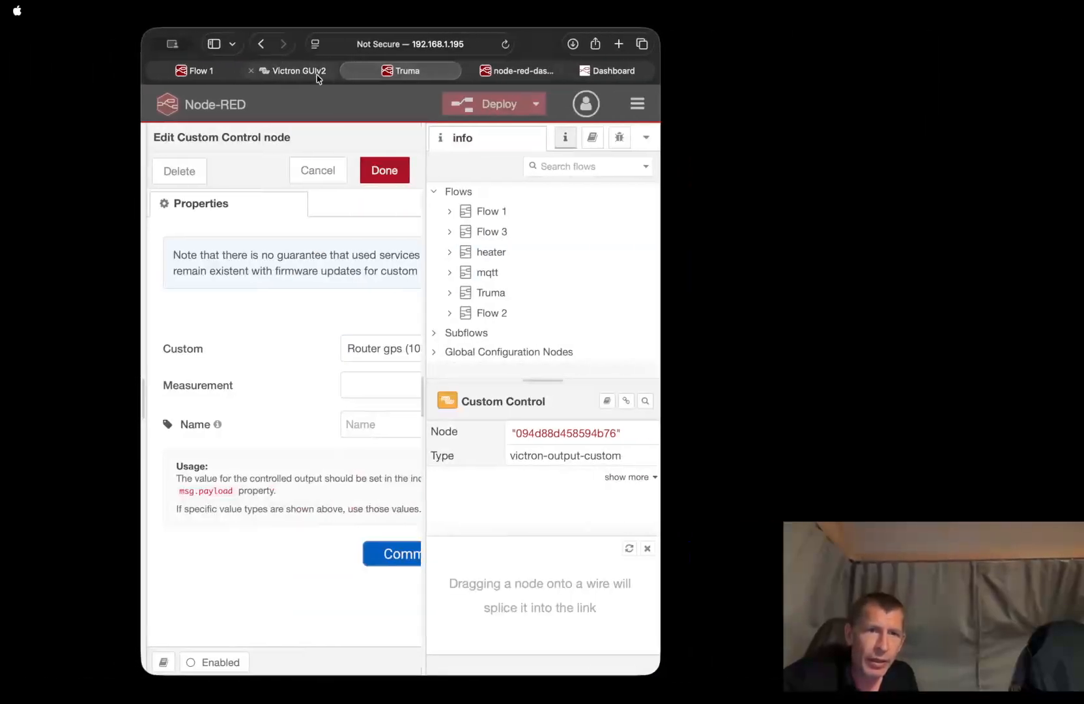
click(318, 77)
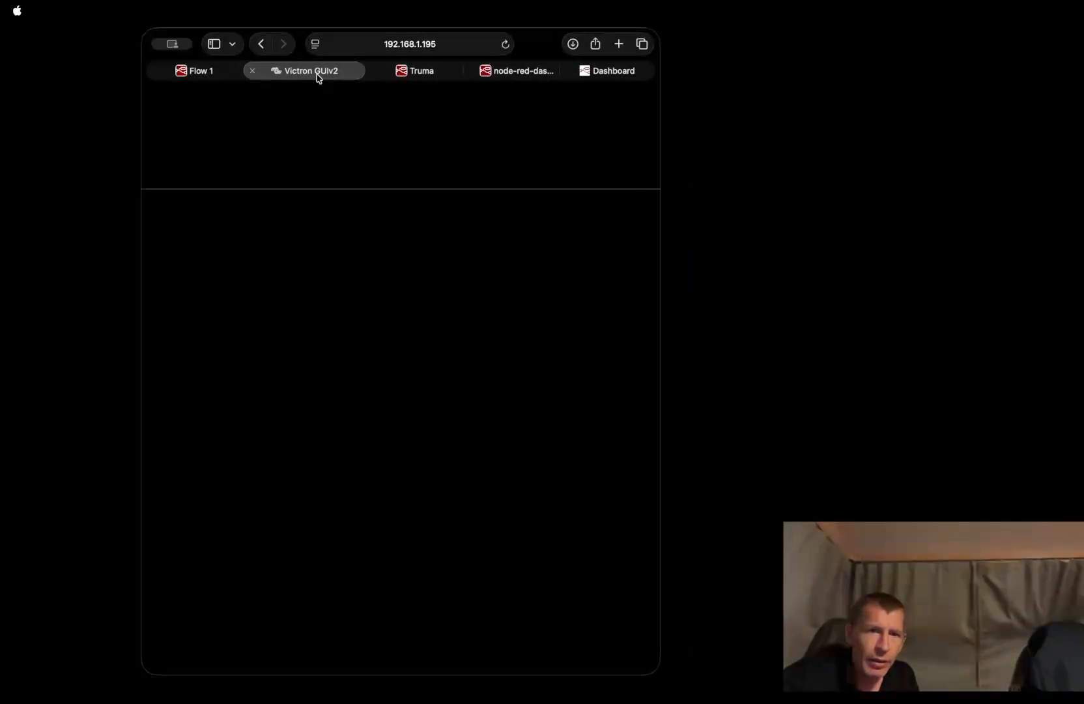
click(618, 44)
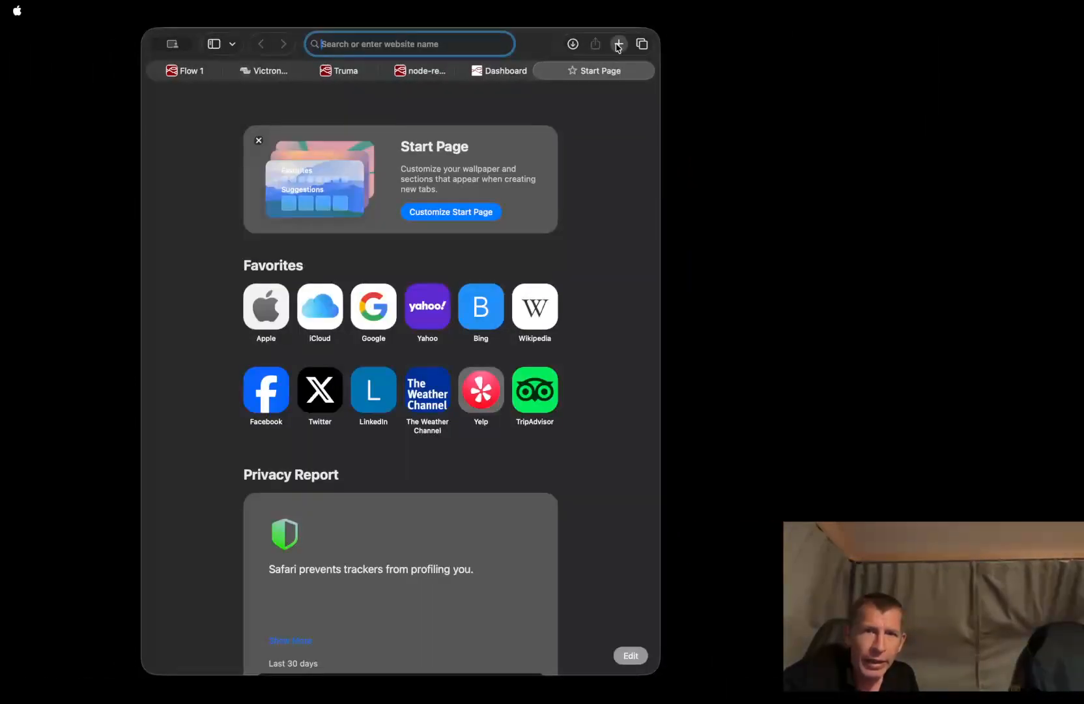
click(619, 45)
click(267, 71)
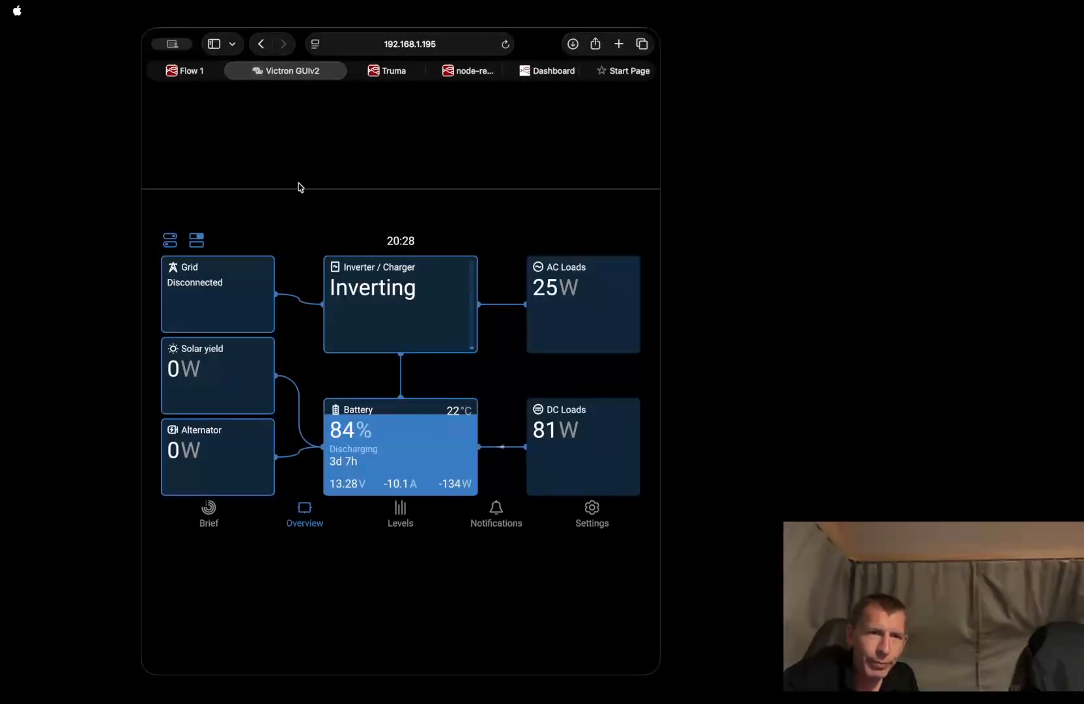
key(ctrl+alt+Return)
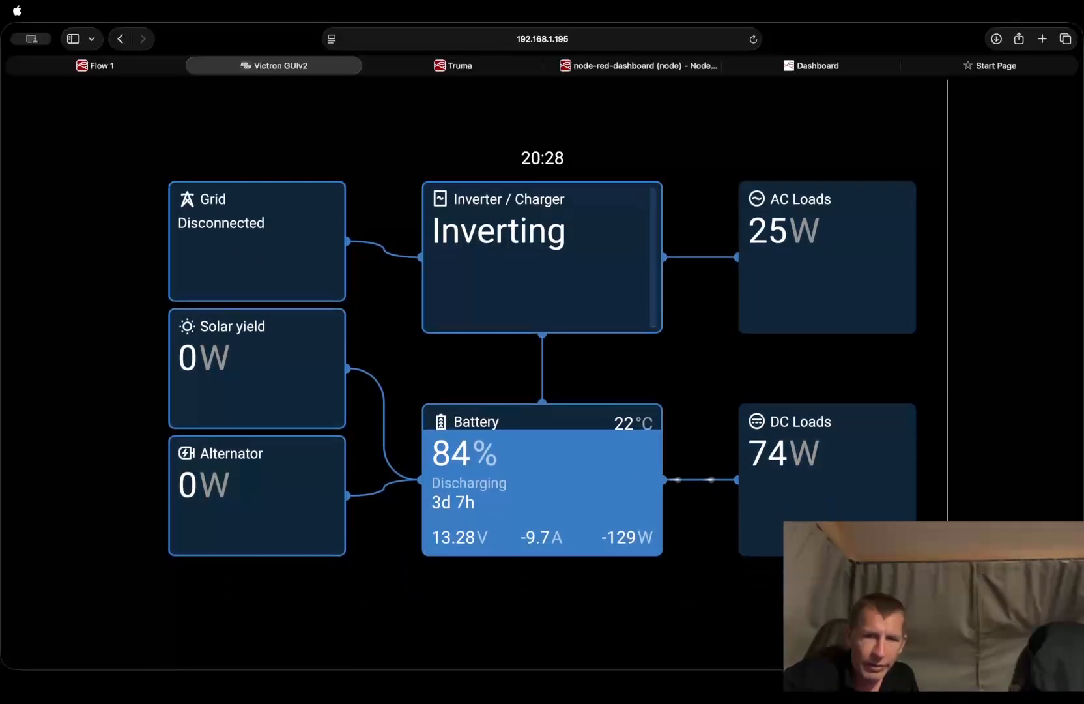
Review the Router gps entry among the connected devices, including its GPS readings and device information, and return to the device list.
click(841, 583)
click(840, 584)
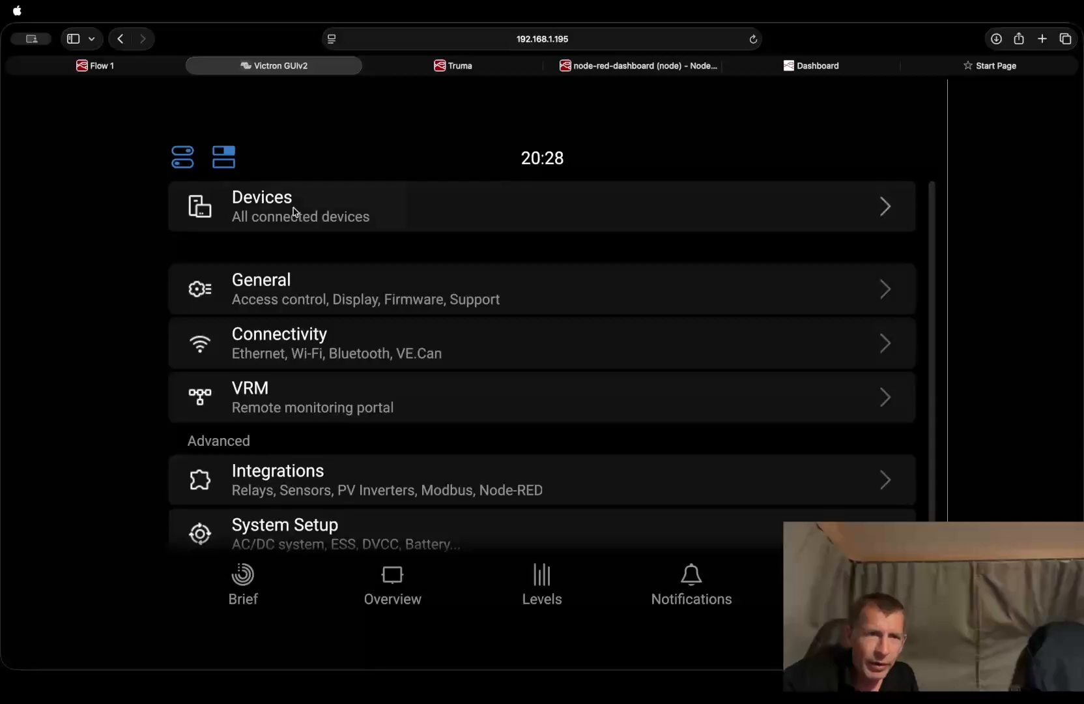
click(293, 212)
scroll(352, 426, down, 3)
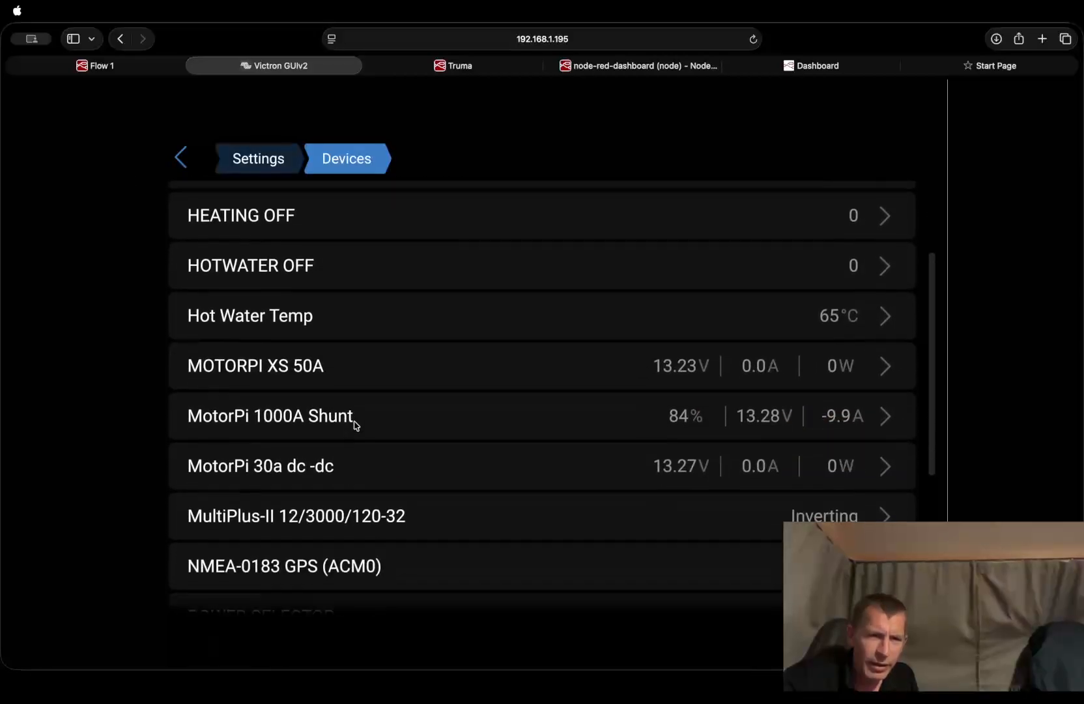
scroll(357, 425, down, 5)
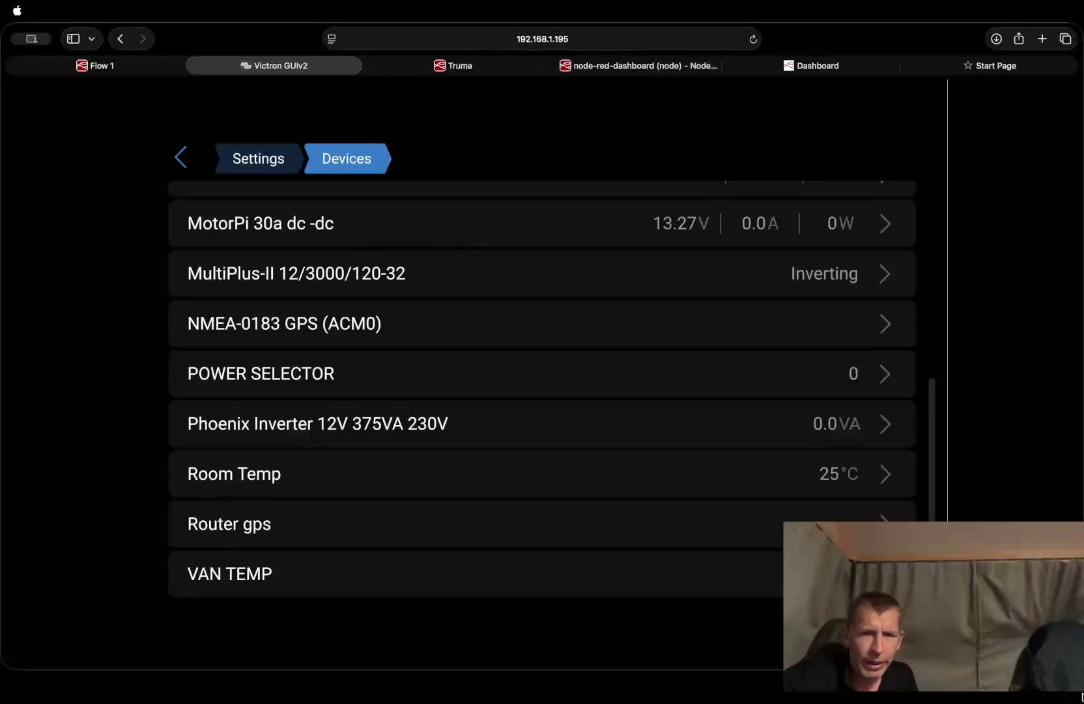
click(884, 524)
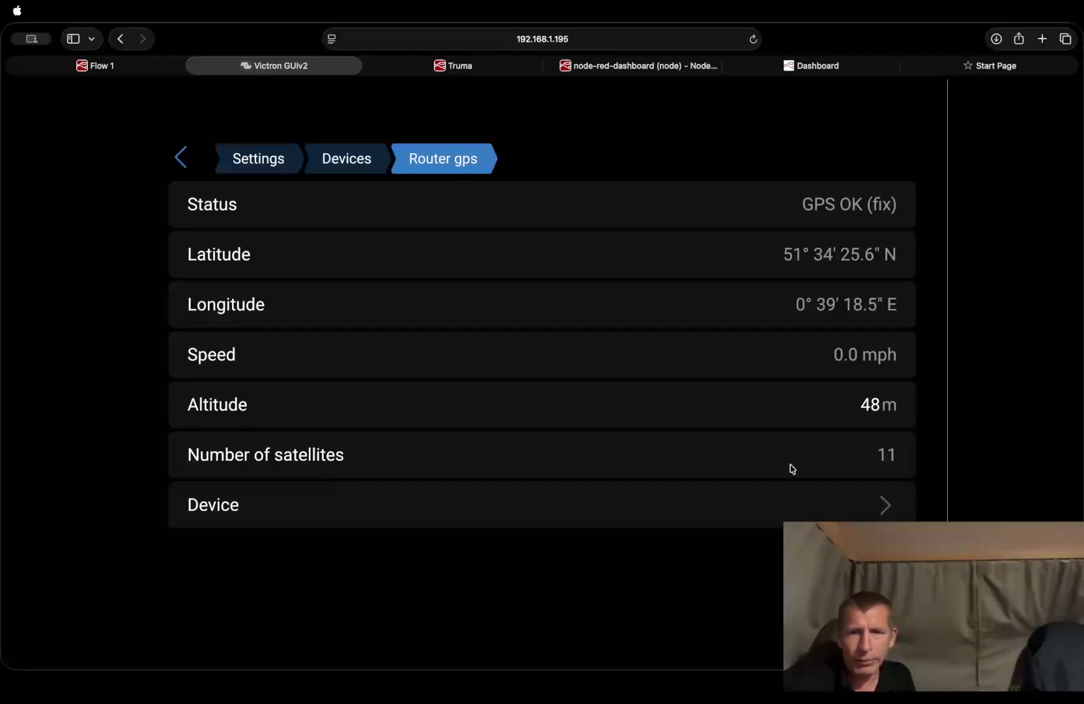
click(884, 512)
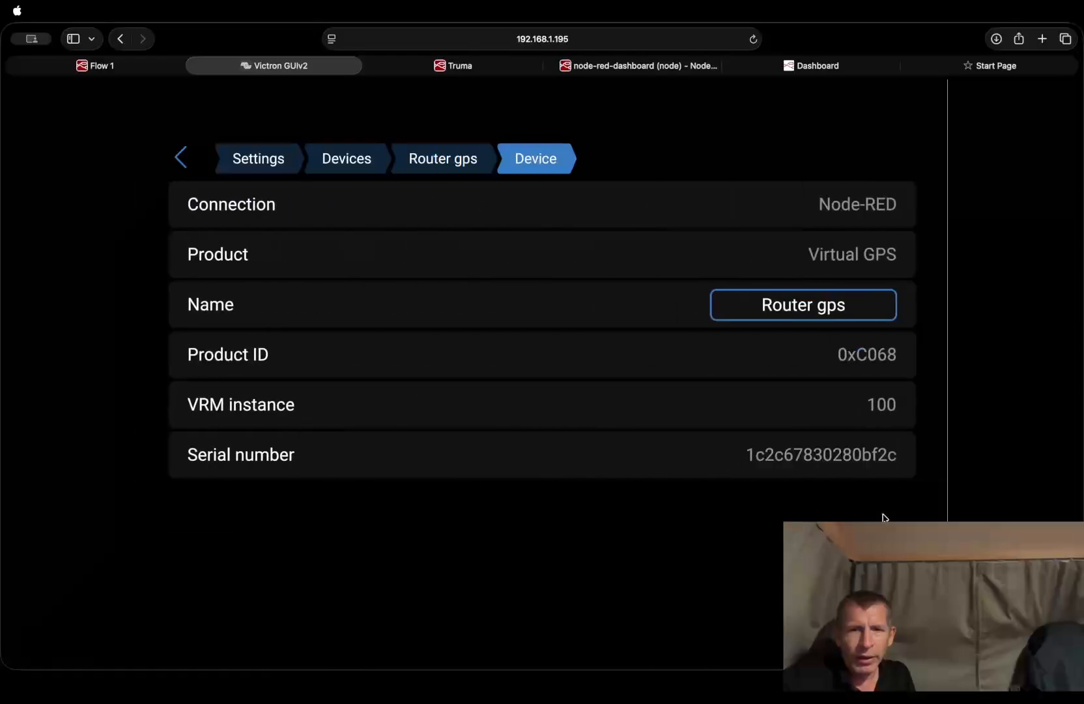
click(438, 165)
click(369, 160)
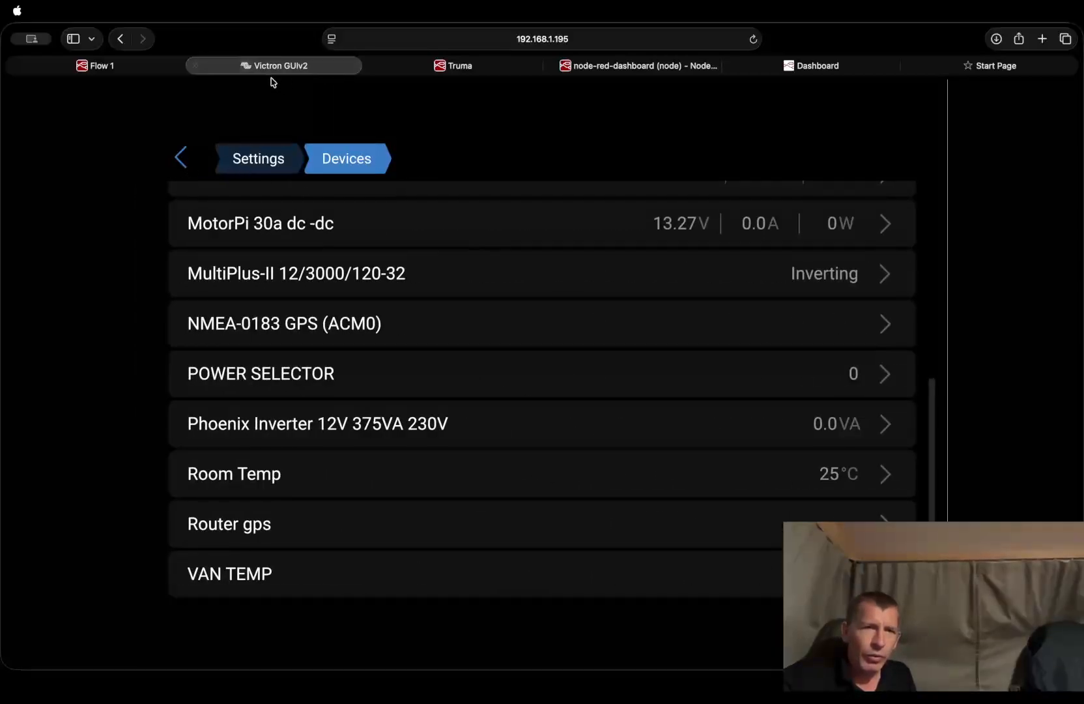
Return to the Truma flow, discard the edits to the new Custom Control node, deselect it and review the Router gps chain.
click(476, 70)
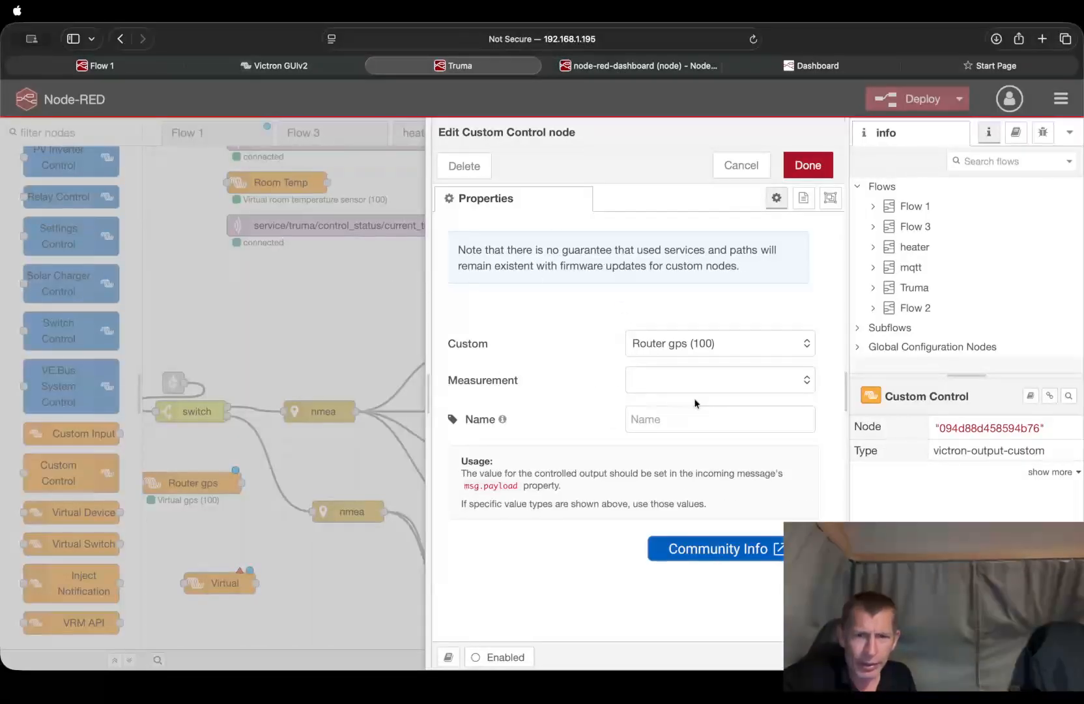
click(742, 165)
scroll(285, 363, up, 1)
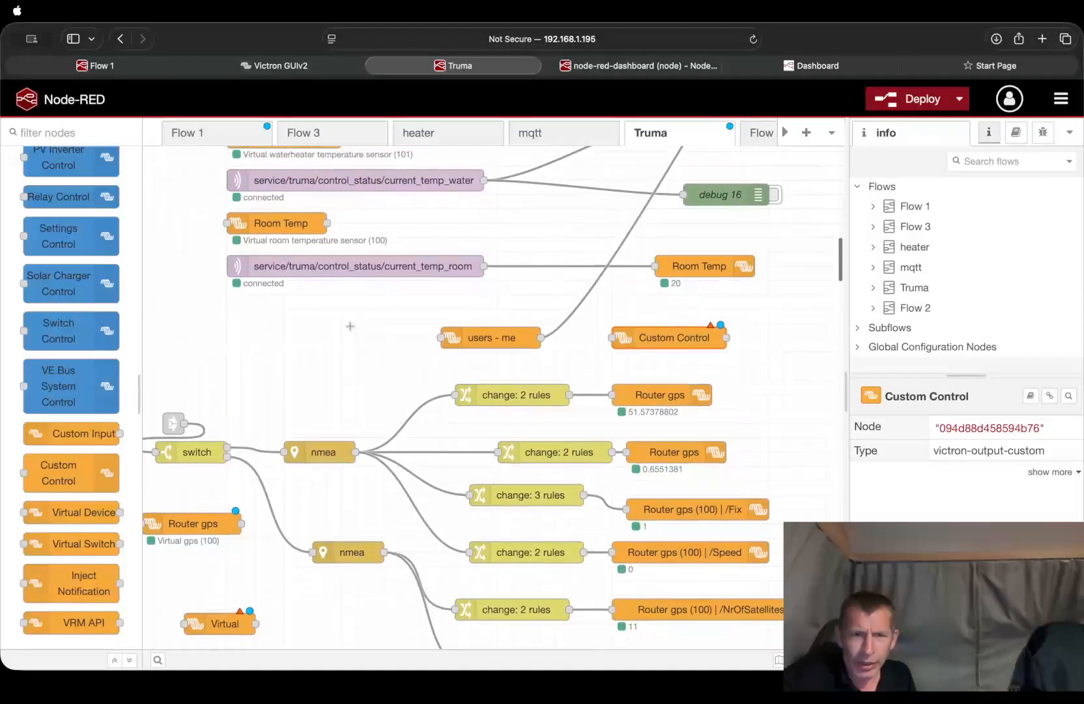
click(291, 317)
scroll(609, 399, down, 1)
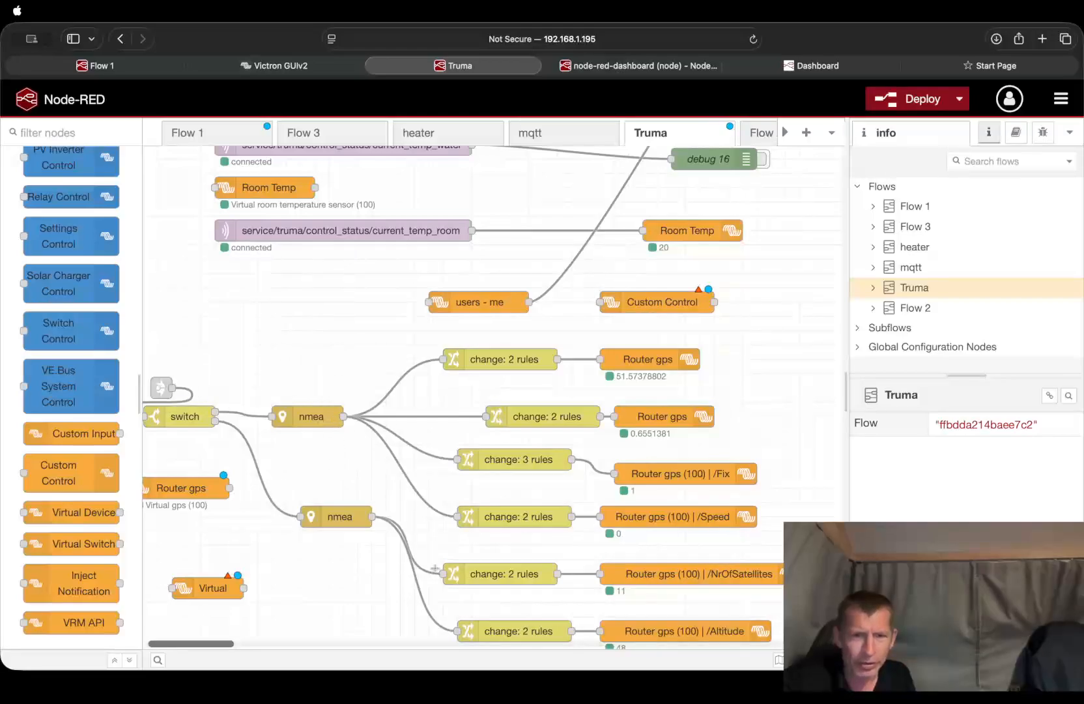
scroll(627, 497, down, 5)
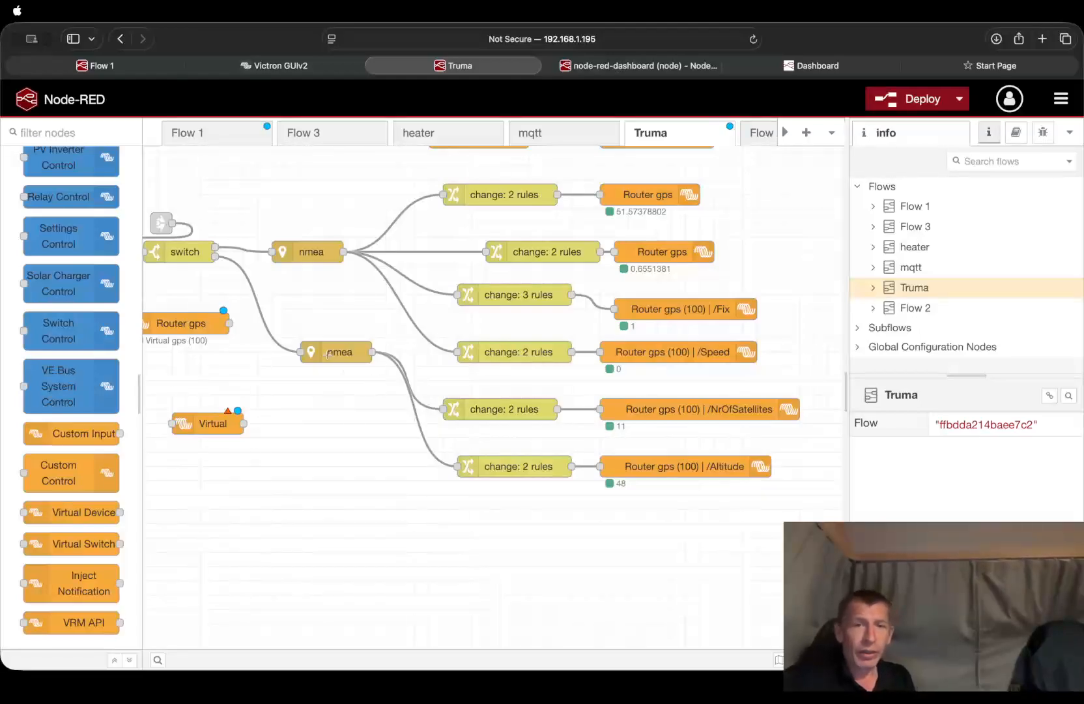
Look at Flow 1 briefly, and examine the Truma flow from the GPS chain up to its MQTT status nodes.
click(204, 143)
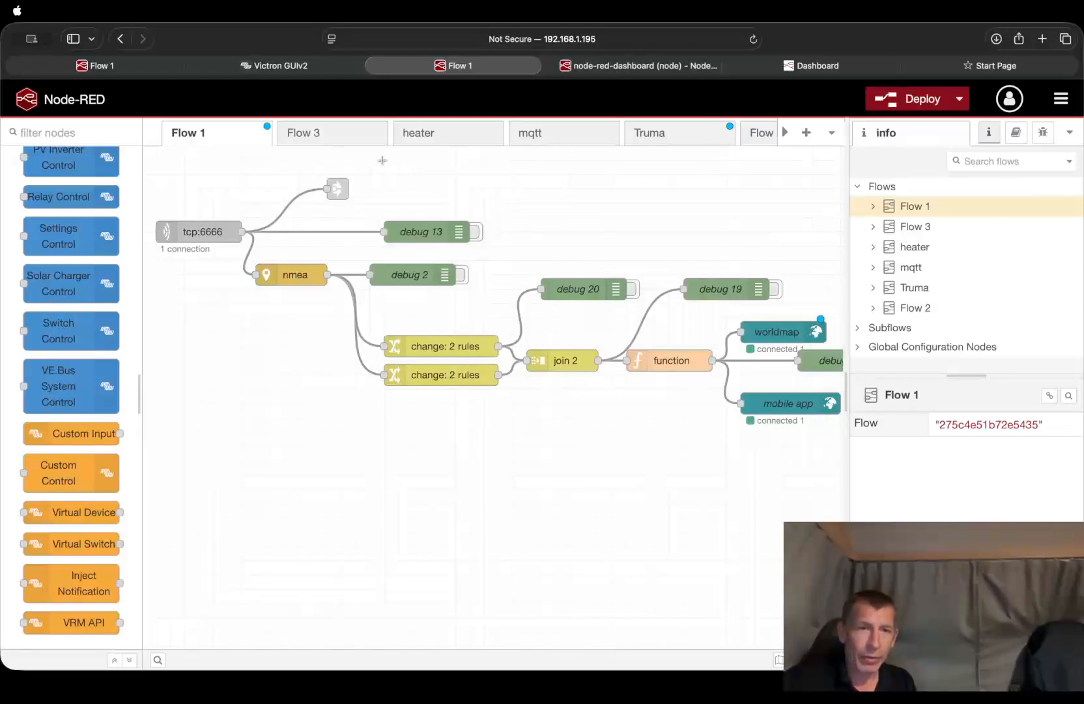
click(673, 135)
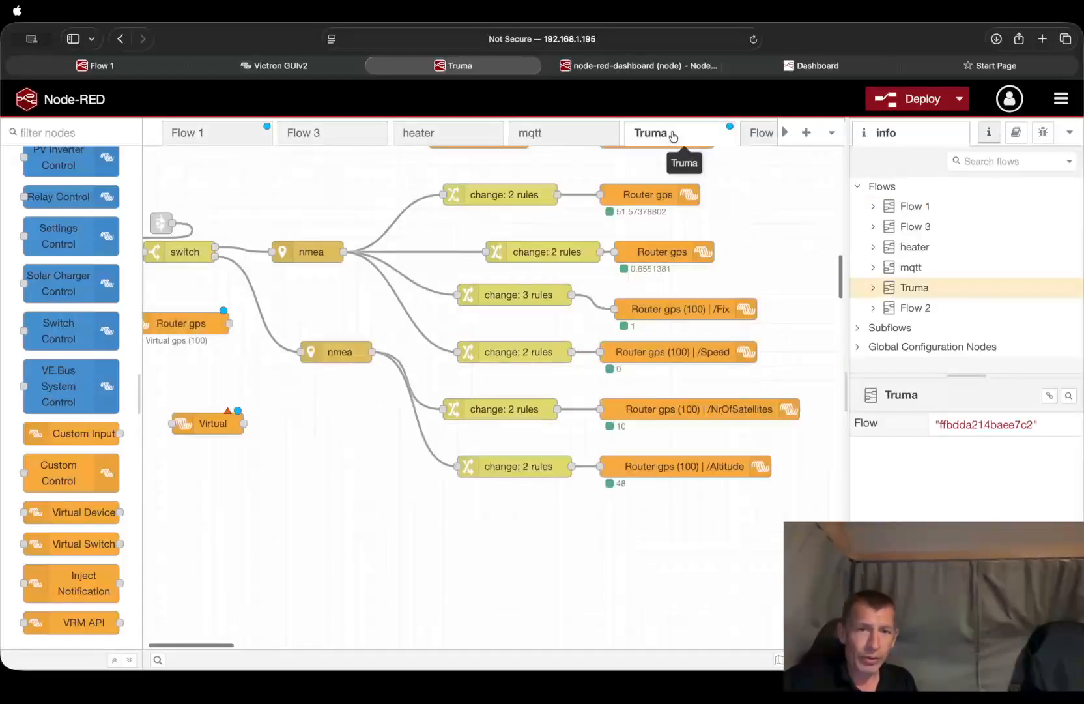
scroll(619, 197, down, 10)
scroll(621, 196, up, 10)
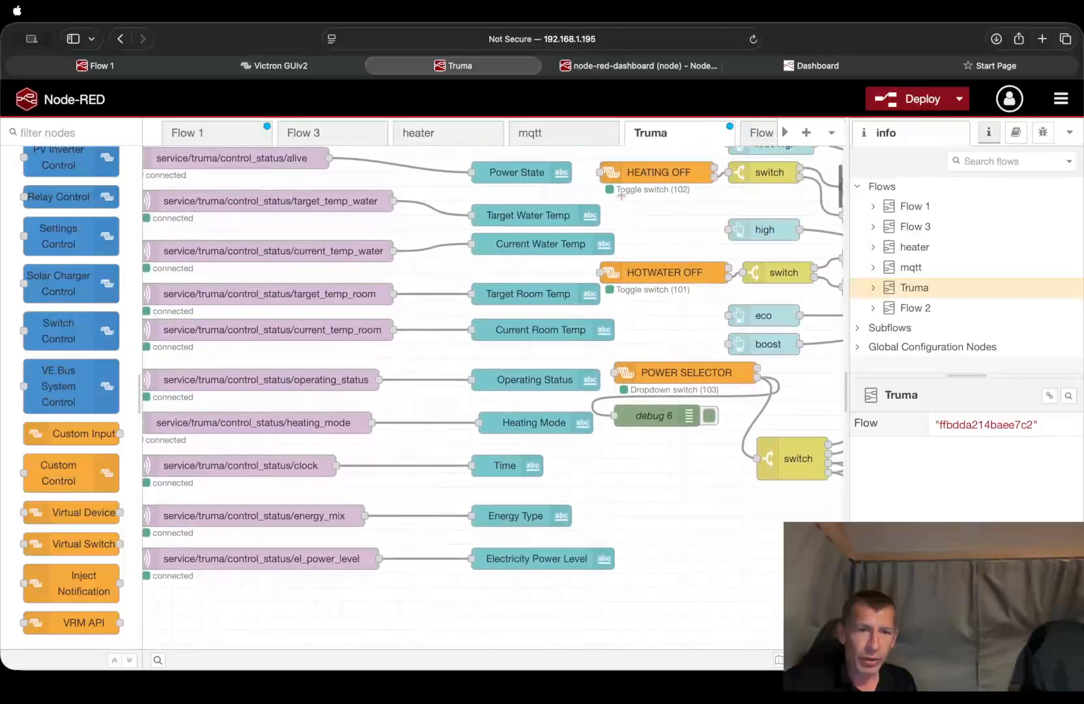
scroll(432, 256, up, 2)
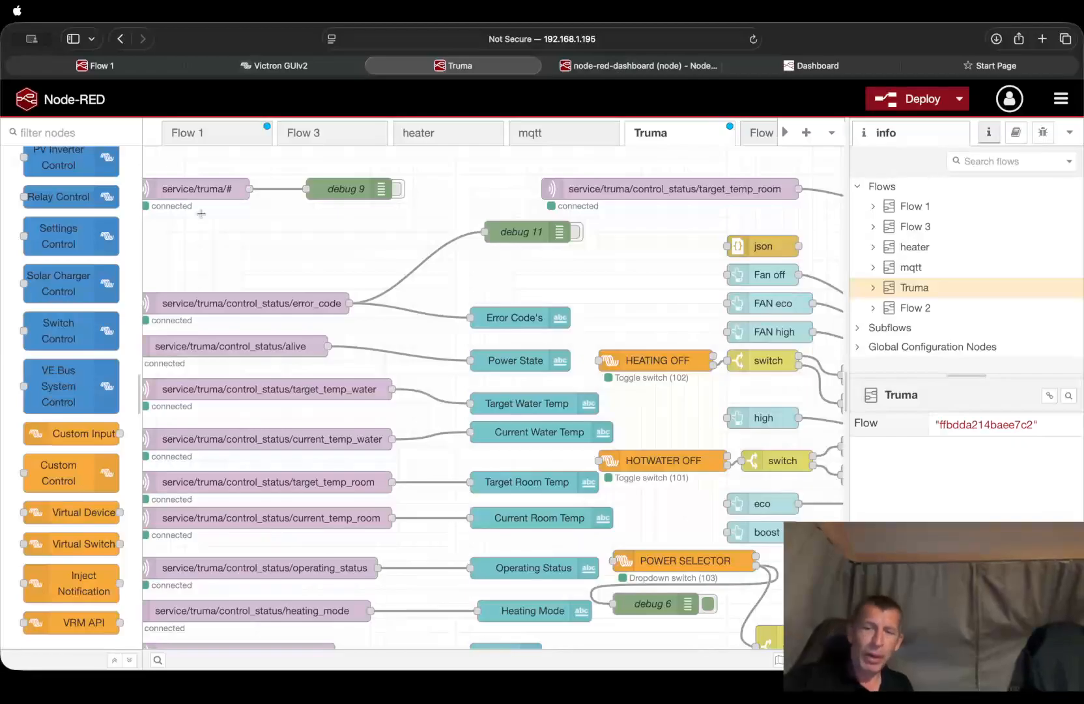
Show the Truma controls in Victron GUIv2, view the Power Selector options without choosing one, and return to the overview.
click(277, 66)
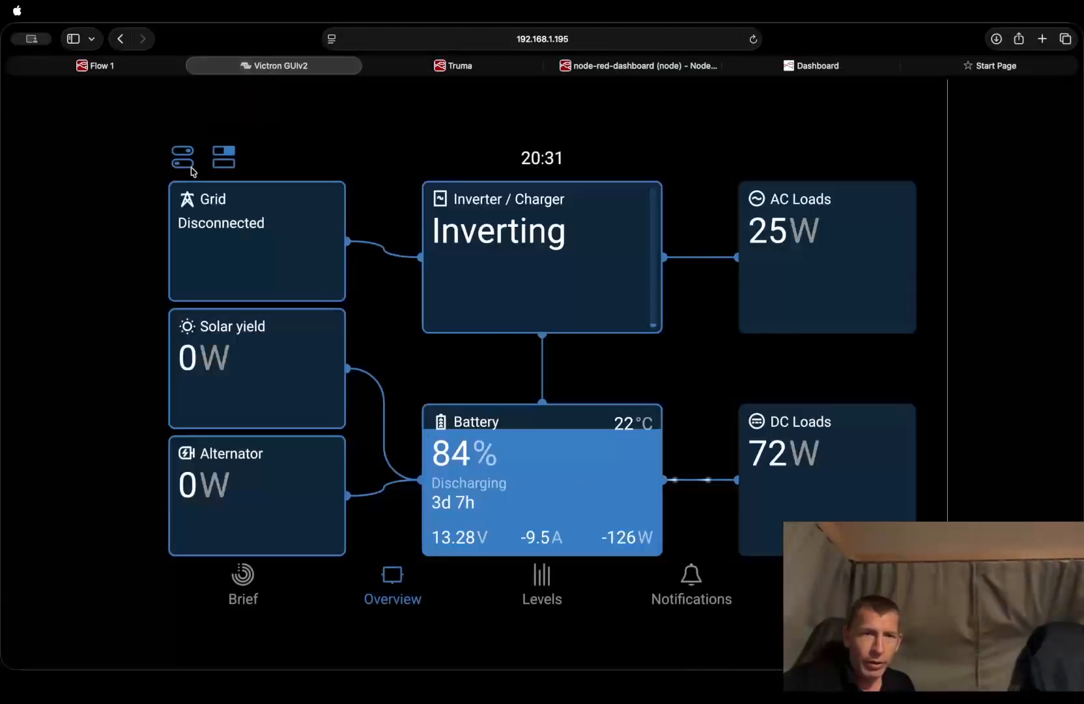
click(232, 161)
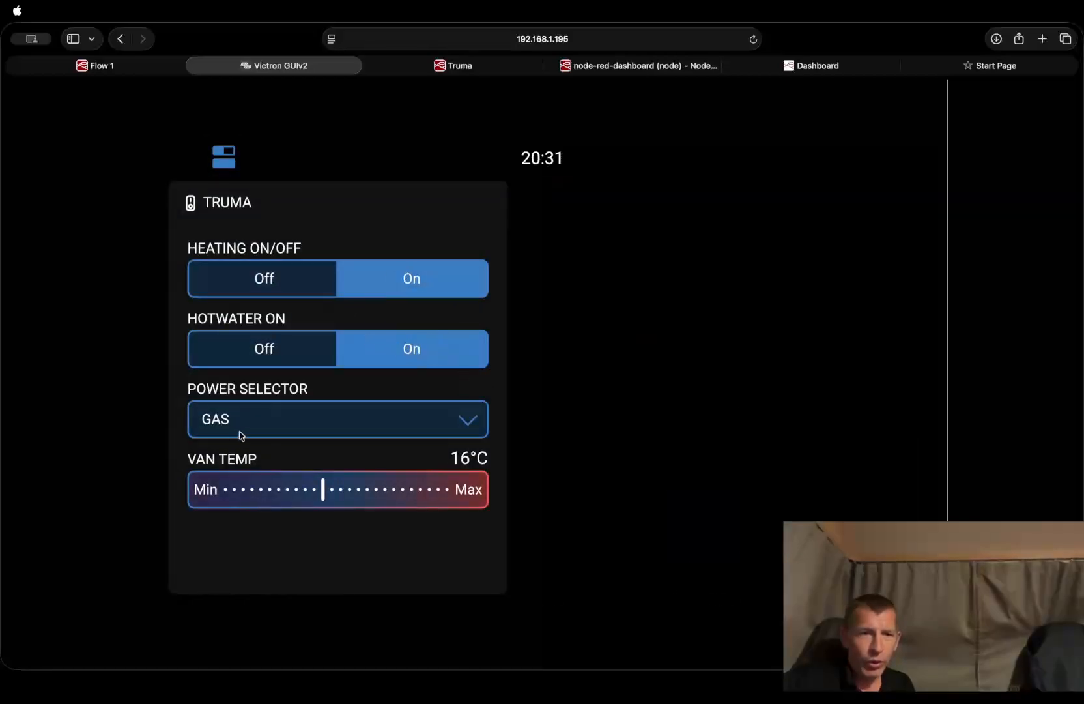
click(429, 430)
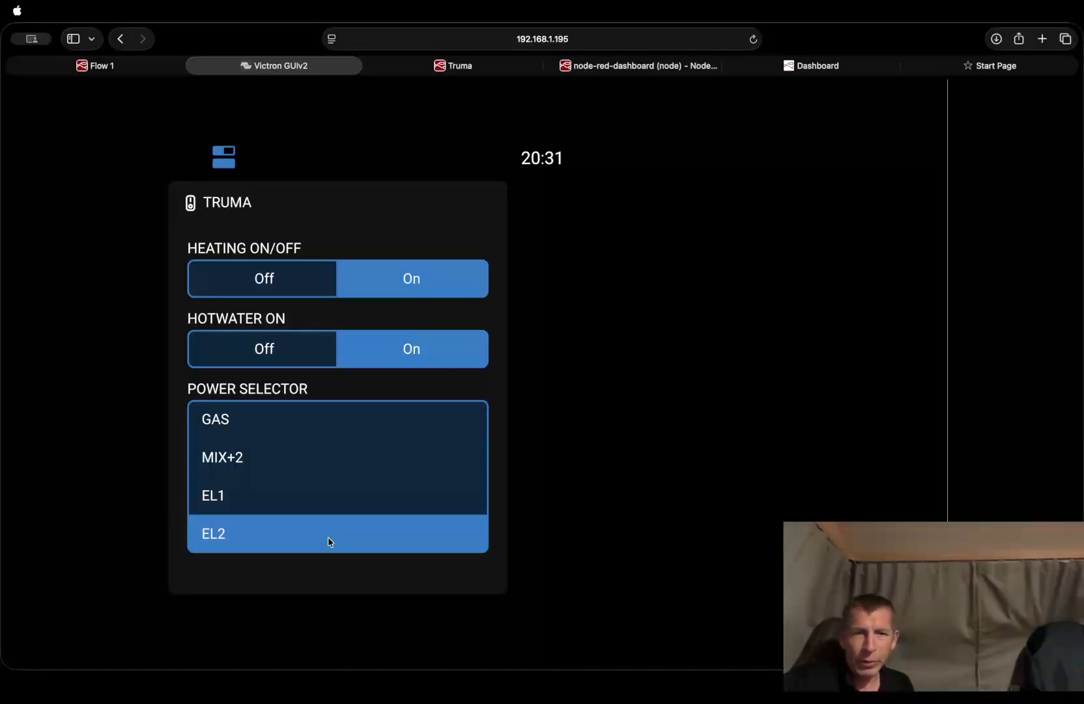
click(629, 385)
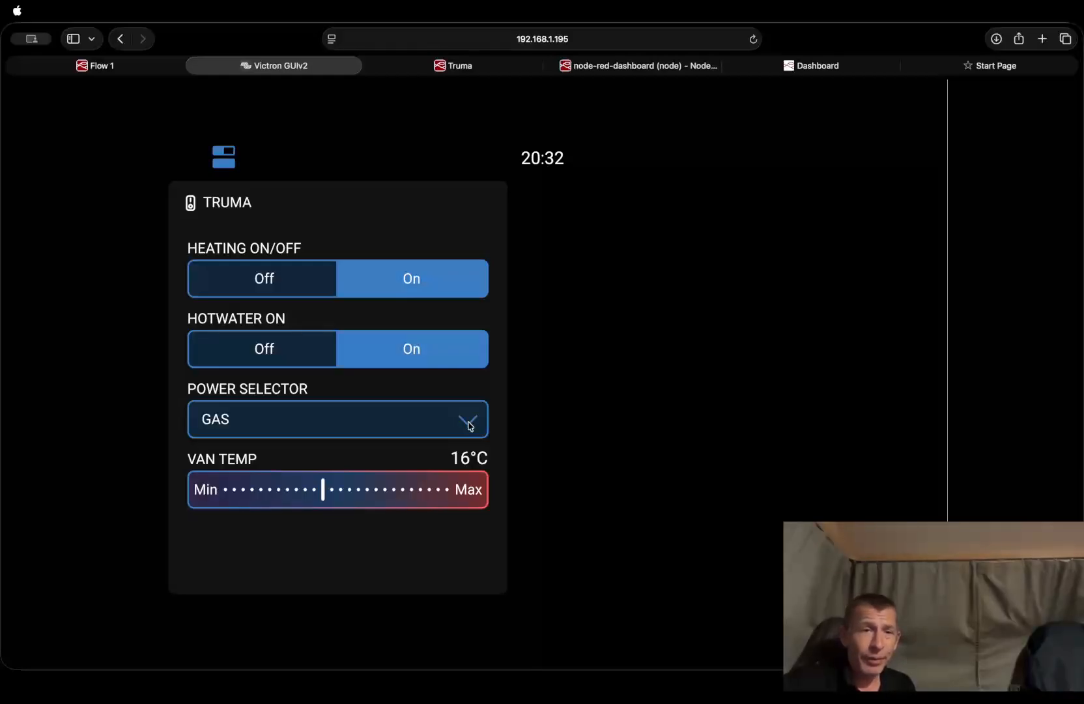
click(225, 162)
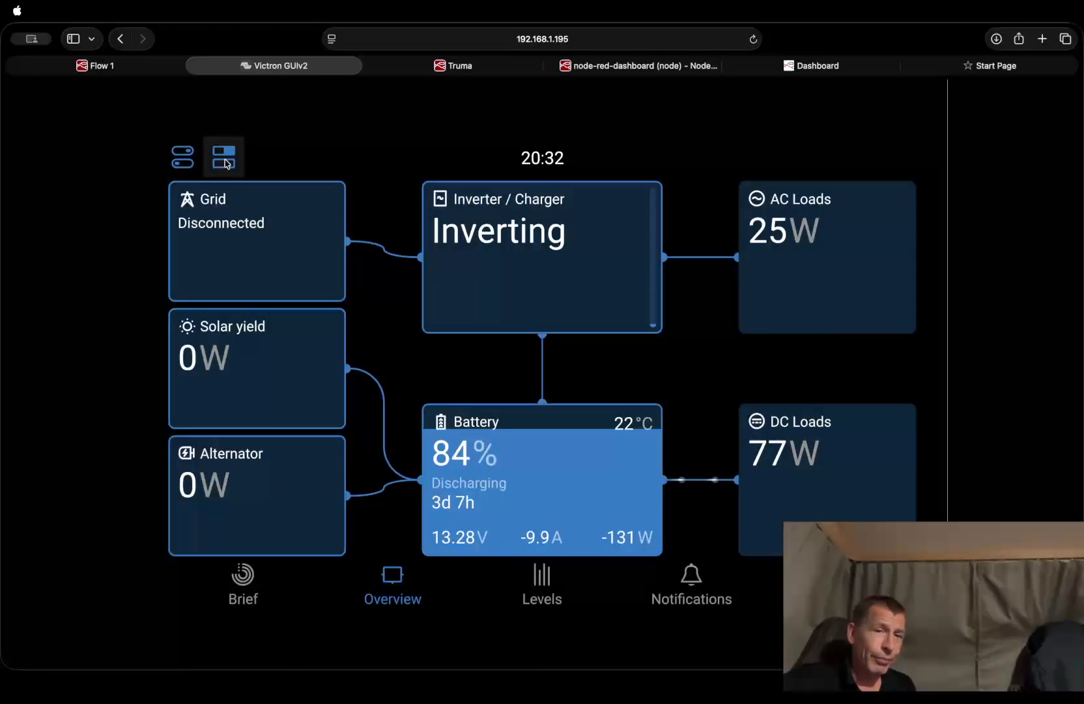
Review the inverter and charger control cards through to the Phoenix Inverter, and return to the overview.
click(182, 157)
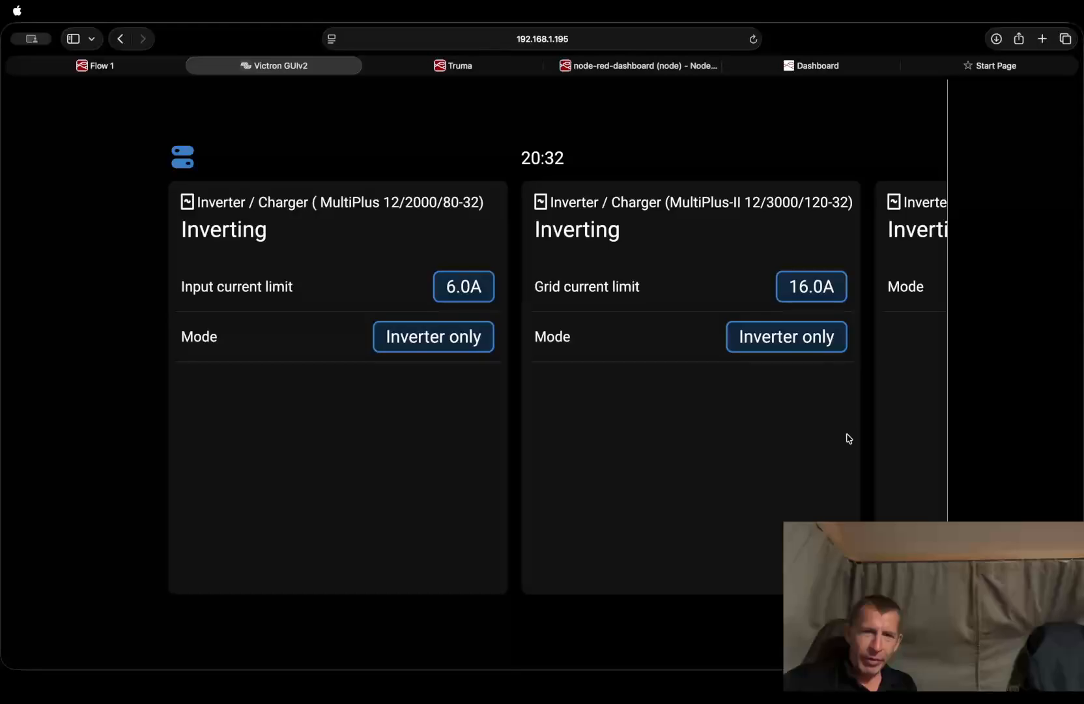
scroll(743, 444, right, 5)
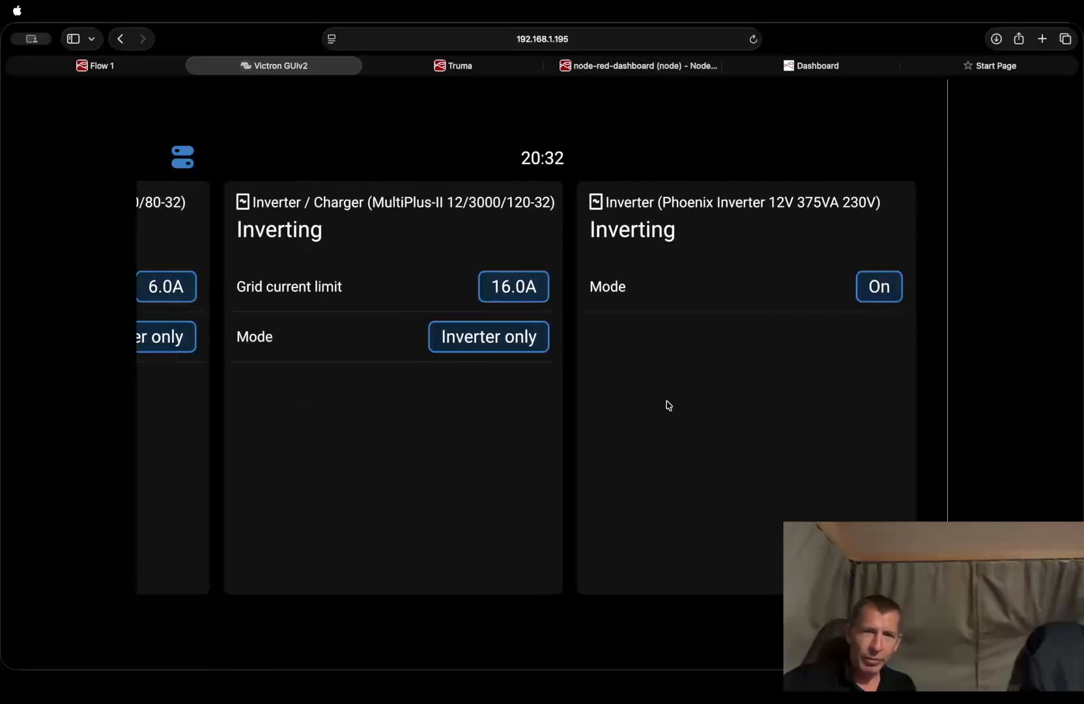
click(188, 156)
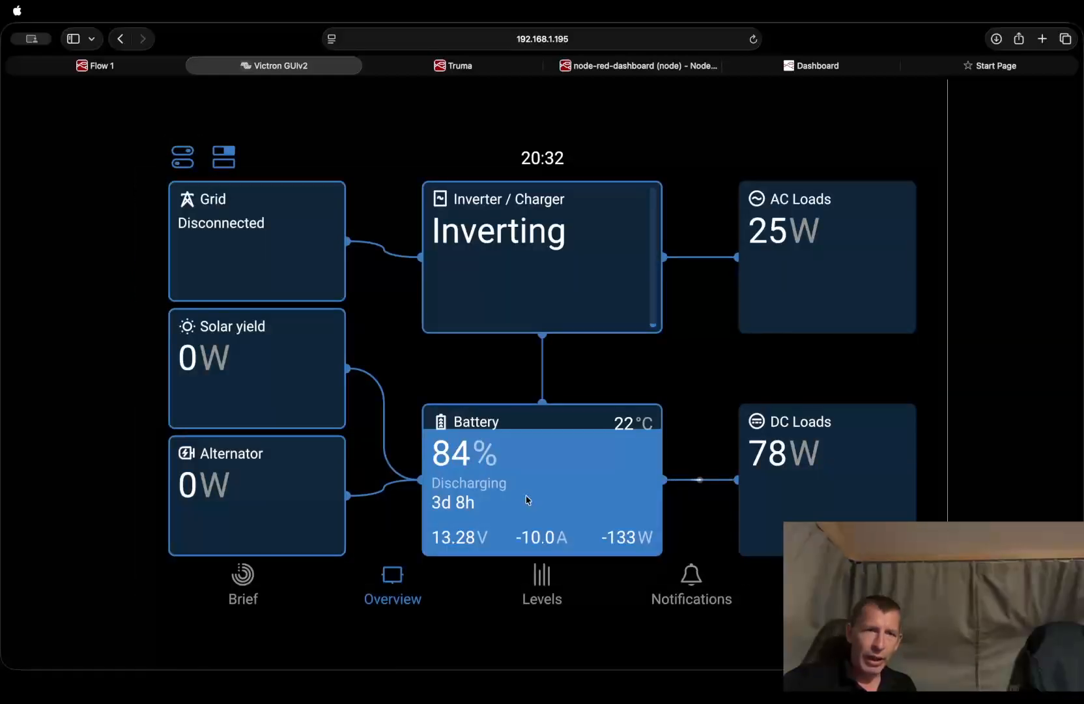
Show the environment levels, switch the Truma hot water on, and return to the levels to check the Hot Water Temp gauge.
click(545, 584)
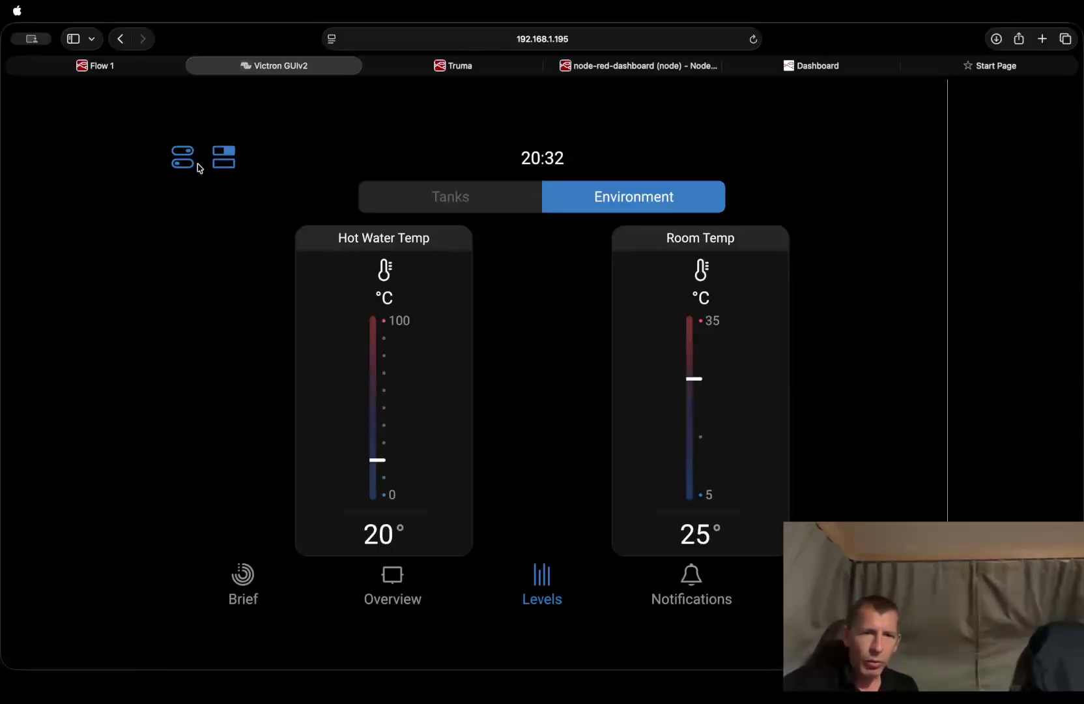
click(224, 164)
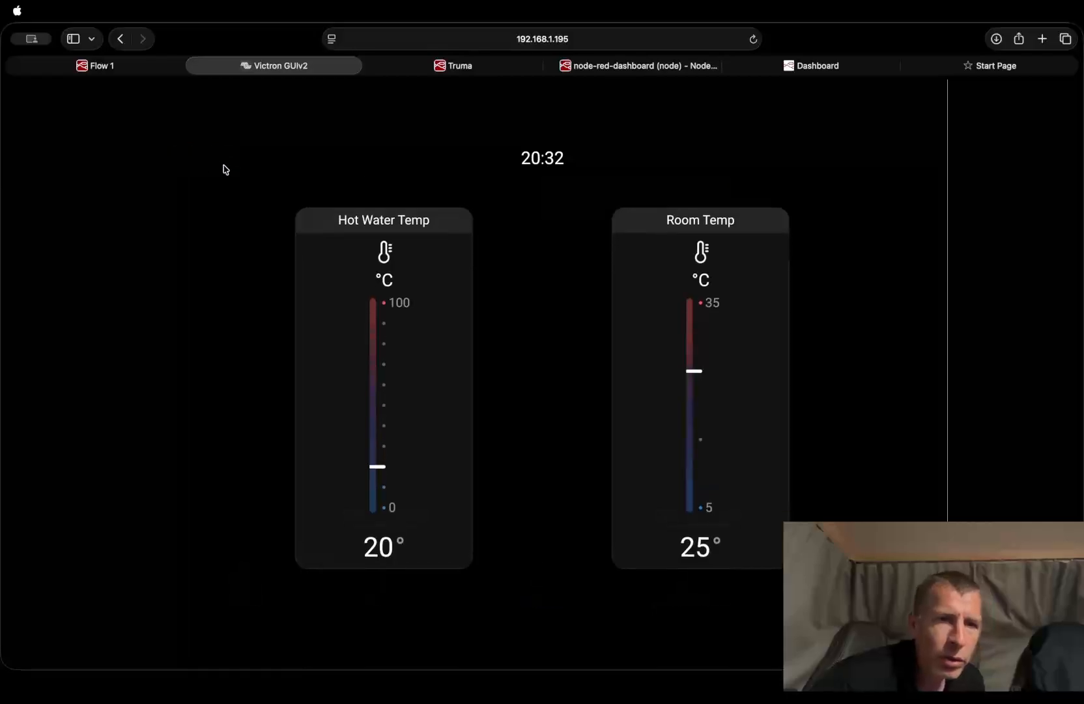
click(341, 328)
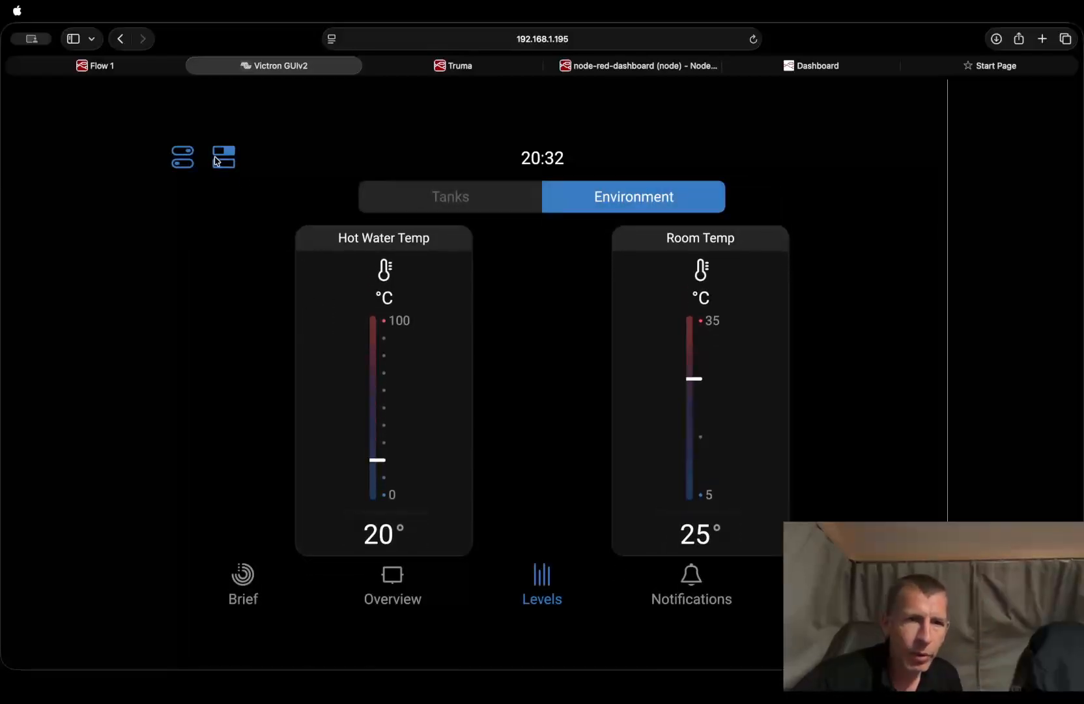
click(218, 160)
click(341, 365)
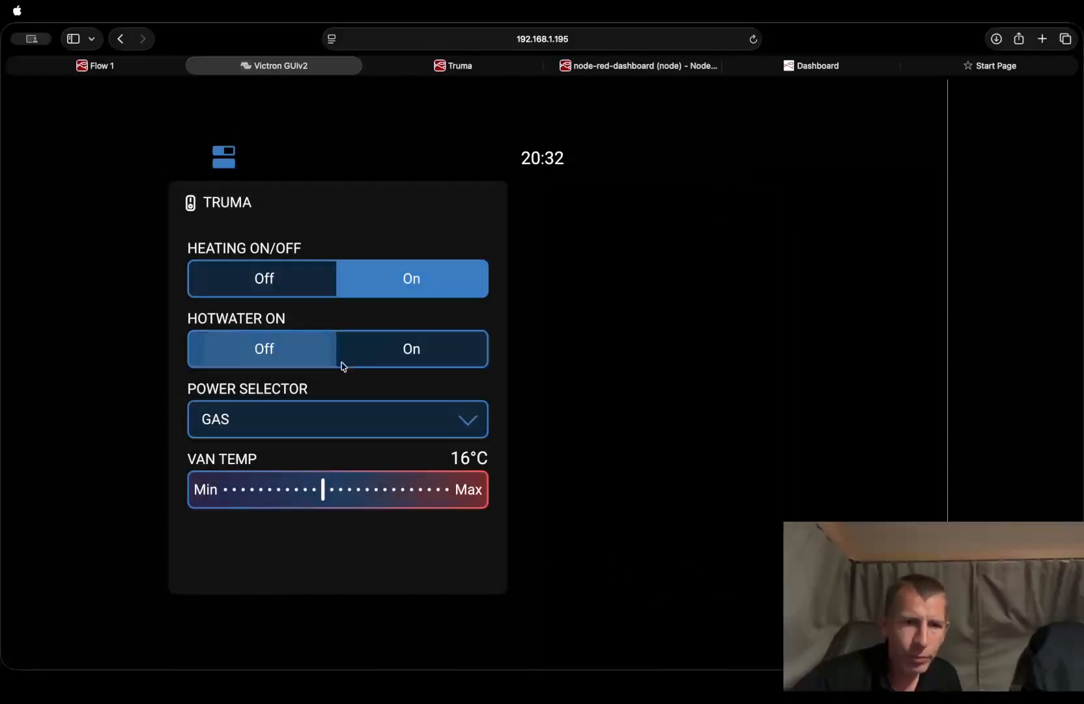
click(429, 349)
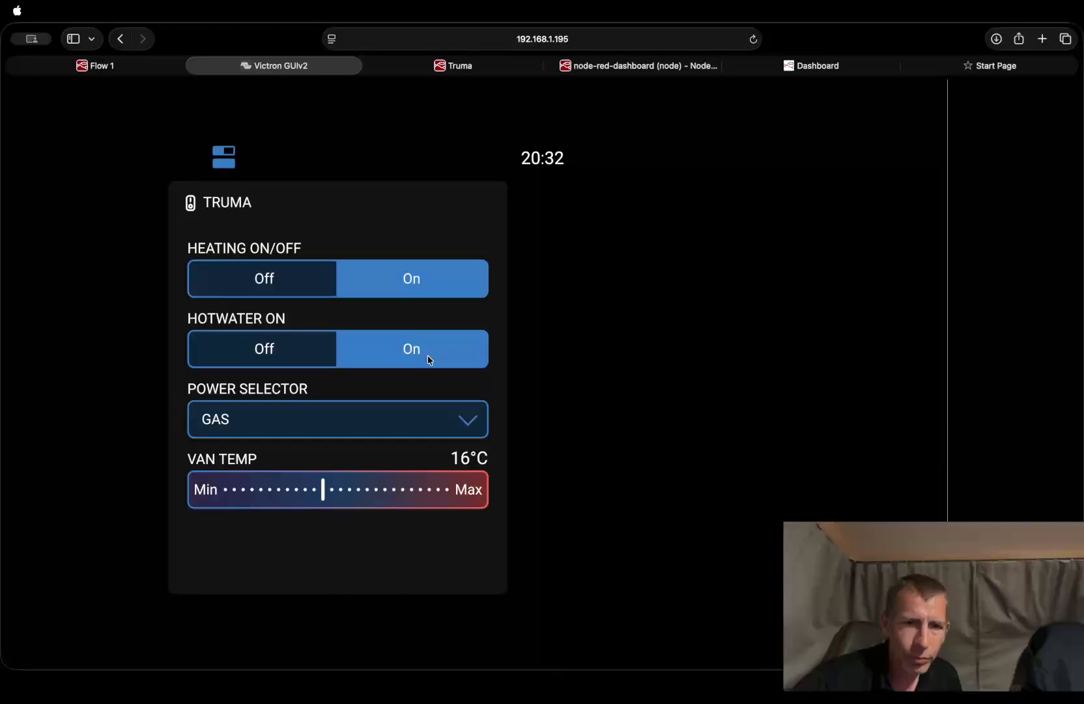
click(228, 166)
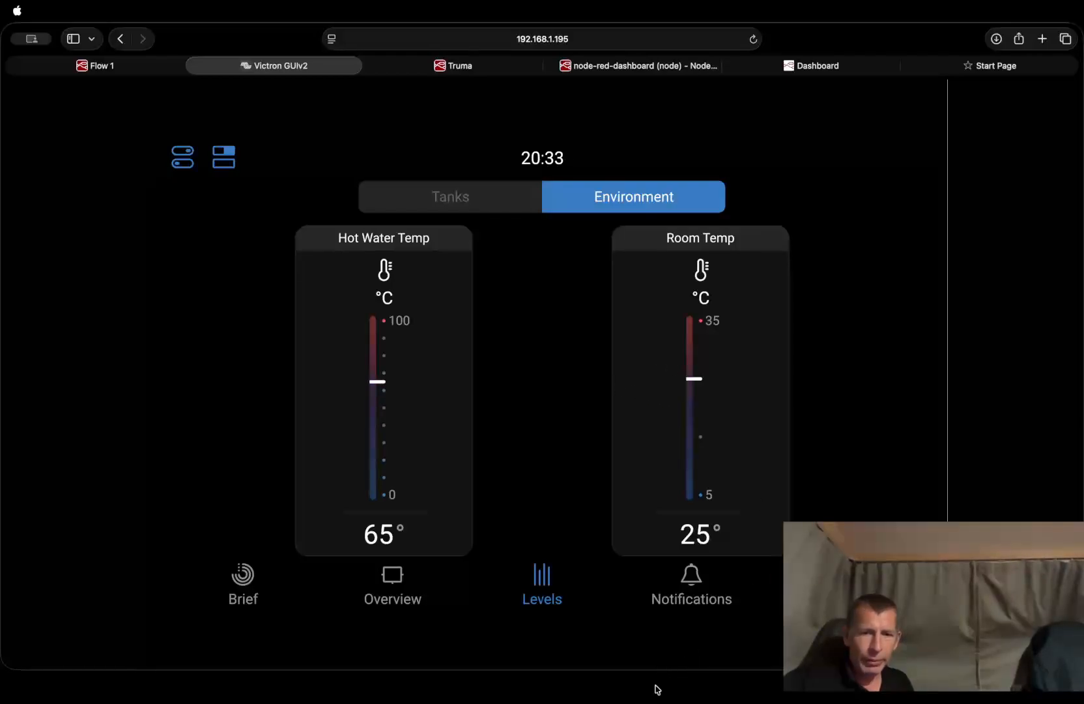
click(649, 692)
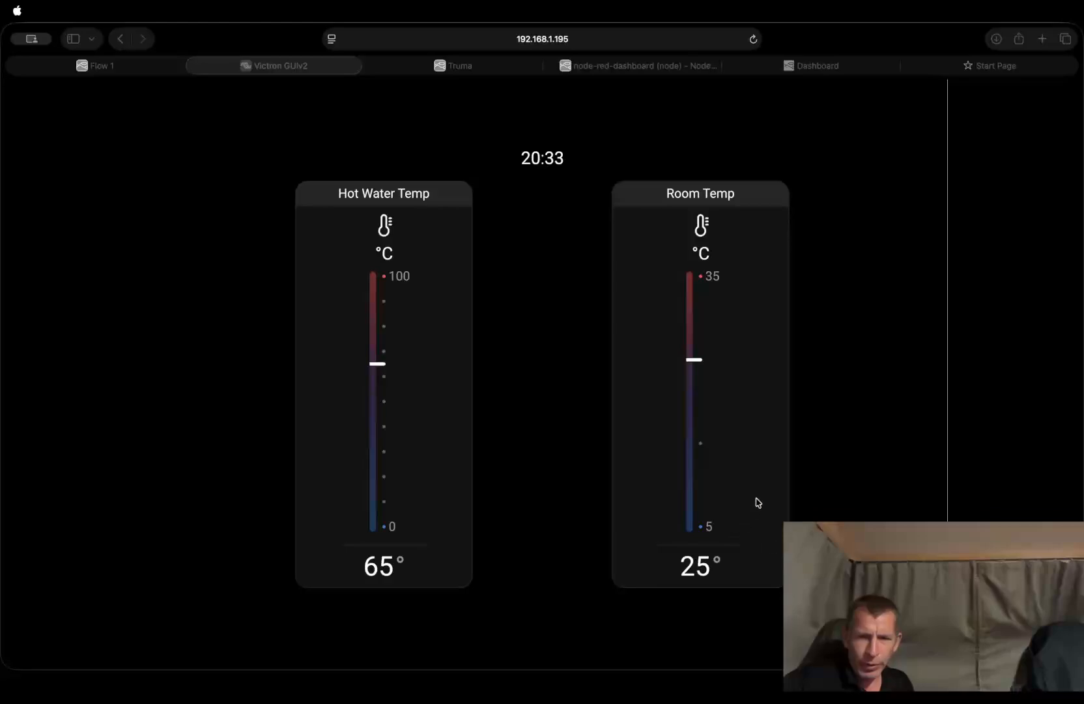